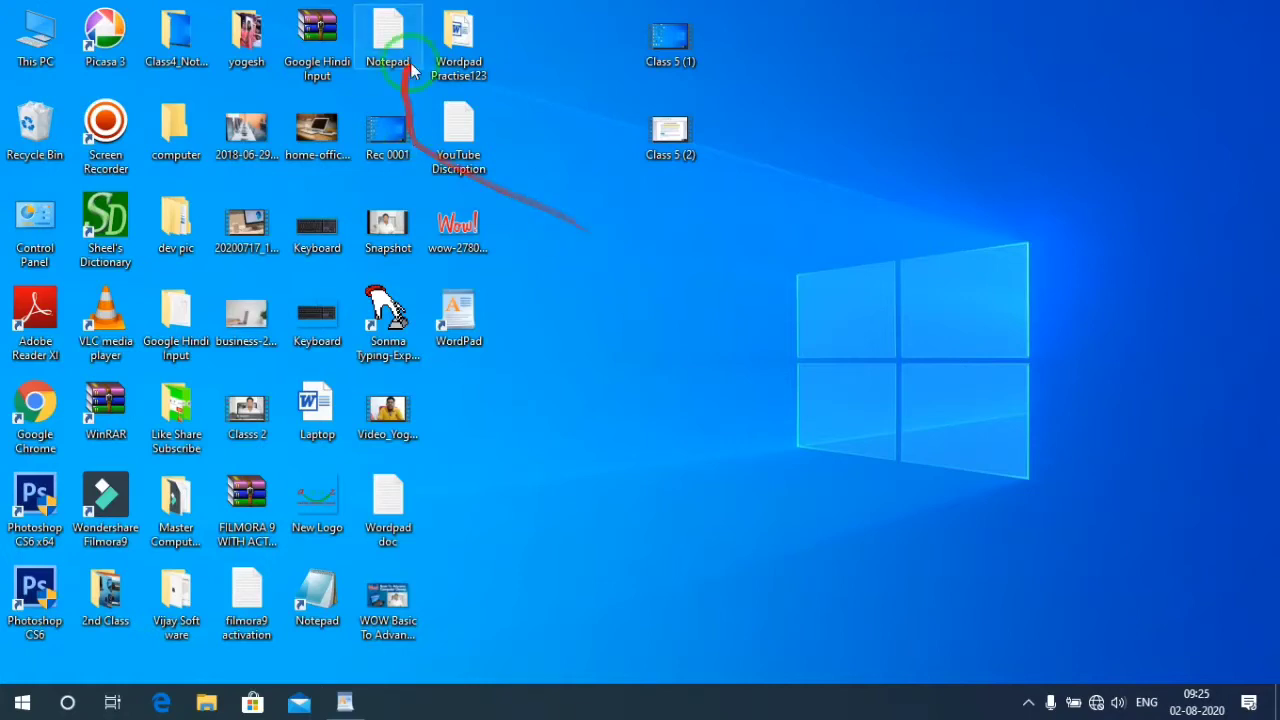
Delete the Wordpad Practise123 folder from the desktop.
click(460, 33)
right_click(463, 33)
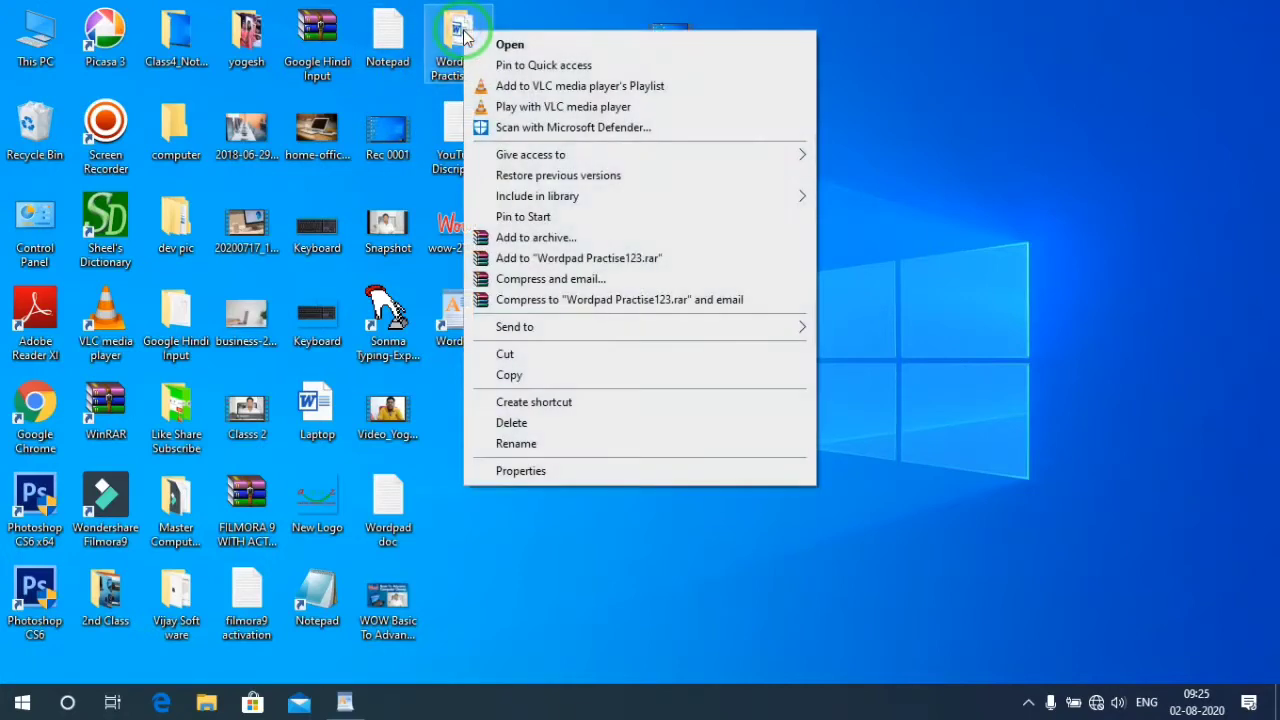
click(536, 422)
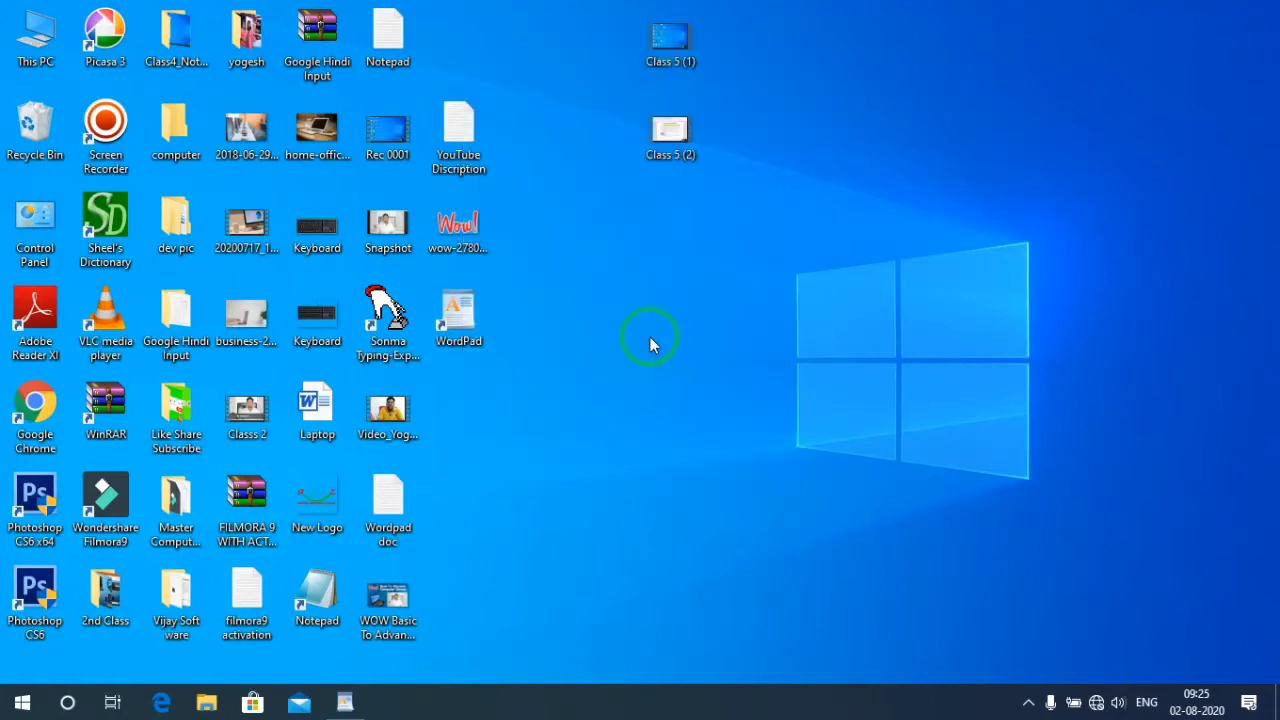
Create a new folder on the desktop and name it Master computer classes.
right_click(633, 206)
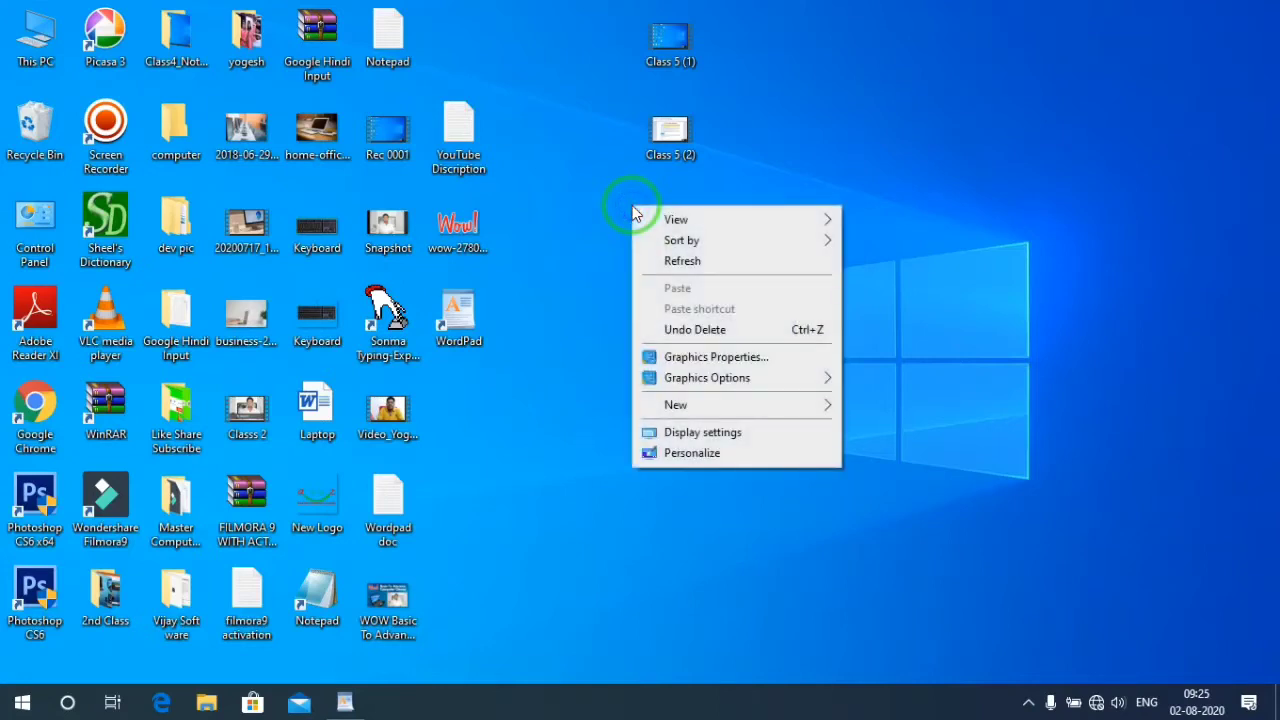
mouse_move(716, 405)
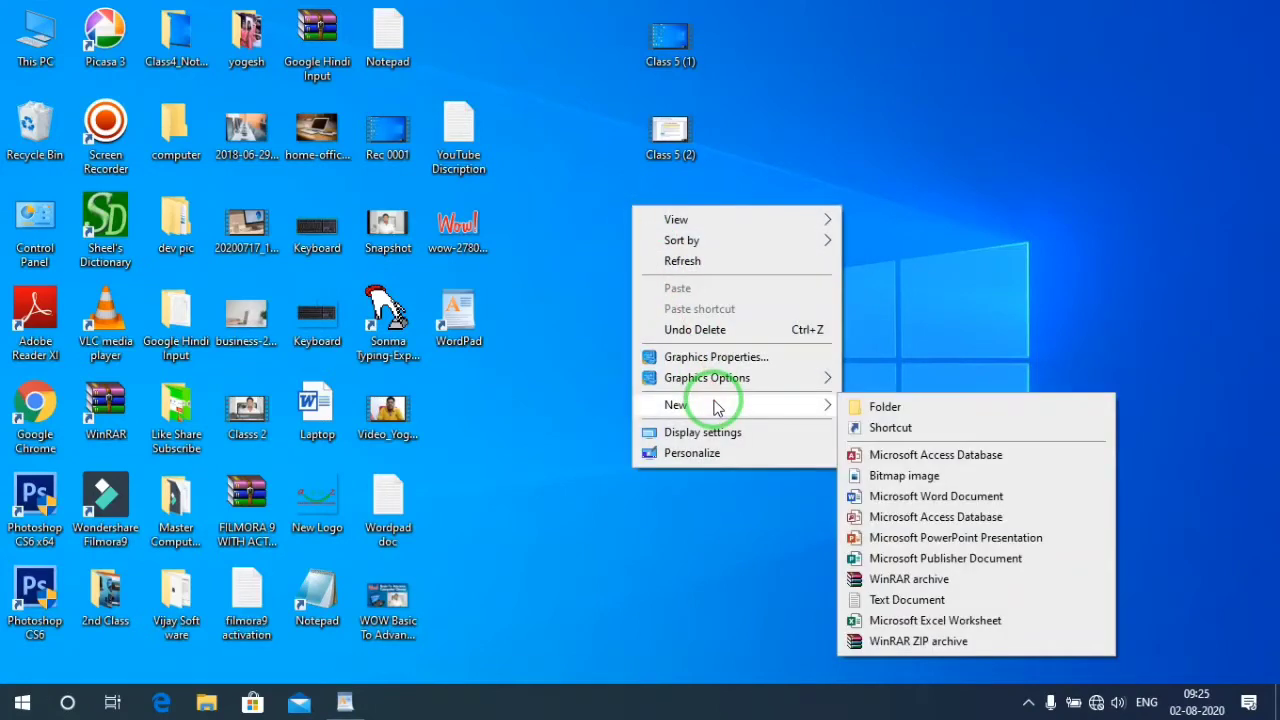
click(878, 406)
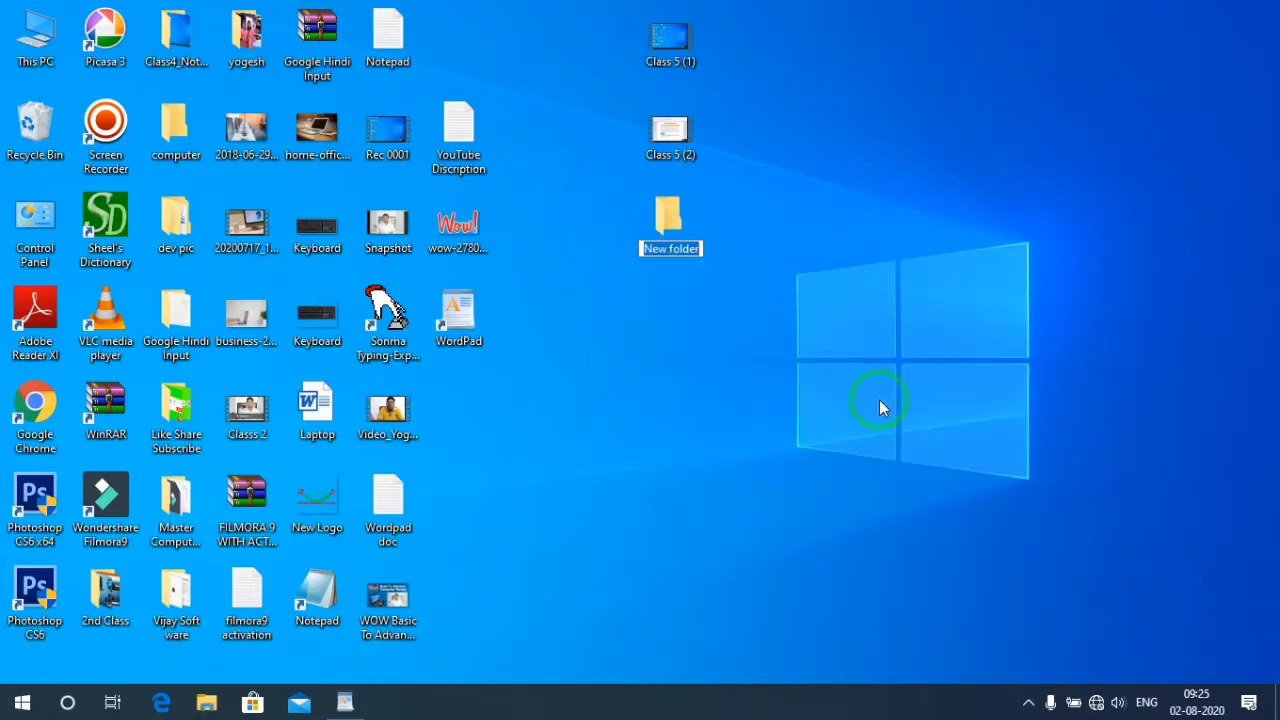
text(Master)
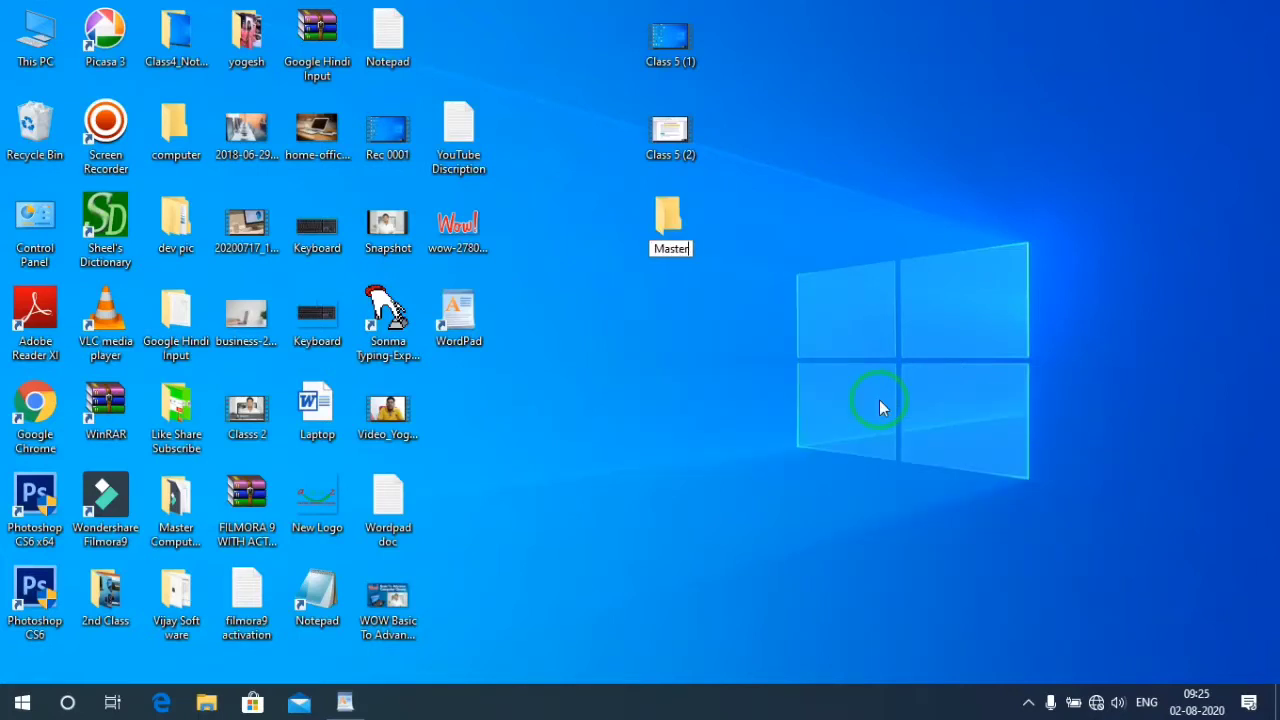
text( computer classes)
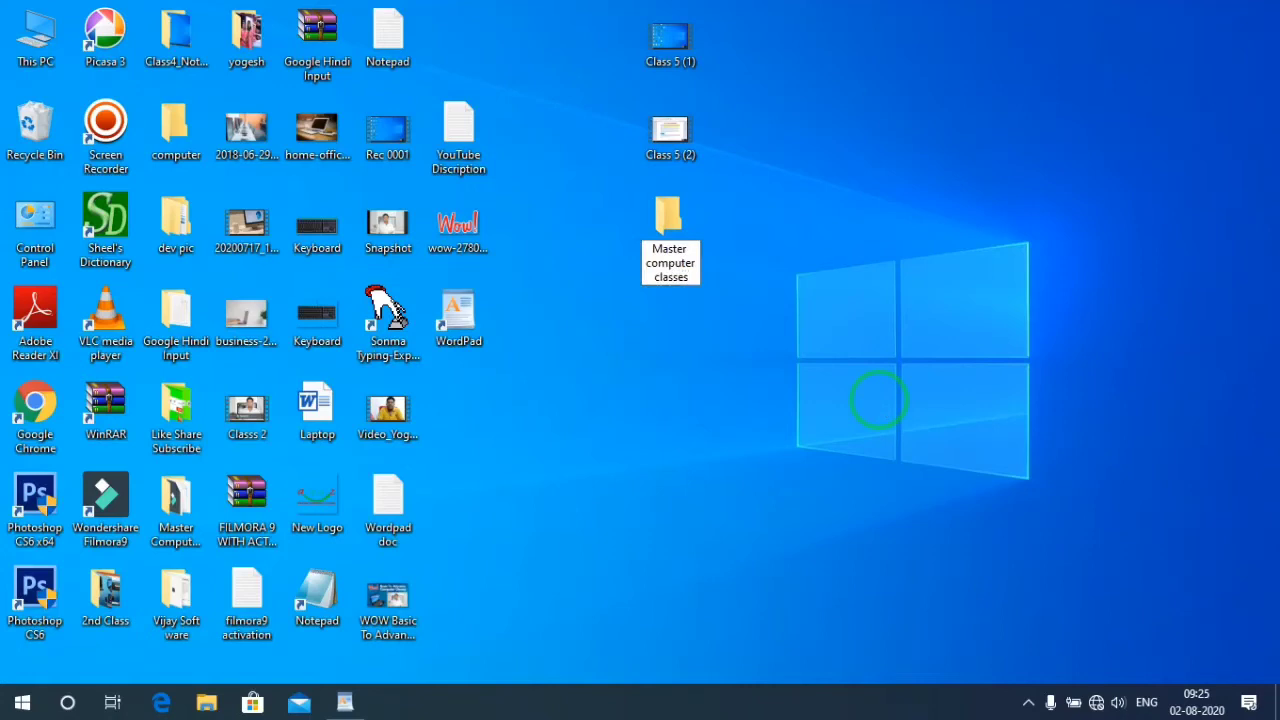
click(1098, 275)
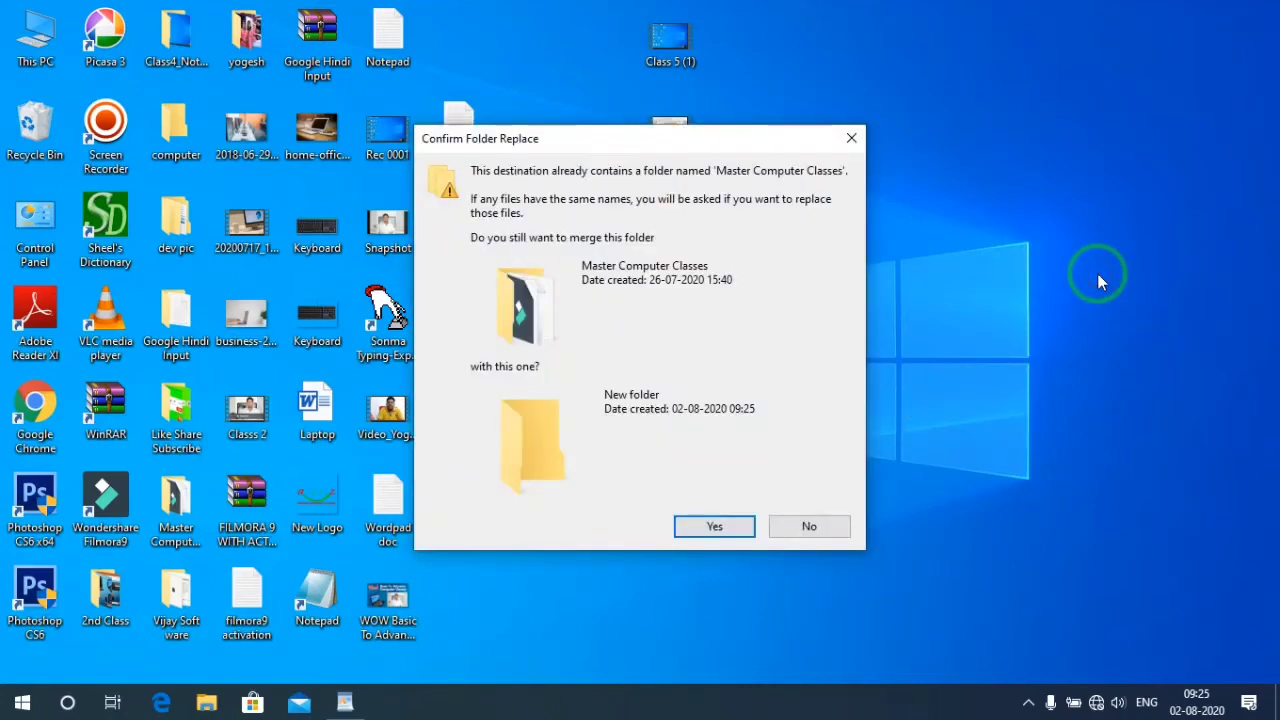
Move the folder replace confirmation aside and agree to merge with the existing Master Computer Classes folder.
click(555, 140)
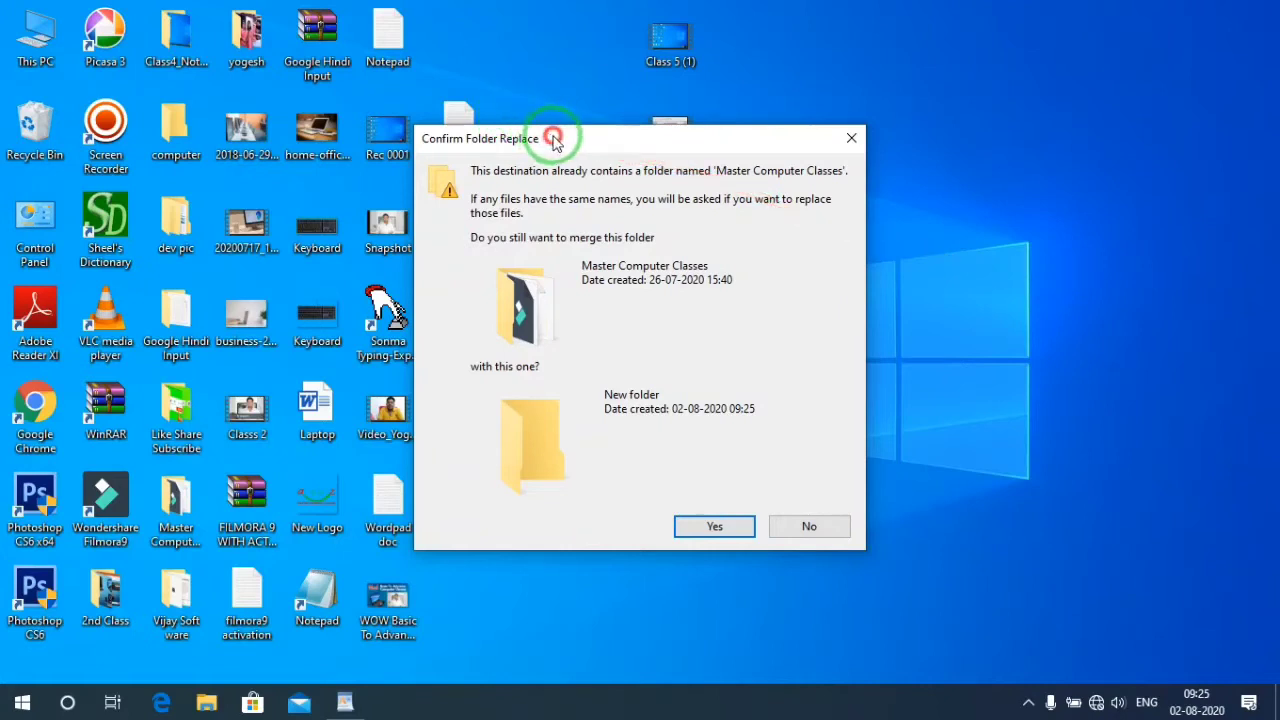
drag(555, 140, 1004, 84)
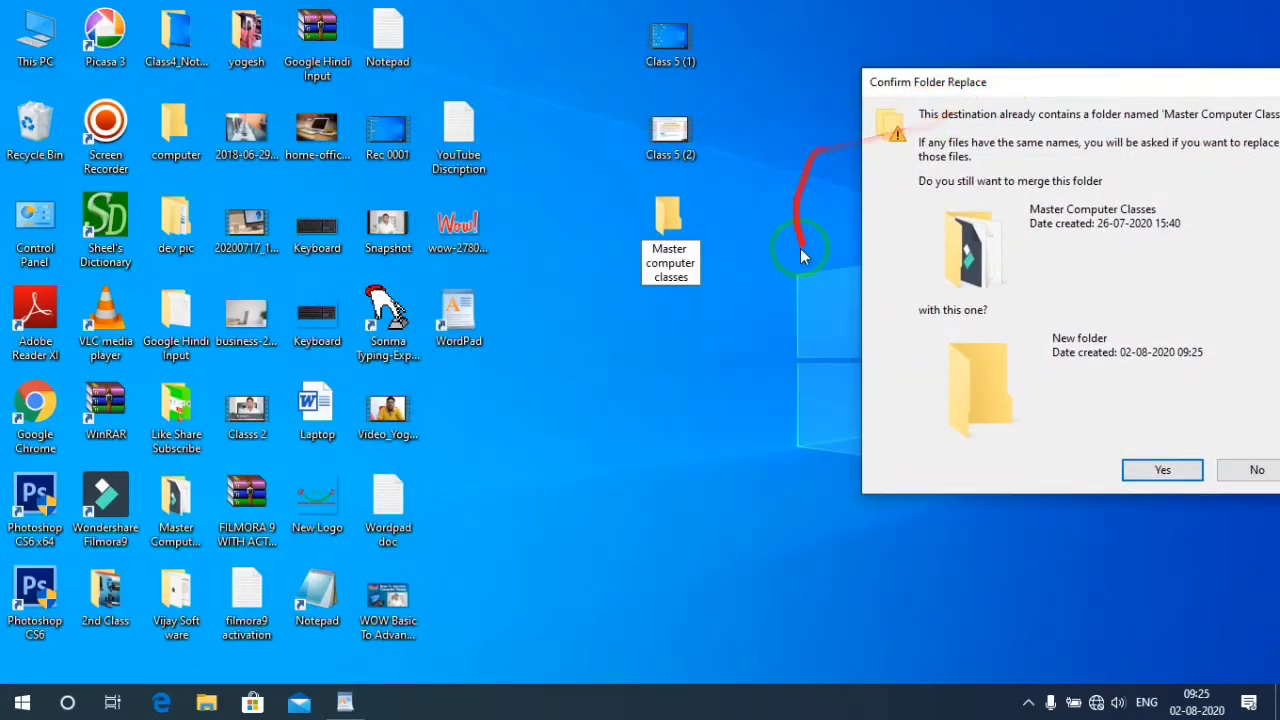
click(1124, 83)
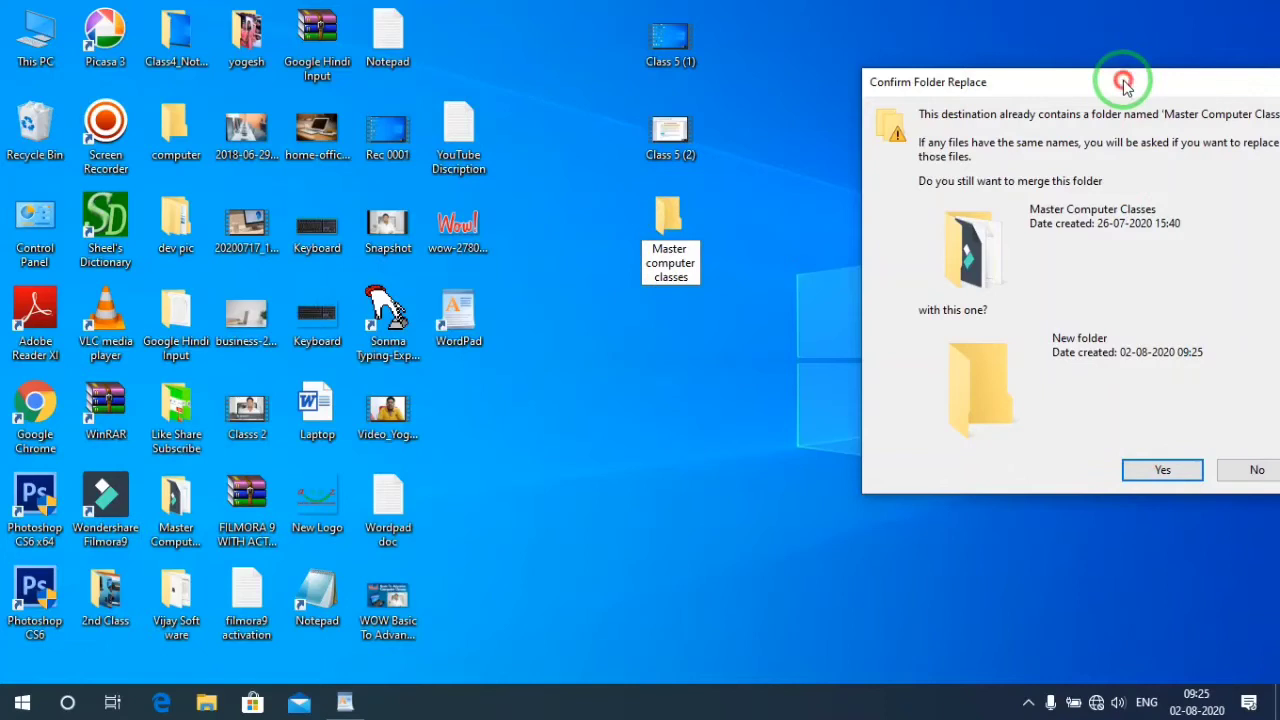
drag(1124, 83, 986, 69)
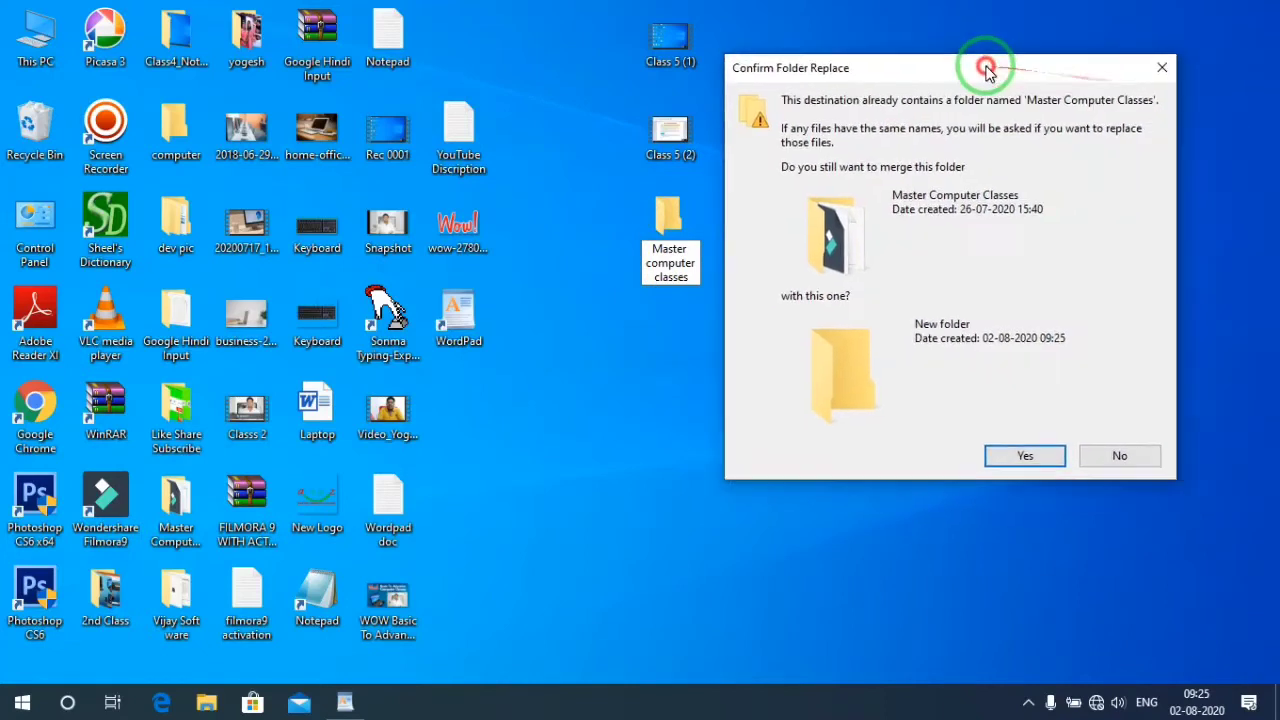
click(1025, 456)
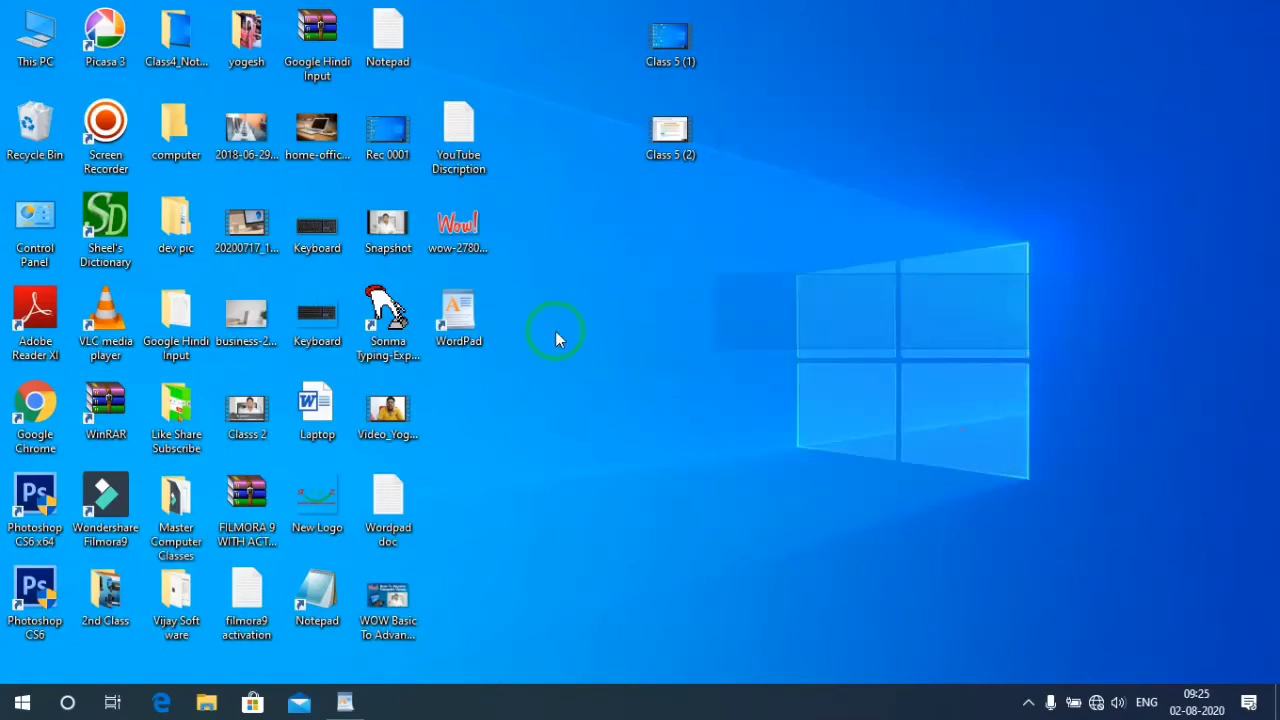
Create another desktop folder, rename it Wordpad, and place it directly below the WordPad shortcut.
right_click(598, 232)
click(706, 432)
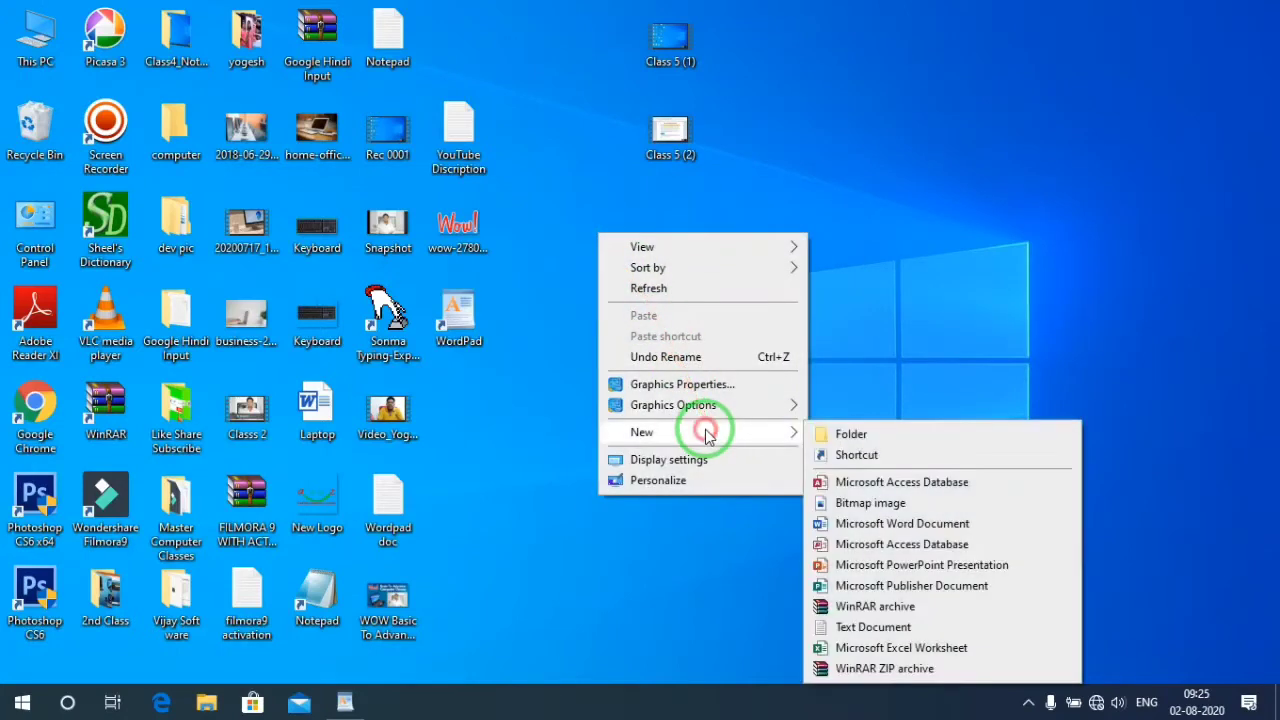
click(836, 436)
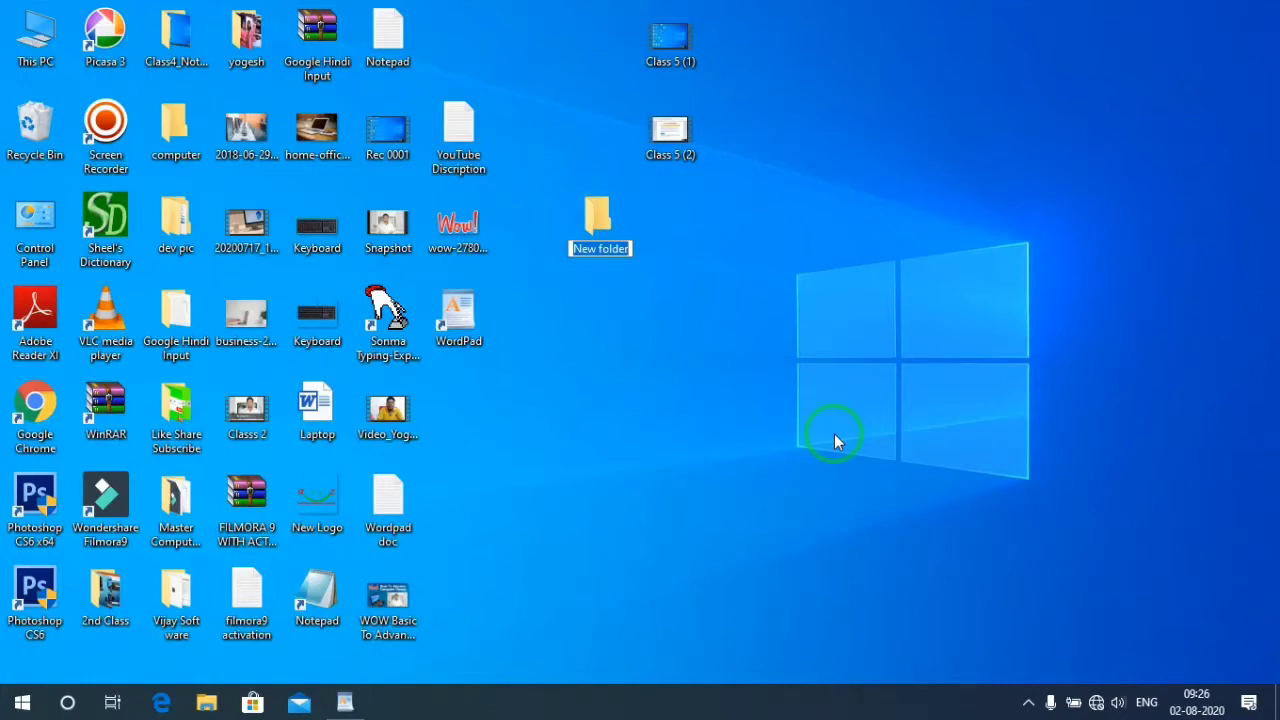
click(838, 441)
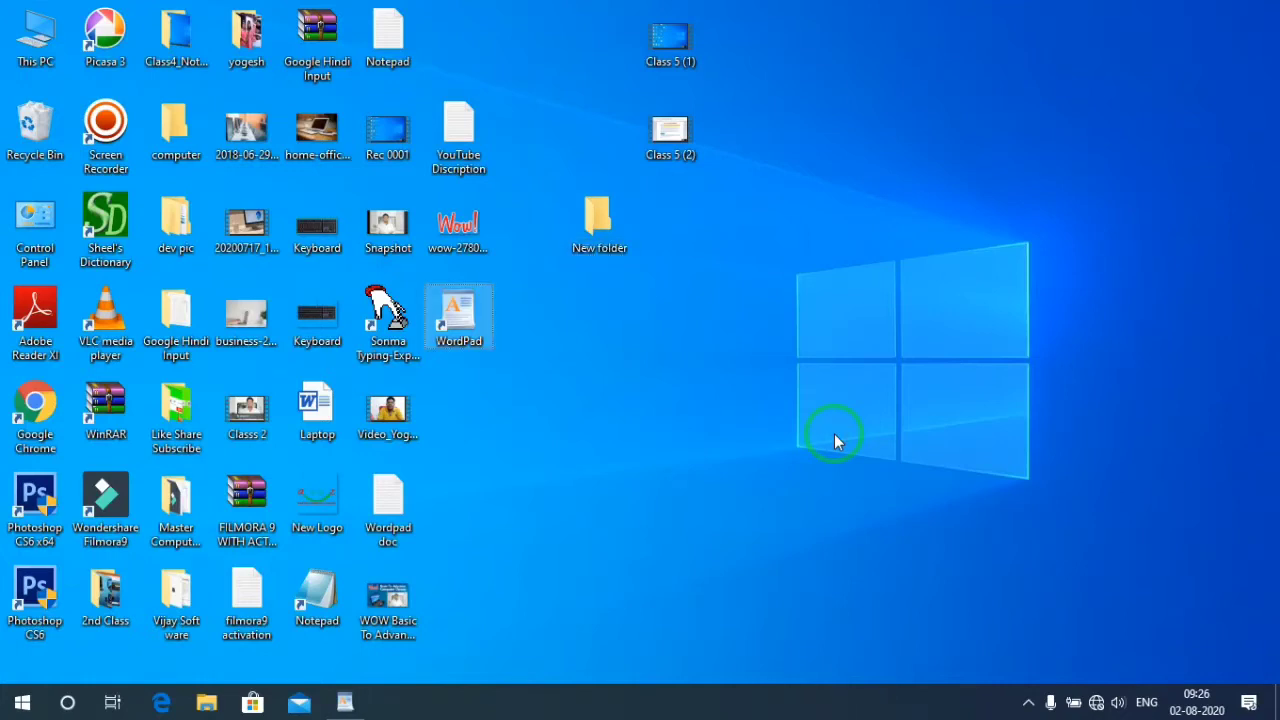
right_click(590, 228)
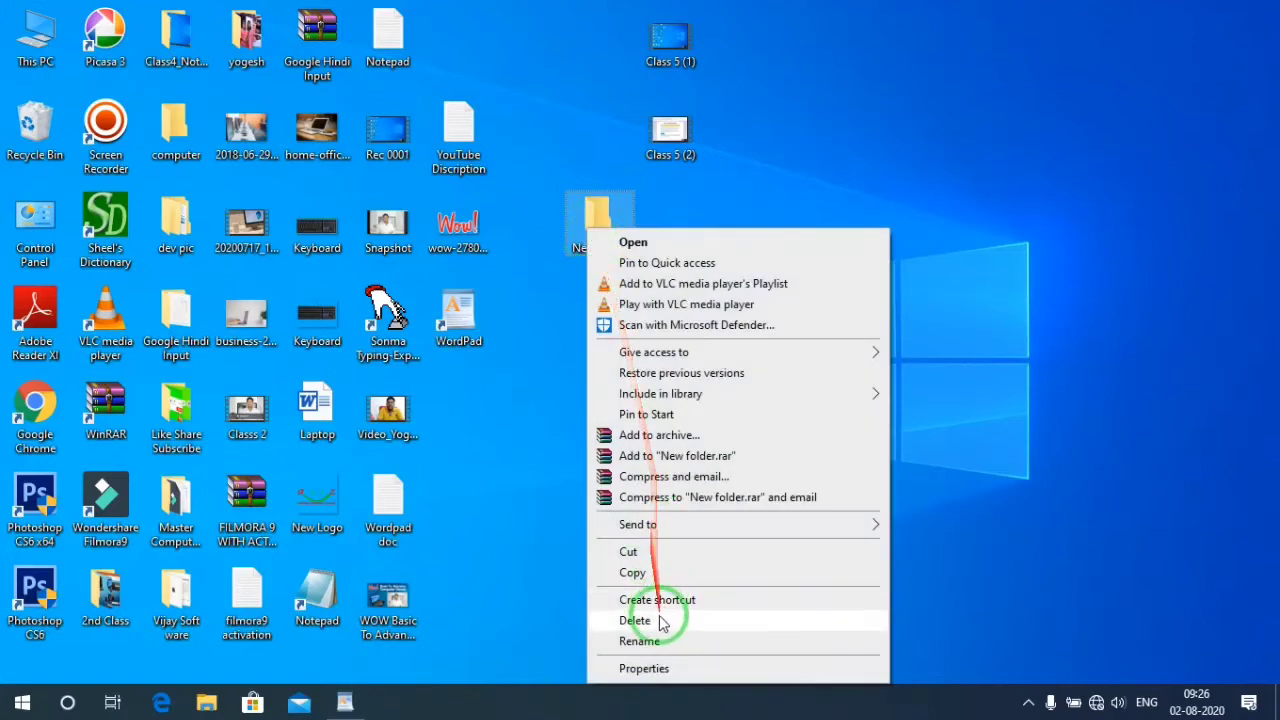
click(658, 641)
text(Wordpad)
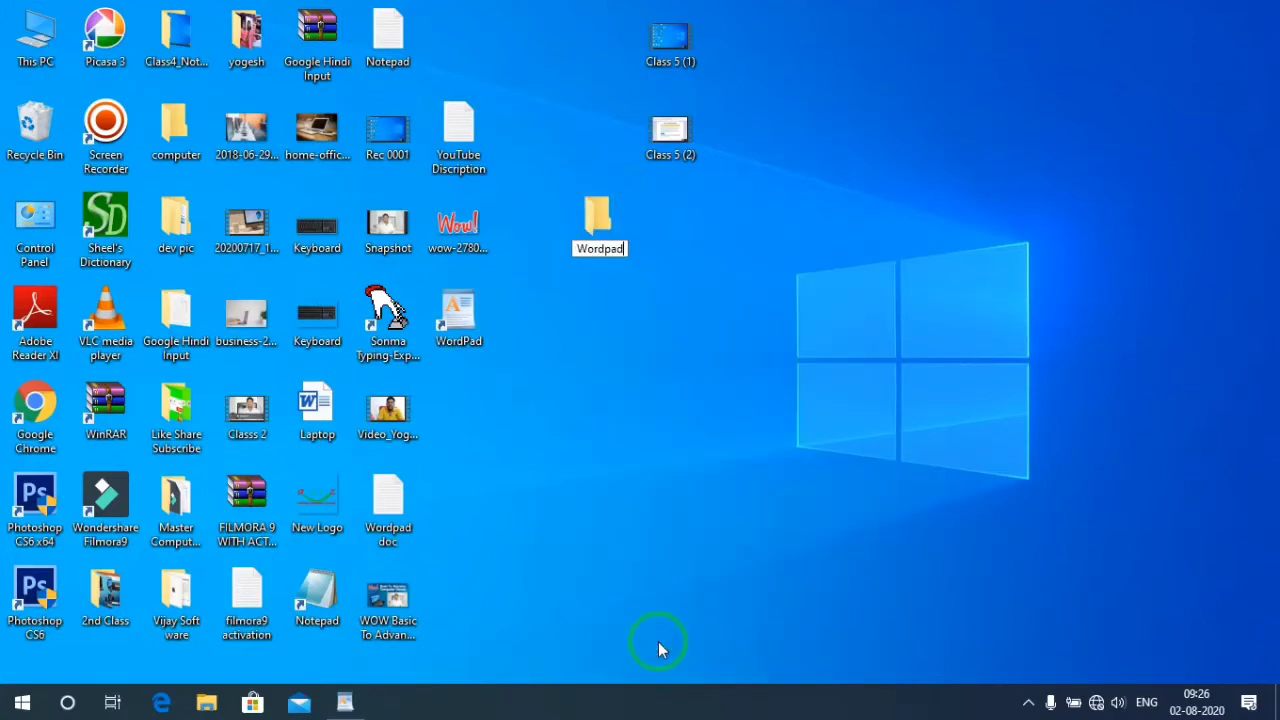
key(Return)
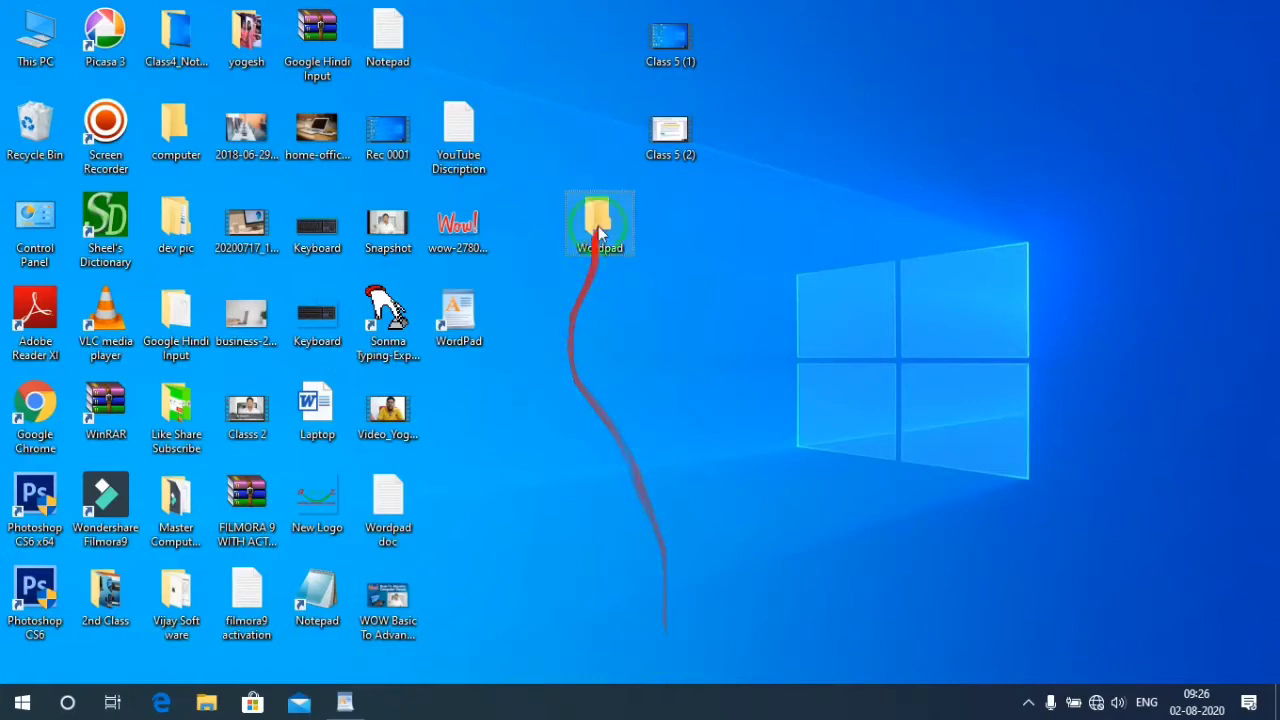
drag(600, 240, 462, 408)
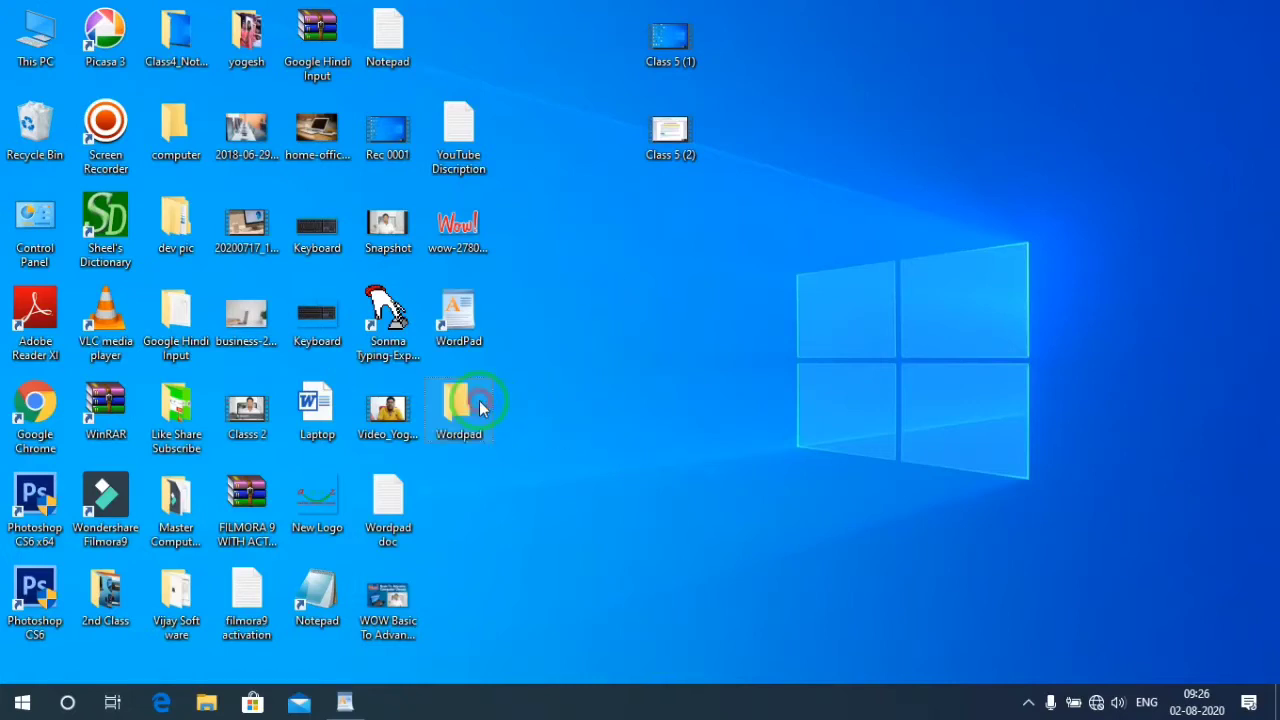
Delete the new Wordpad folder from the desktop.
right_click(460, 410)
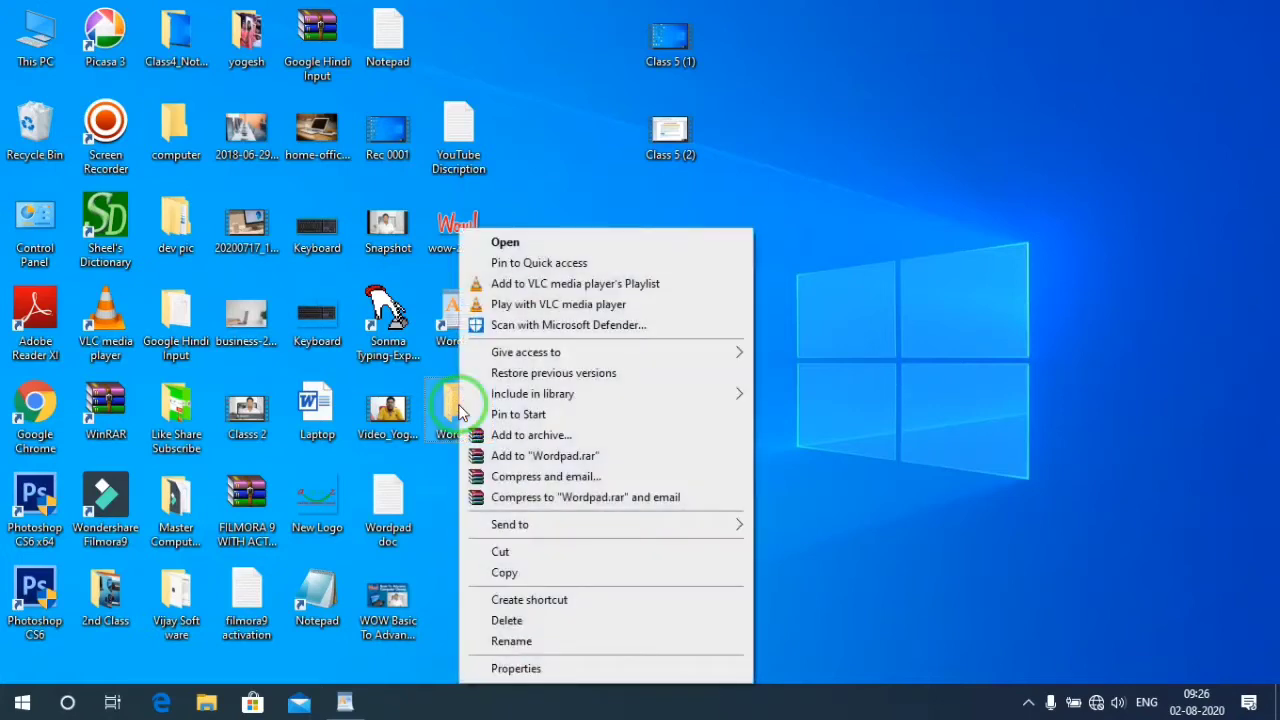
click(543, 622)
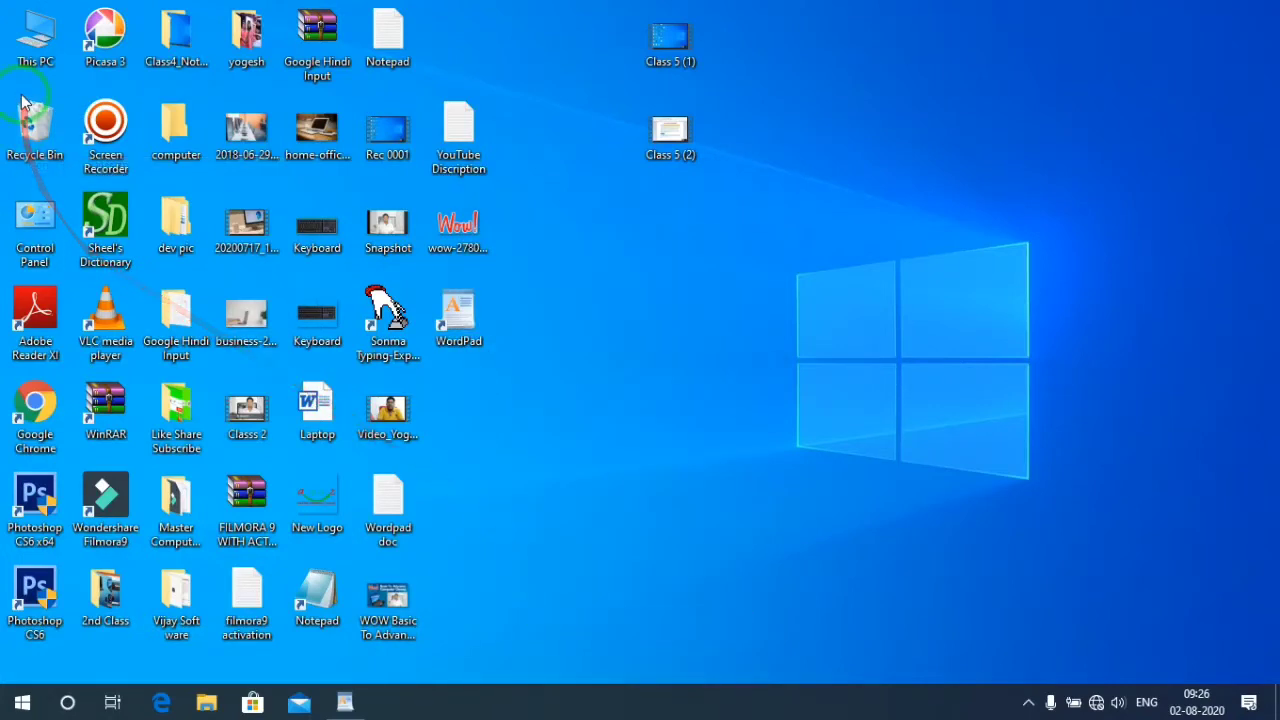
Restore the Notepad Class folder from the Recycle Bin and close the Recycle Bin window.
double_click(36, 122)
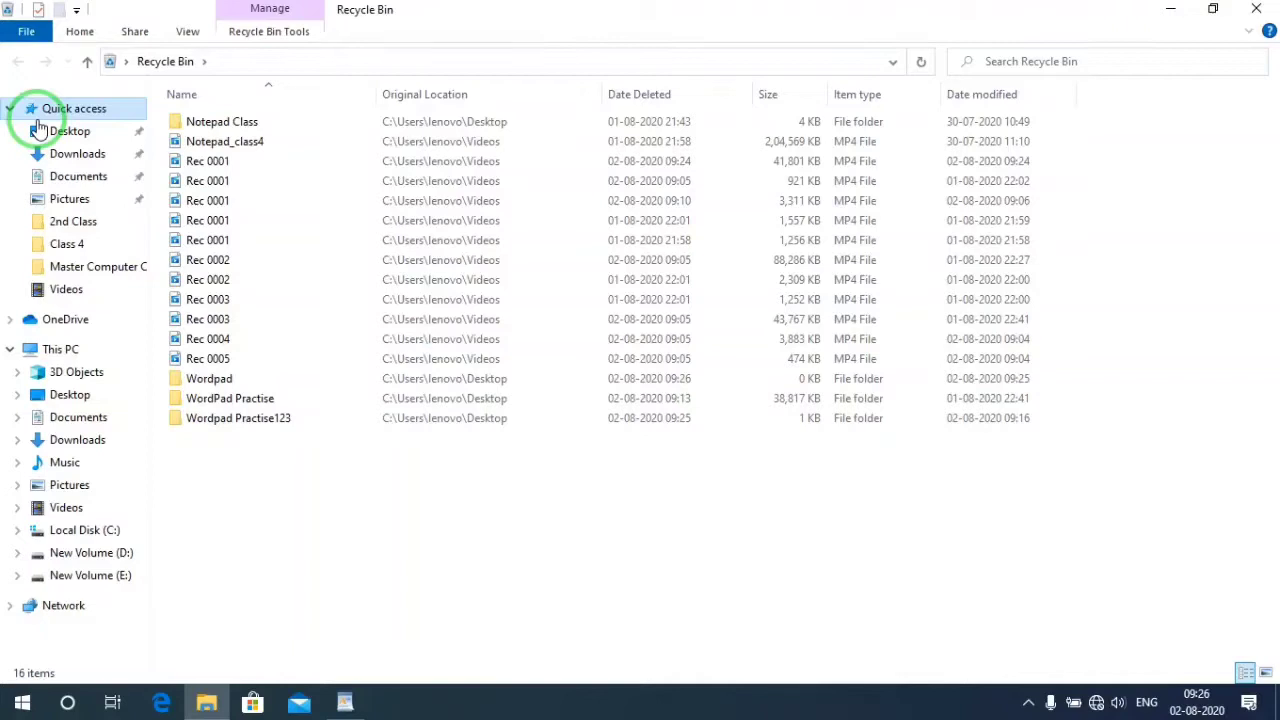
click(248, 124)
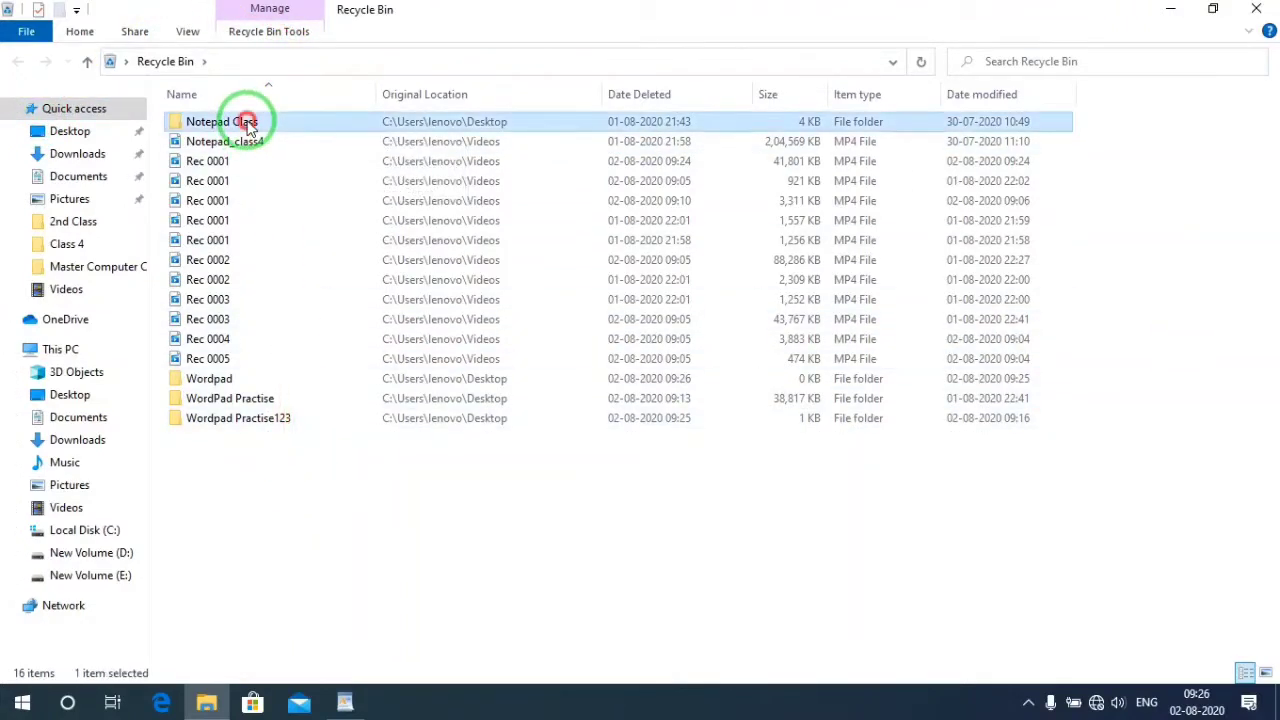
right_click(248, 126)
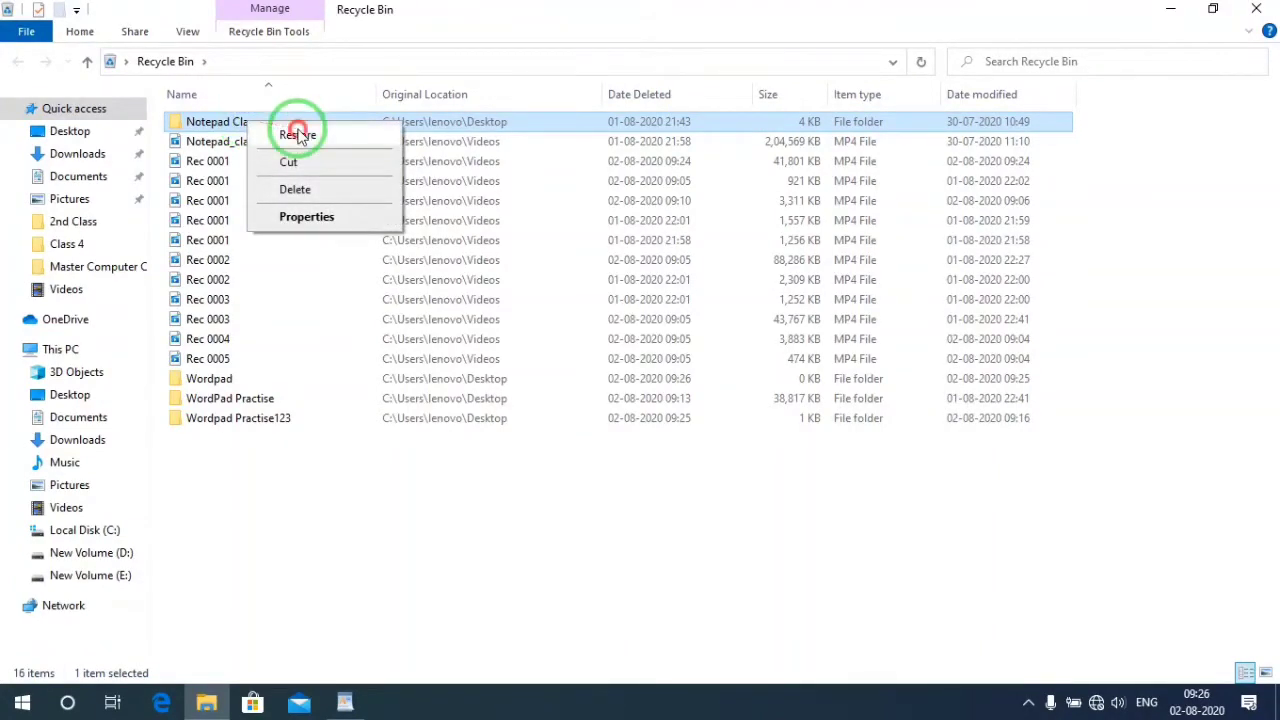
click(298, 135)
click(1256, 8)
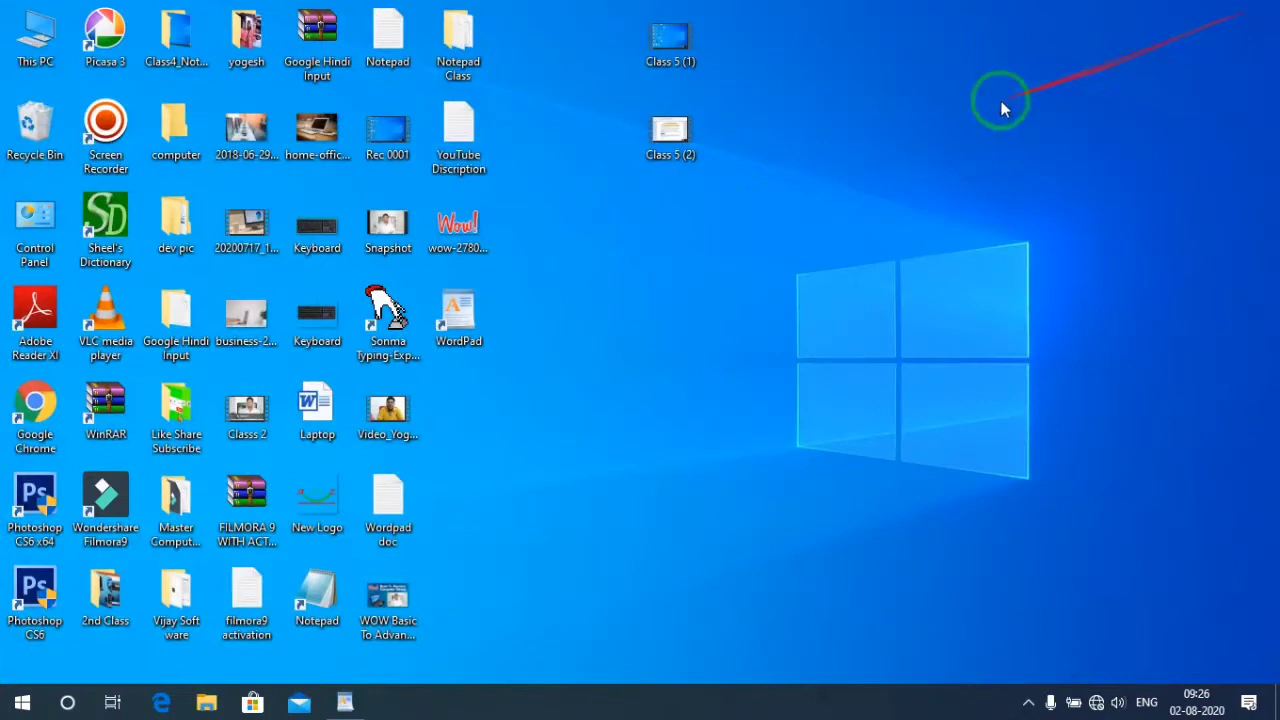
Open the restored Notepad Class folder on the desktop to check its contents, and close it.
right_click(707, 238)
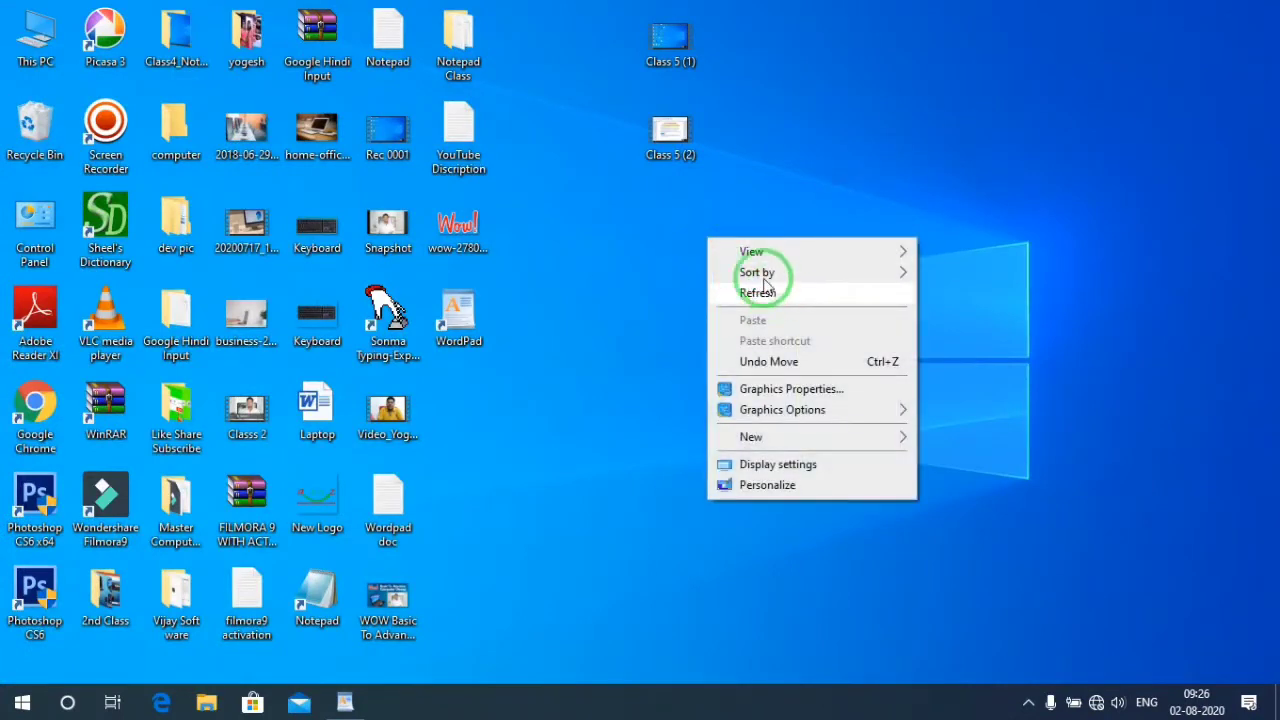
click(458, 40)
double_click(460, 42)
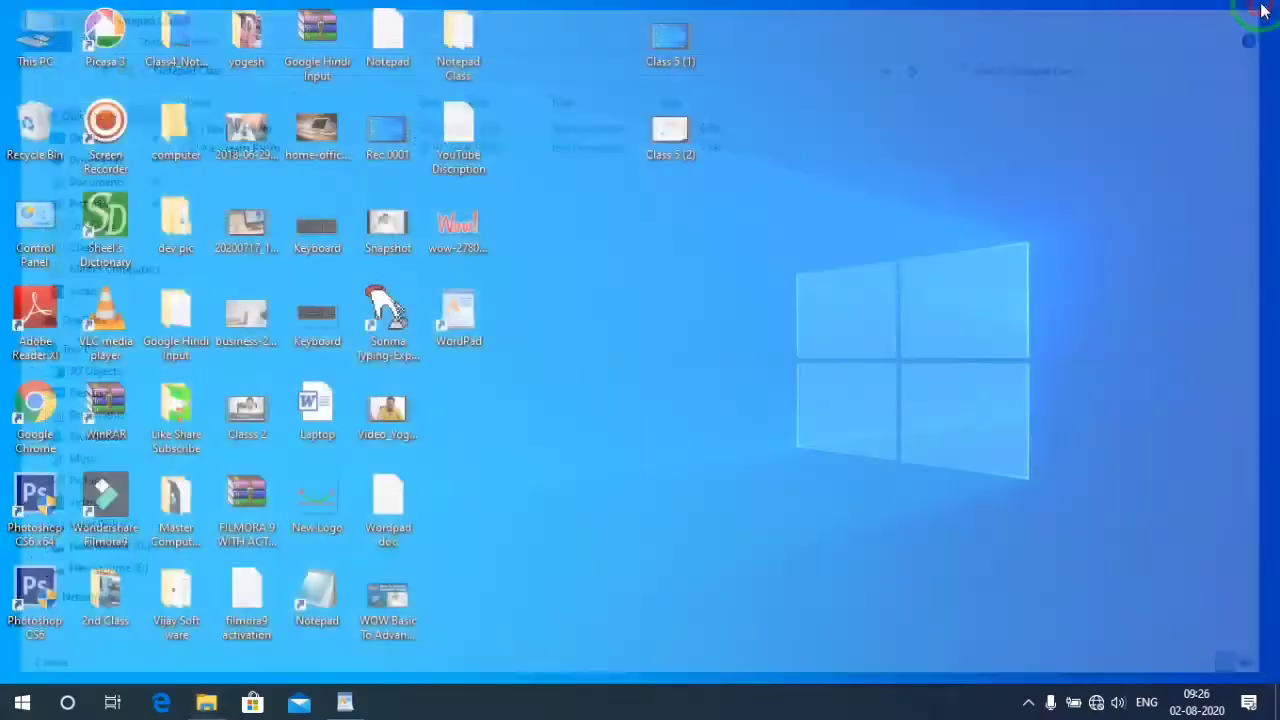
click(1256, 8)
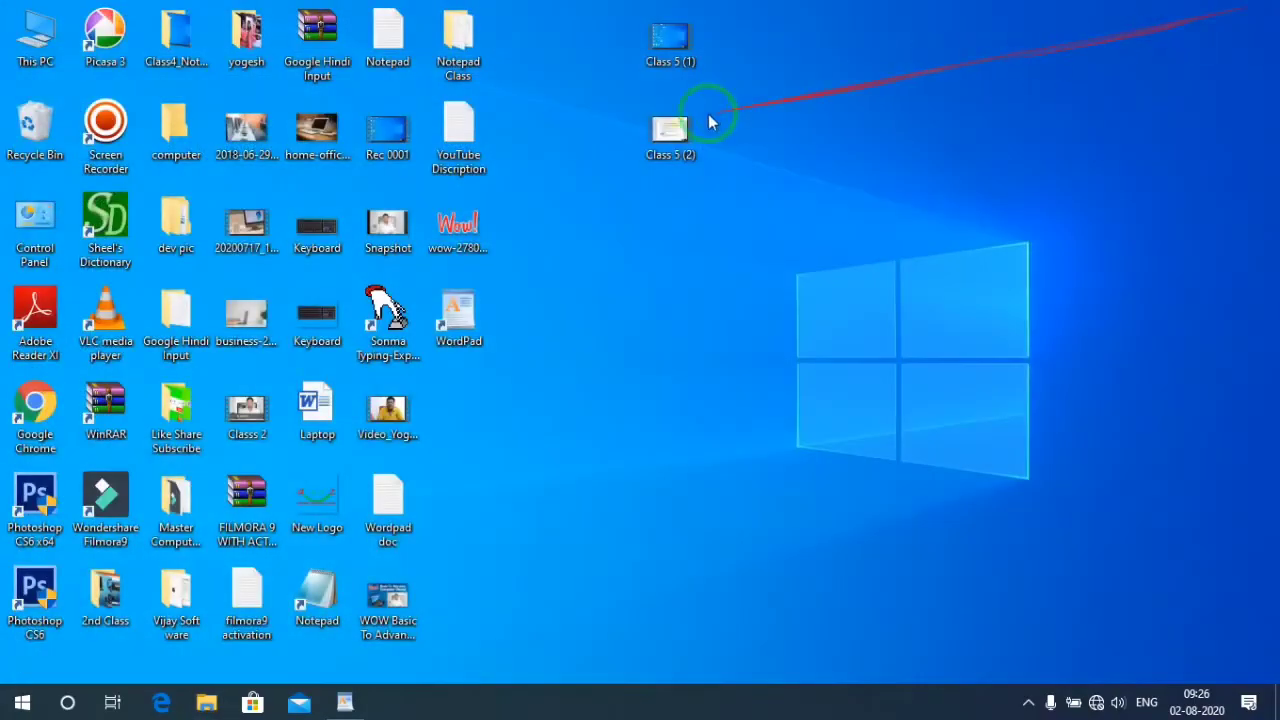
Restore the Wordpad folder from the Recycle Bin and close the Recycle Bin window.
click(40, 32)
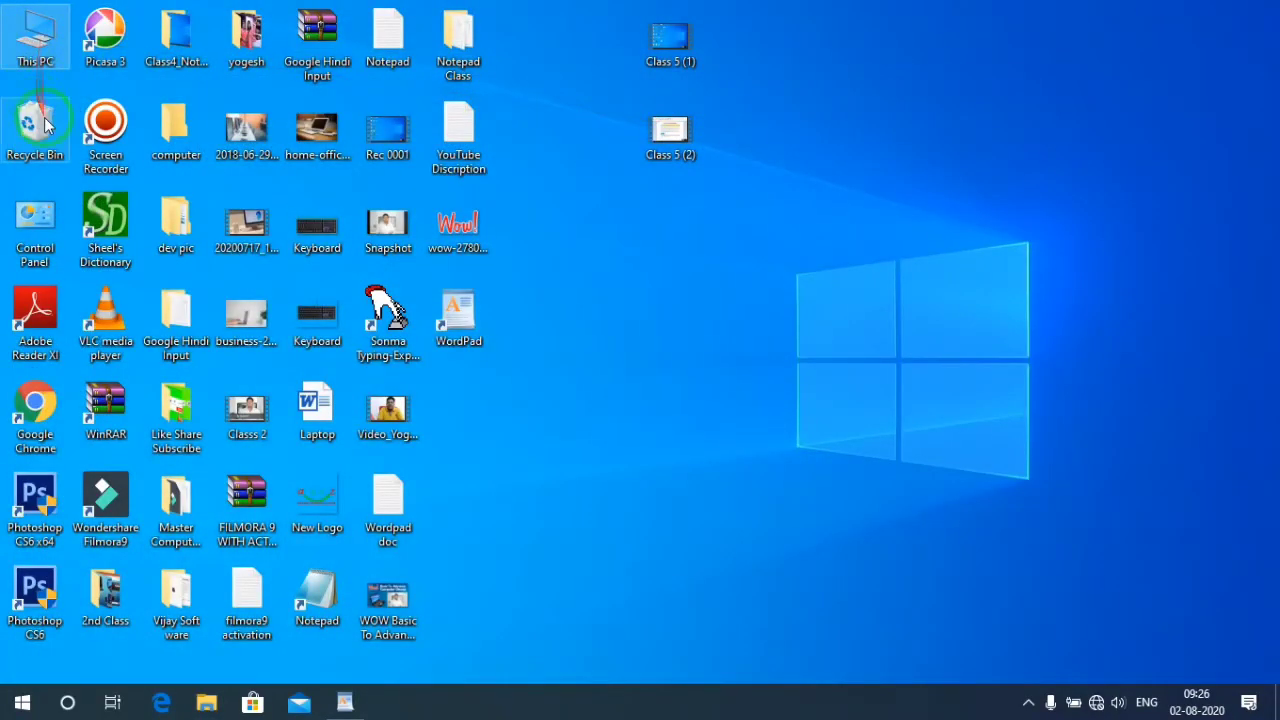
double_click(44, 122)
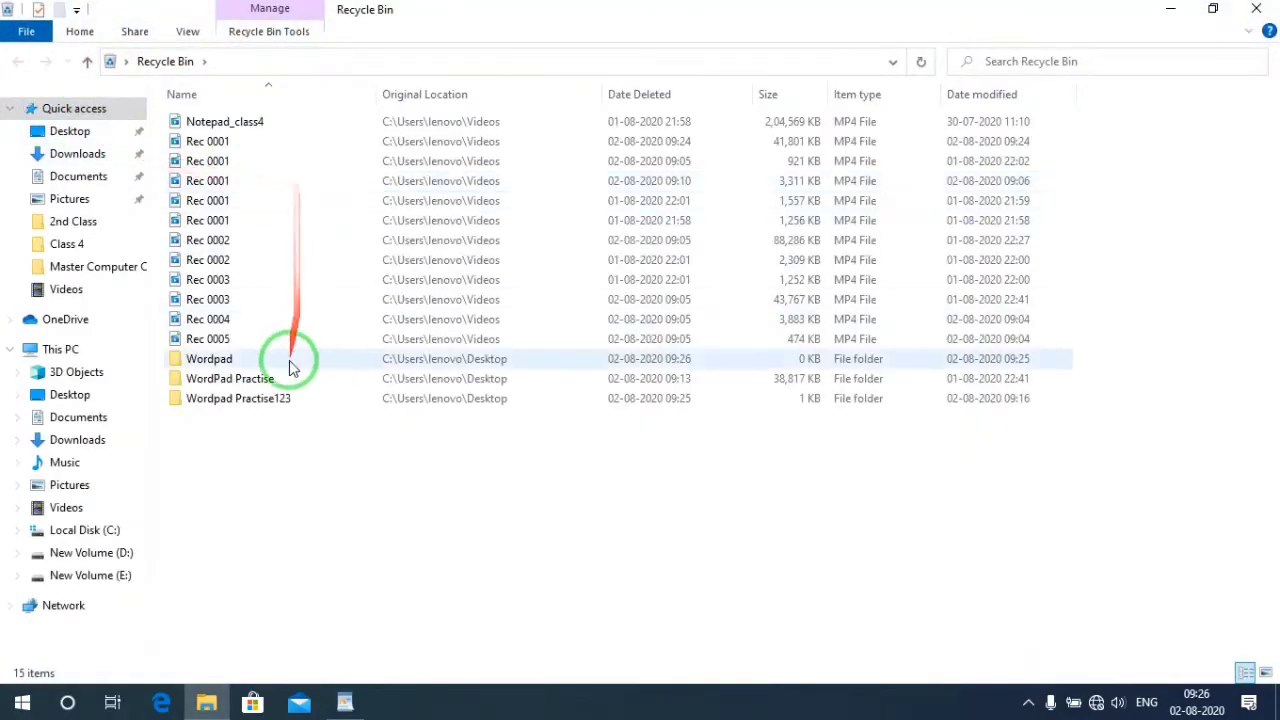
right_click(240, 356)
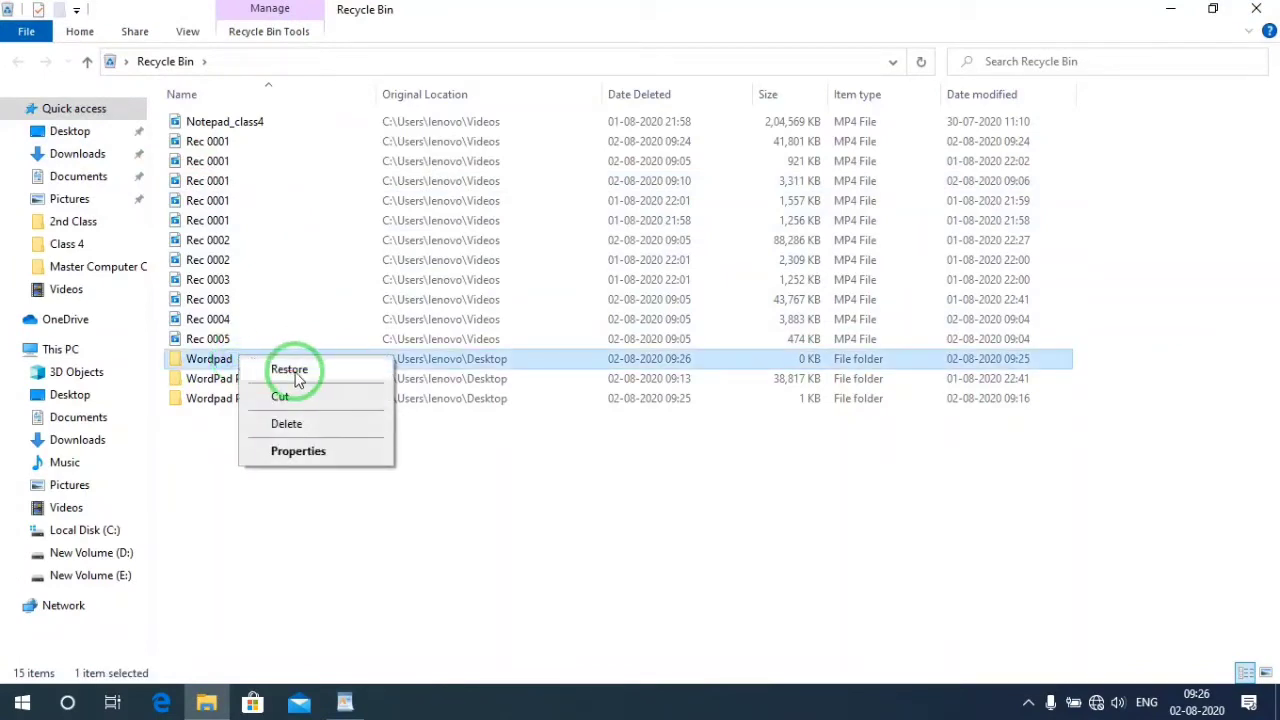
click(289, 372)
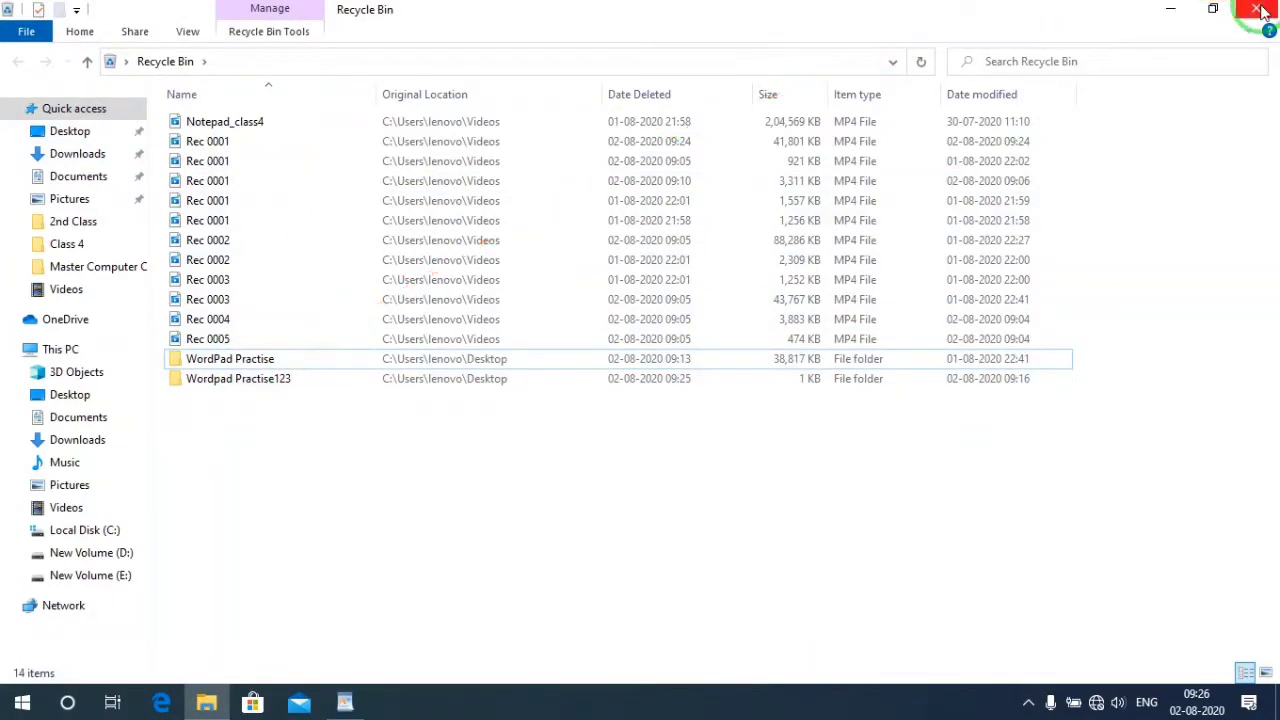
click(1258, 9)
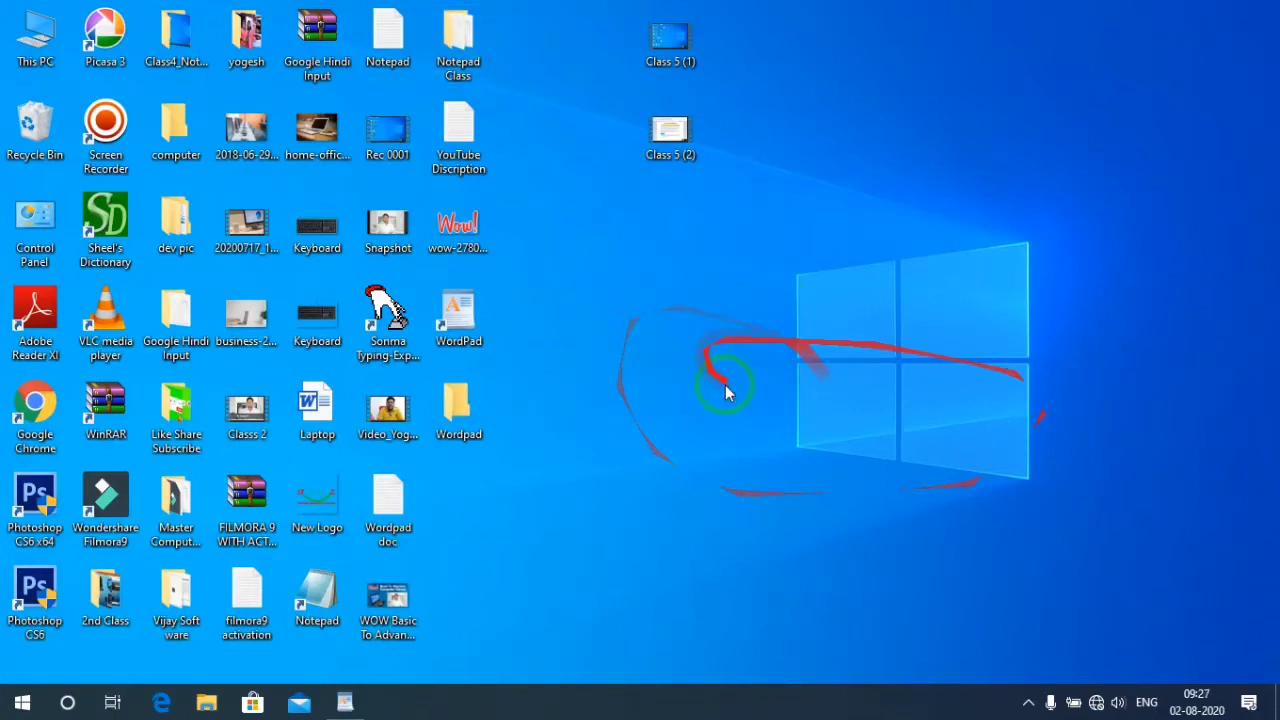
Rename the restored Wordpad folder on the desktop as Wordpad2020.
right_click(468, 407)
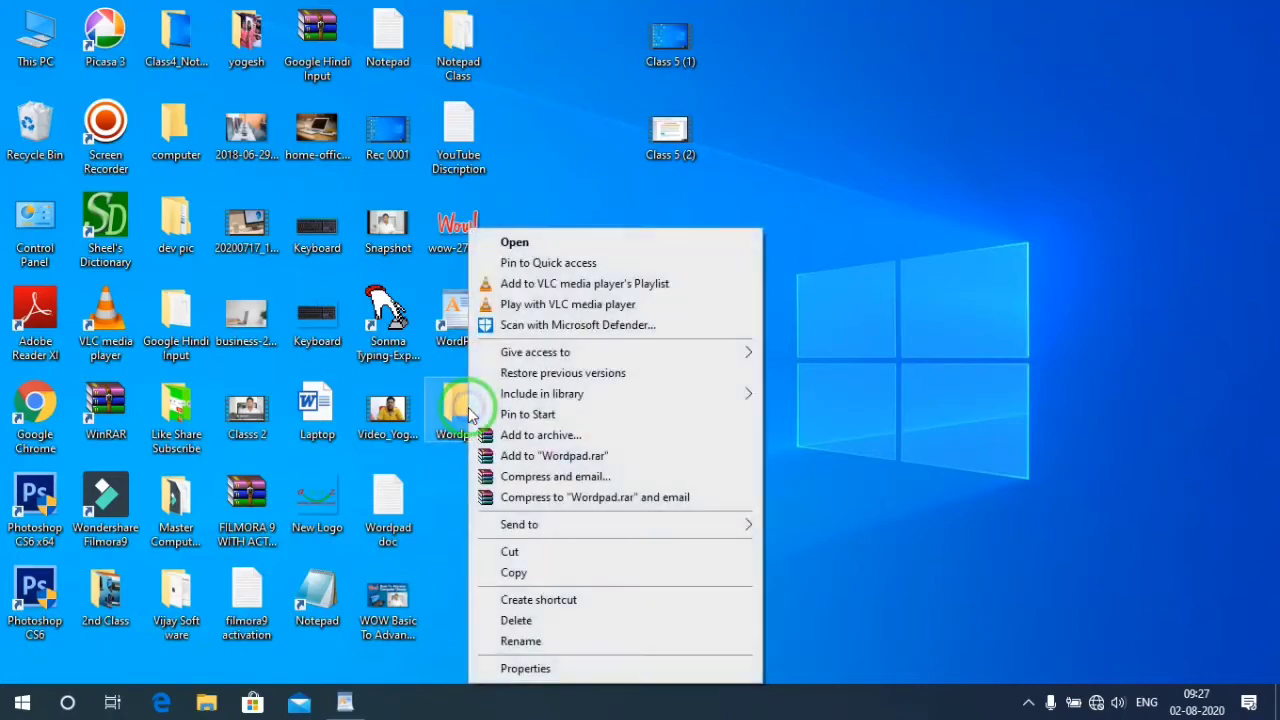
click(541, 641)
key(Right)
key(BackSpace)
key(BackSpace)
key(BackSpace)
key(BackSpace)
key(BackSpace)
key(BackSpace)
key(BackSpace)
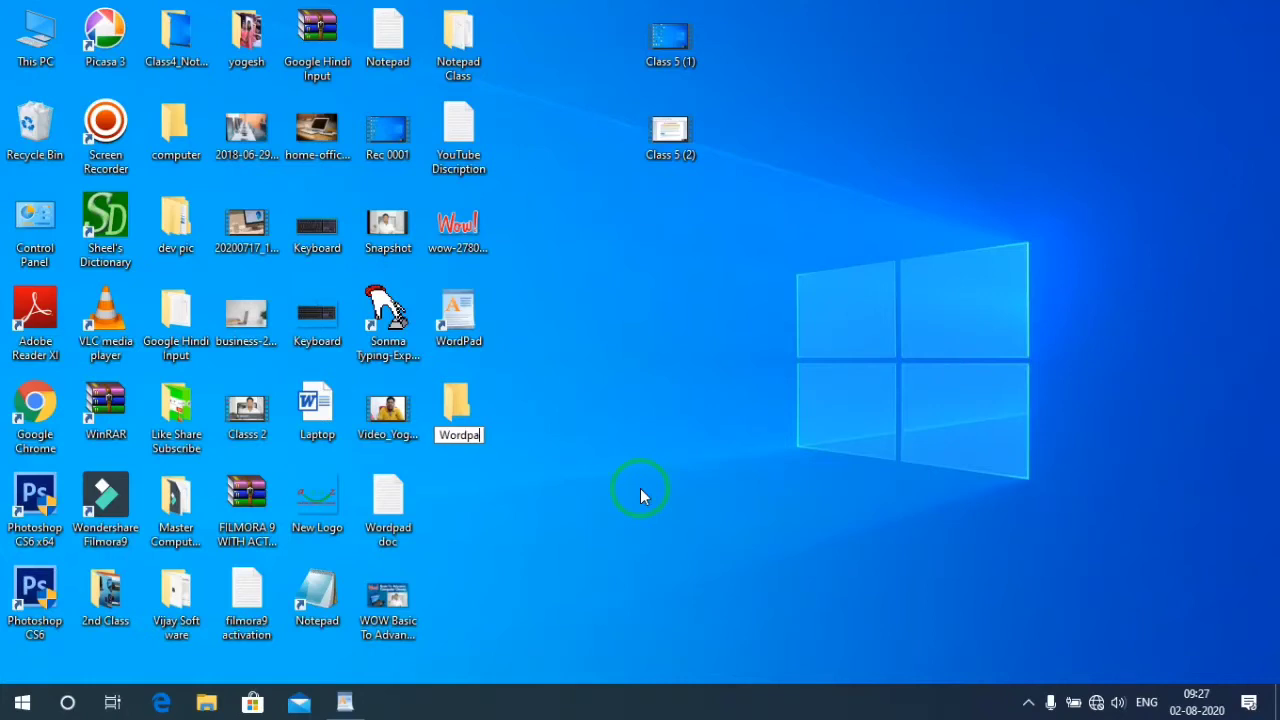
text(Wor)
text(dpad)
text(2020)
click(618, 490)
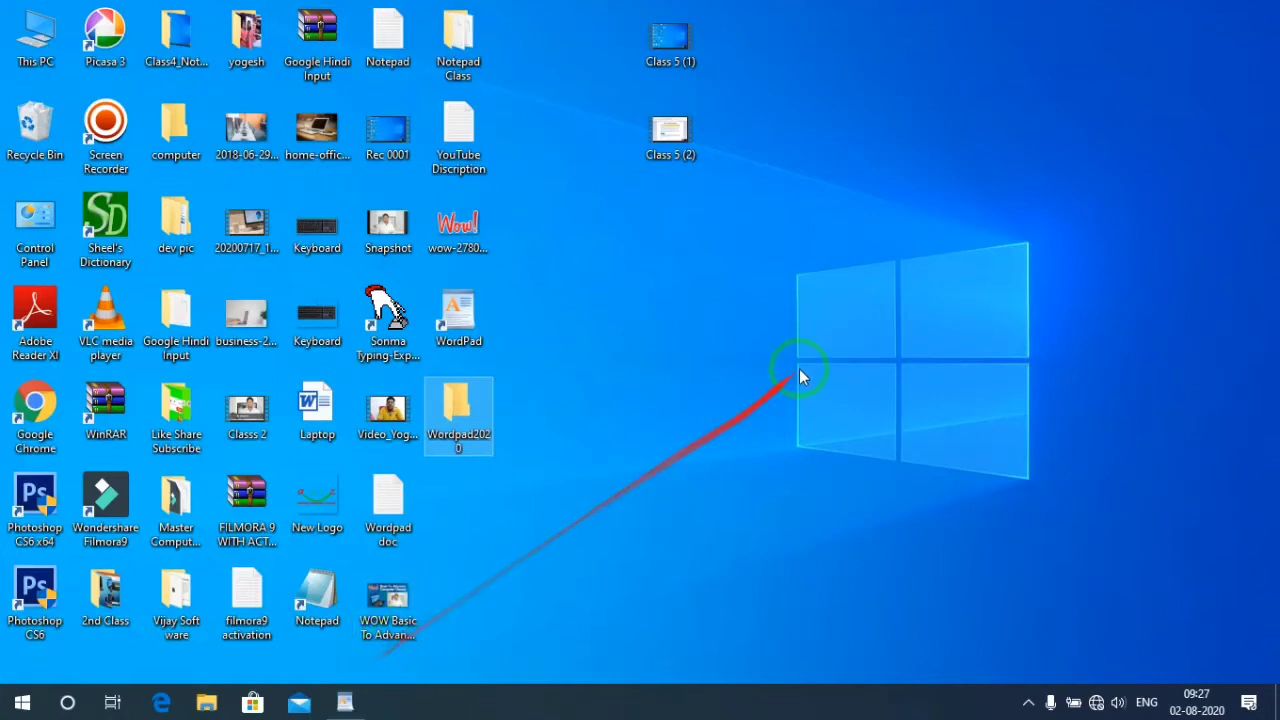
Copy all the text of the open Class1 WordPad document and close it without saving changes.
click(344, 700)
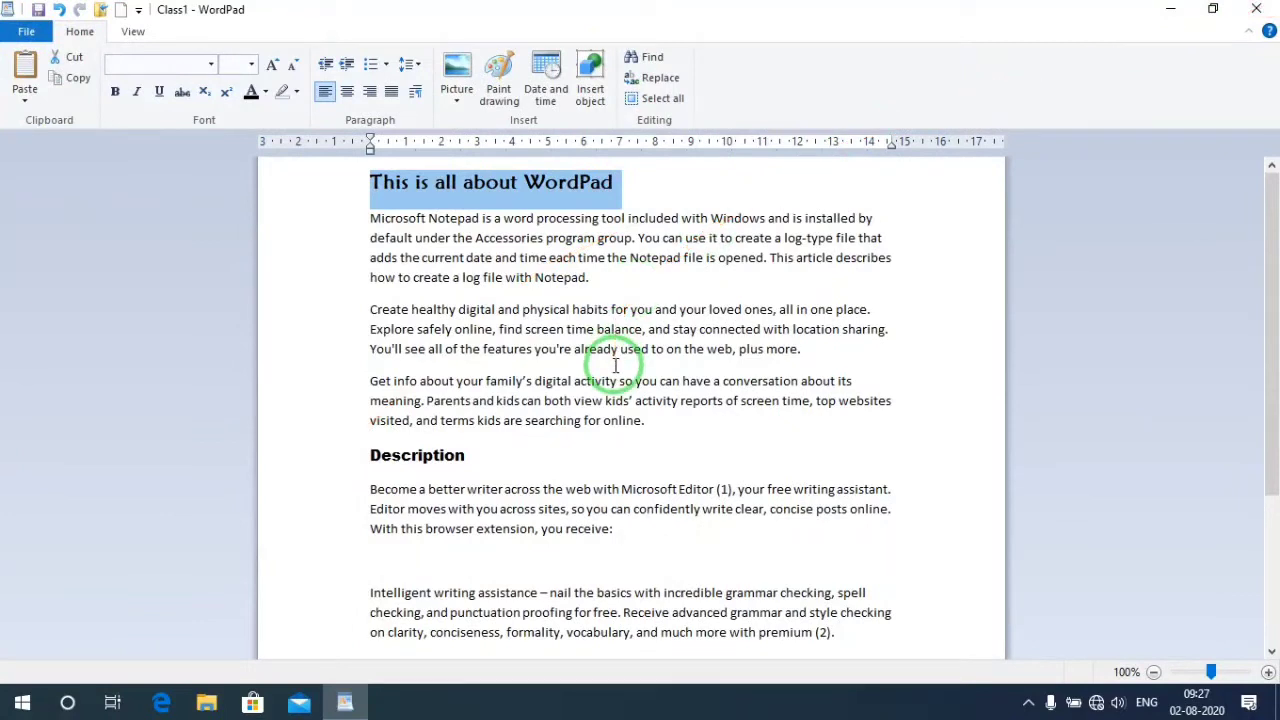
key(ctrl+a)
click(1256, 8)
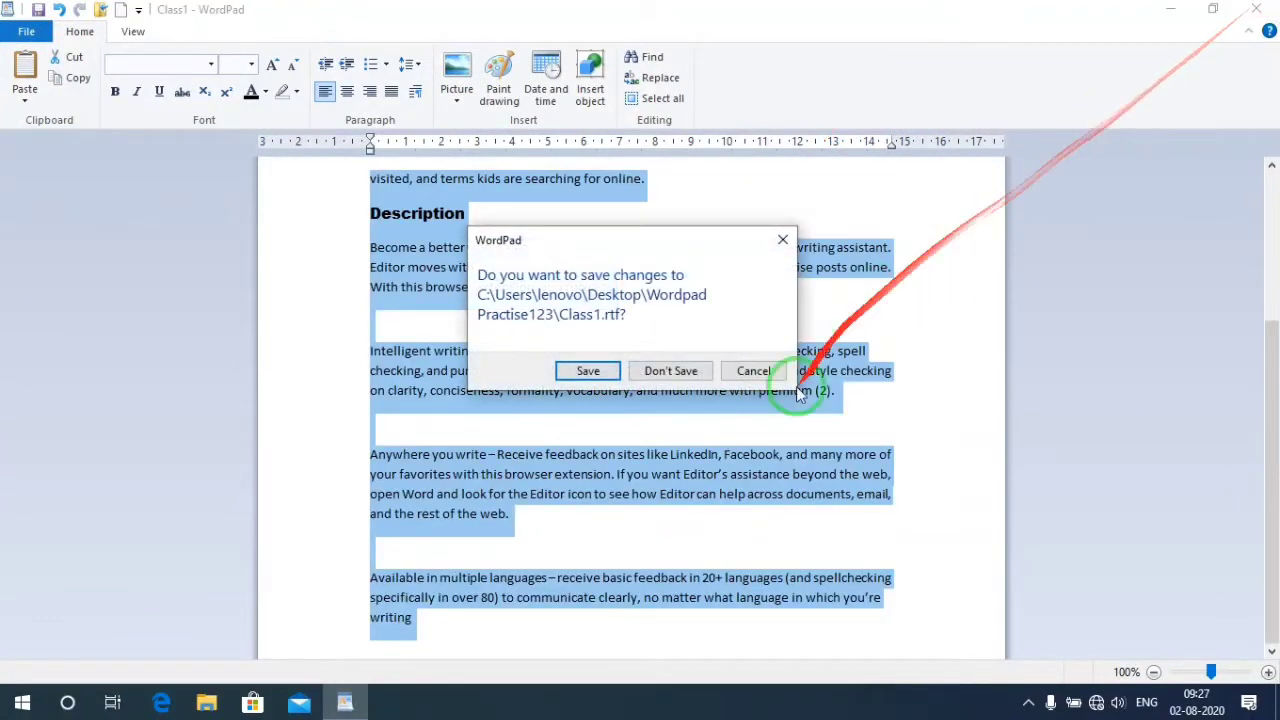
click(670, 371)
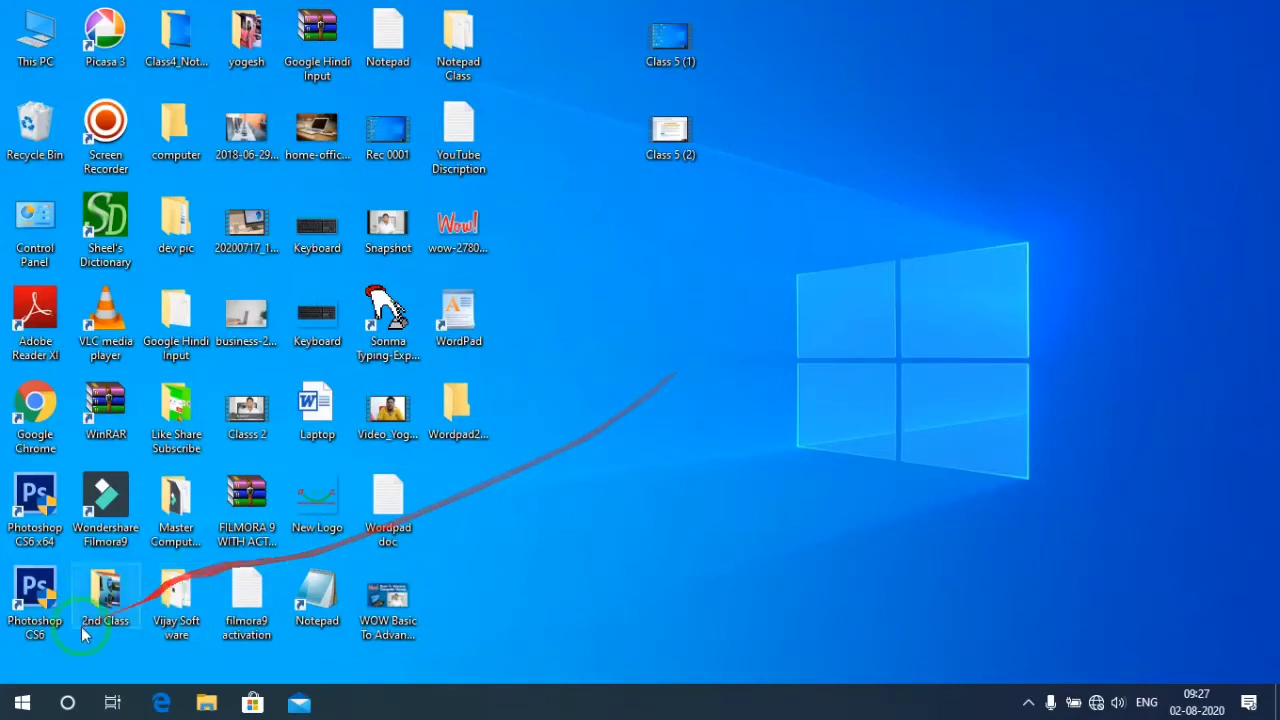
Launch WordPad from the Windows Accessories group of installed programs and close its blank document.
click(18, 703)
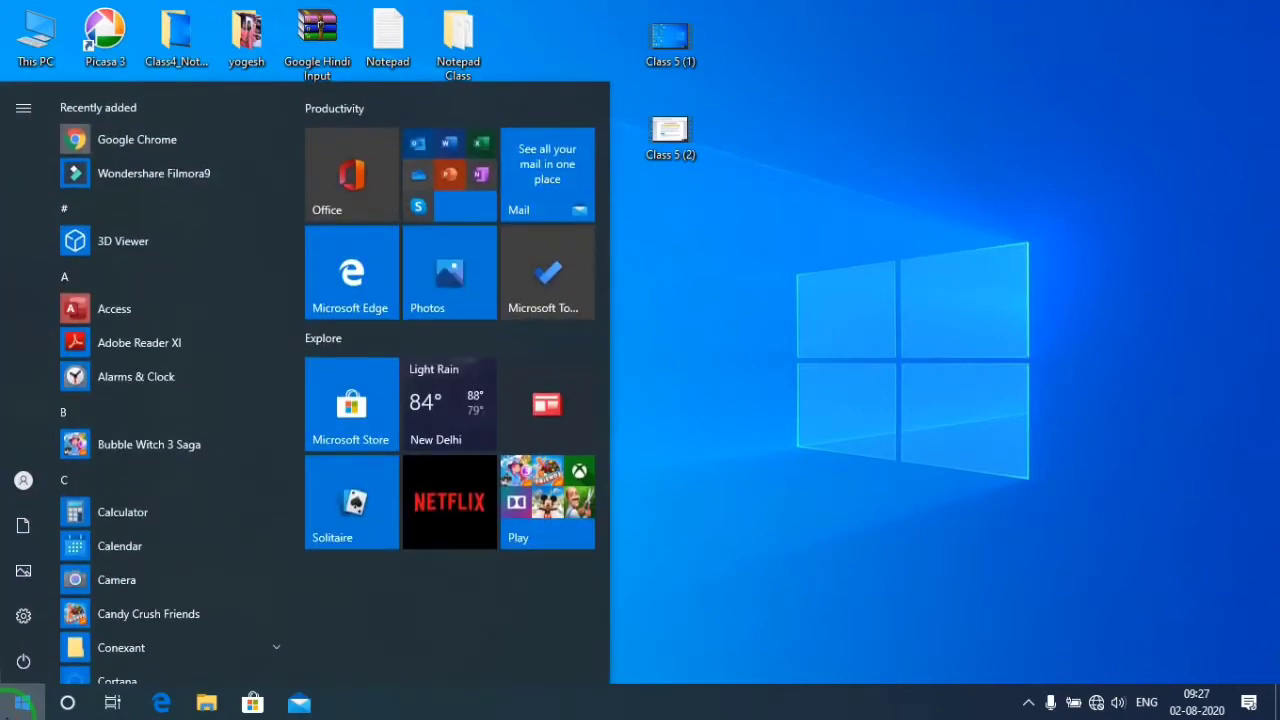
scroll(170, 321, down, 5)
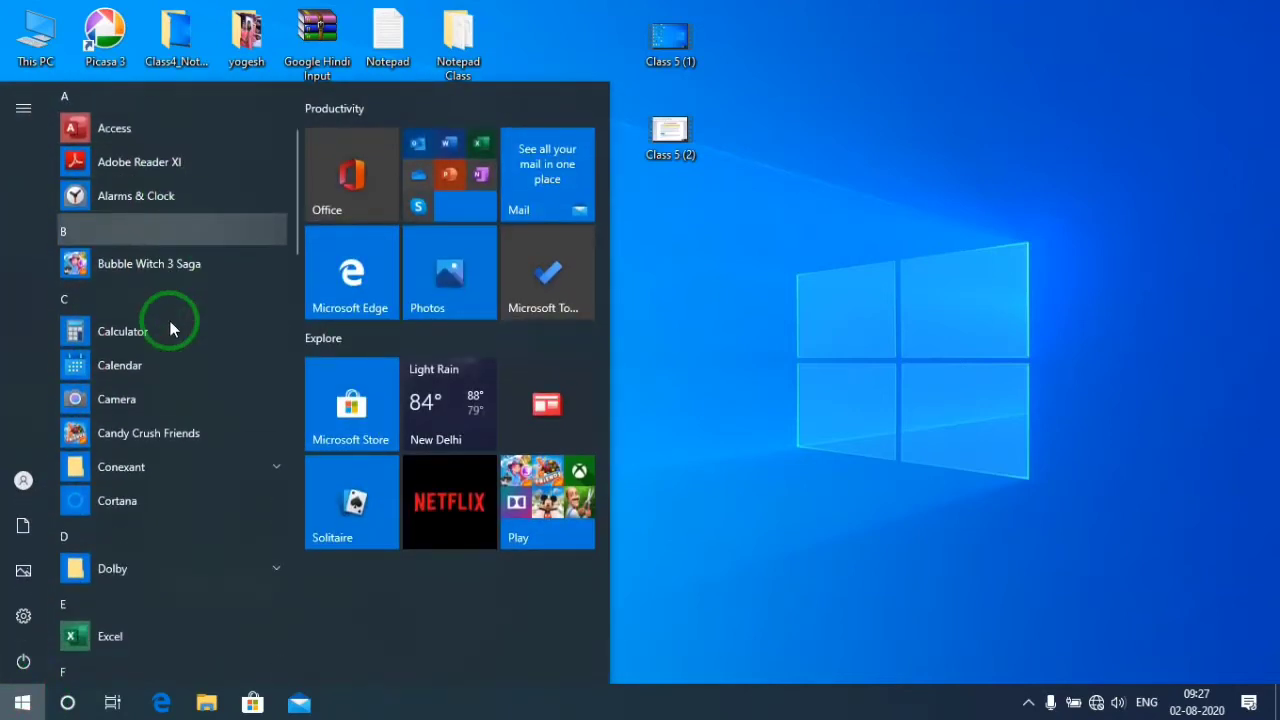
scroll(170, 319, down, 8)
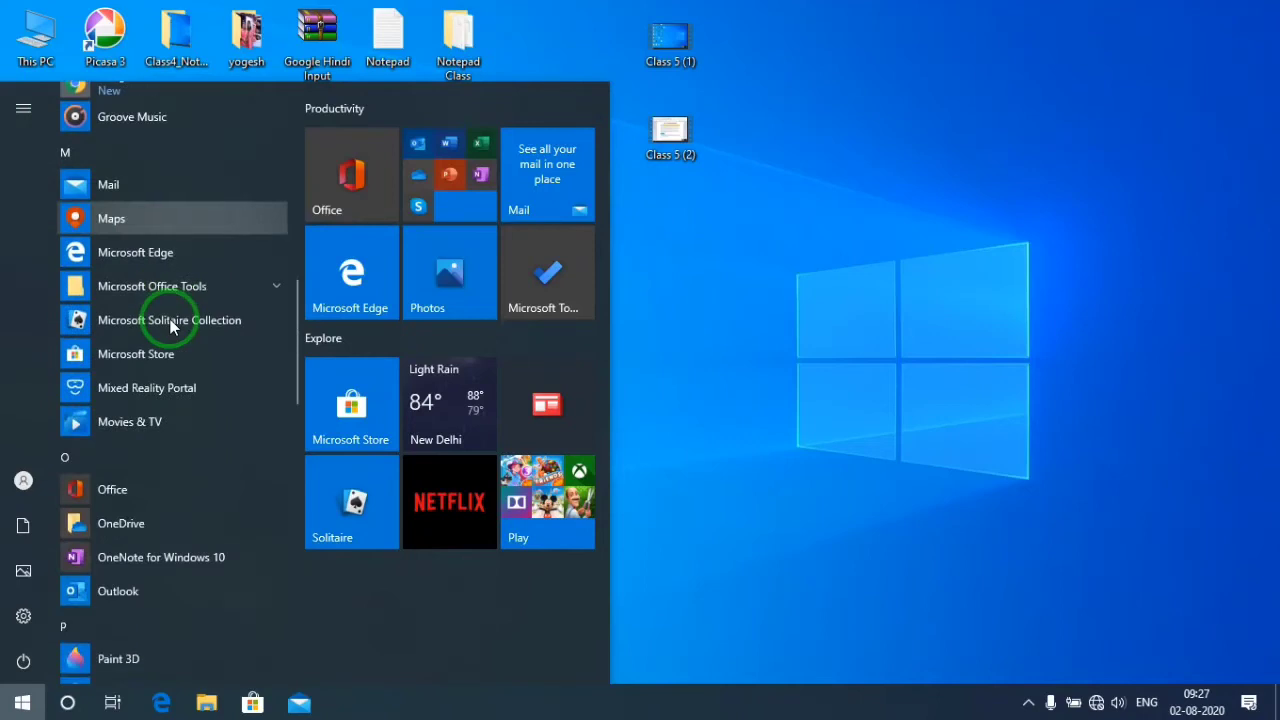
scroll(170, 319, down, 6)
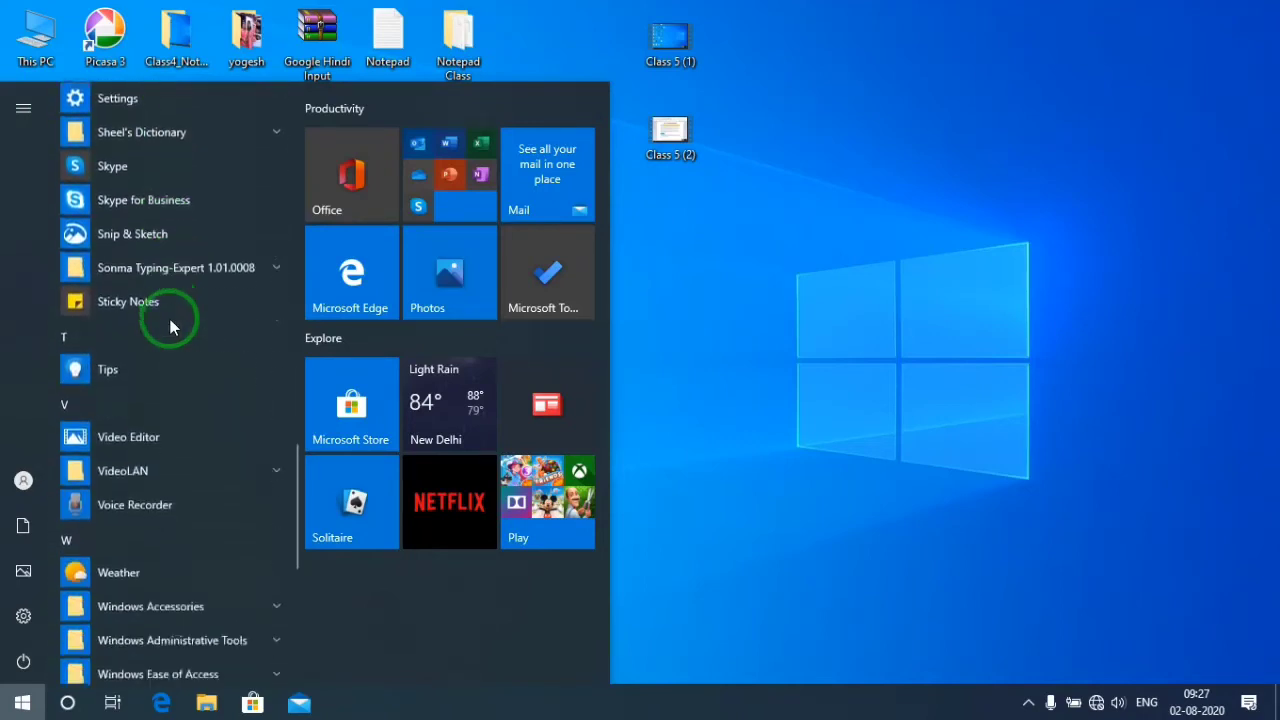
click(172, 418)
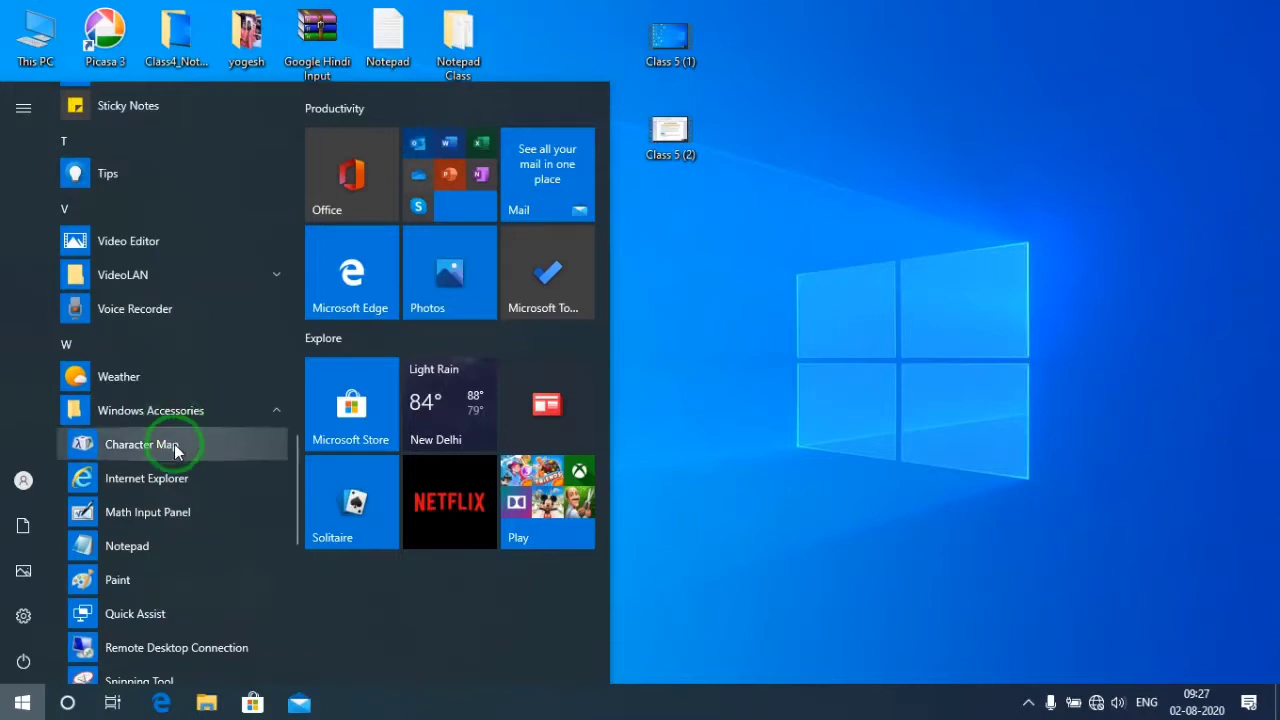
scroll(170, 462, down, 5)
click(139, 455)
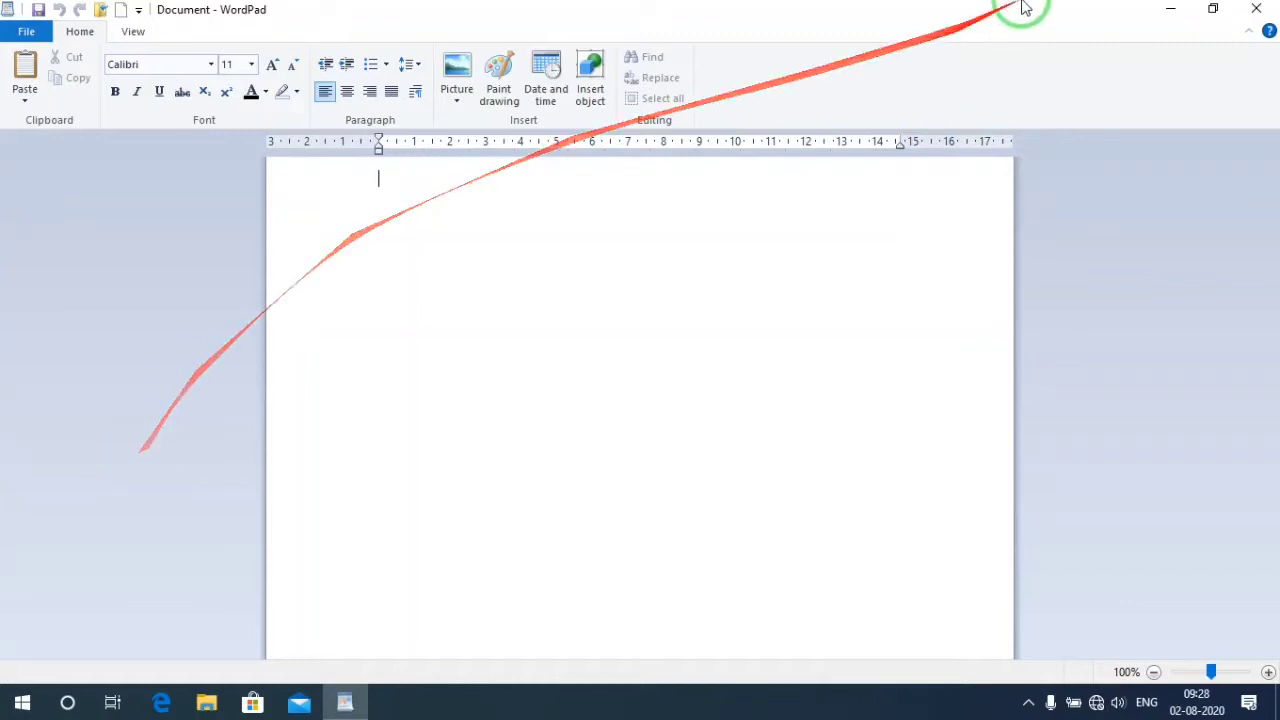
click(1266, 12)
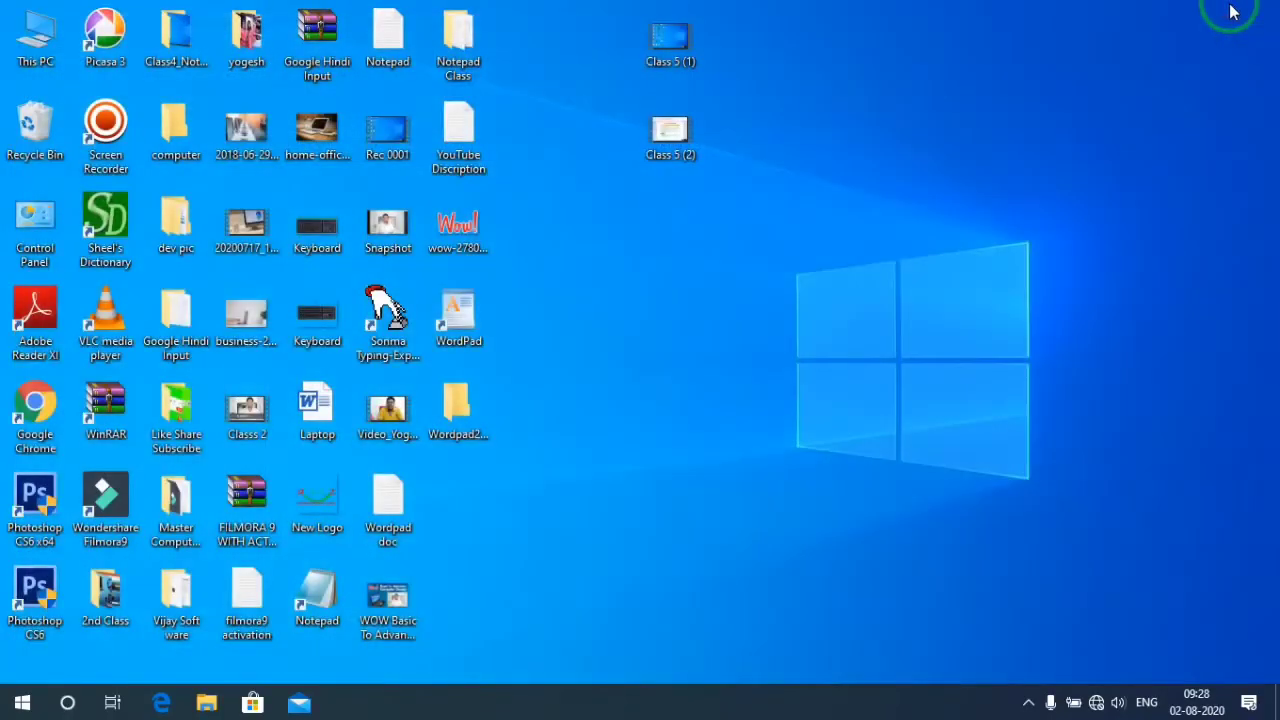
Create a desktop shortcut for WordPad from its entry in the Windows Accessories group.
click(20, 703)
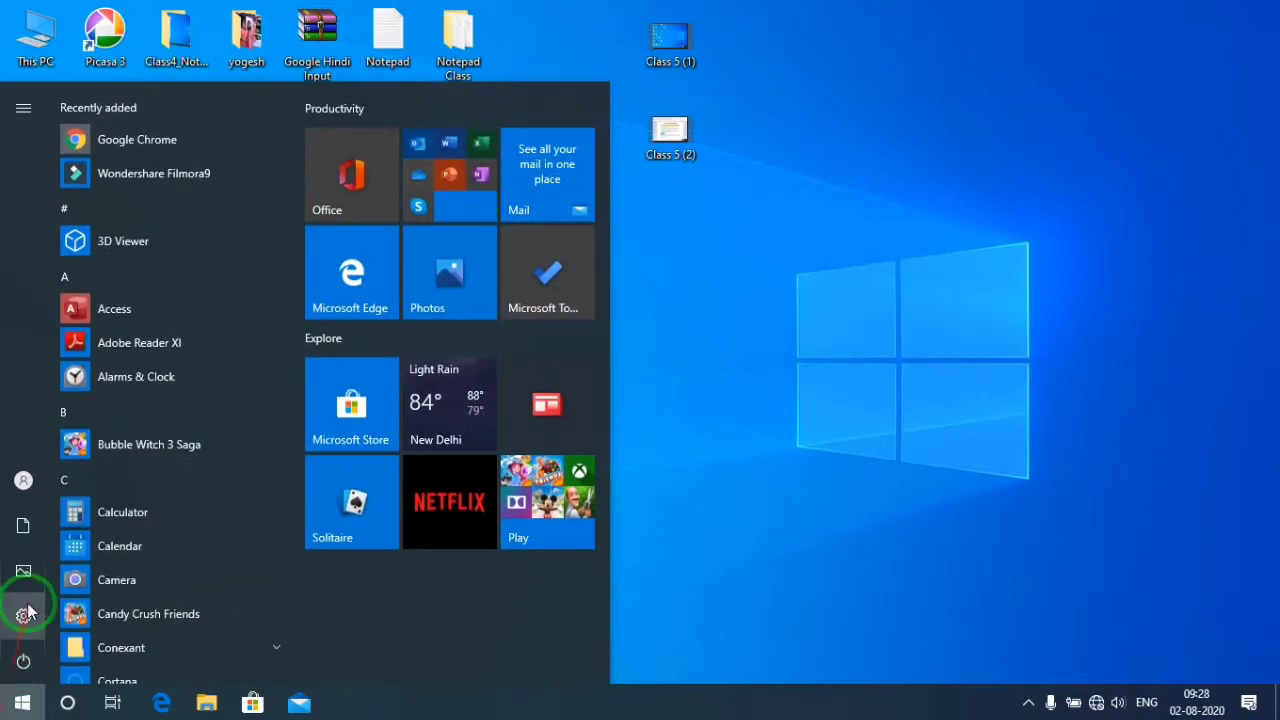
scroll(89, 399, down, 4)
scroll(89, 399, down, 7)
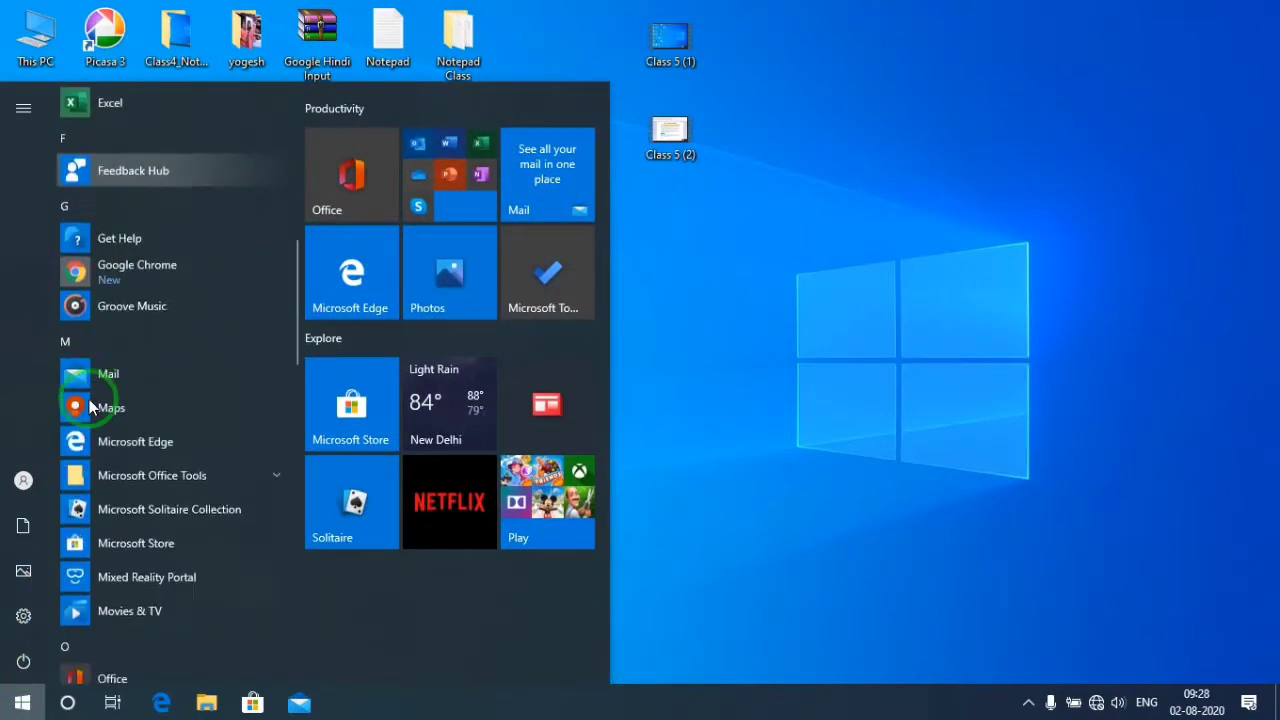
scroll(89, 400, down, 5)
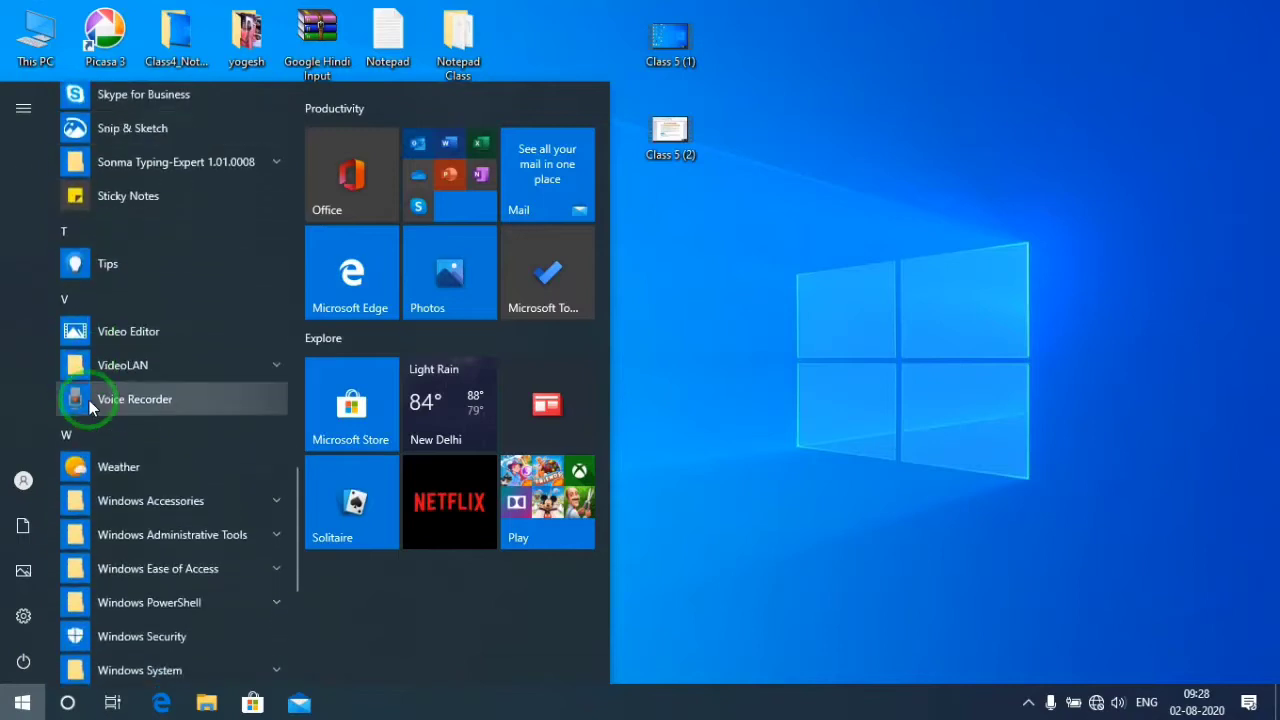
click(146, 322)
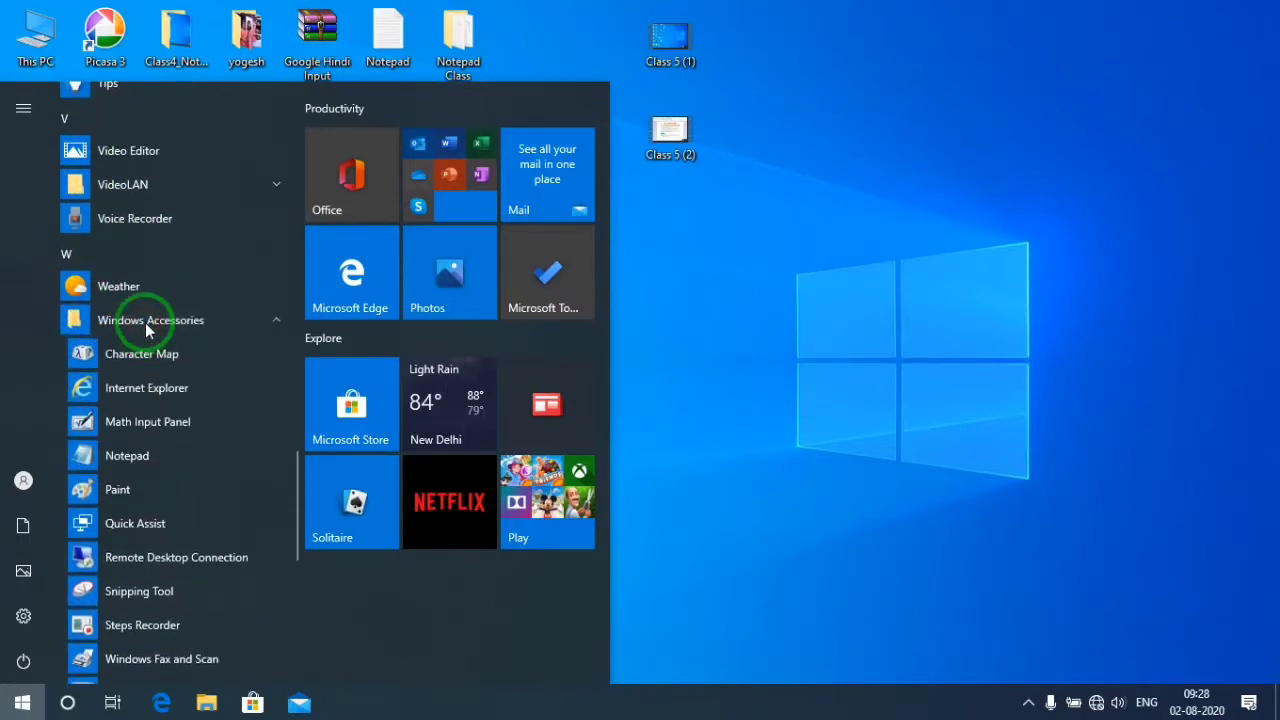
scroll(150, 520, down, 3)
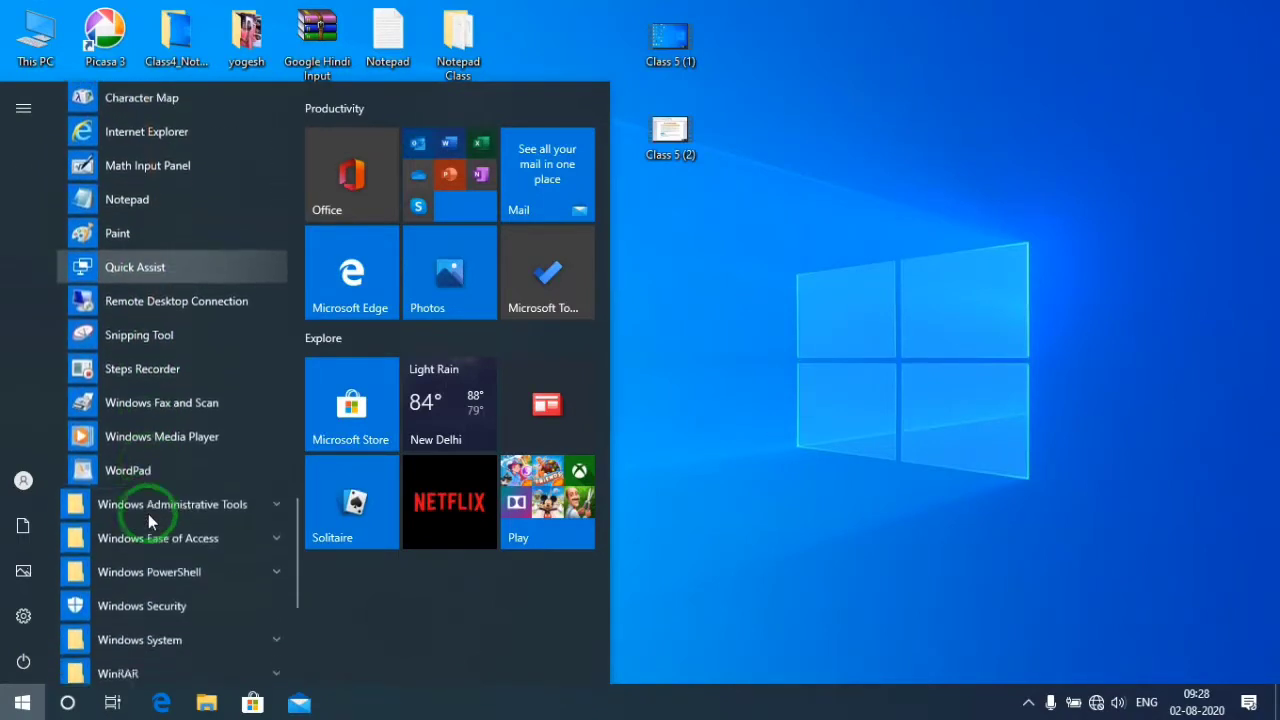
click(149, 457)
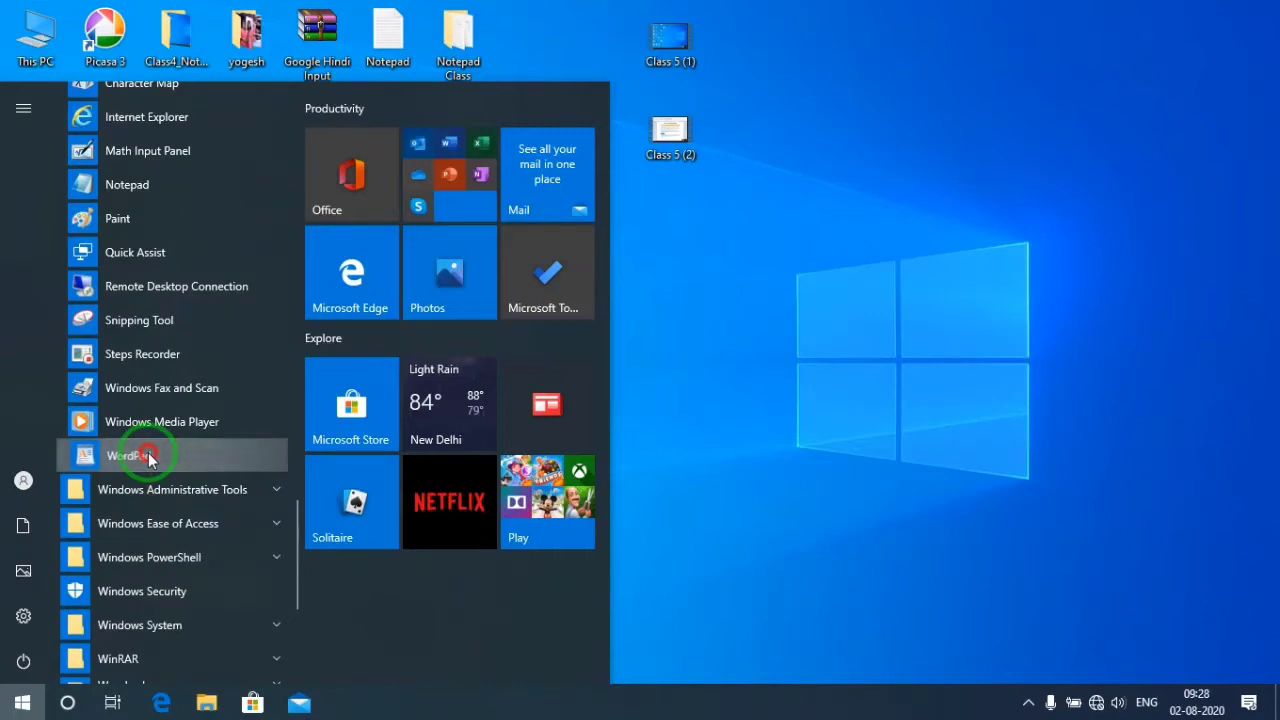
drag(149, 457, 936, 366)
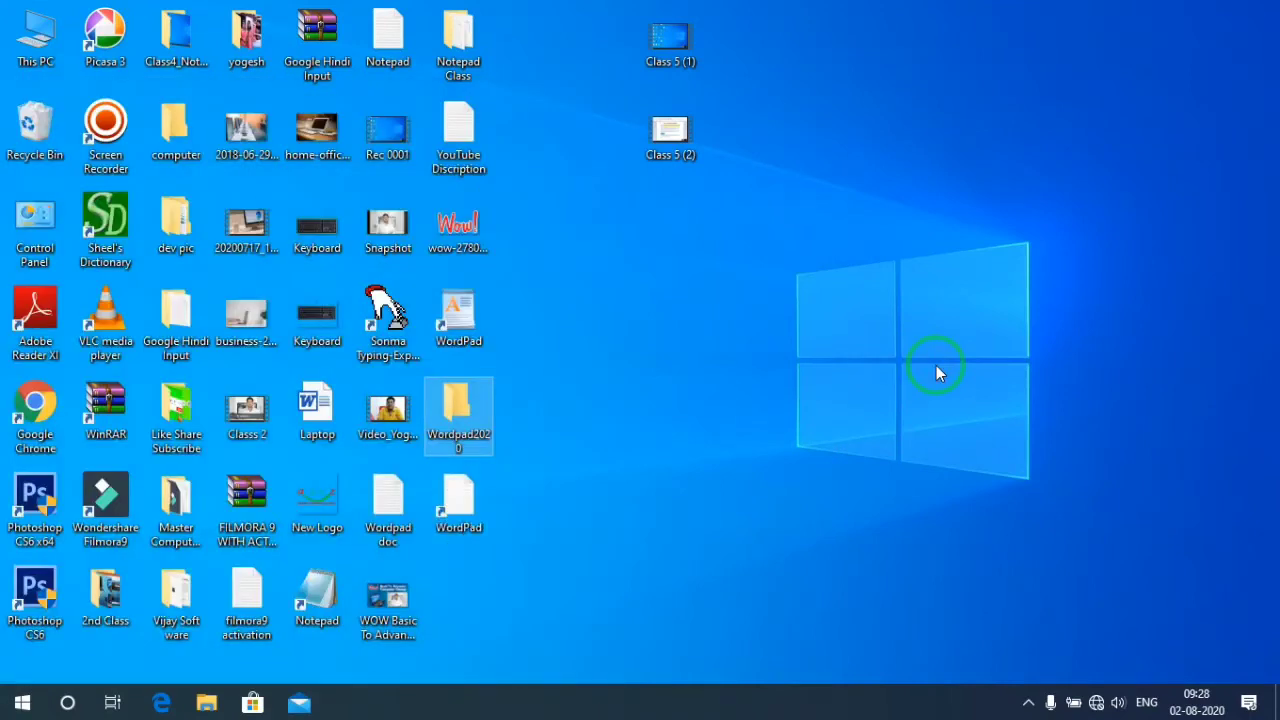
drag(943, 311, 494, 479)
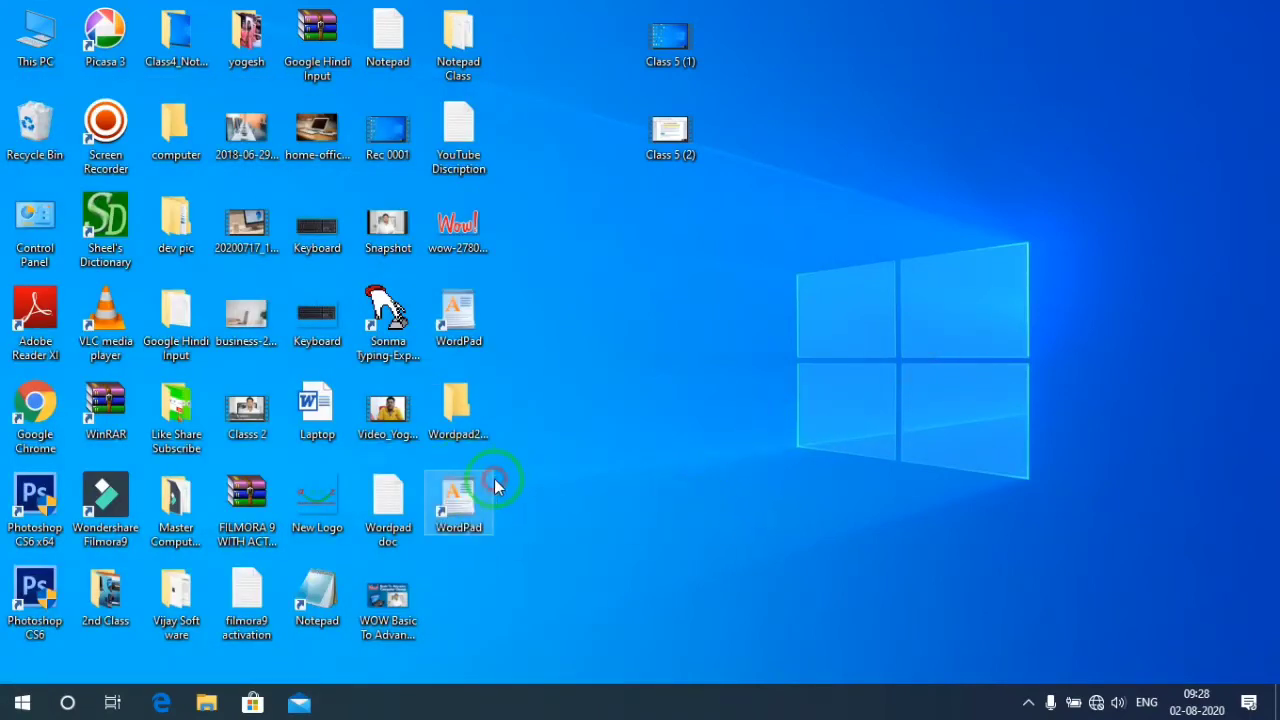
Launch WordPad from its new desktop shortcut and close the blank document.
click(454, 486)
double_click(454, 486)
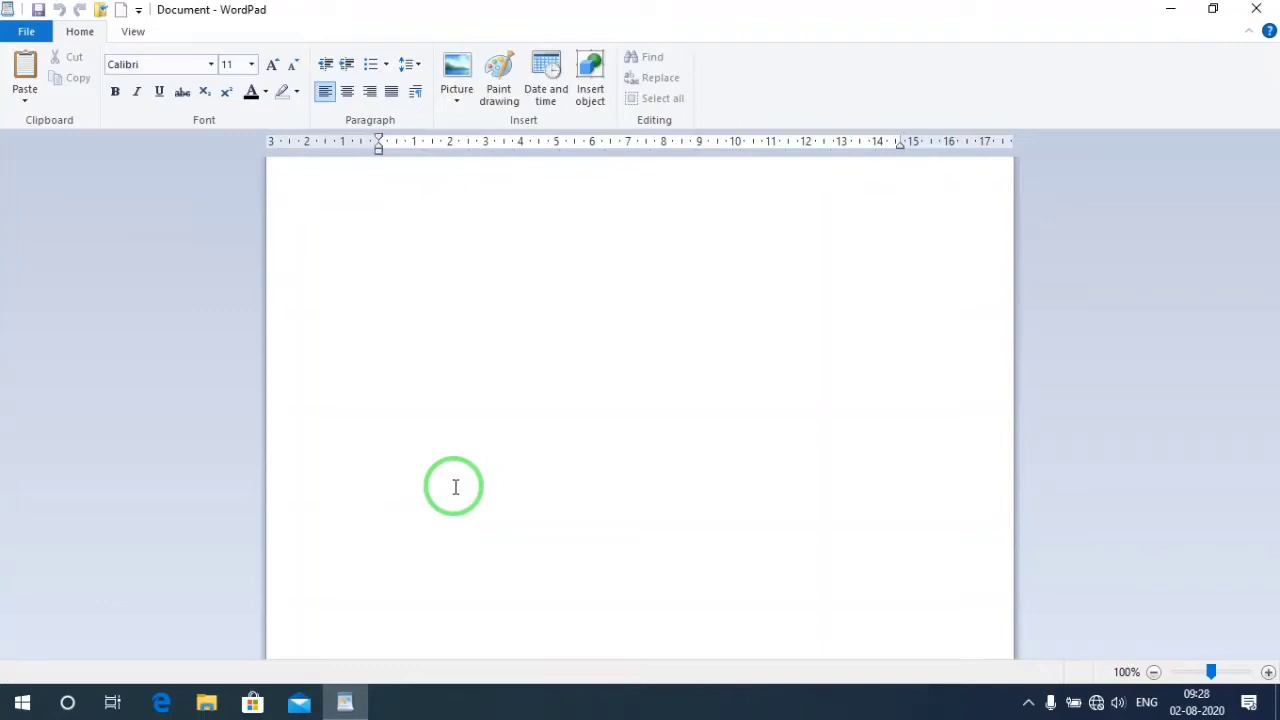
click(1256, 10)
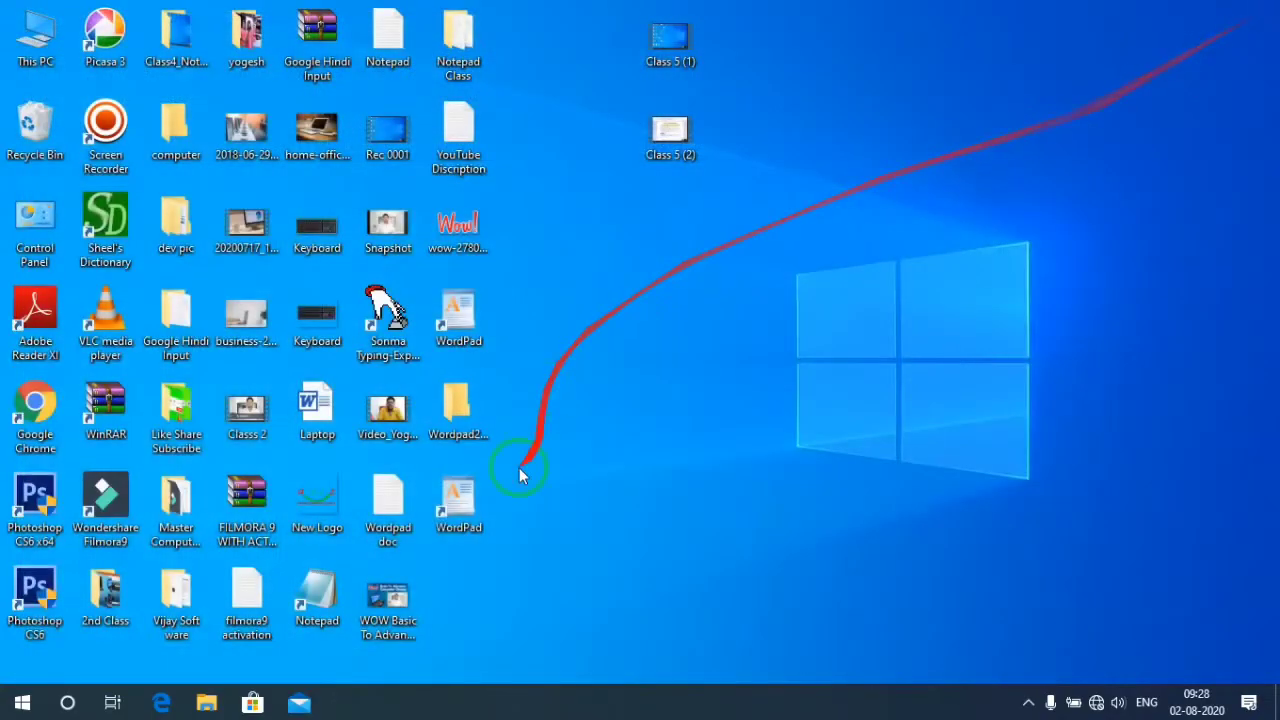
Launch WordPad by running the command wordpad, and close the blank document.
click(14, 706)
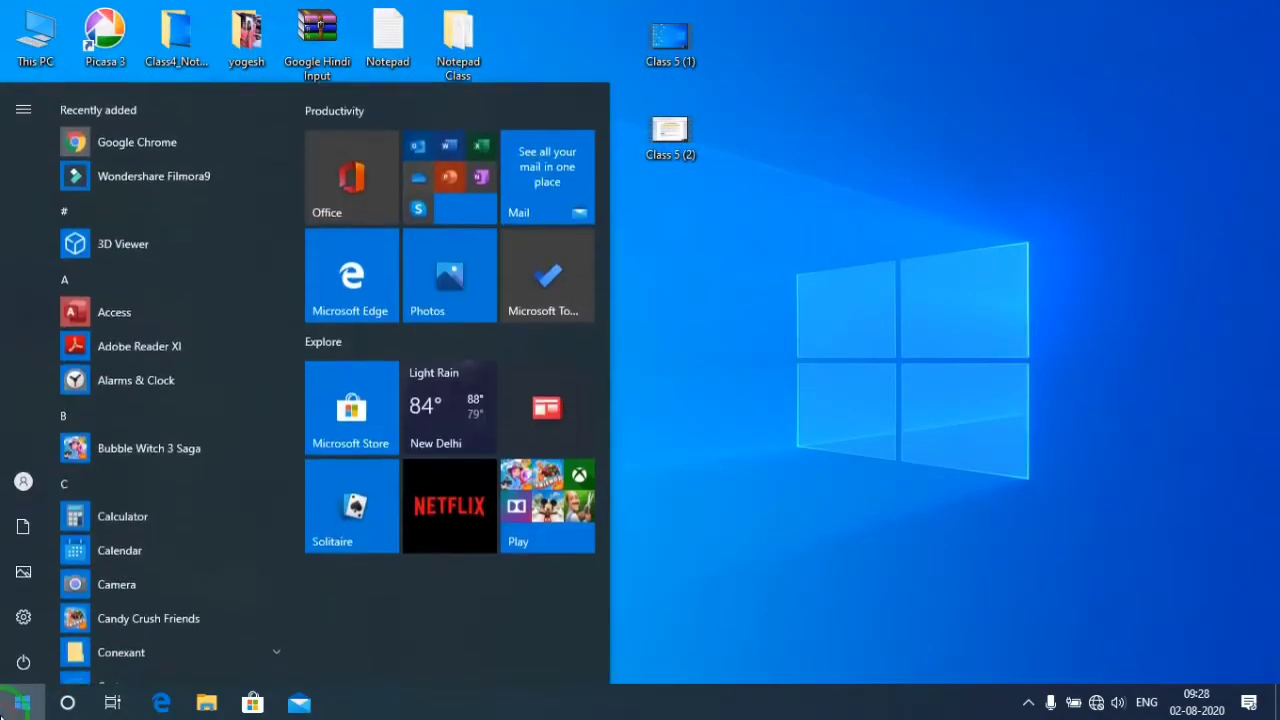
click(750, 350)
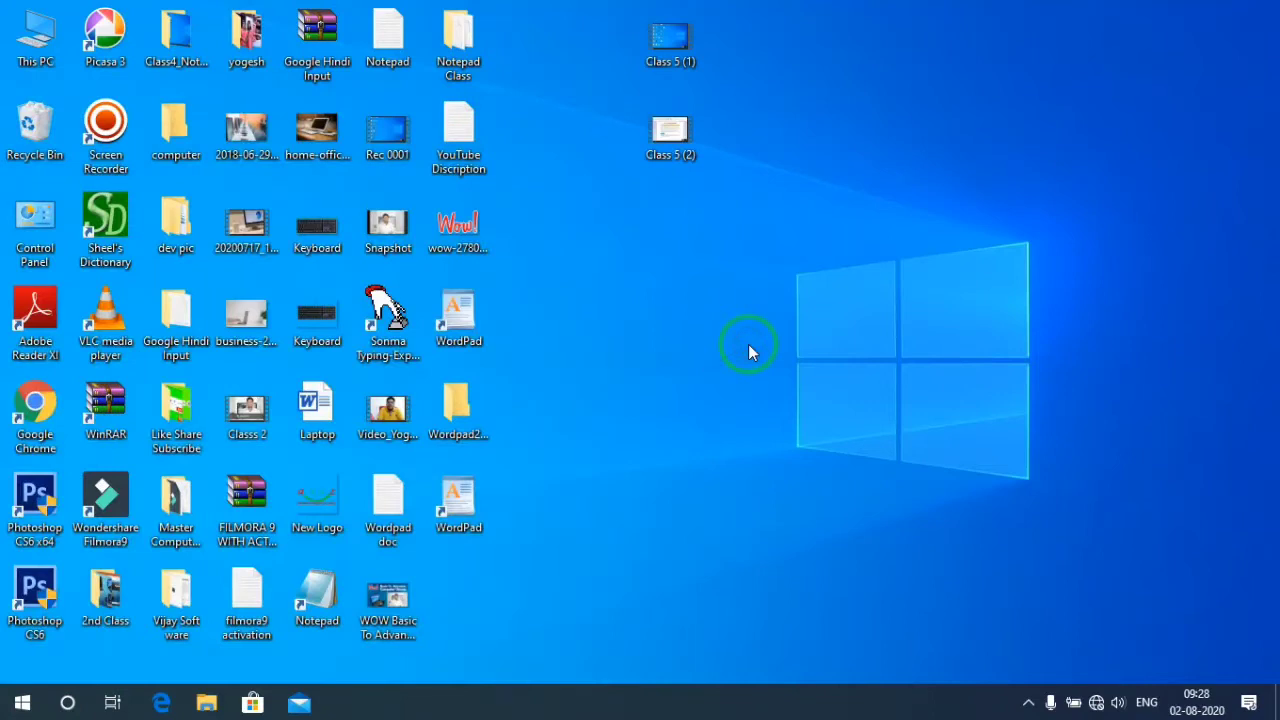
key(super+r)
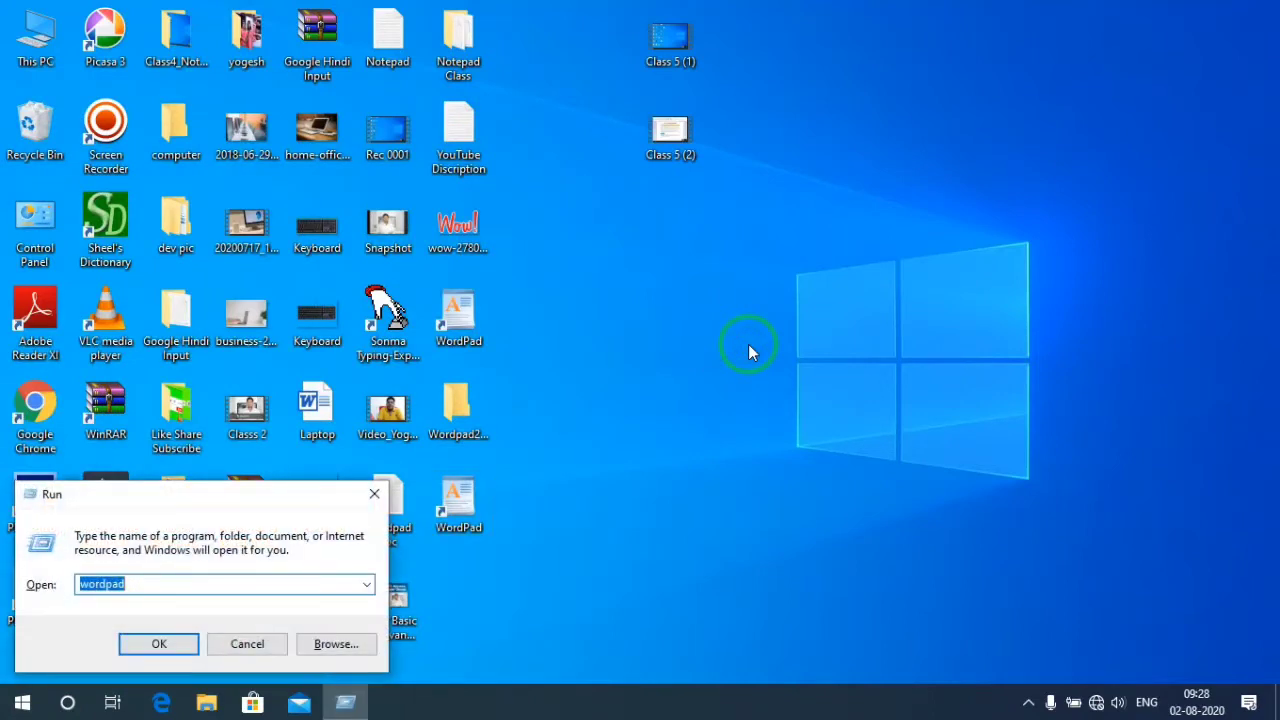
key(BackSpace)
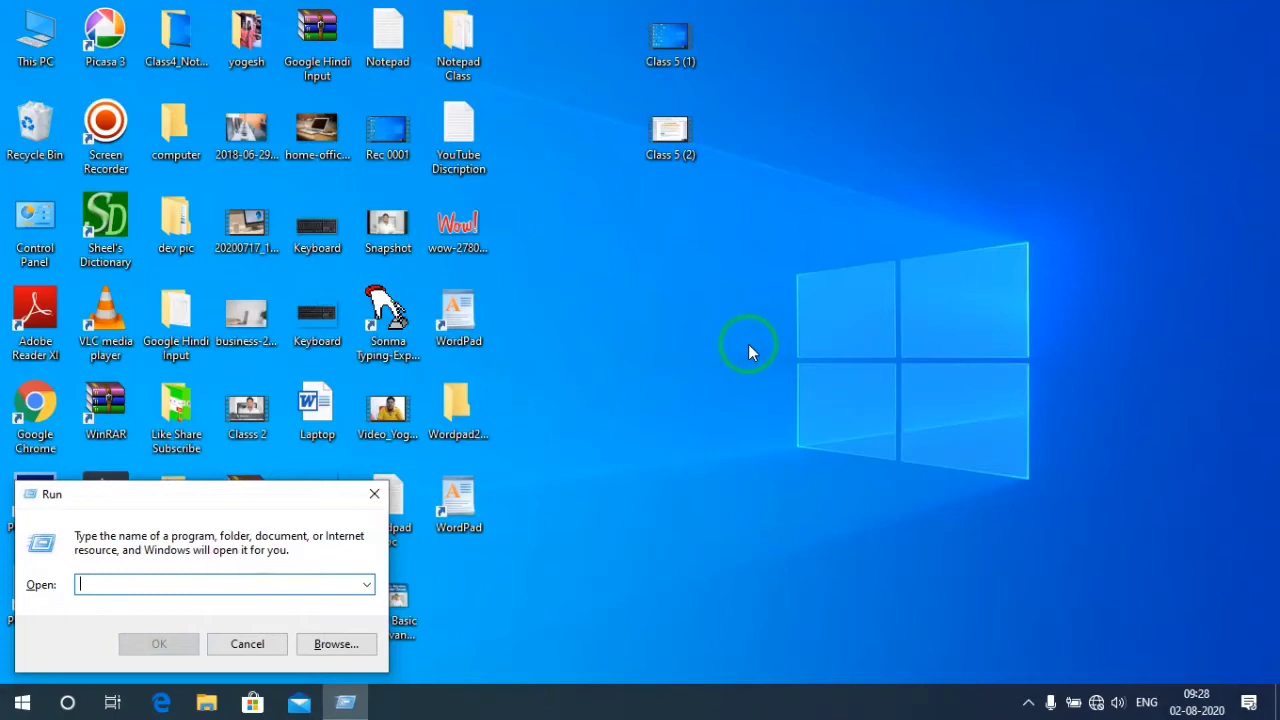
text(word)
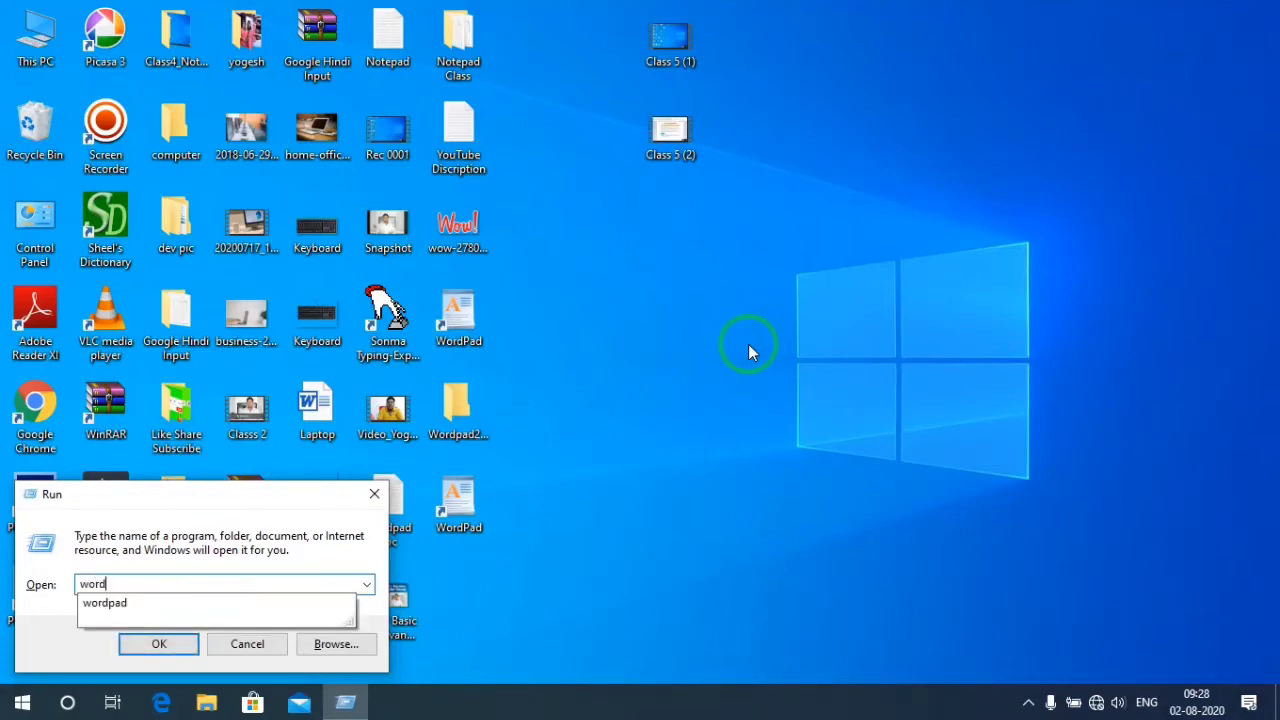
text(pad)
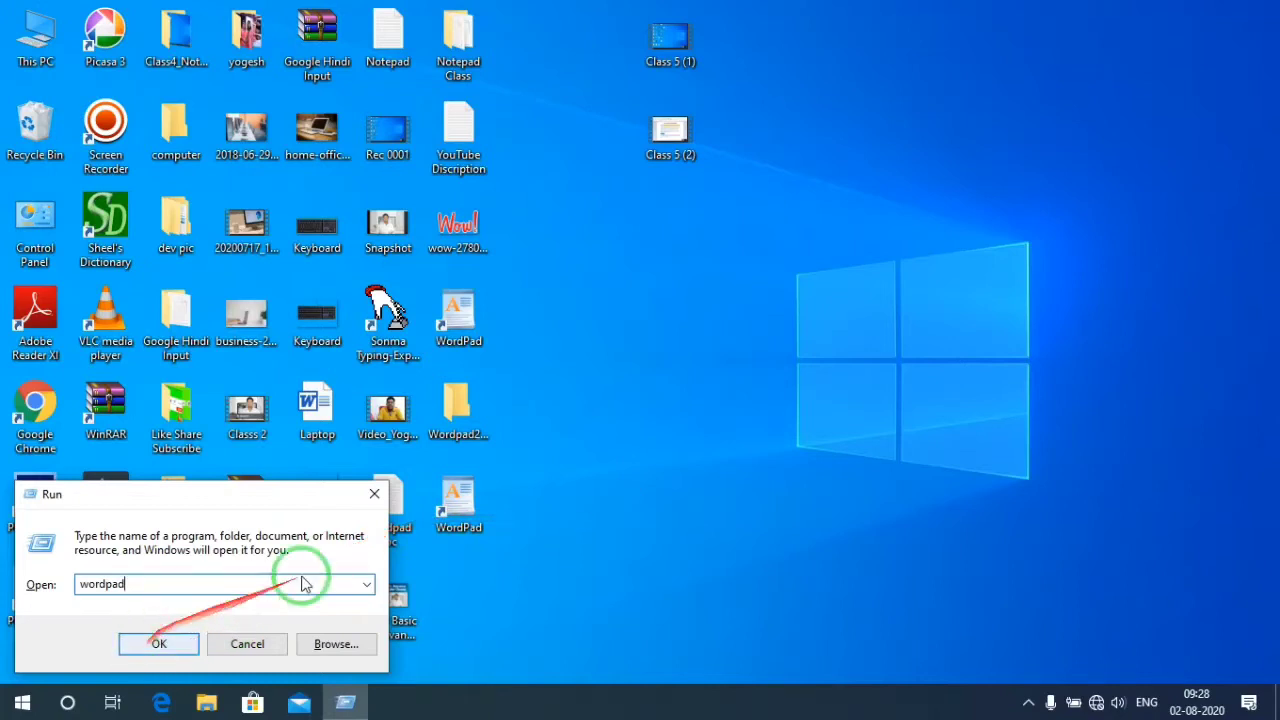
key(Return)
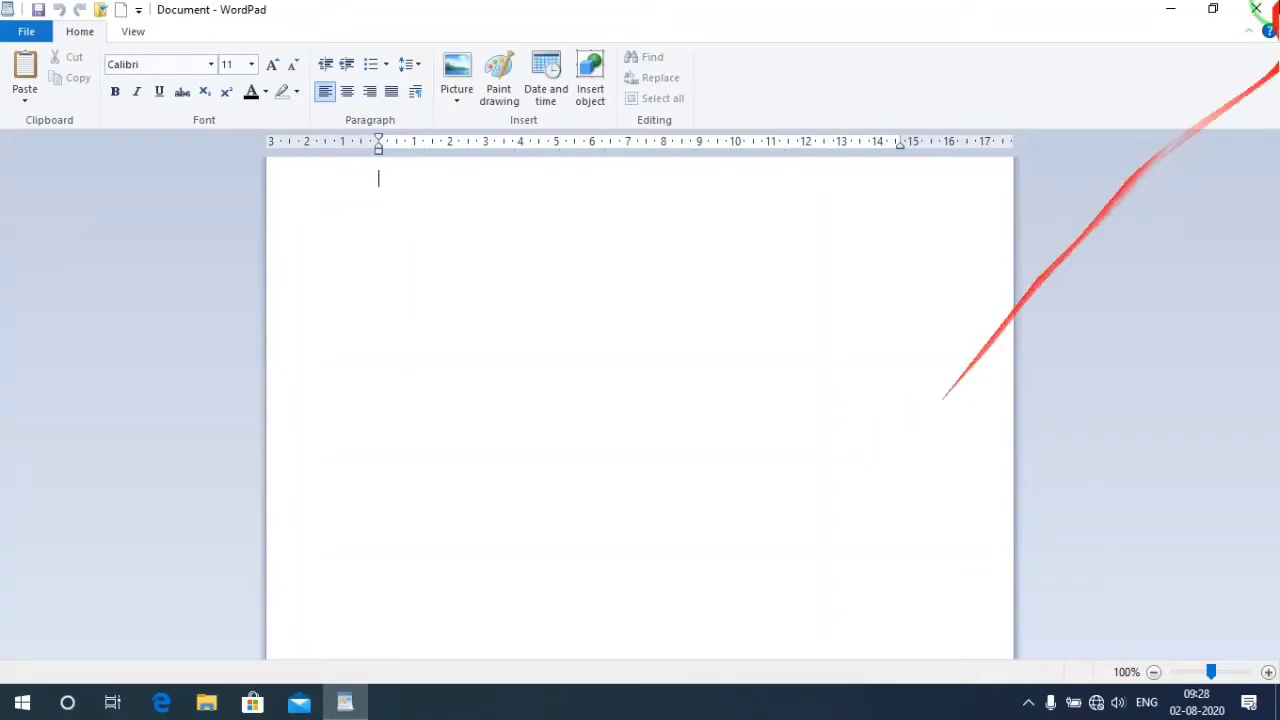
click(1265, 15)
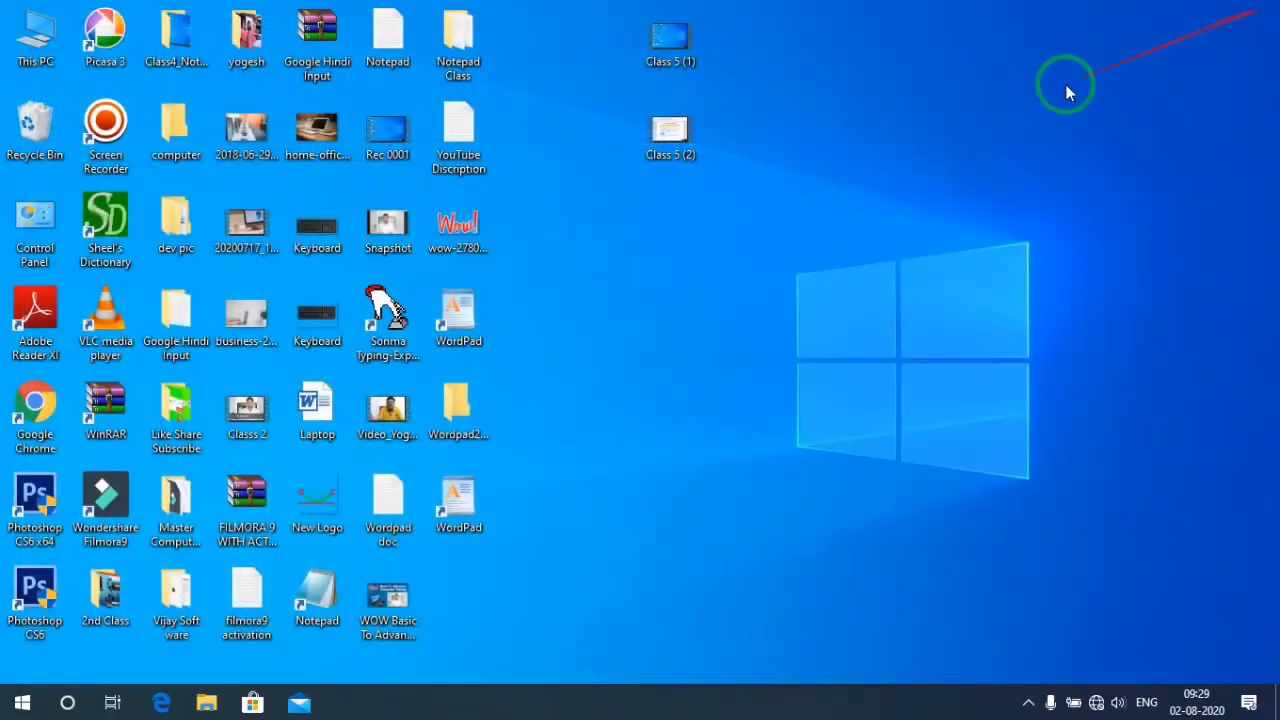
Open WordPad from the new desktop shortcut and paste the copied text into the blank document.
click(460, 515)
double_click(460, 515)
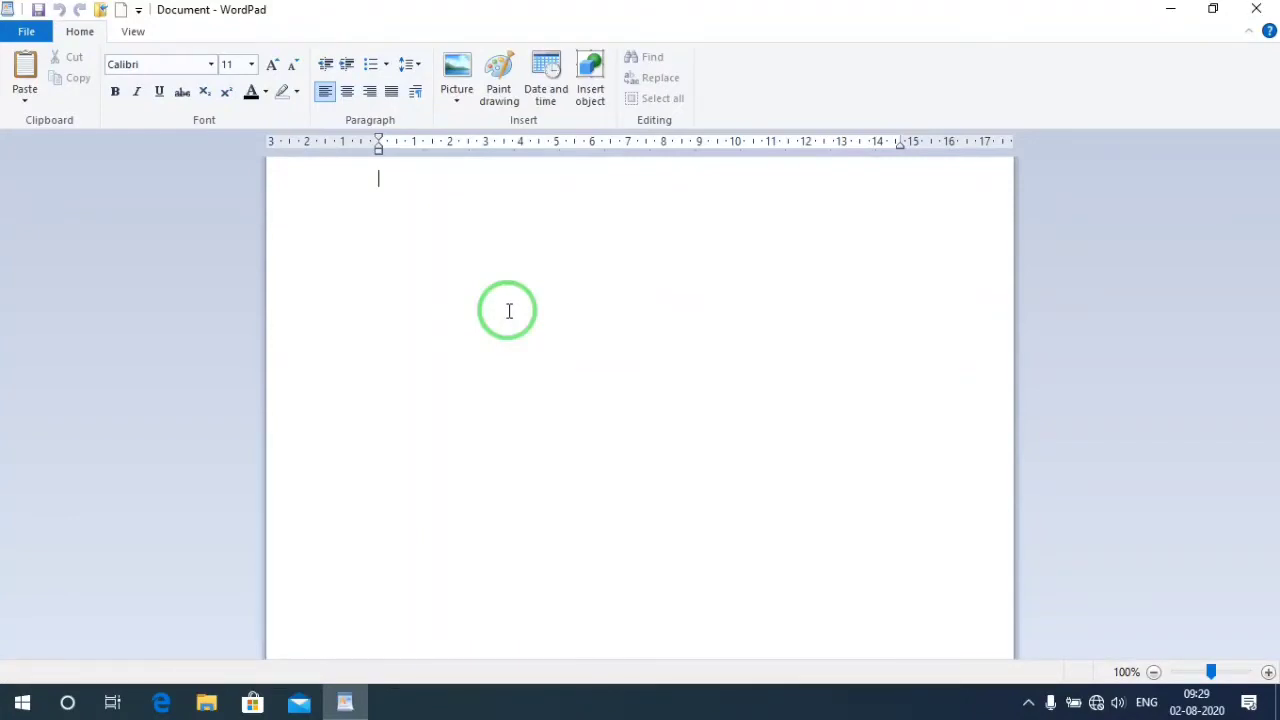
key(ctrl+v)
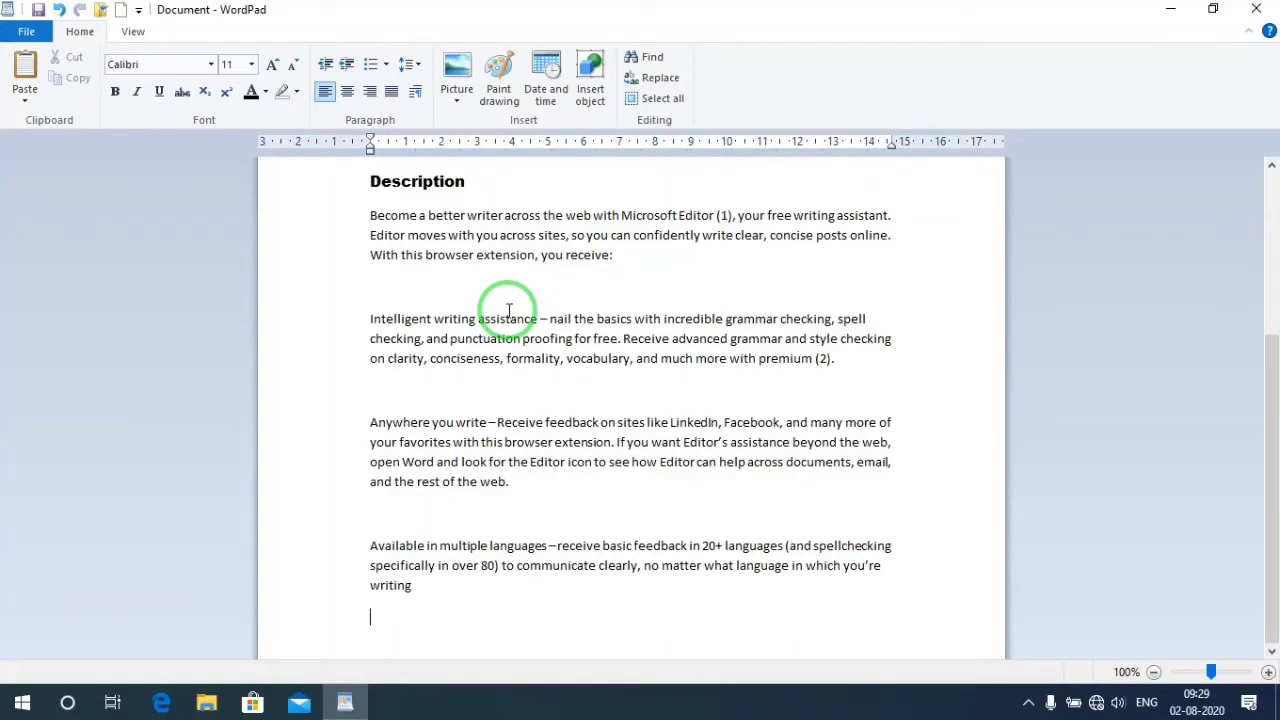
scroll(509, 311, up, 5)
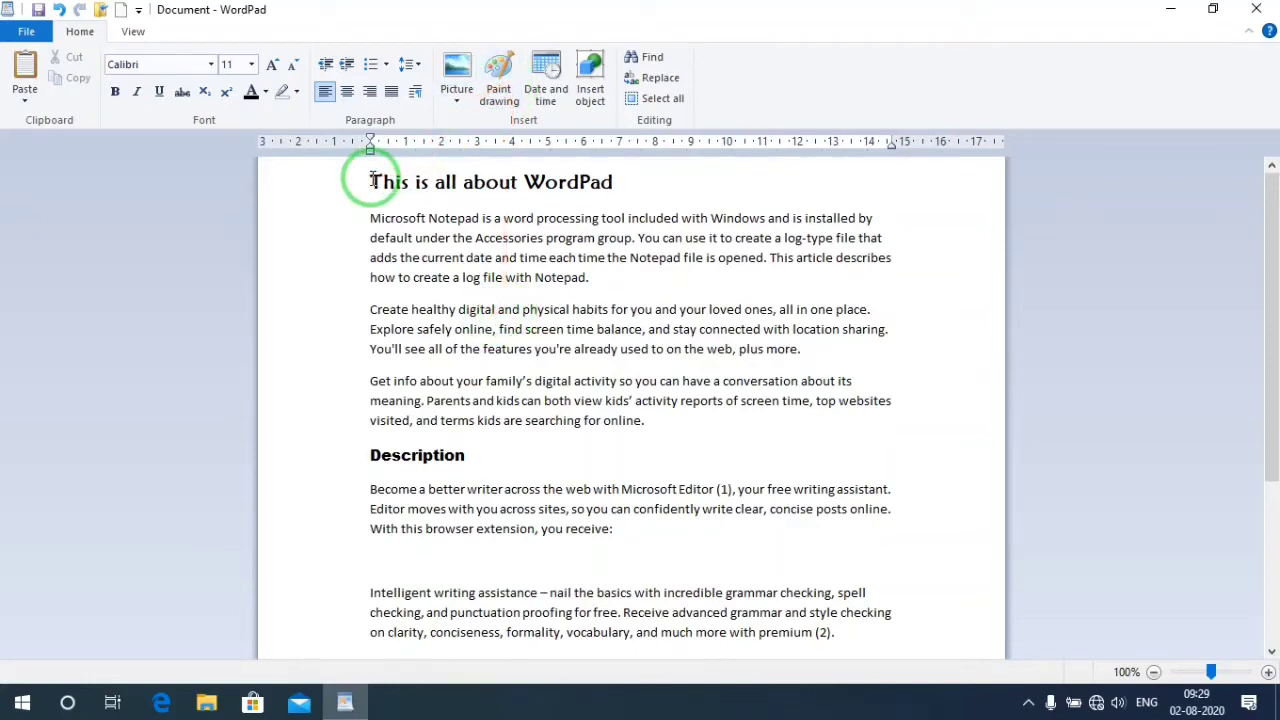
click(608, 183)
shift+click(372, 181)
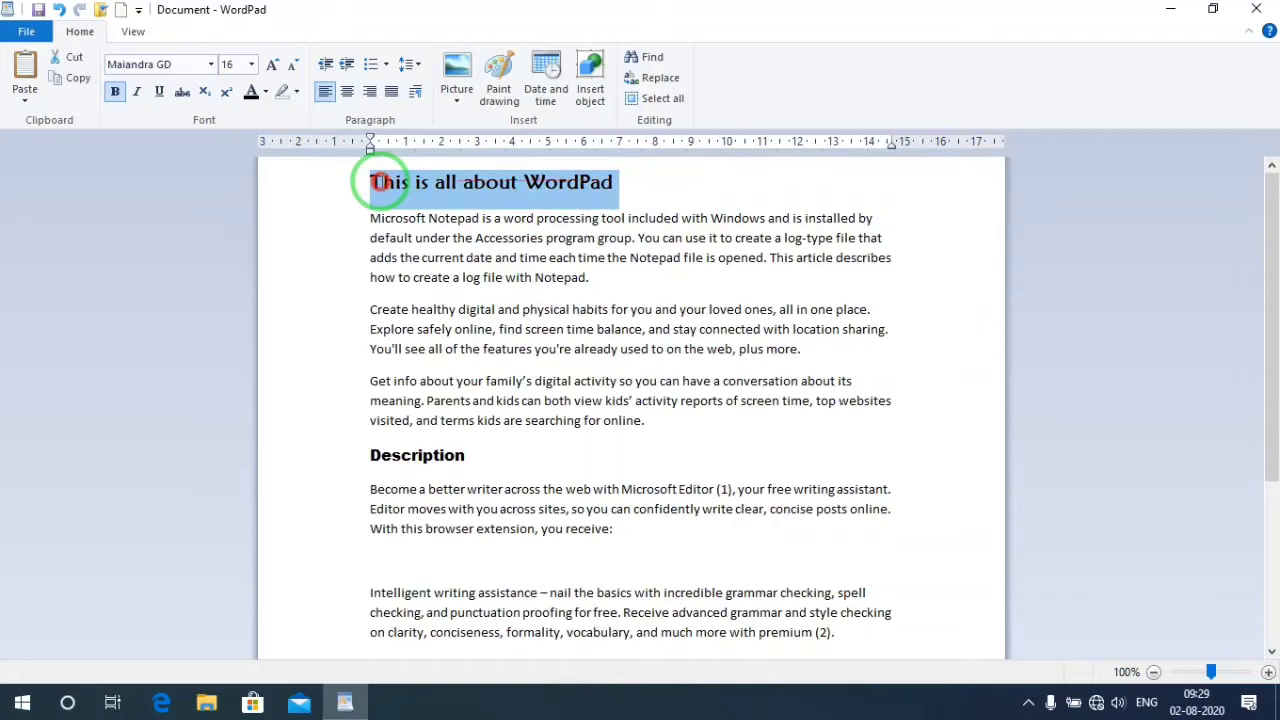
click(446, 279)
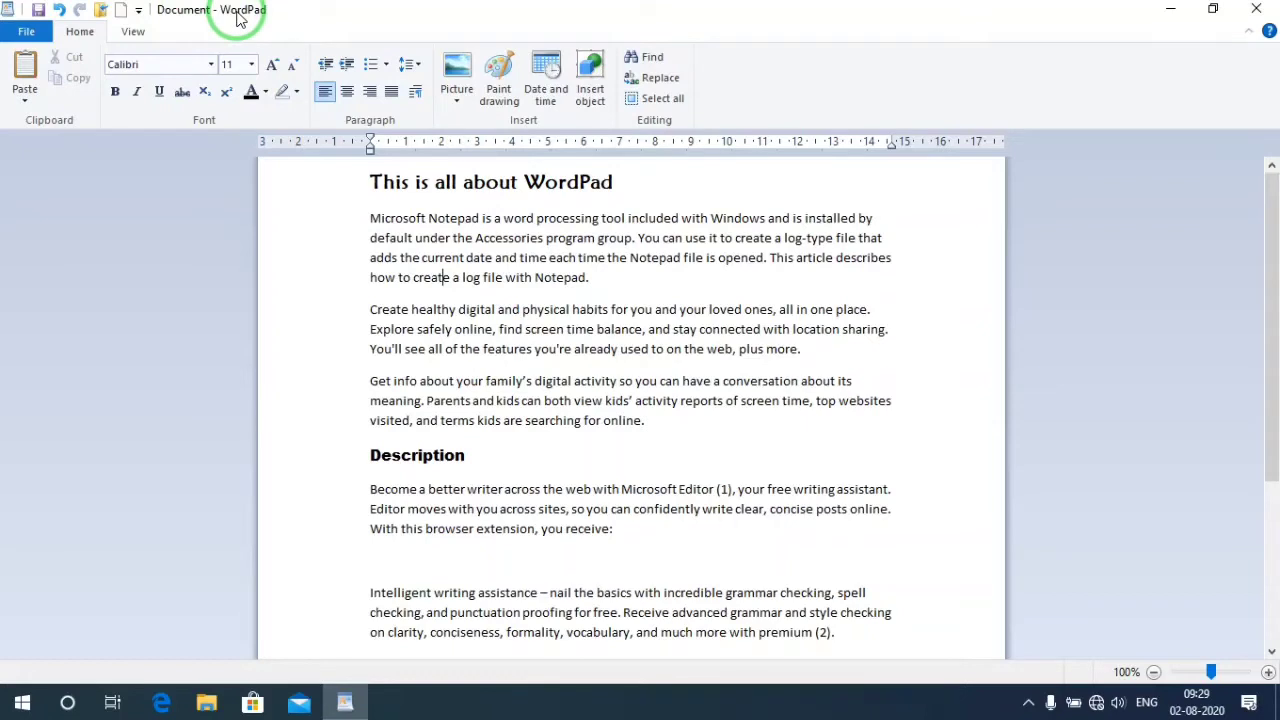
Start saving the document and browse to the Wordpad2020 folder on the desktop.
click(27, 33)
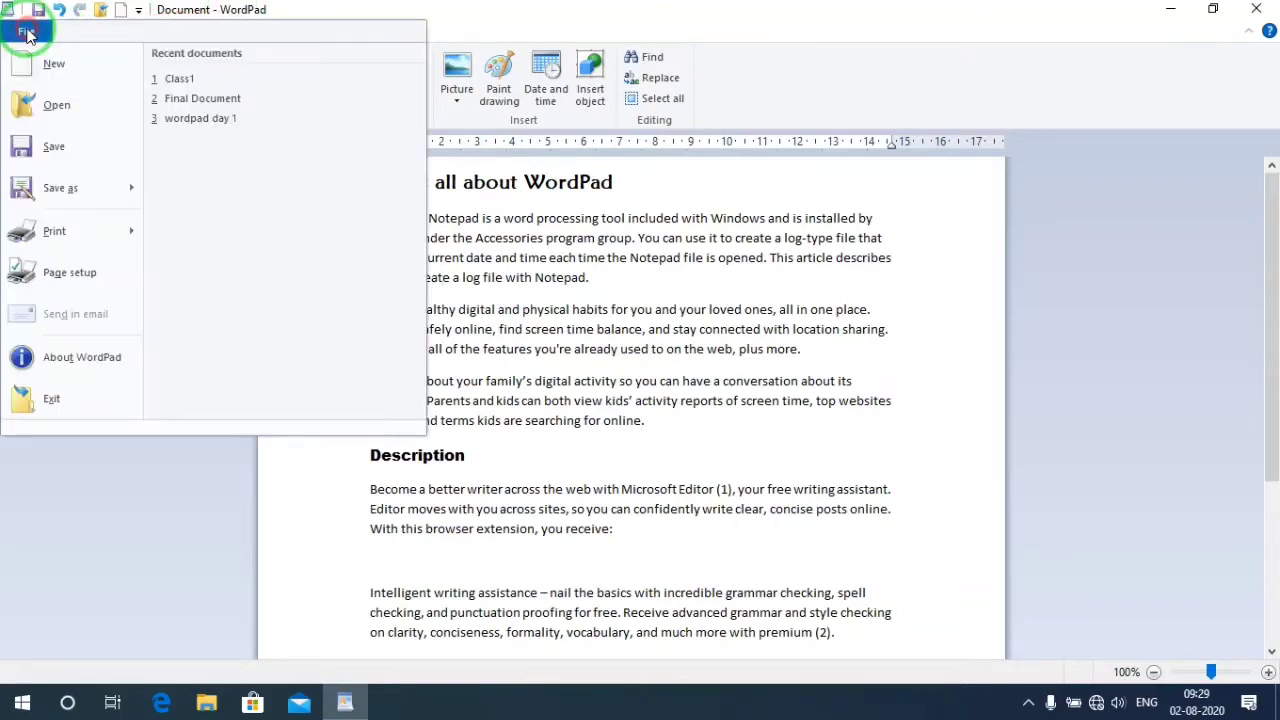
click(58, 143)
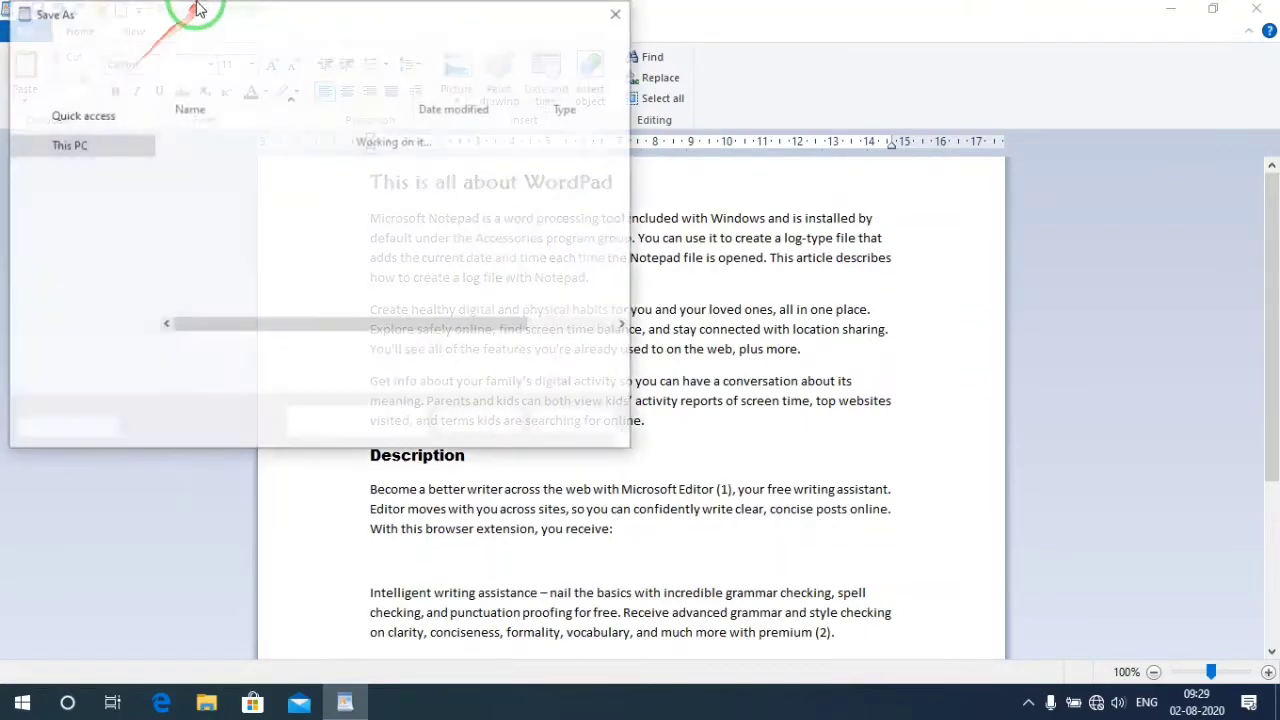
click(145, 202)
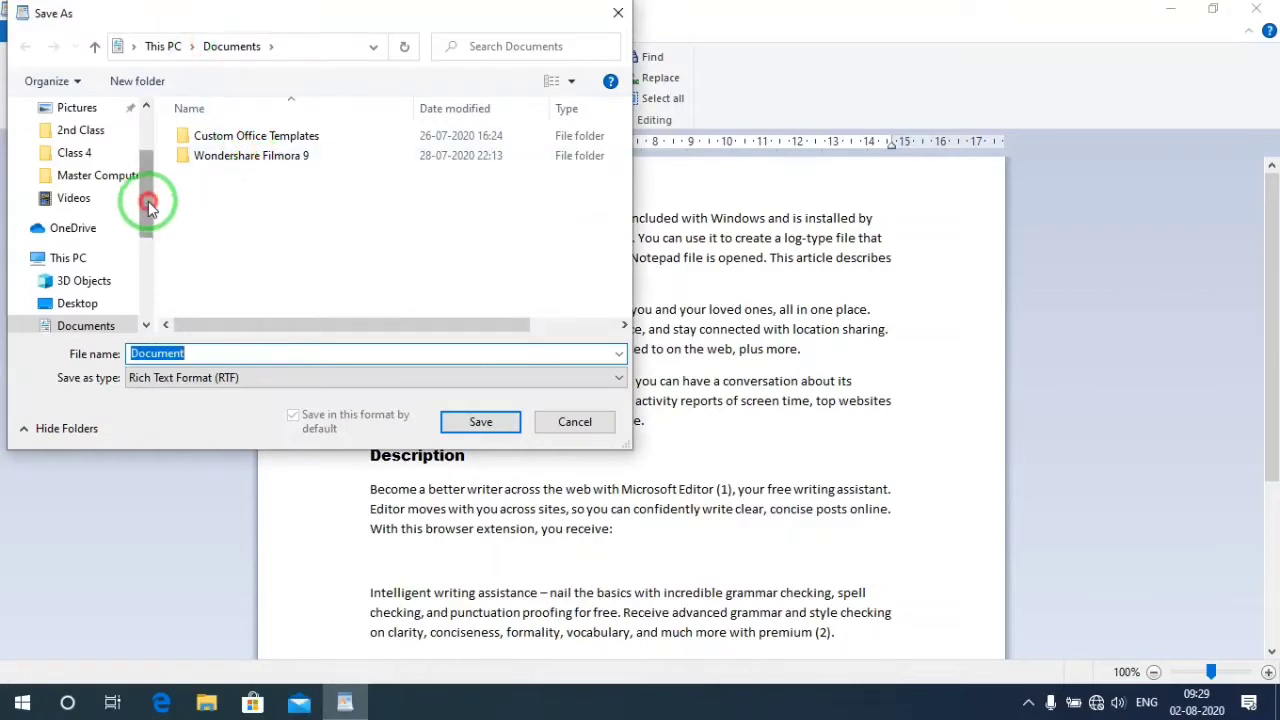
drag(148, 205, 130, 150)
click(92, 148)
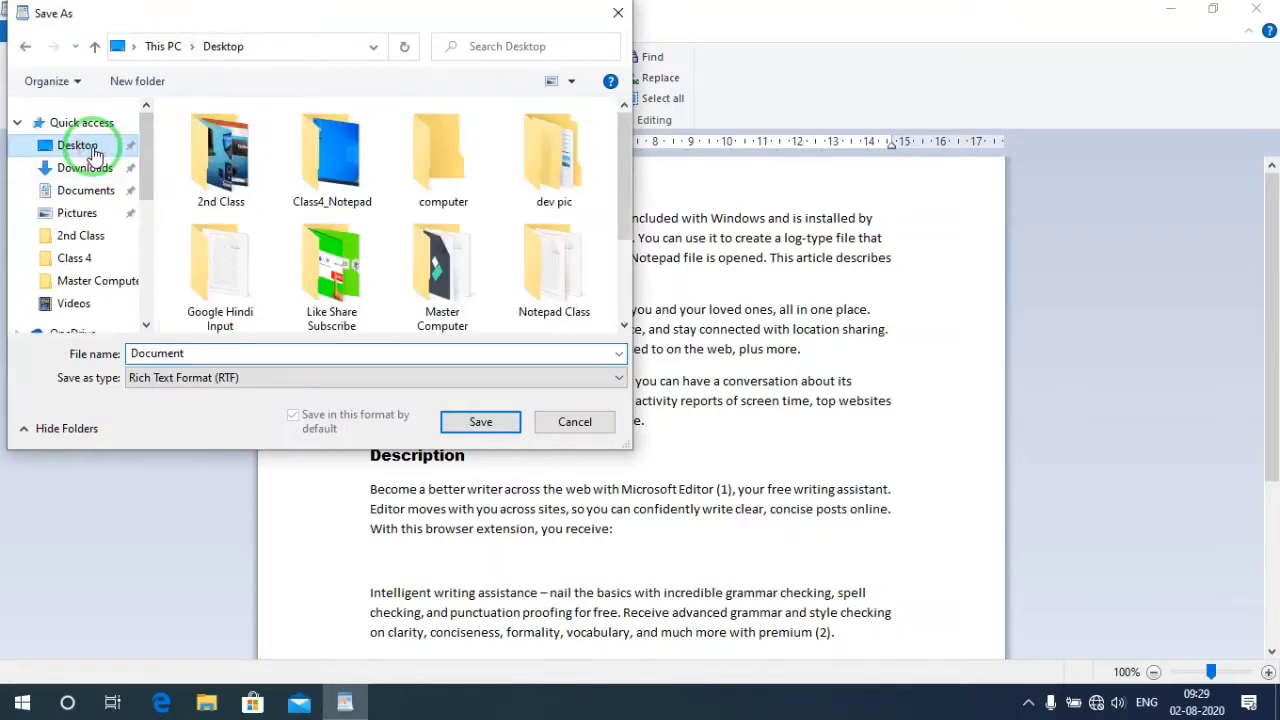
drag(622, 188, 621, 284)
double_click(357, 282)
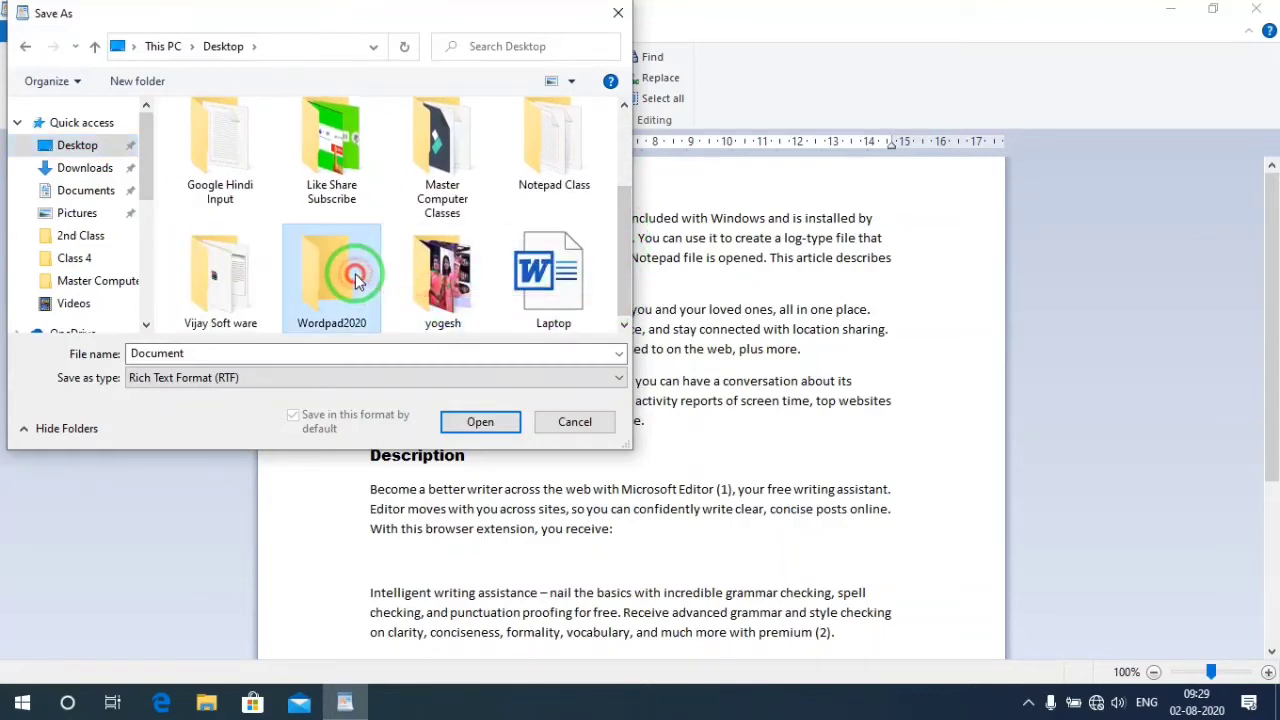
Name the file wordpadclass1 and save it in Rich Text Format.
double_click(198, 353)
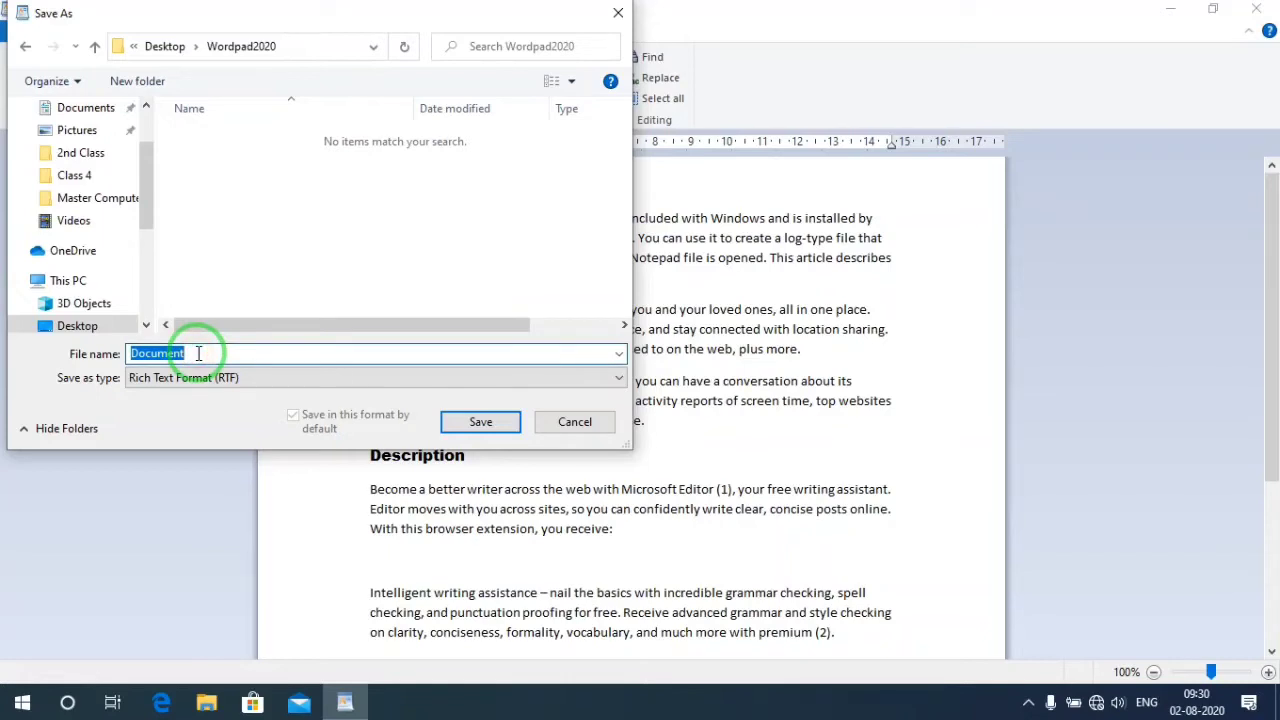
text(C)
text(wor)
text(dpadclass)
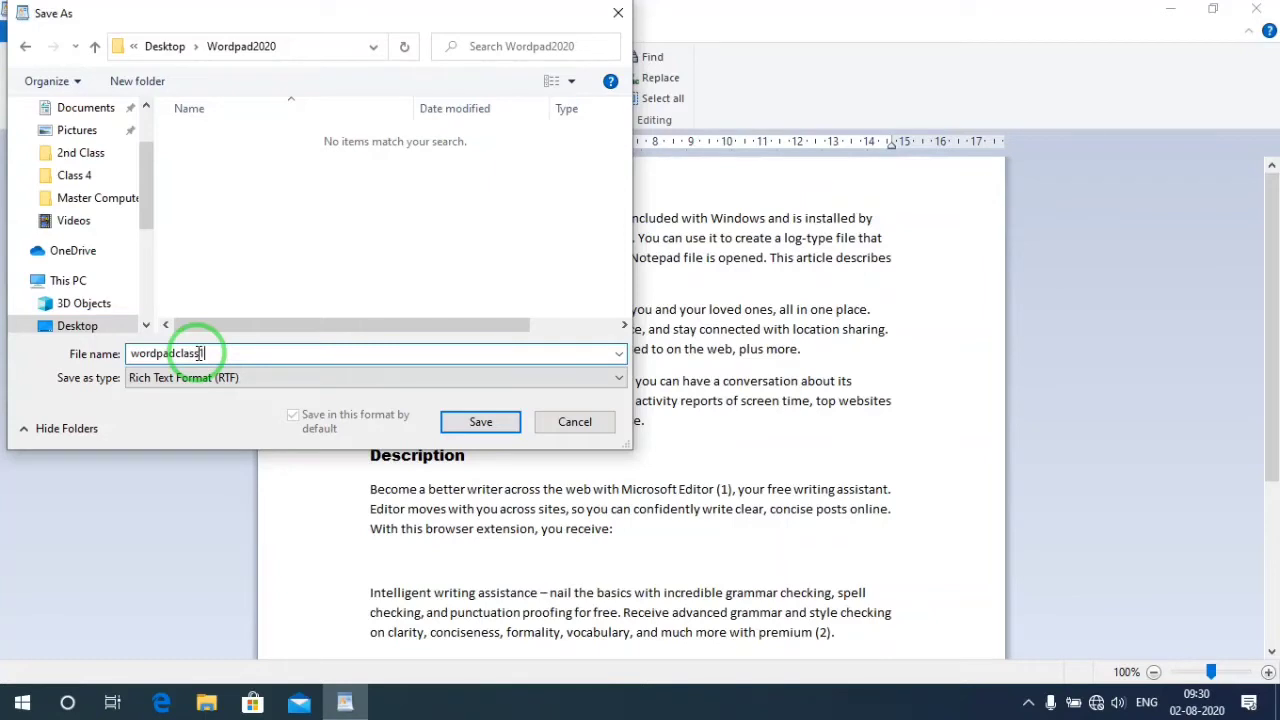
text(1)
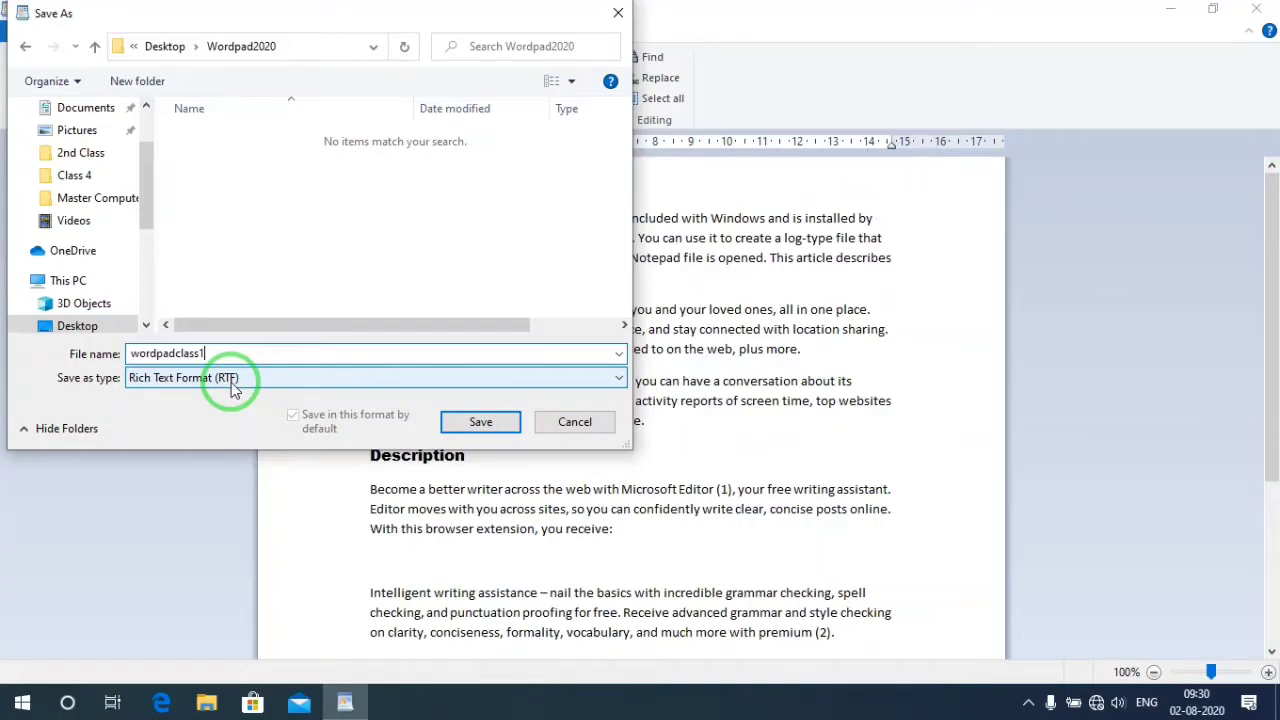
click(474, 420)
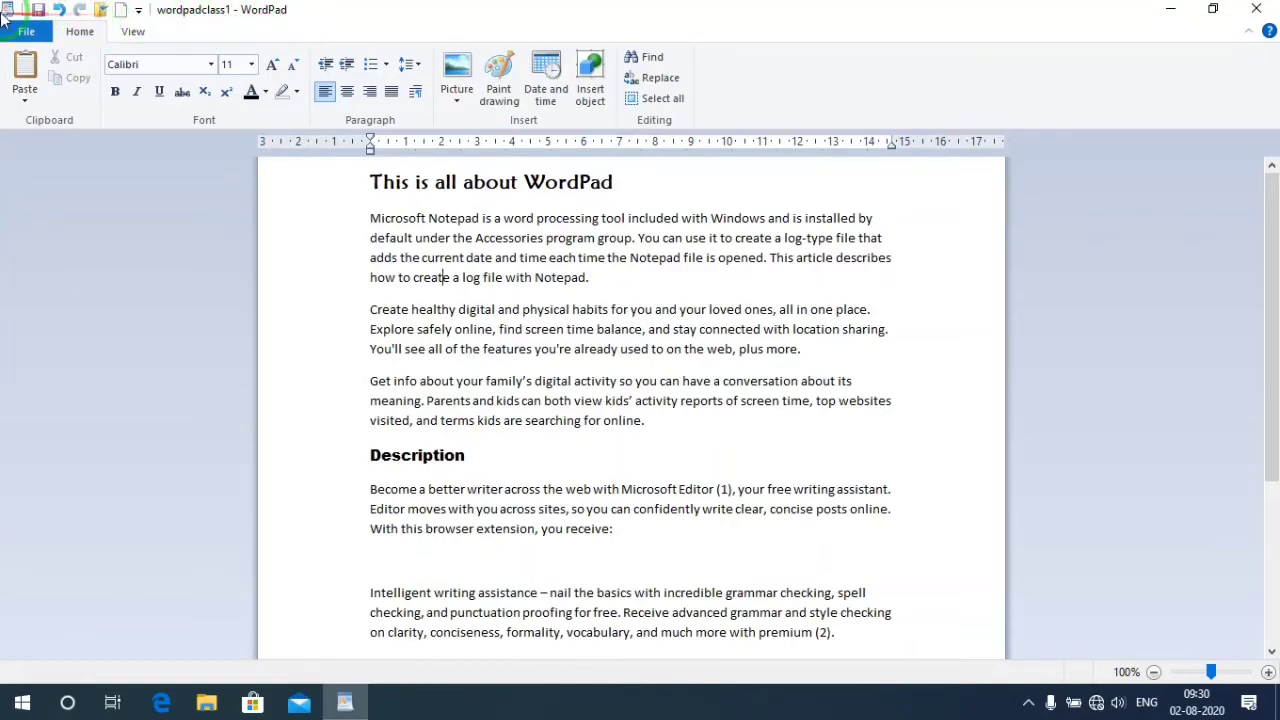
Add the Send in email command to the Quick Access Toolbar and remove it again.
click(141, 12)
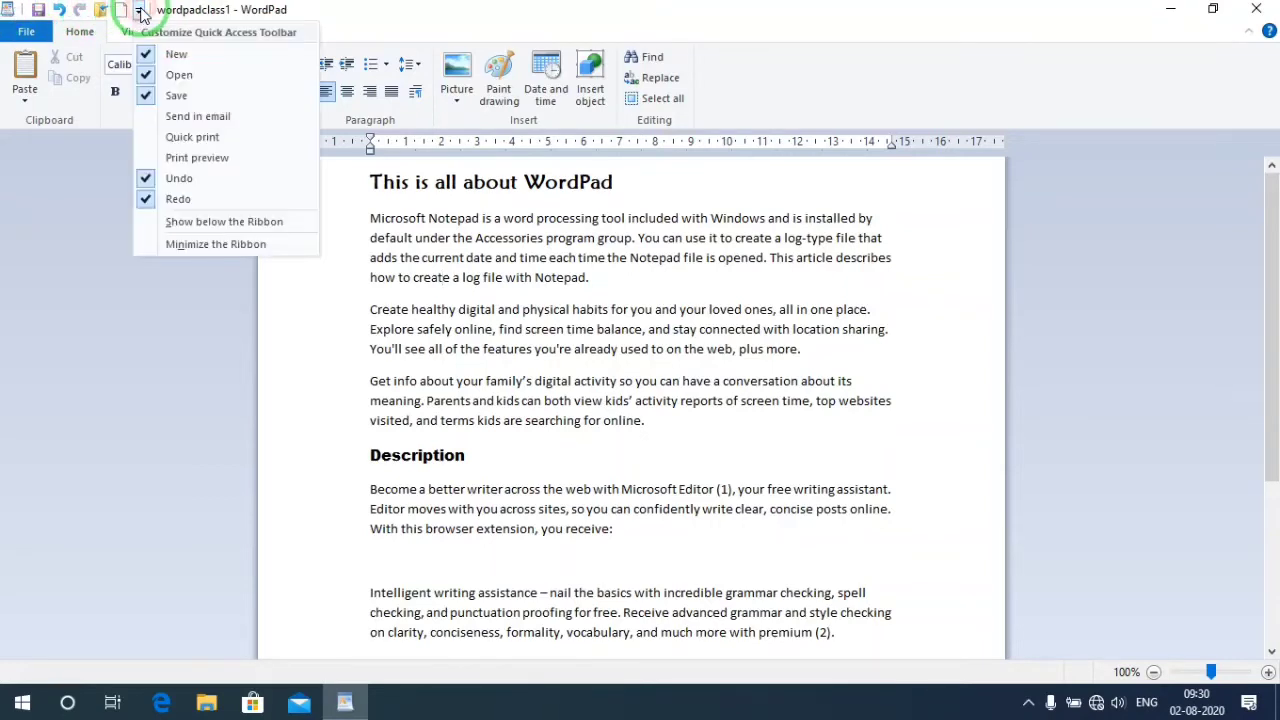
click(177, 118)
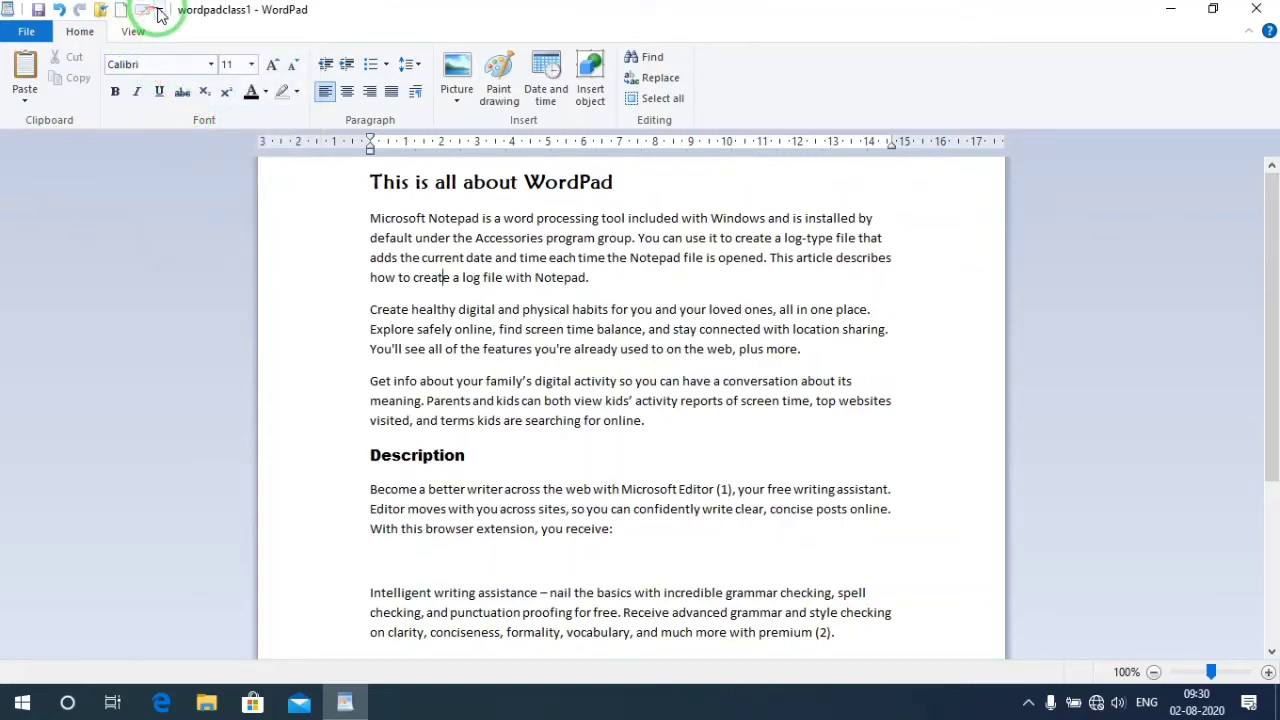
click(159, 11)
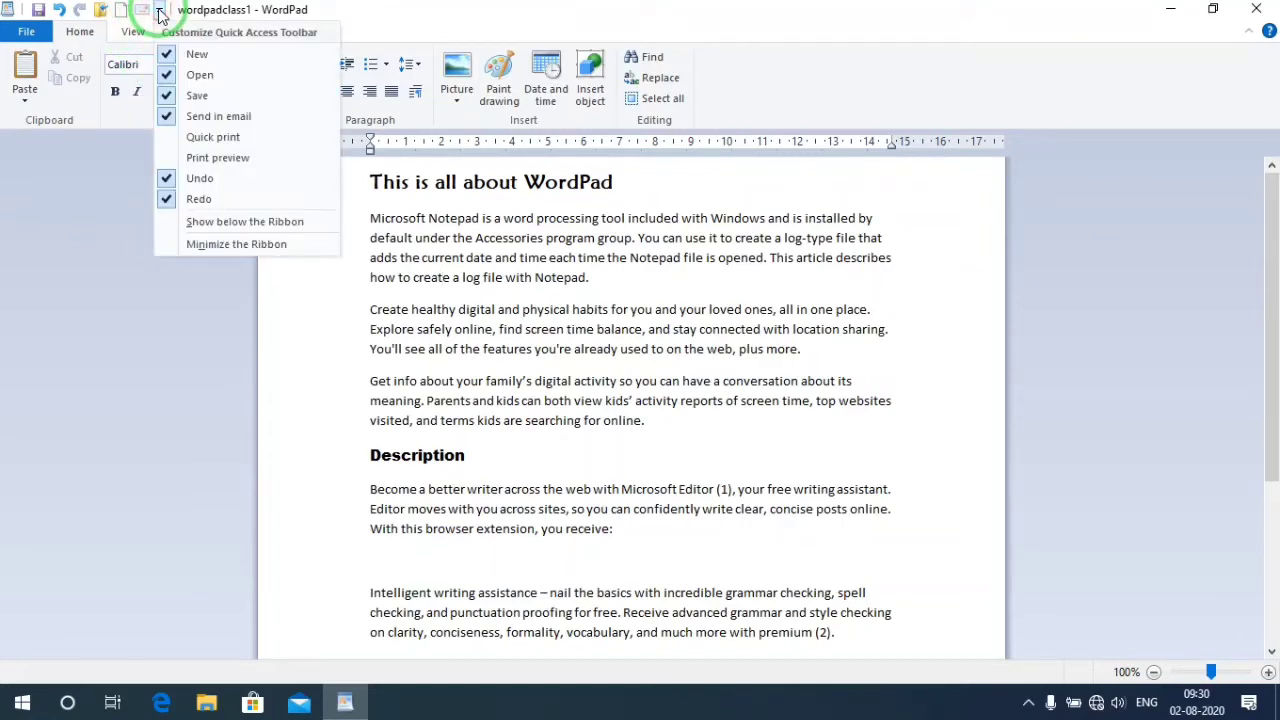
click(166, 116)
Remove the Open, New and Save commands from the Quick Access Toolbar.
click(138, 11)
click(140, 74)
click(117, 10)
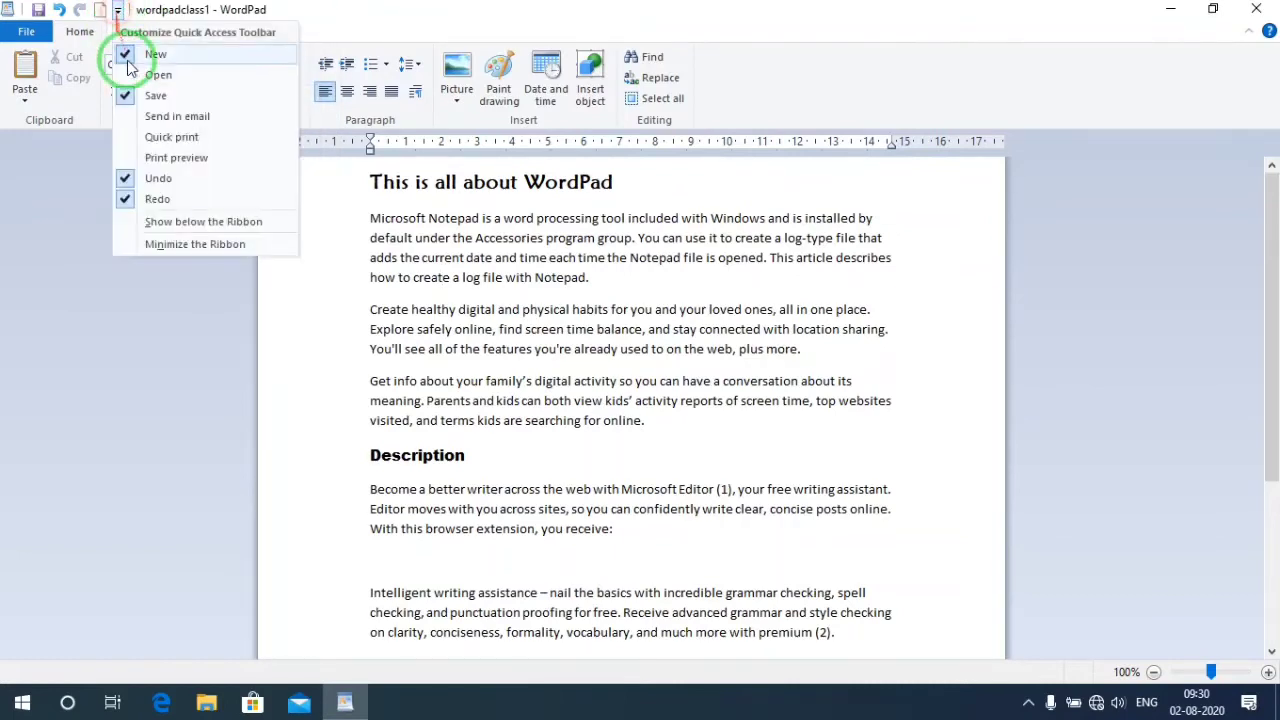
click(120, 53)
click(97, 10)
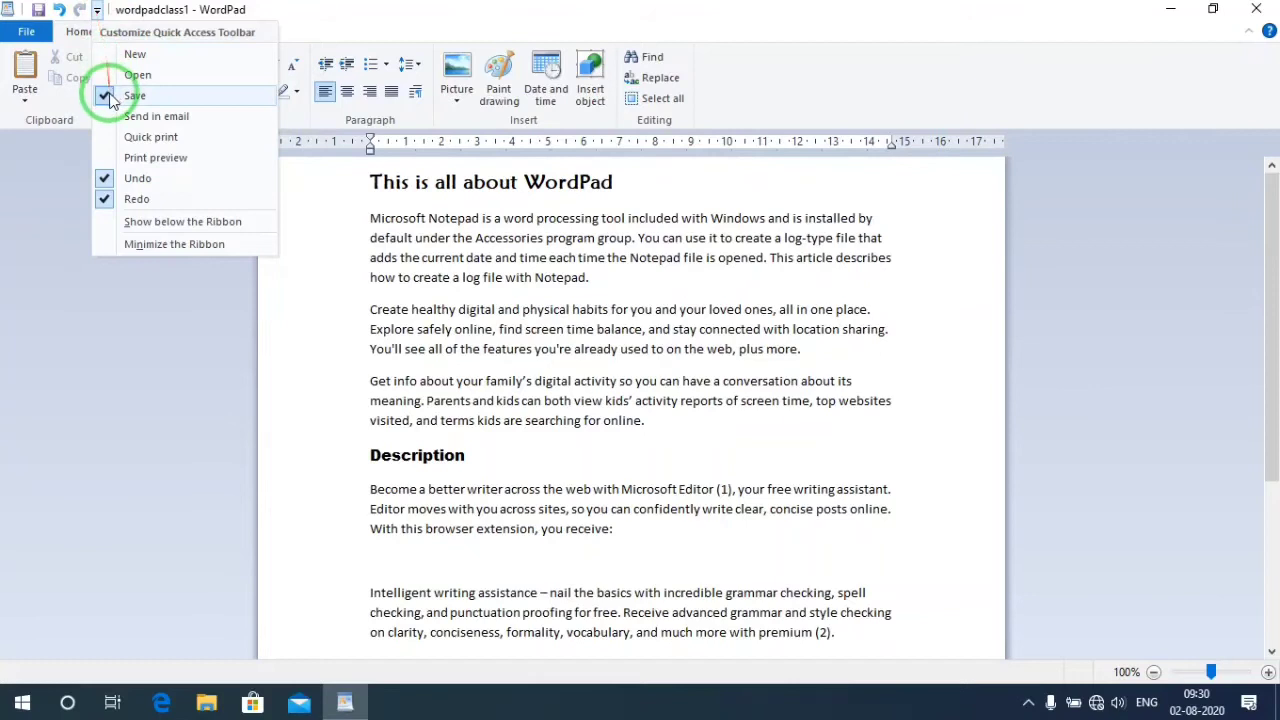
click(108, 95)
Remove the Undo and Redo commands from the Quick Access Toolbar and add both back.
click(76, 10)
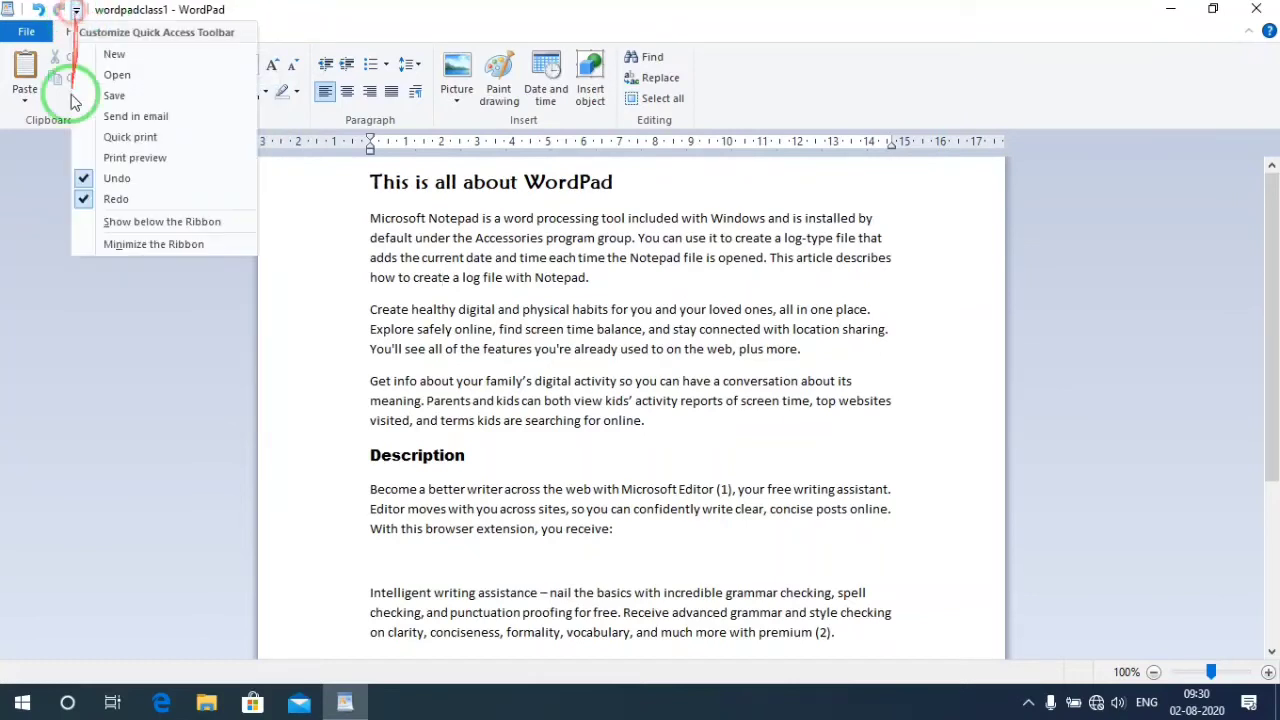
click(88, 174)
click(56, 10)
click(62, 194)
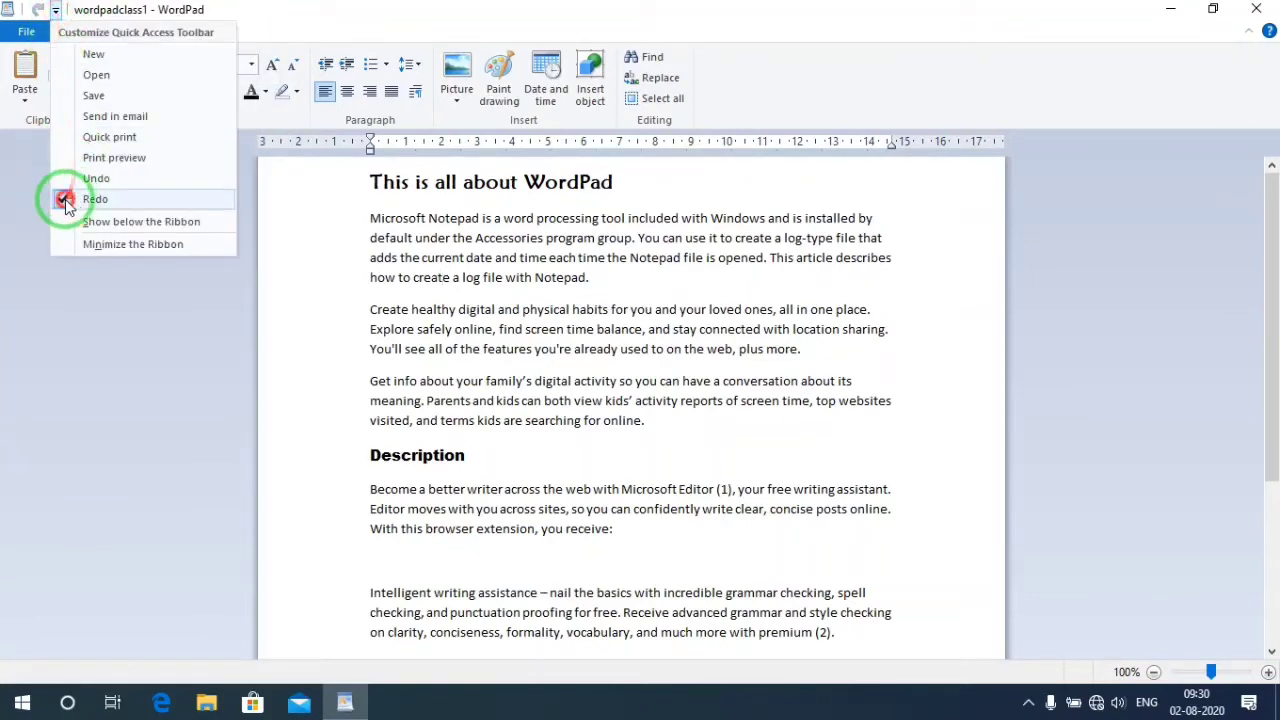
click(34, 10)
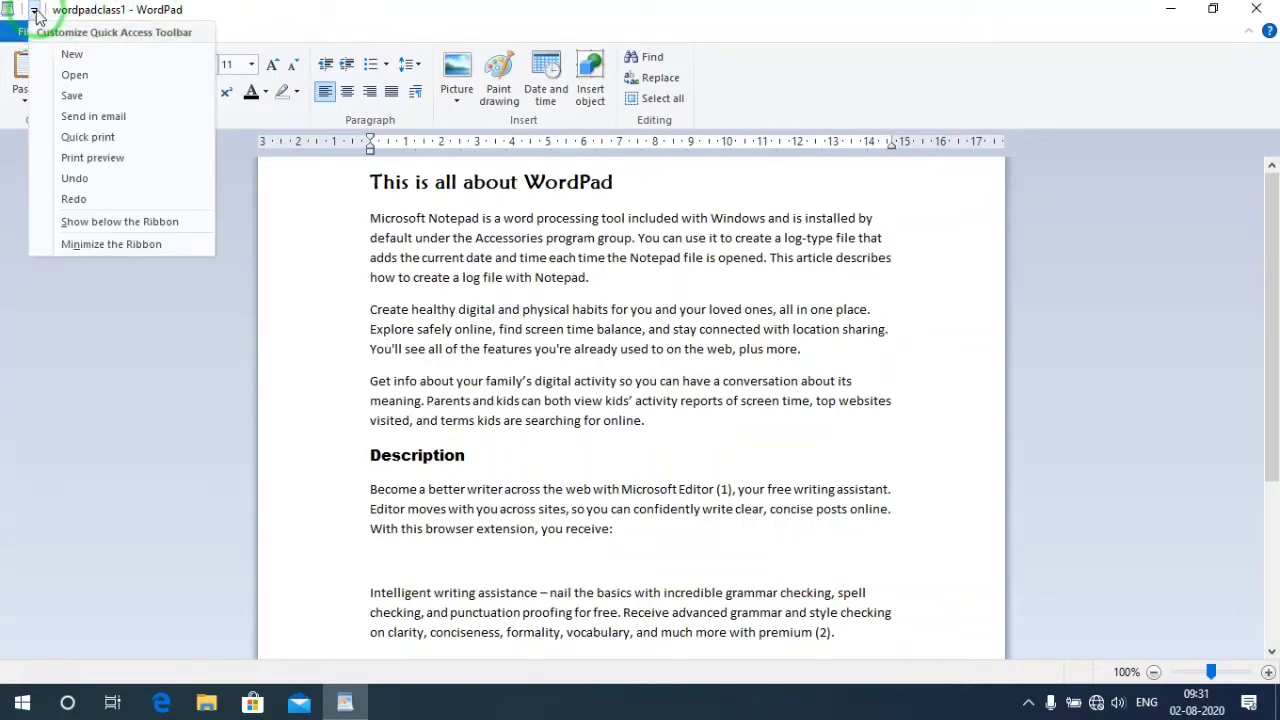
click(80, 188)
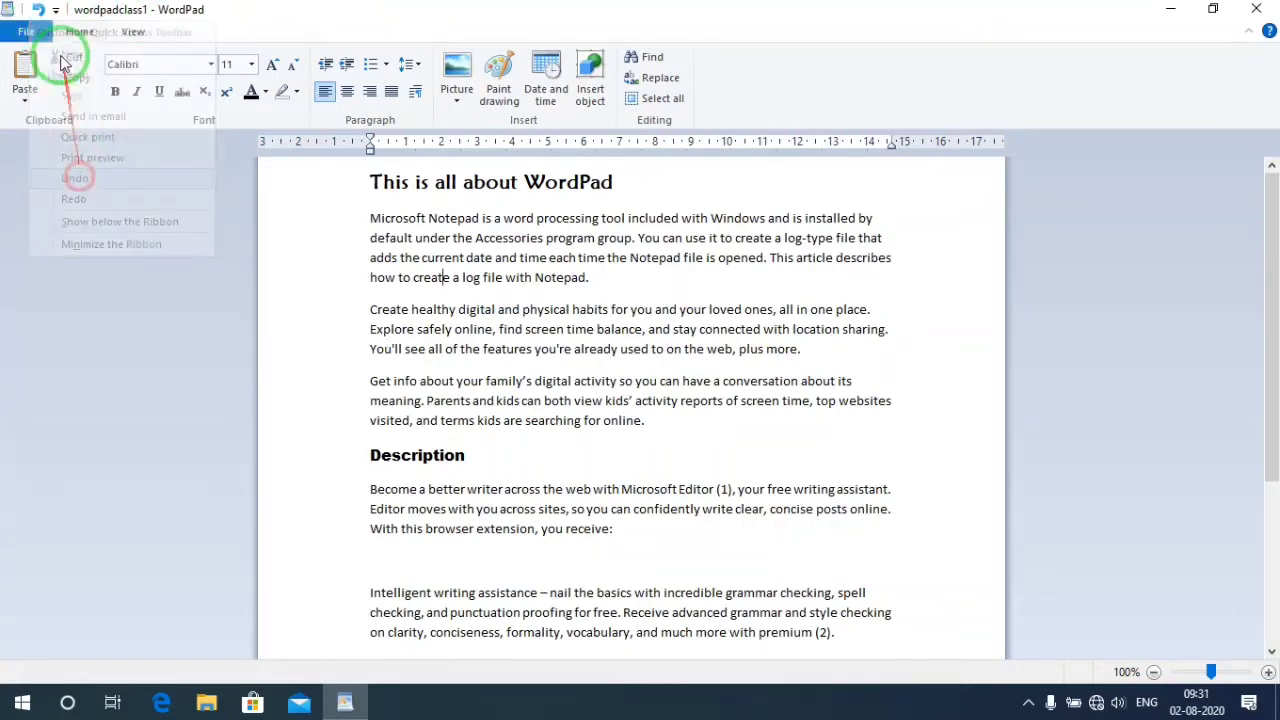
click(56, 10)
click(93, 198)
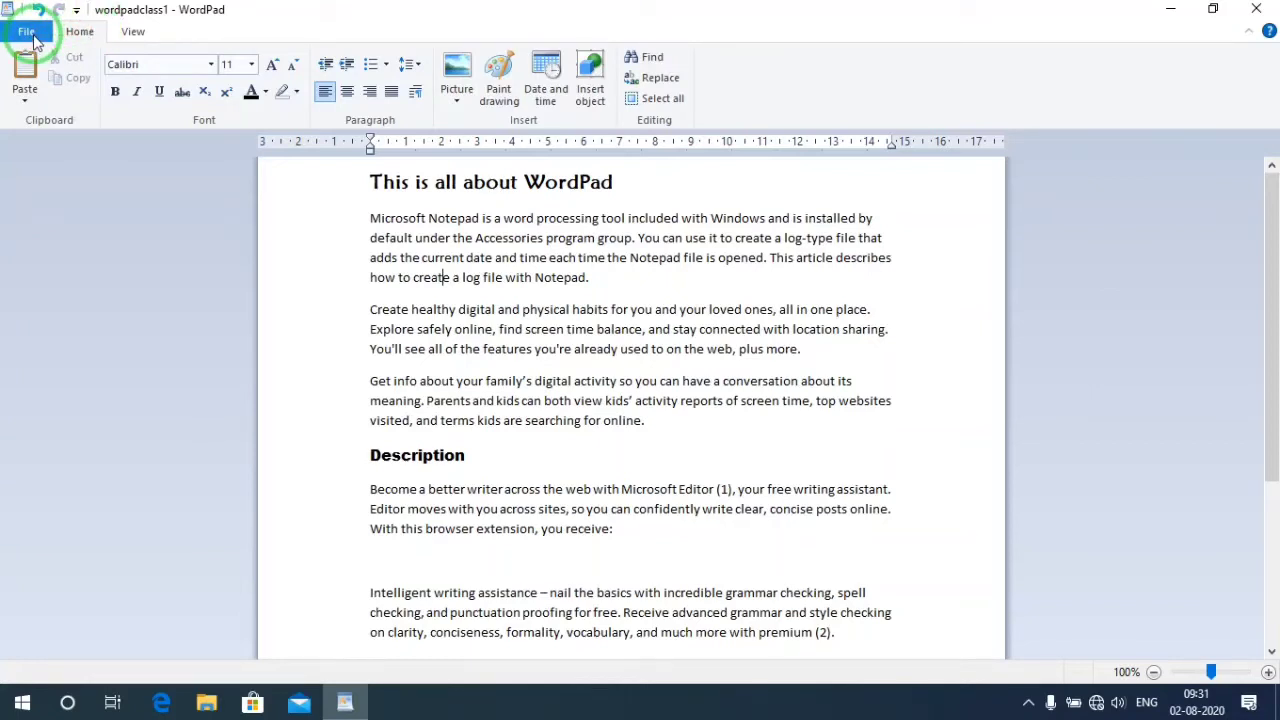
Save the wordpadclass1 document again under its existing name.
click(133, 31)
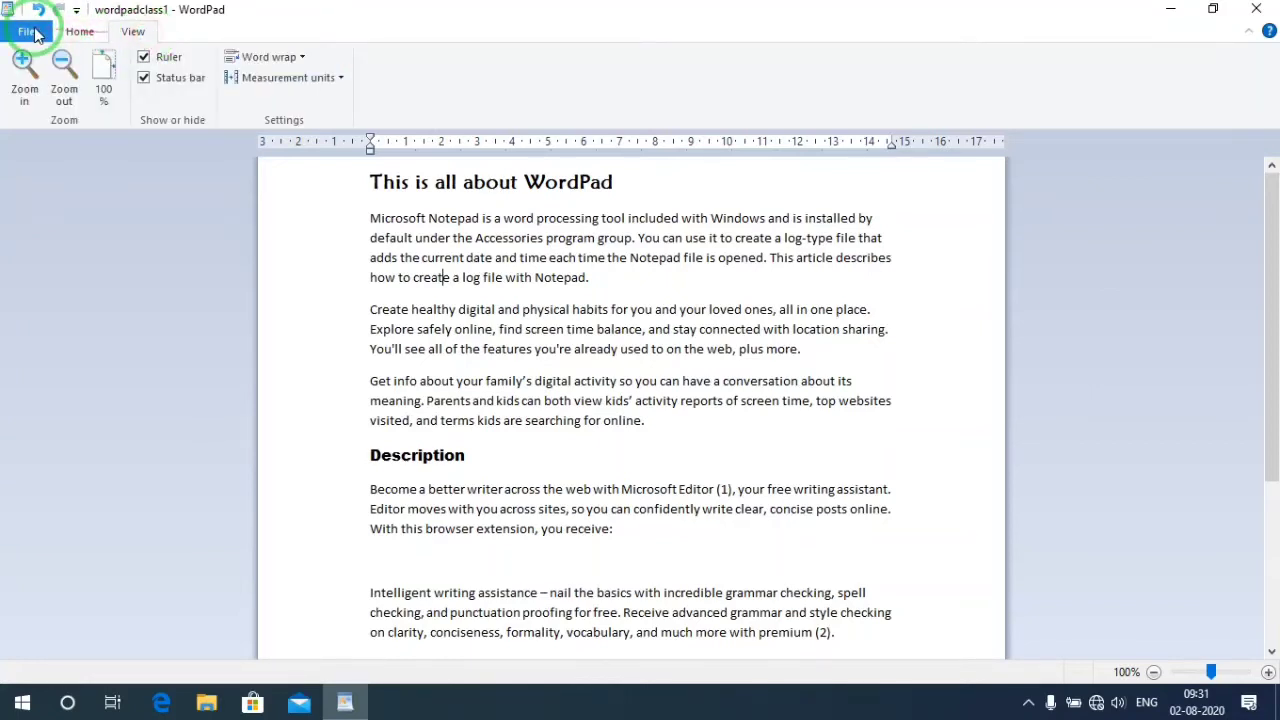
click(30, 32)
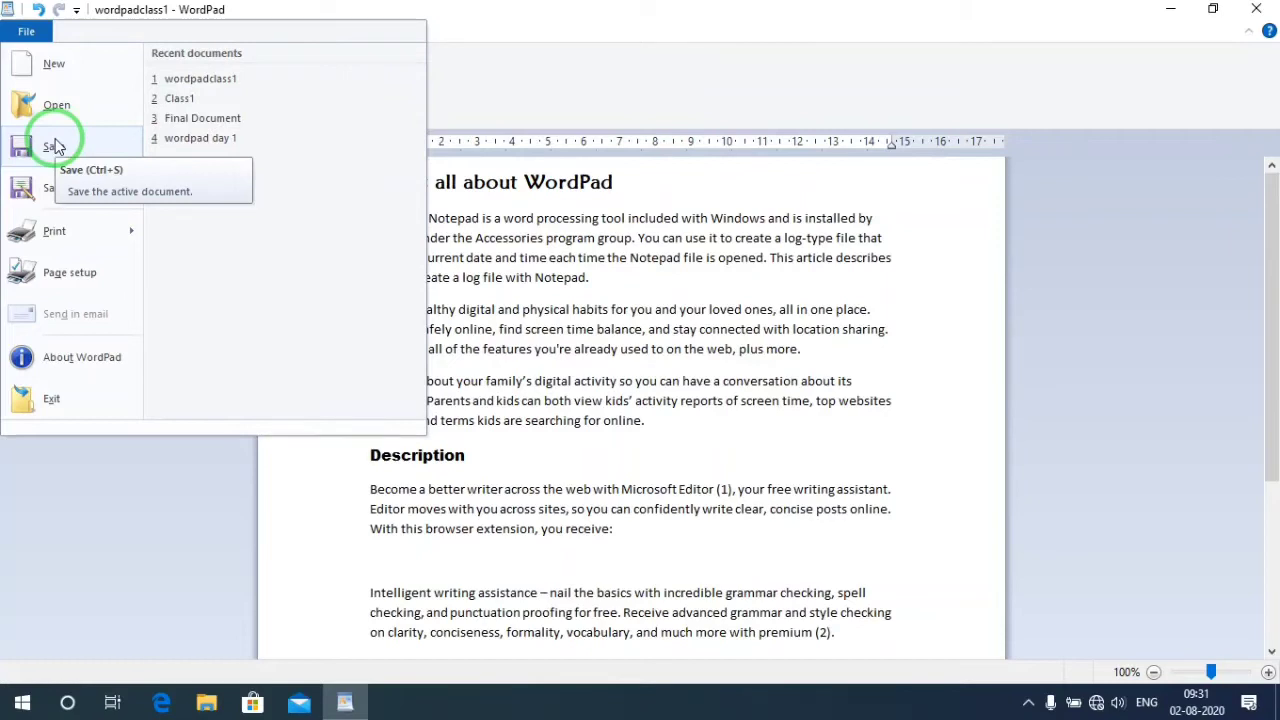
mouse_move(90, 188)
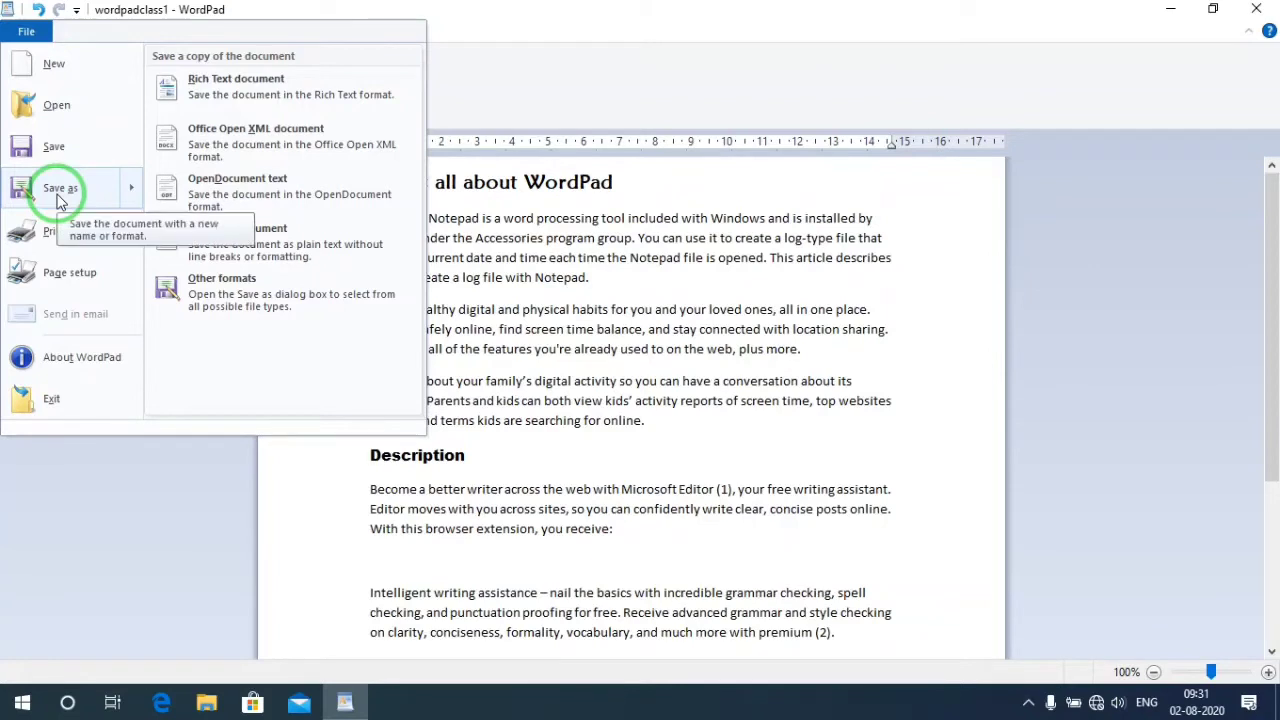
click(58, 145)
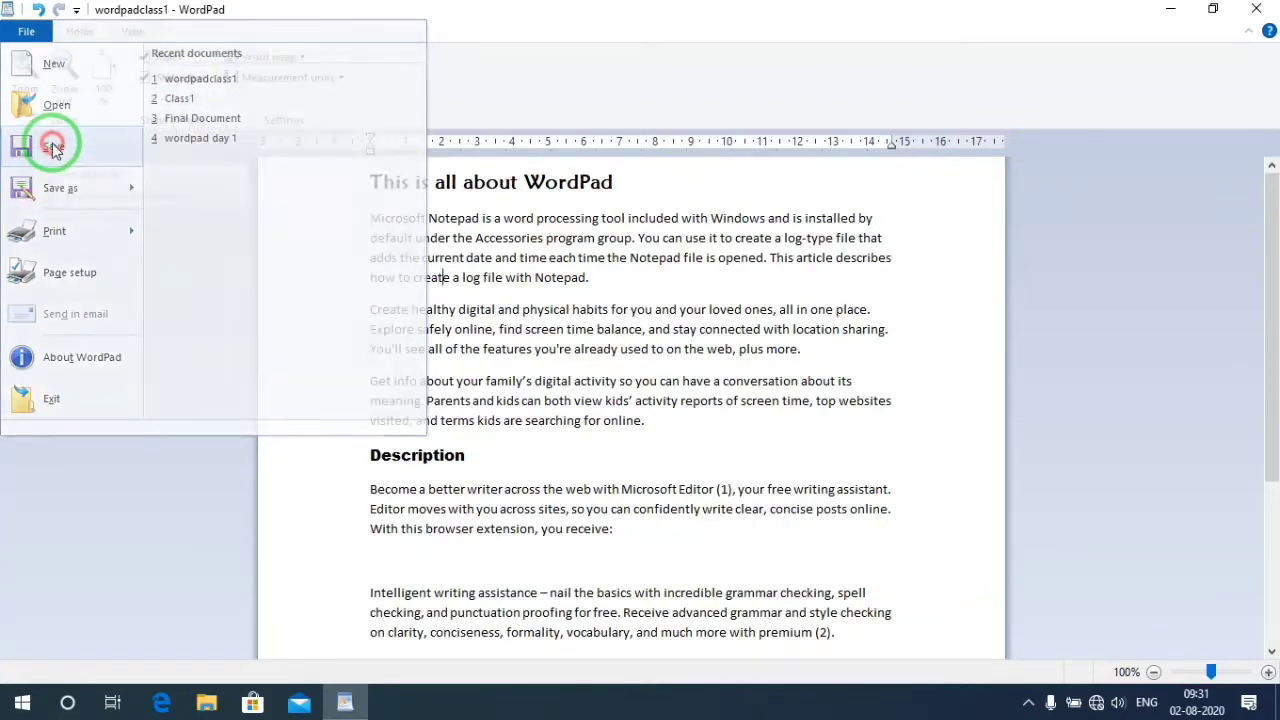
Save a copy of the document as wordpadclass2 in the Wordpad2020 folder in Rich Text Format.
click(26, 31)
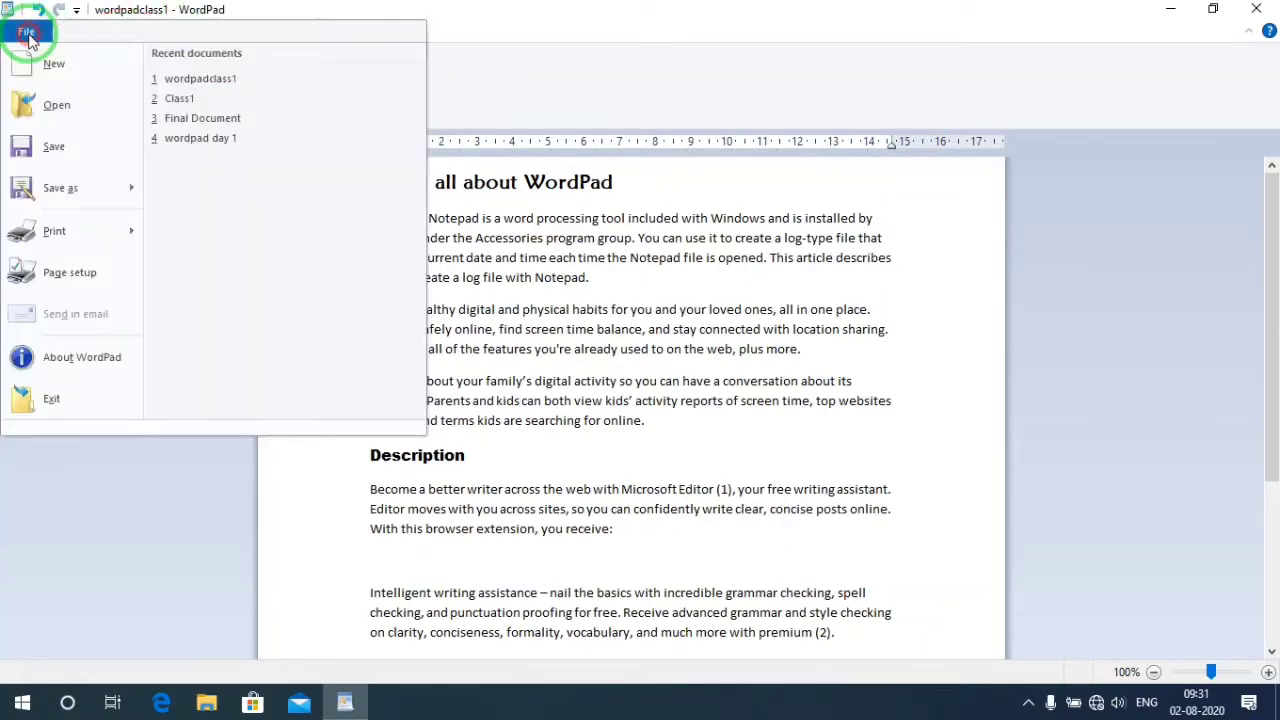
click(72, 192)
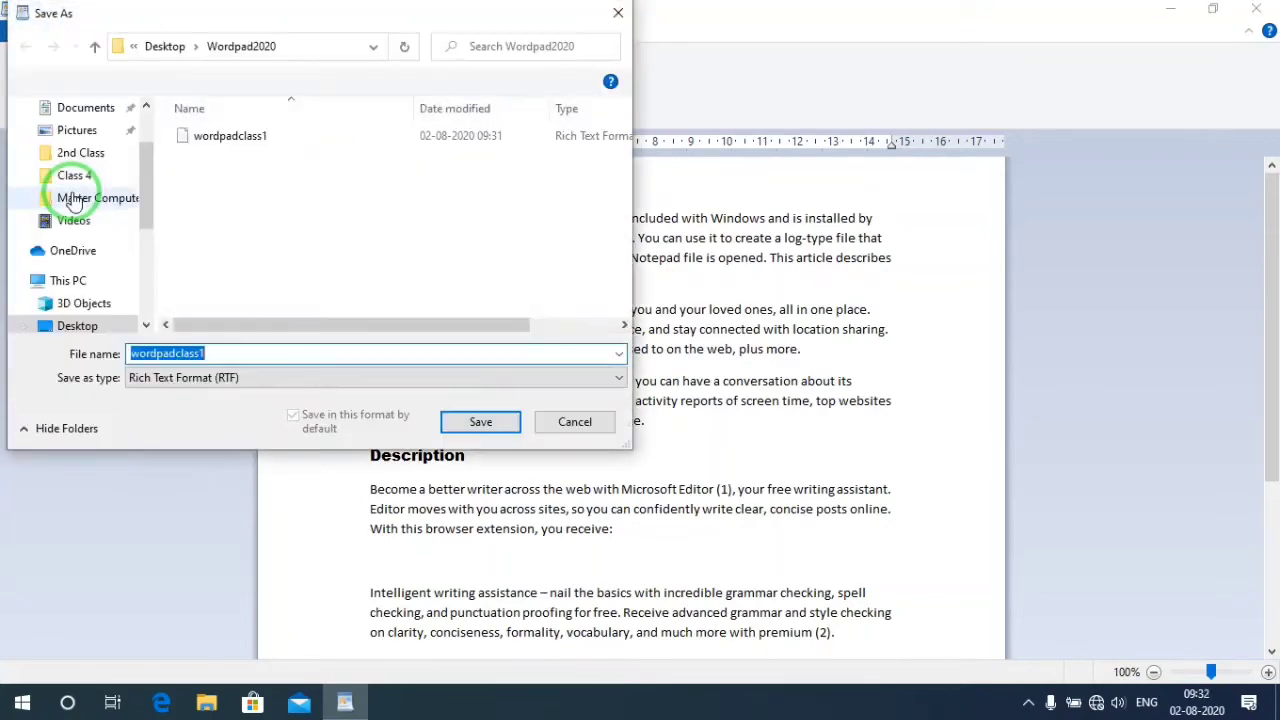
click(241, 350)
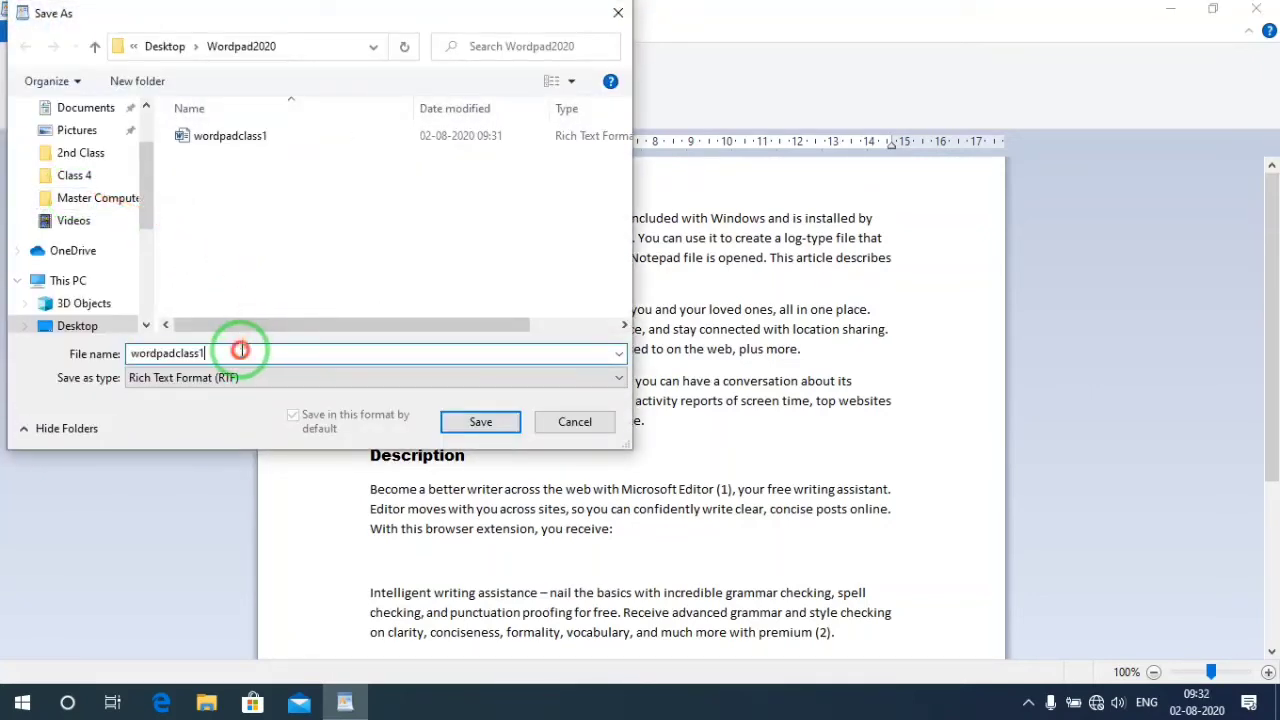
key(BackSpace)
text(2)
click(455, 422)
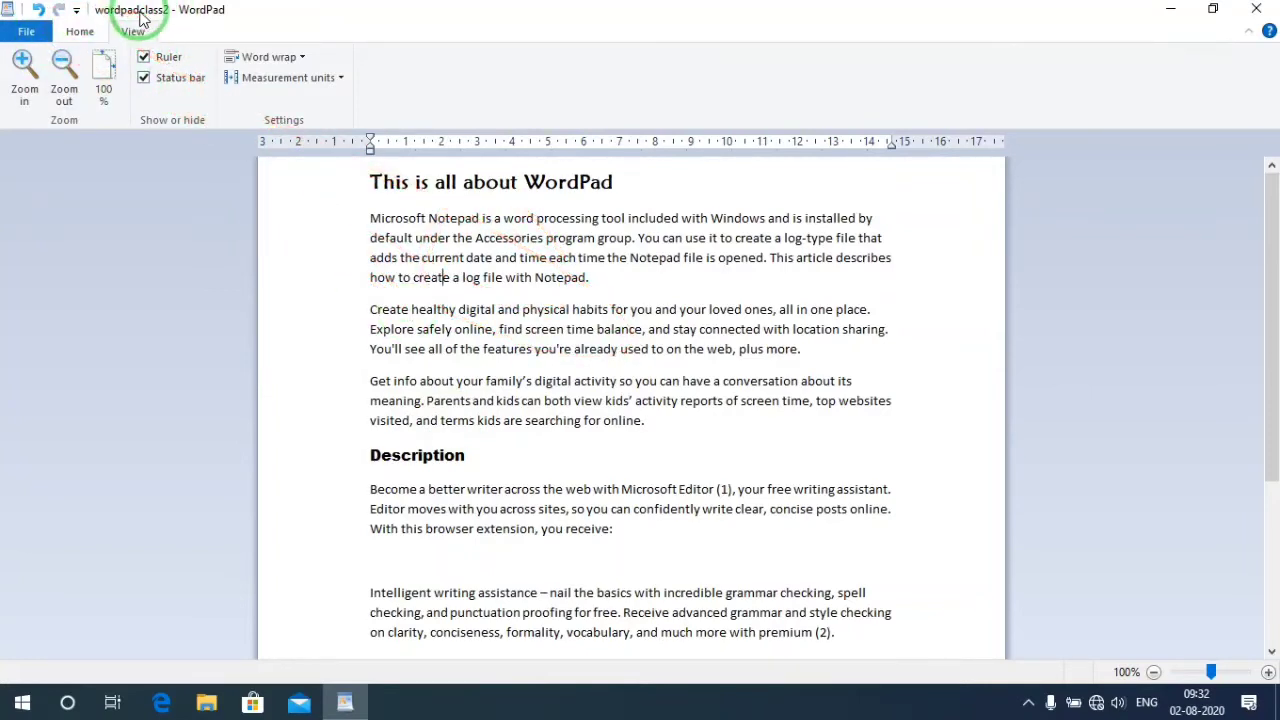
click(26, 31)
mouse_move(60, 187)
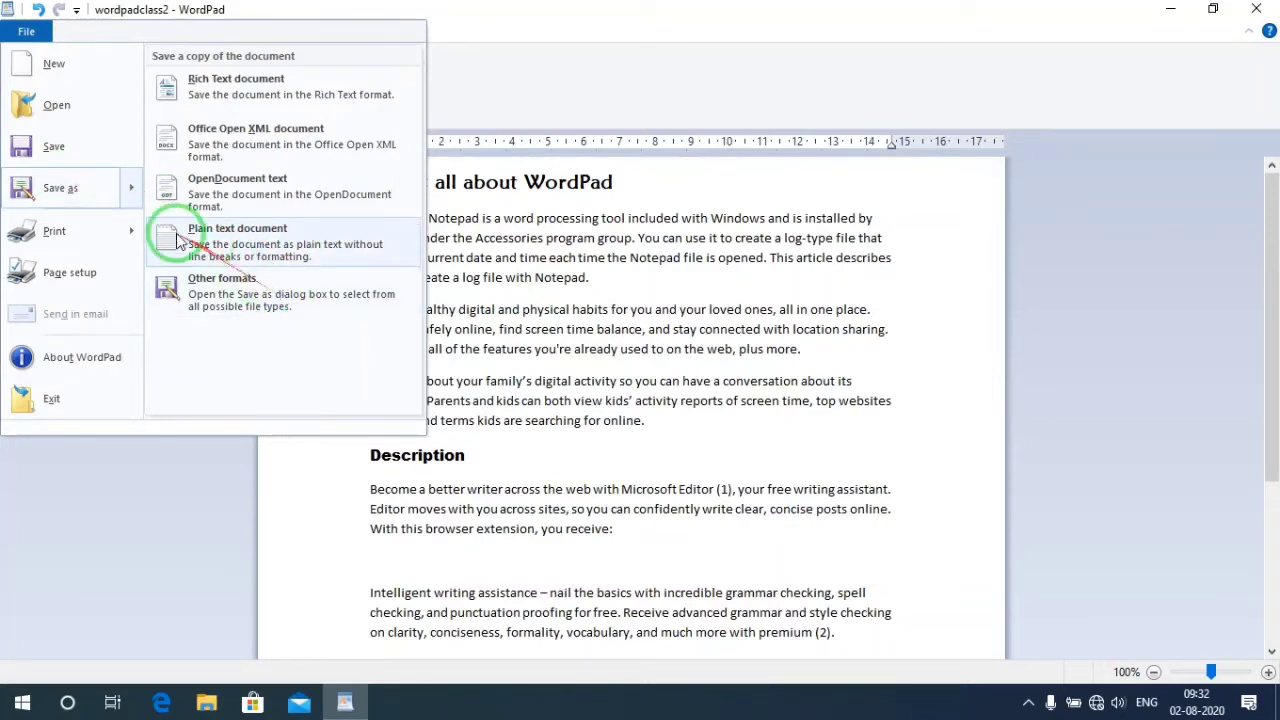
mouse_move(82, 245)
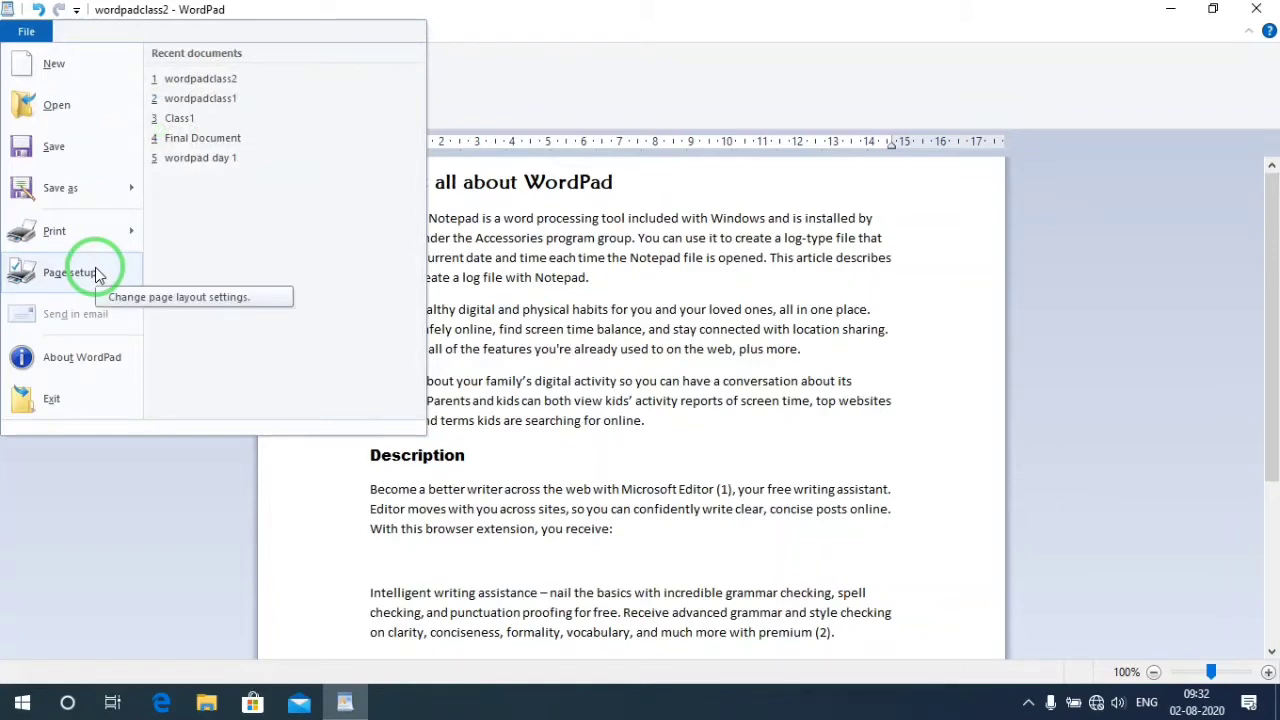
click(763, 320)
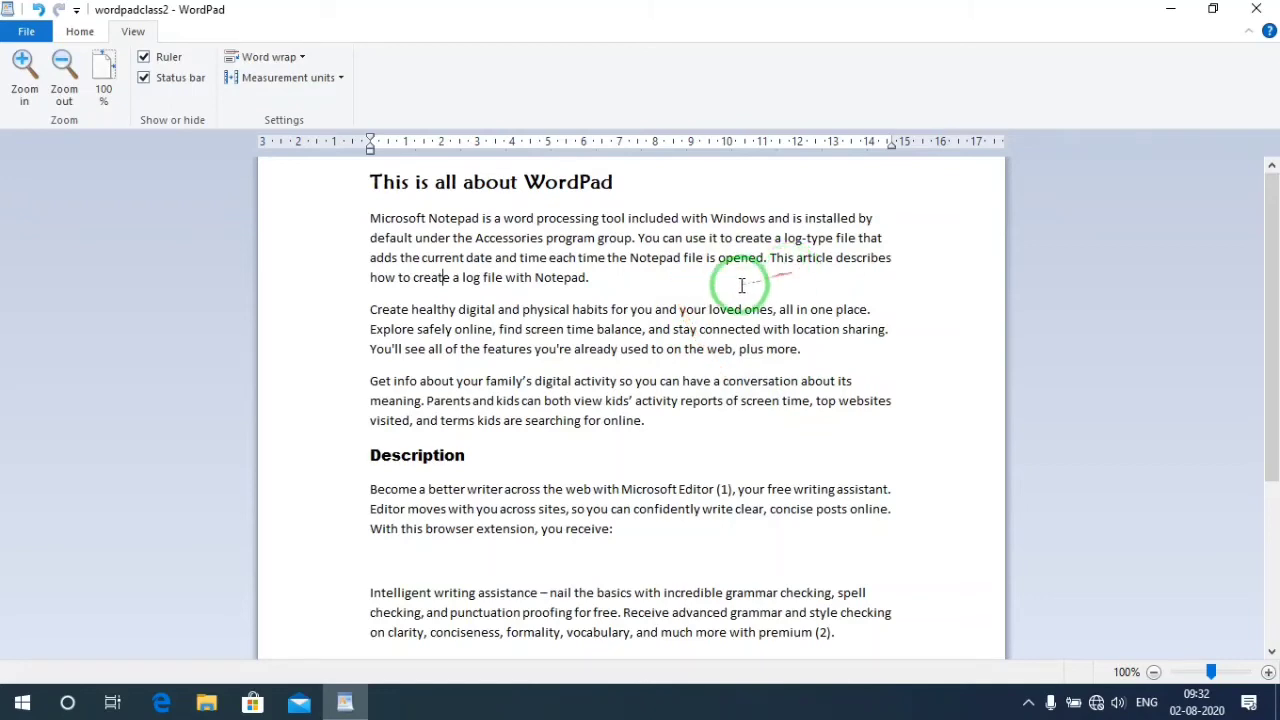
click(16, 36)
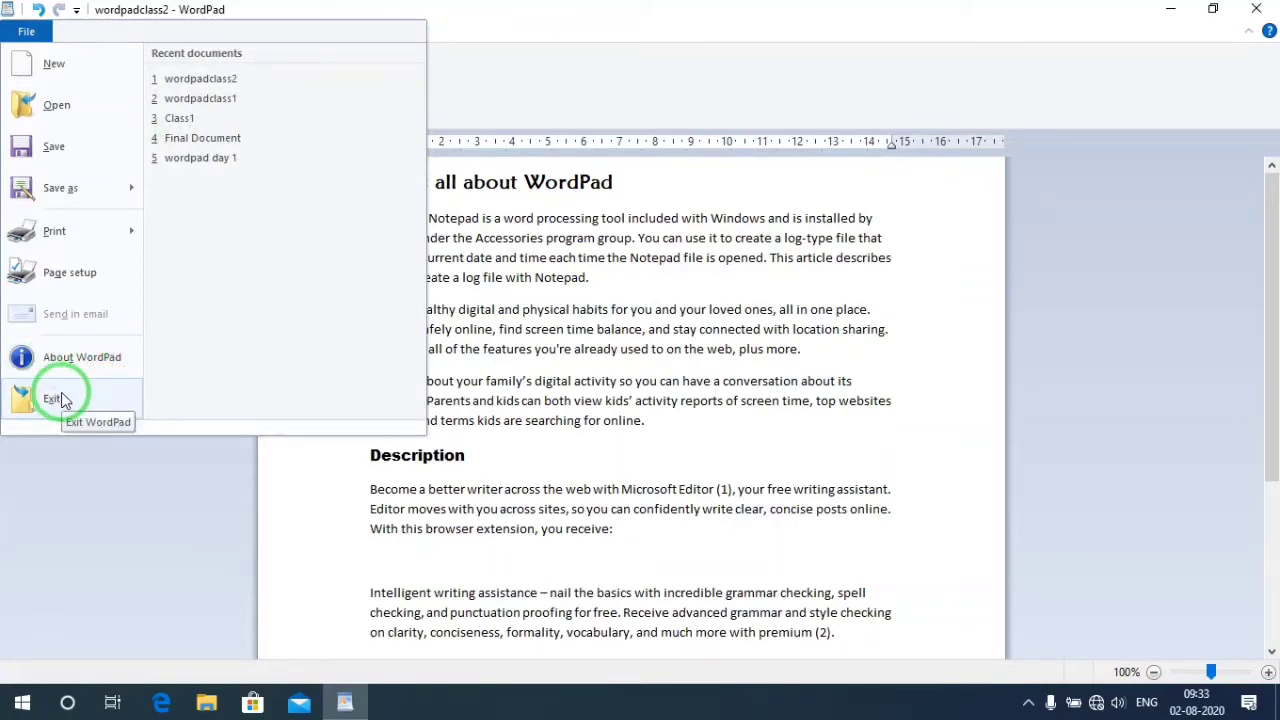
click(730, 352)
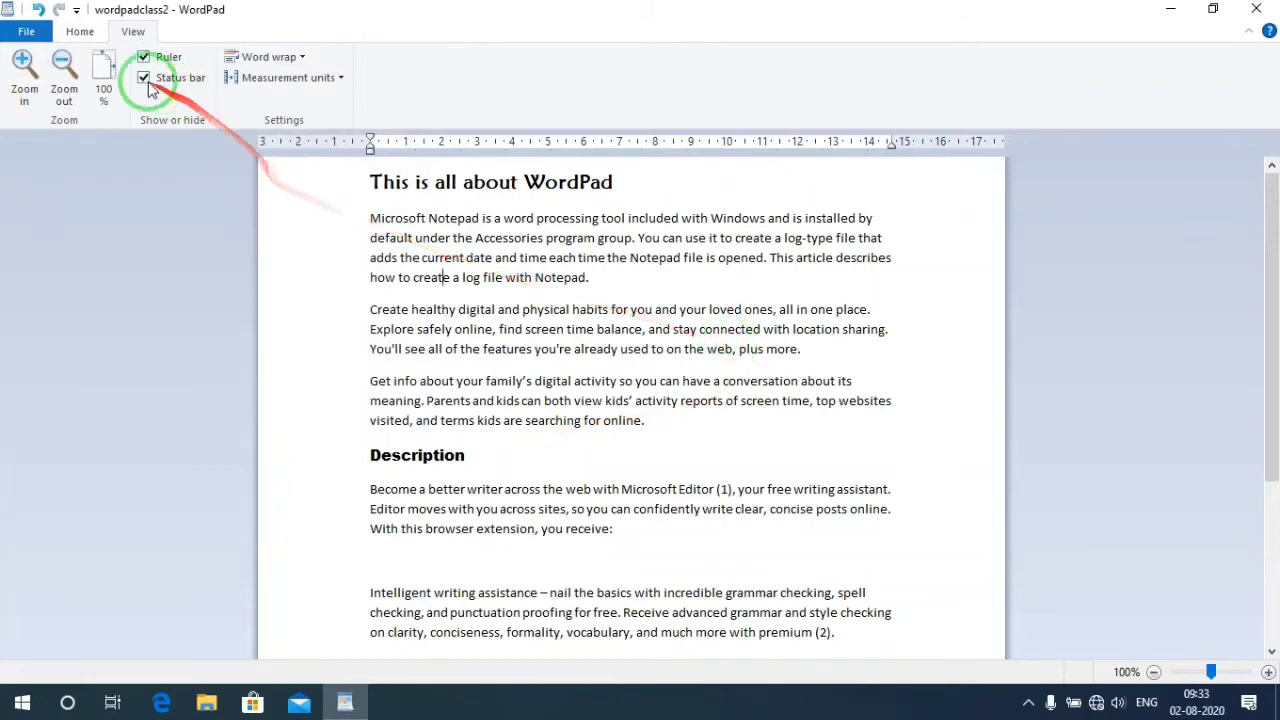
Look over the Home formatting, insert and editing commands, selecting and deselecting body paragraphs along the way.
click(81, 34)
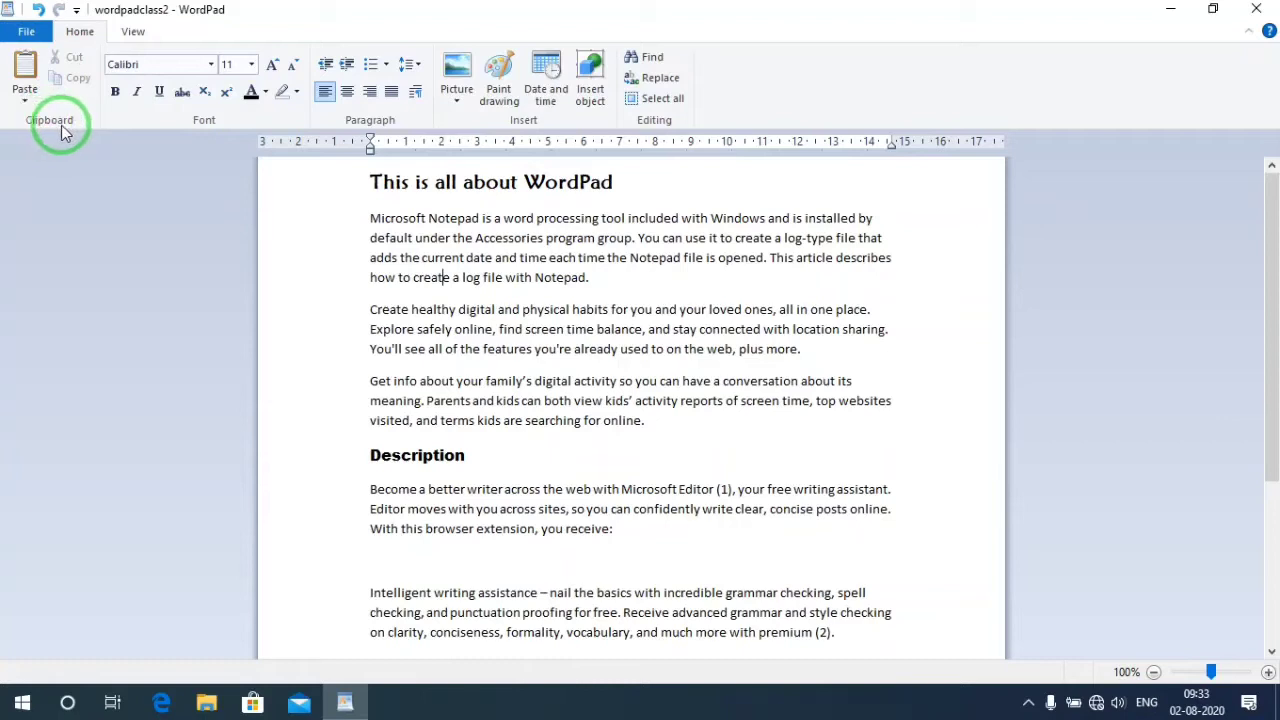
drag(546, 238, 585, 458)
drag(370, 218, 690, 480)
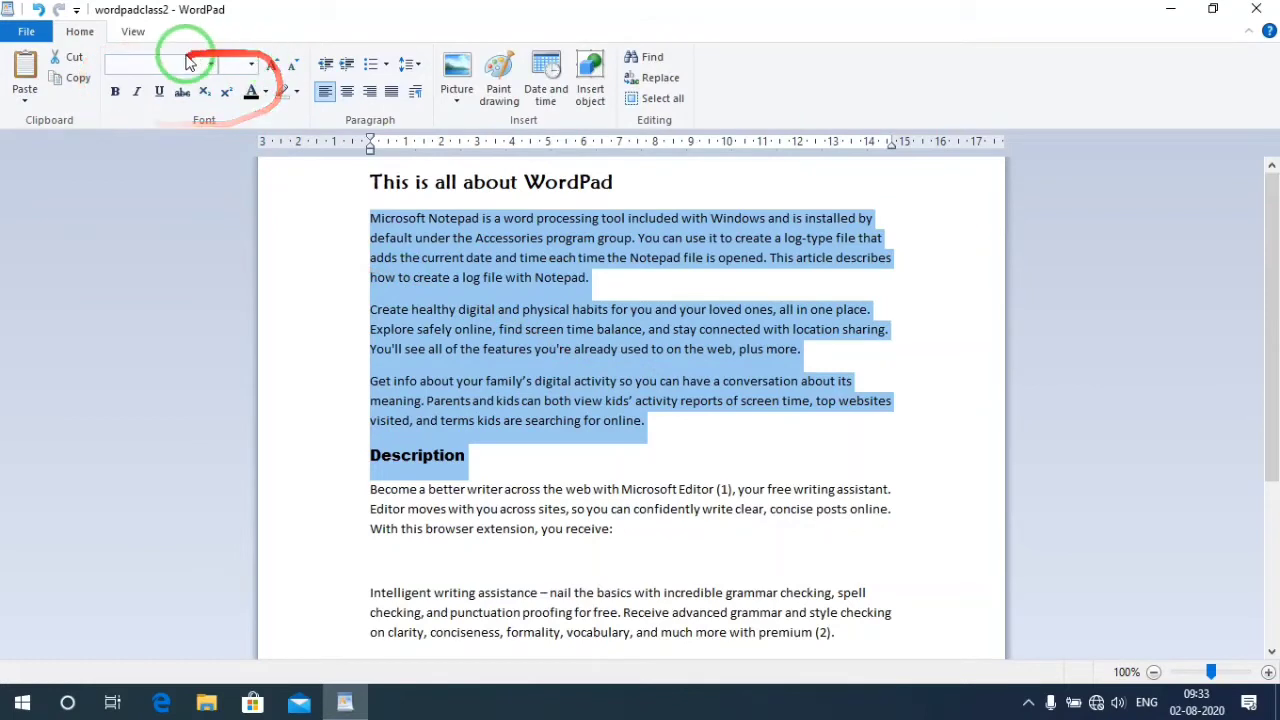
click(537, 294)
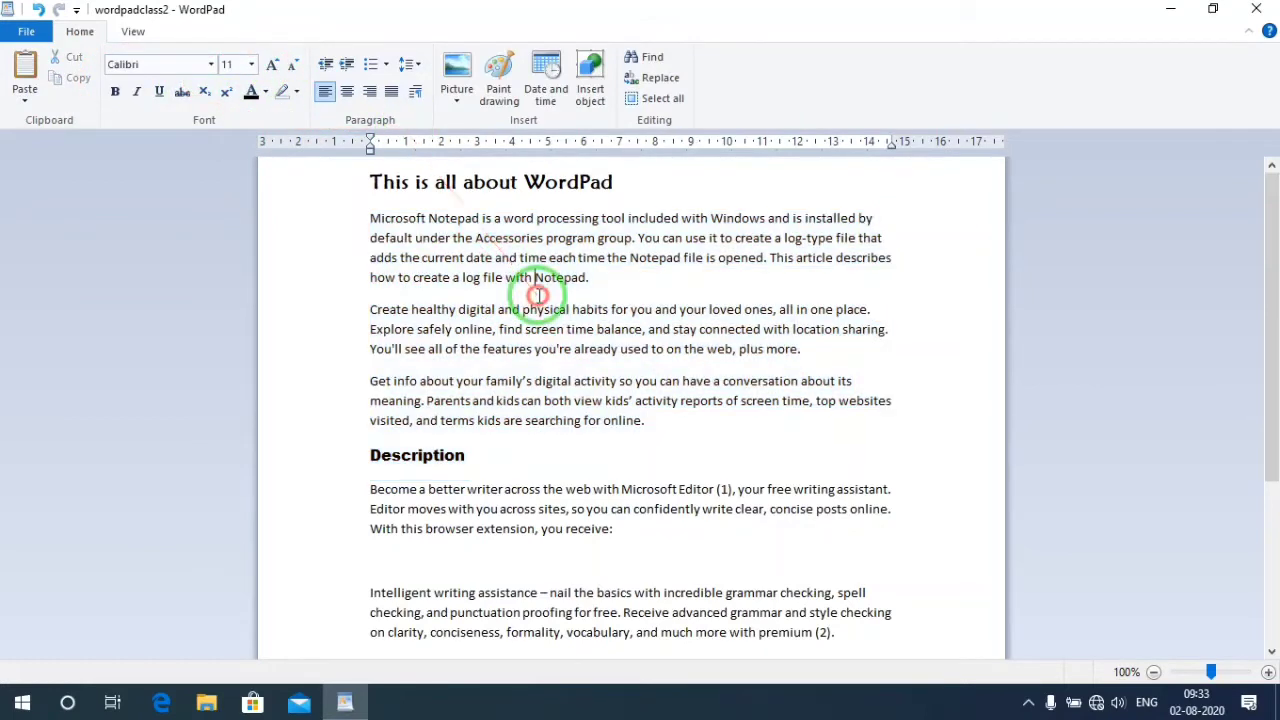
drag(370, 217, 607, 273)
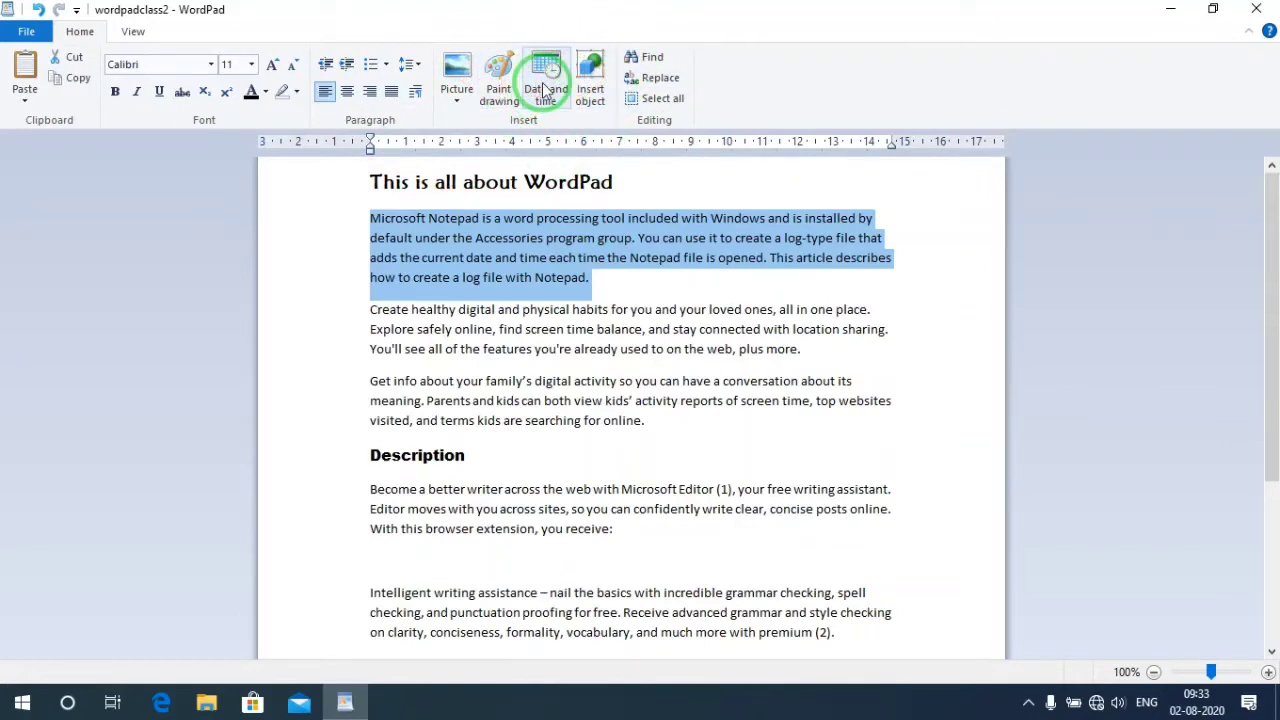
click(712, 393)
click(655, 423)
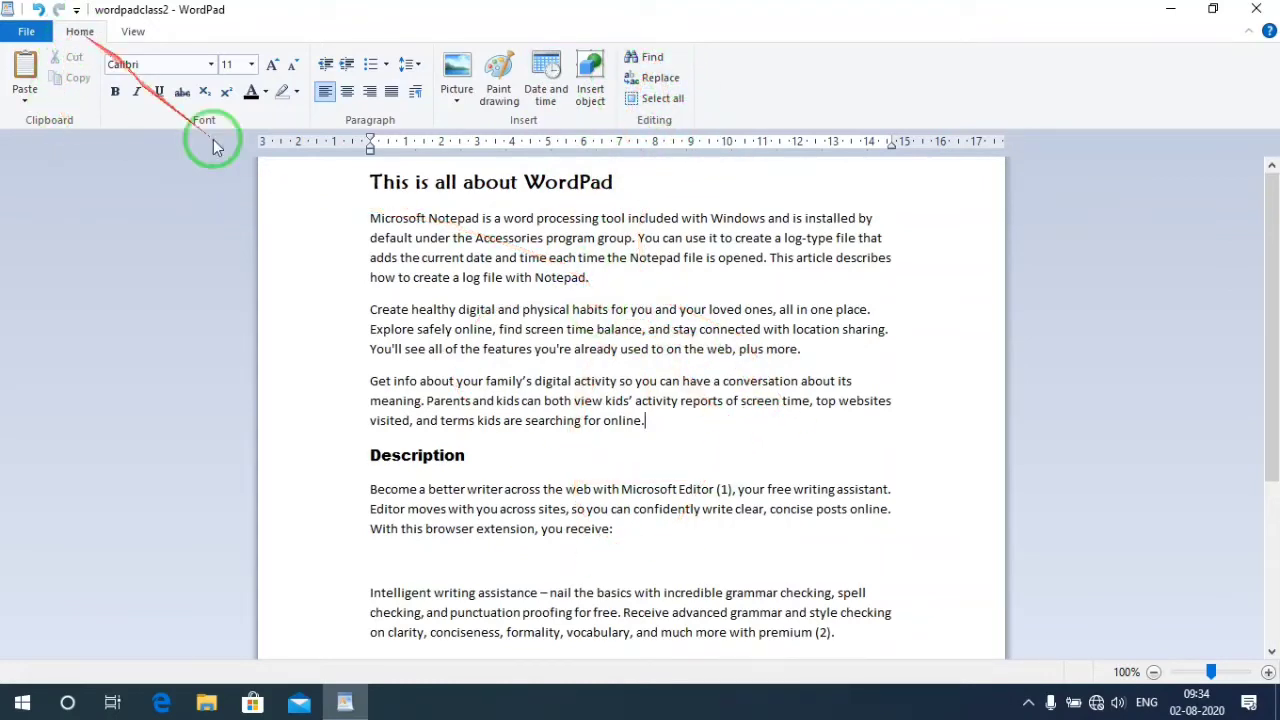
Set the font of the title "This is all about WordPad" to Imprint MT Shadow and remove its bold formatting.
drag(370, 182, 615, 172)
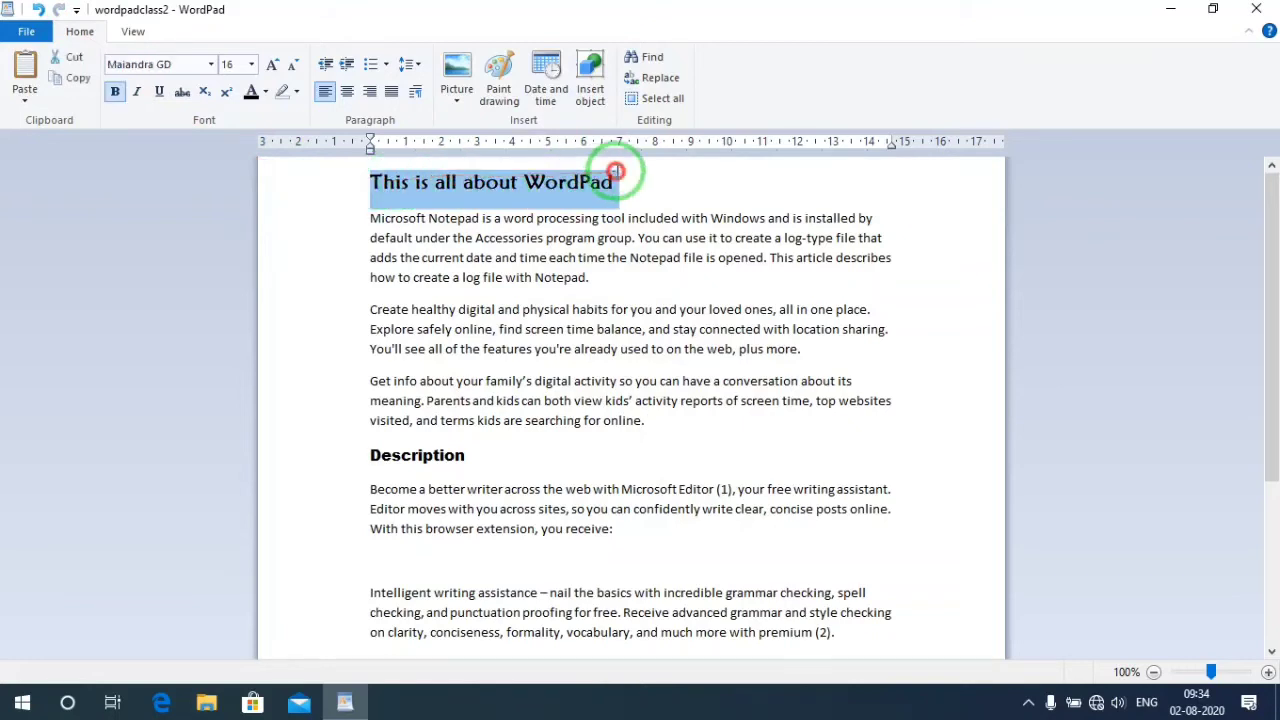
click(212, 65)
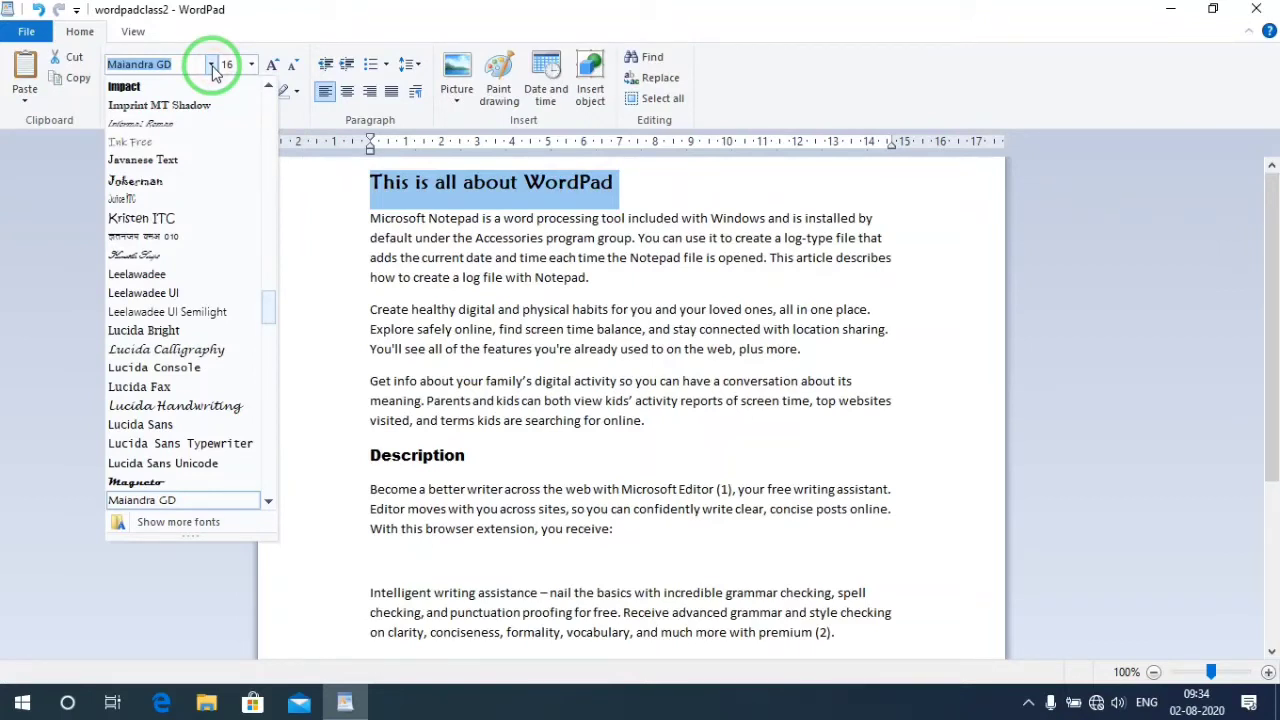
click(166, 106)
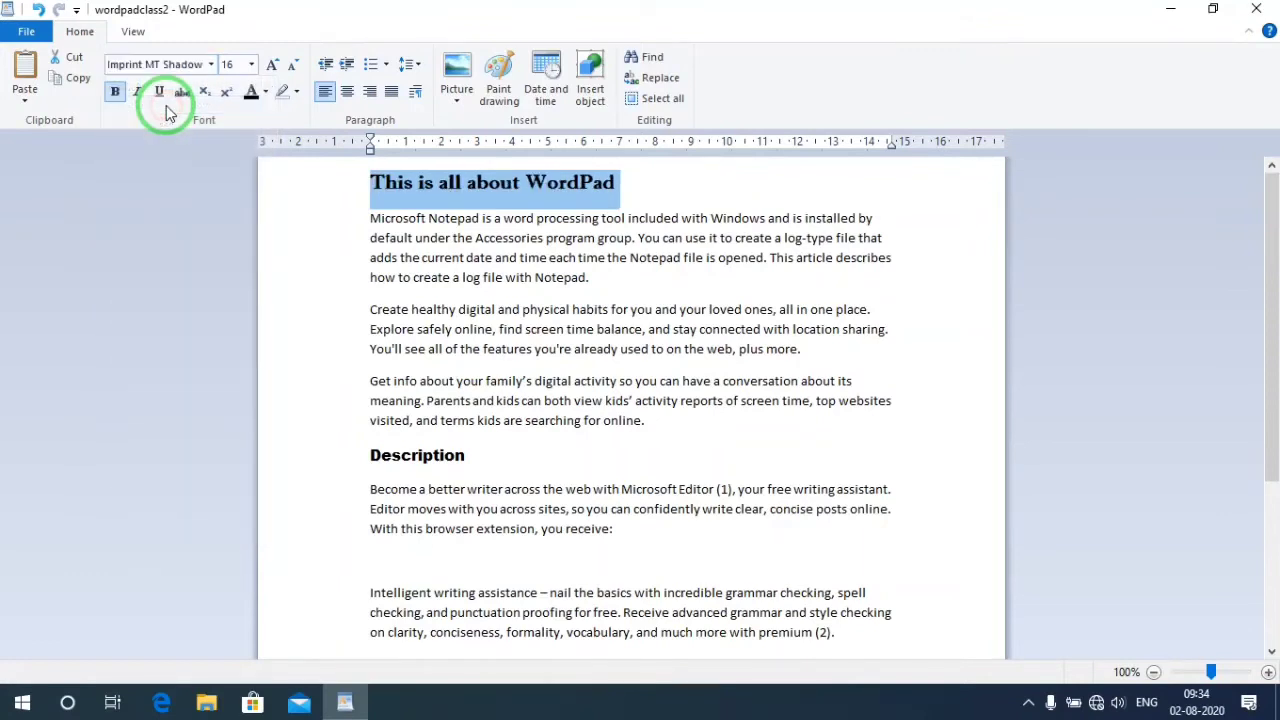
click(115, 91)
Change the font of the selected title to Bodoni MT.
click(210, 64)
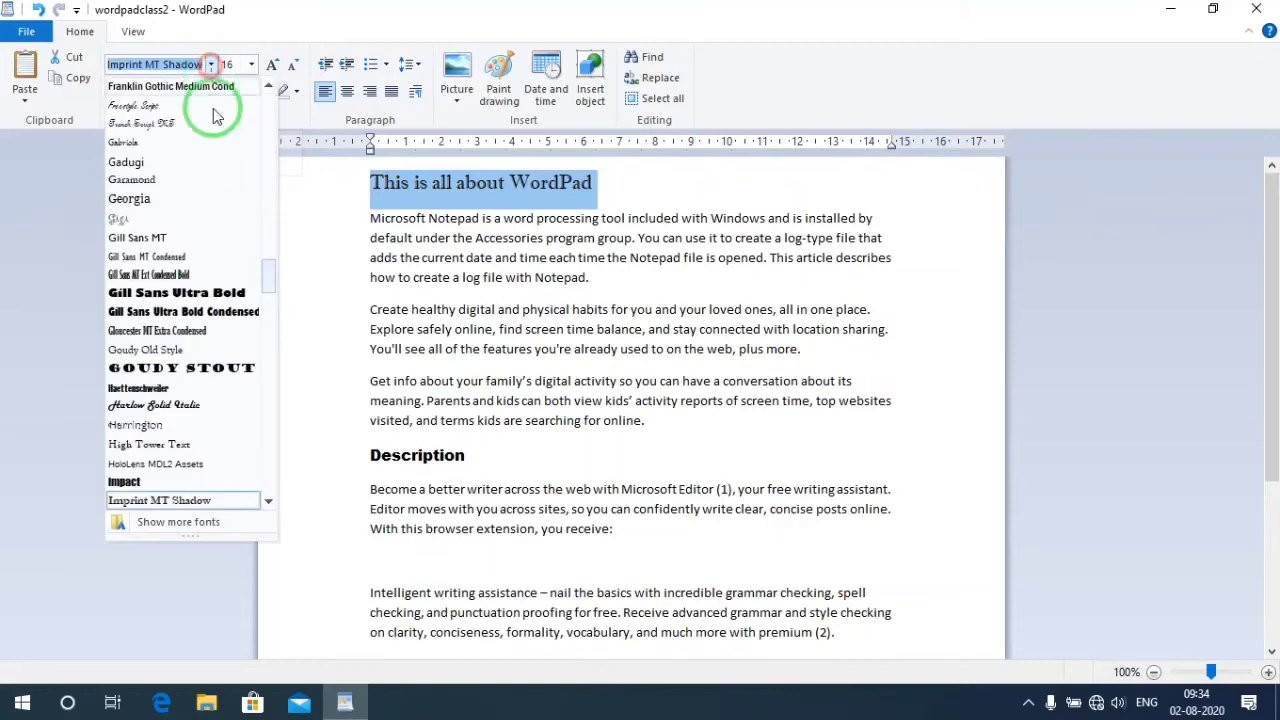
scroll(155, 313, down, 2)
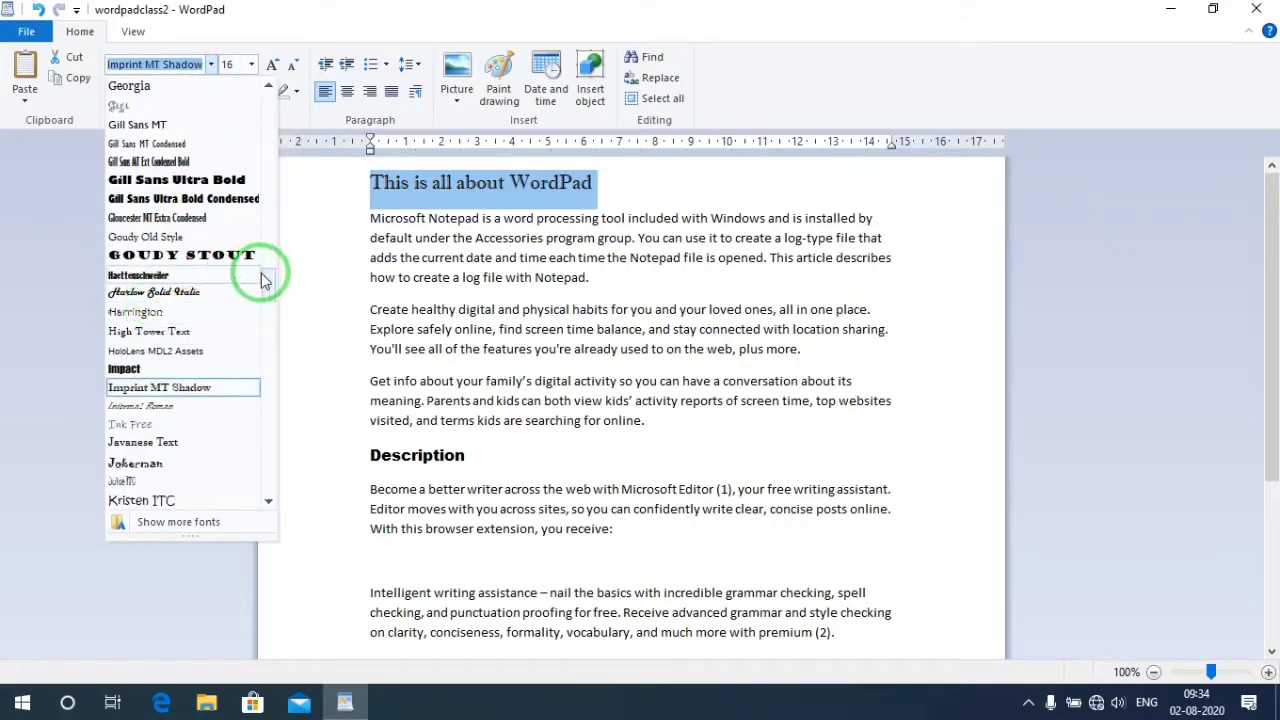
drag(266, 285, 280, 183)
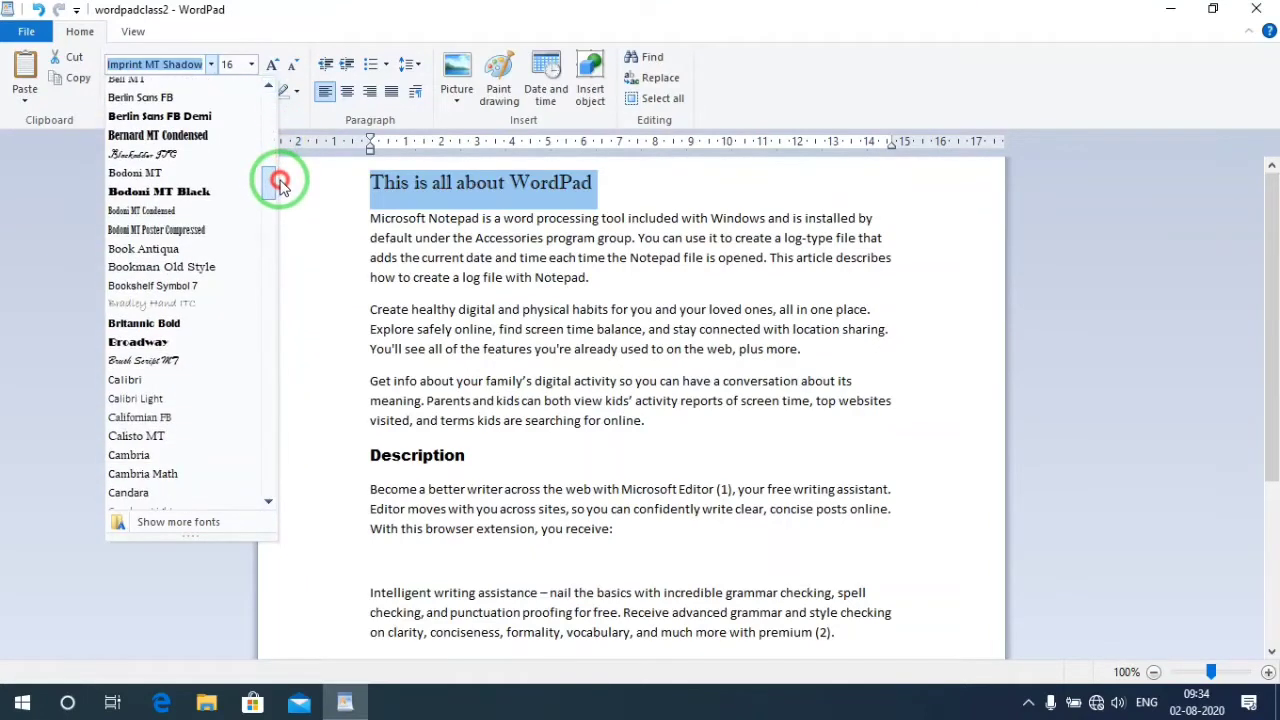
click(194, 172)
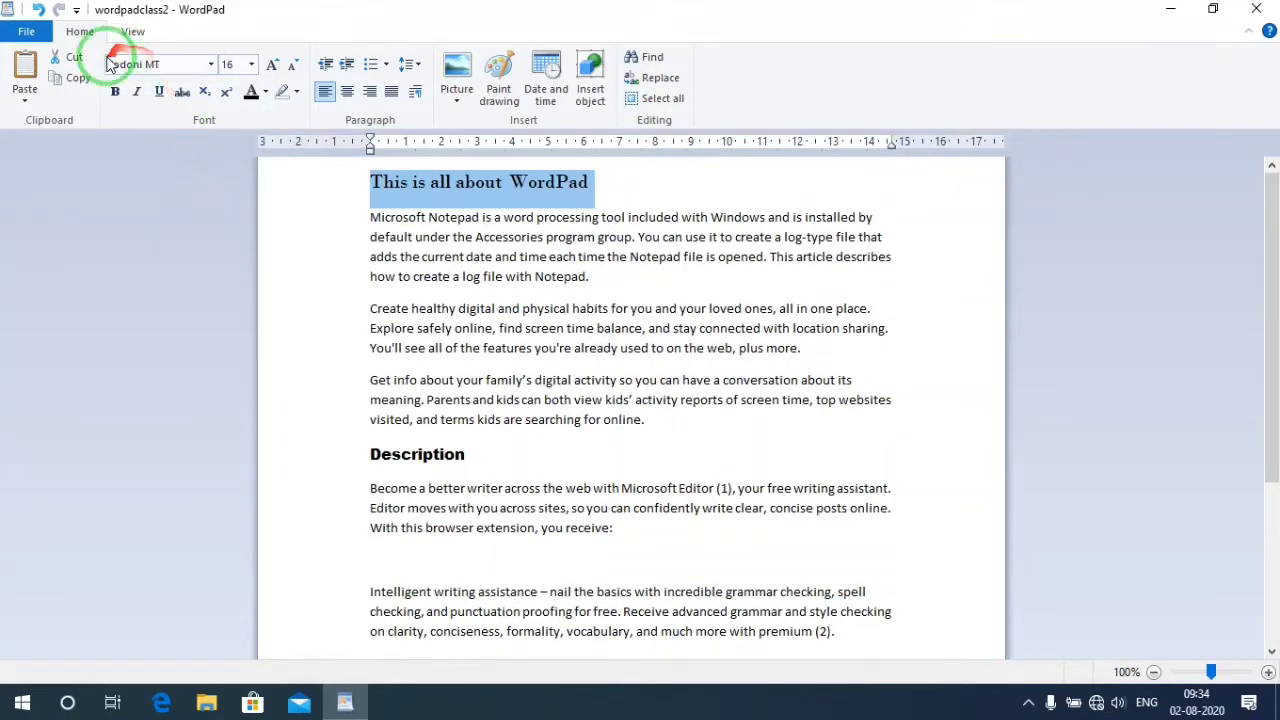
drag(108, 66, 166, 72)
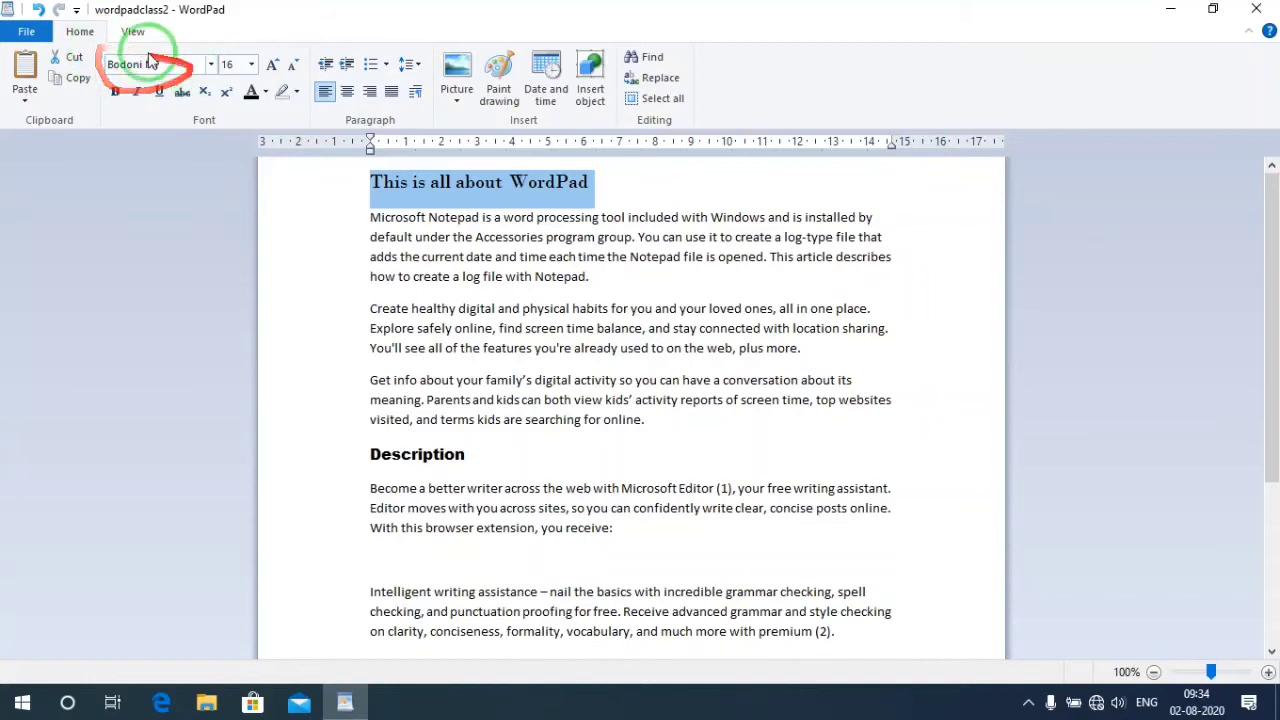
Try font sizes 18 and 14 on the selected title, setting it back to 16 after each.
click(251, 65)
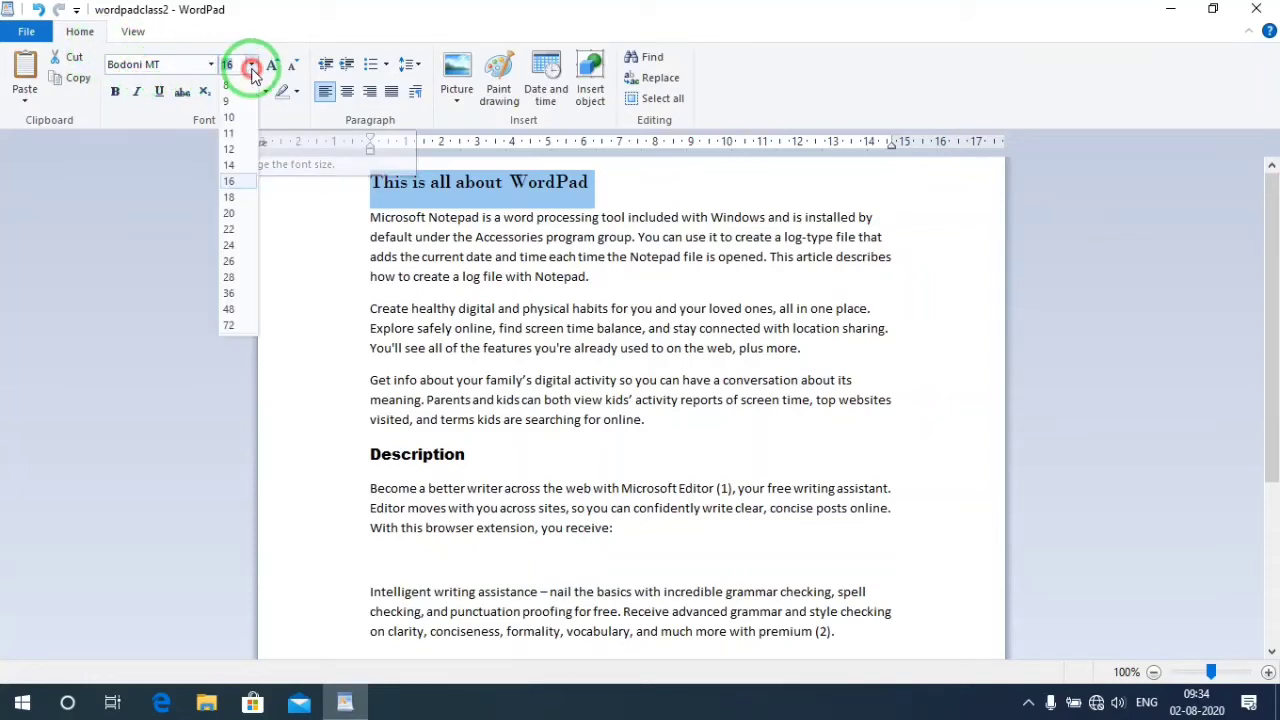
click(230, 198)
click(251, 64)
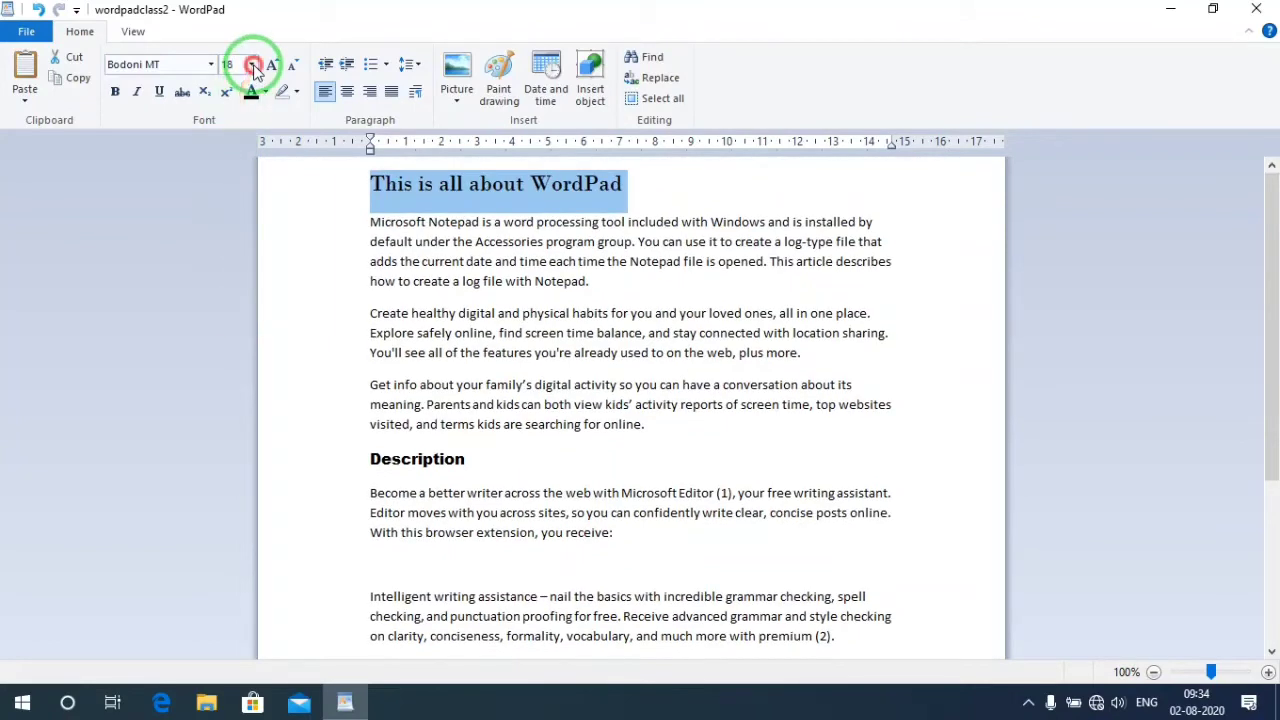
click(240, 181)
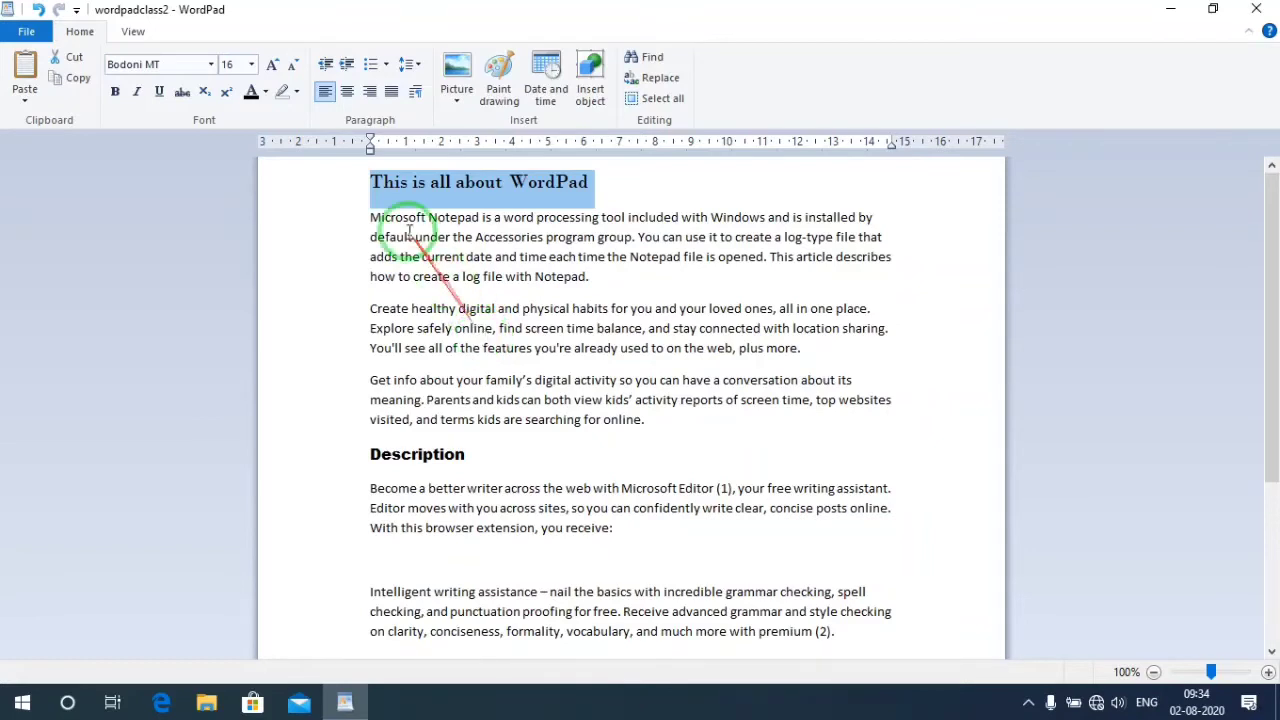
click(251, 64)
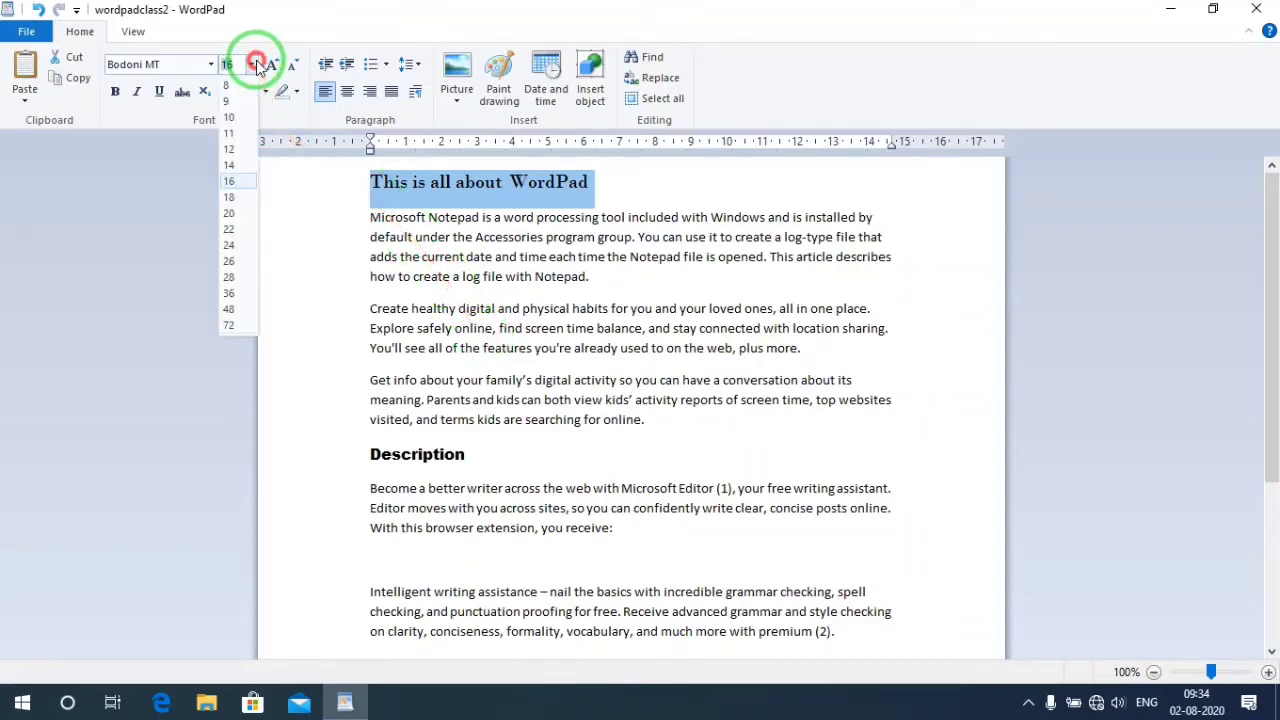
click(232, 168)
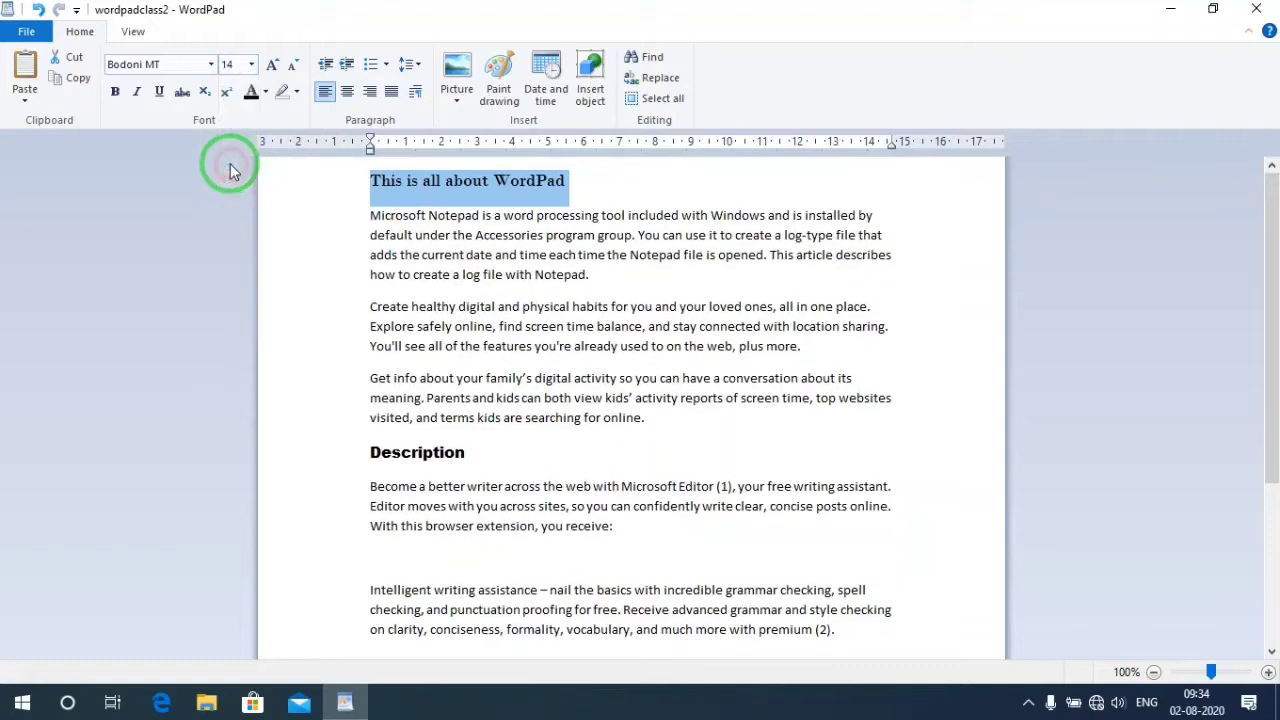
click(251, 64)
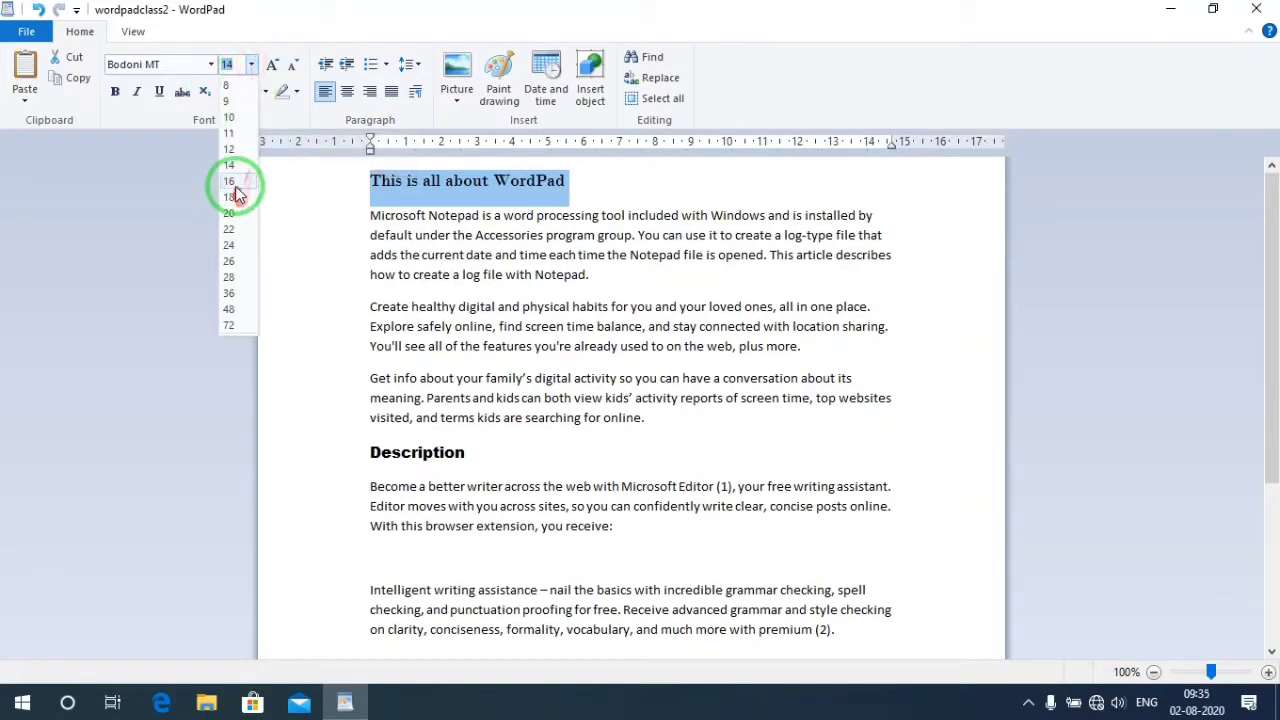
click(234, 182)
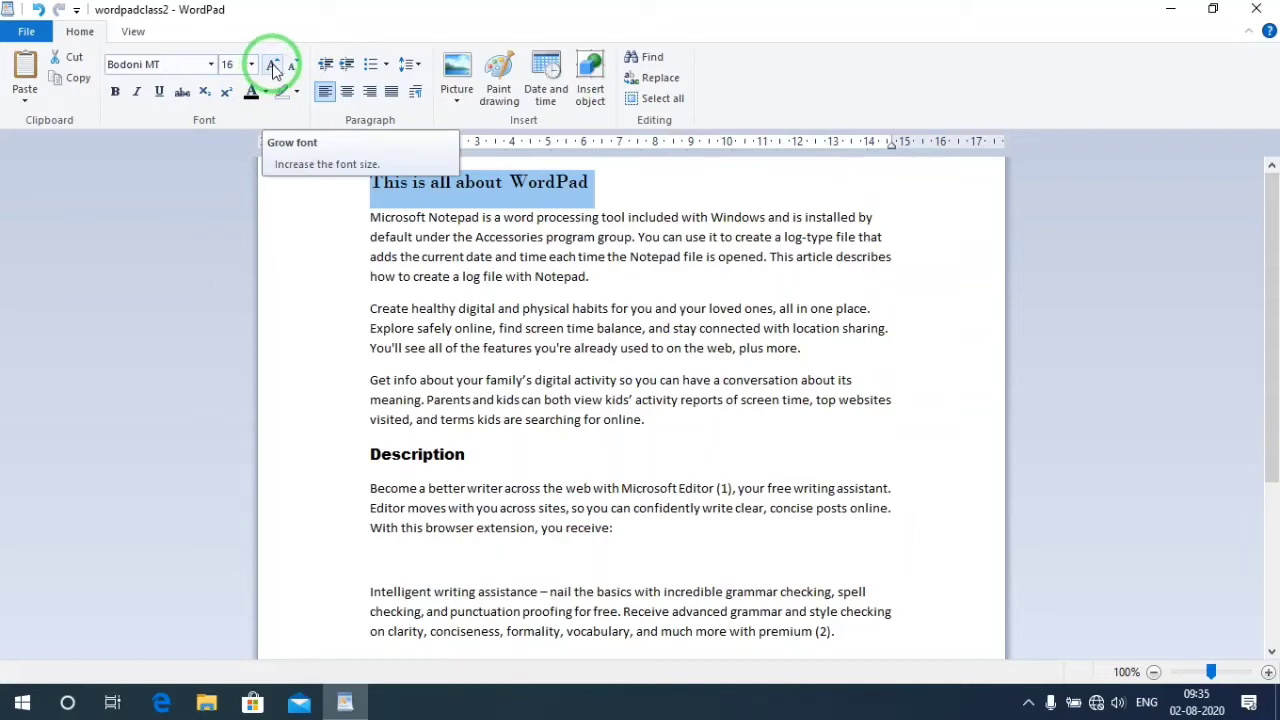
Try font sizes 20 and 14 with only the cursor placed in the title and no text selected.
click(555, 185)
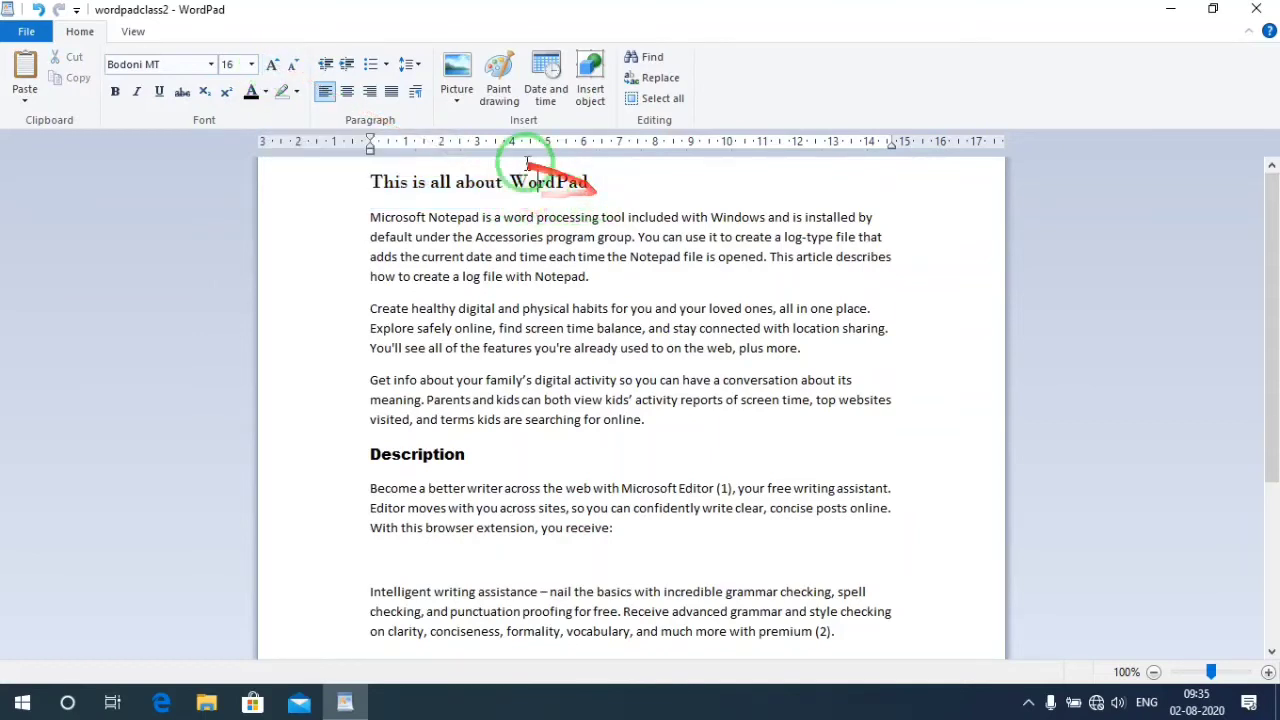
click(251, 64)
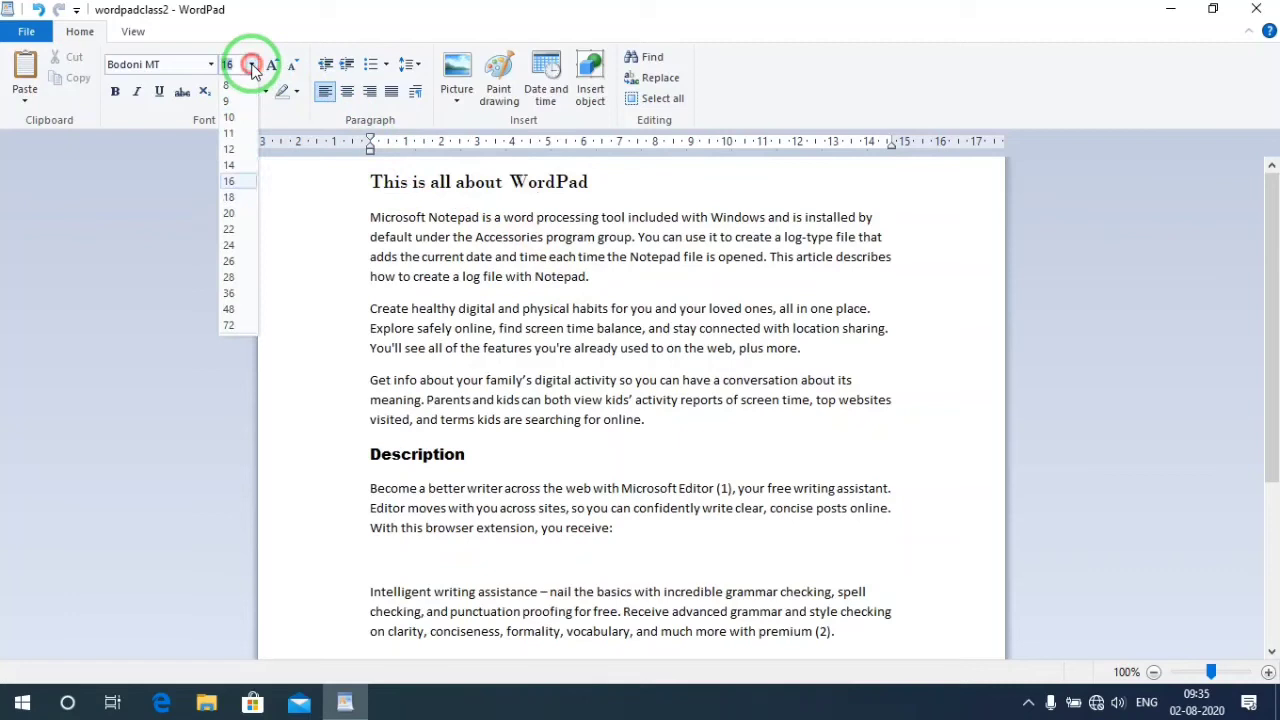
click(230, 214)
click(251, 64)
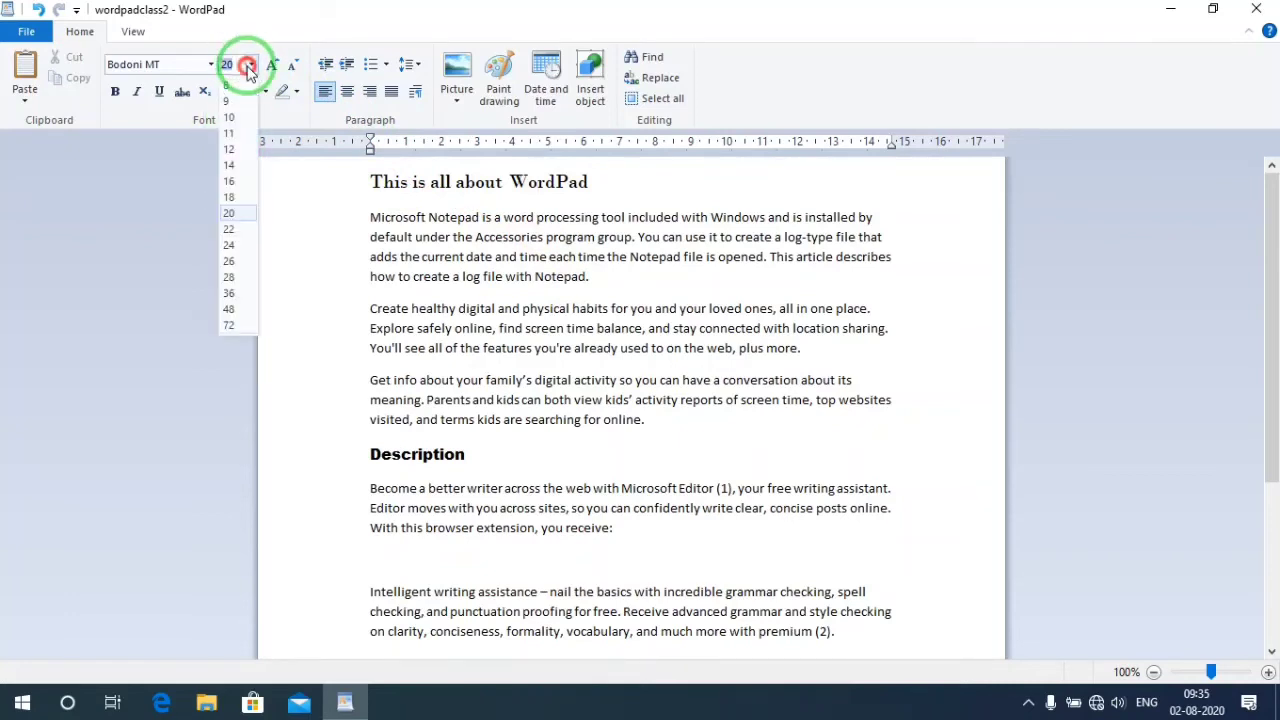
click(232, 165)
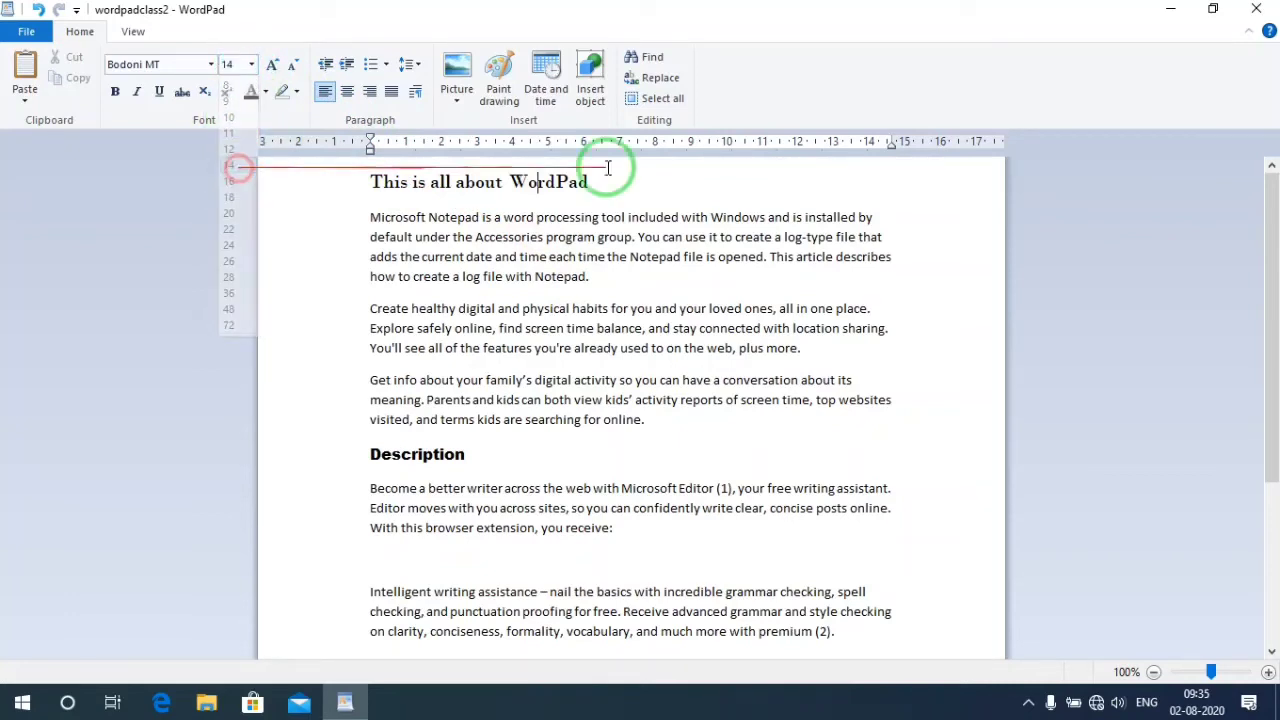
Select the whole title and enlarge it step by step to font size 72 with Grow font.
drag(604, 185, 351, 184)
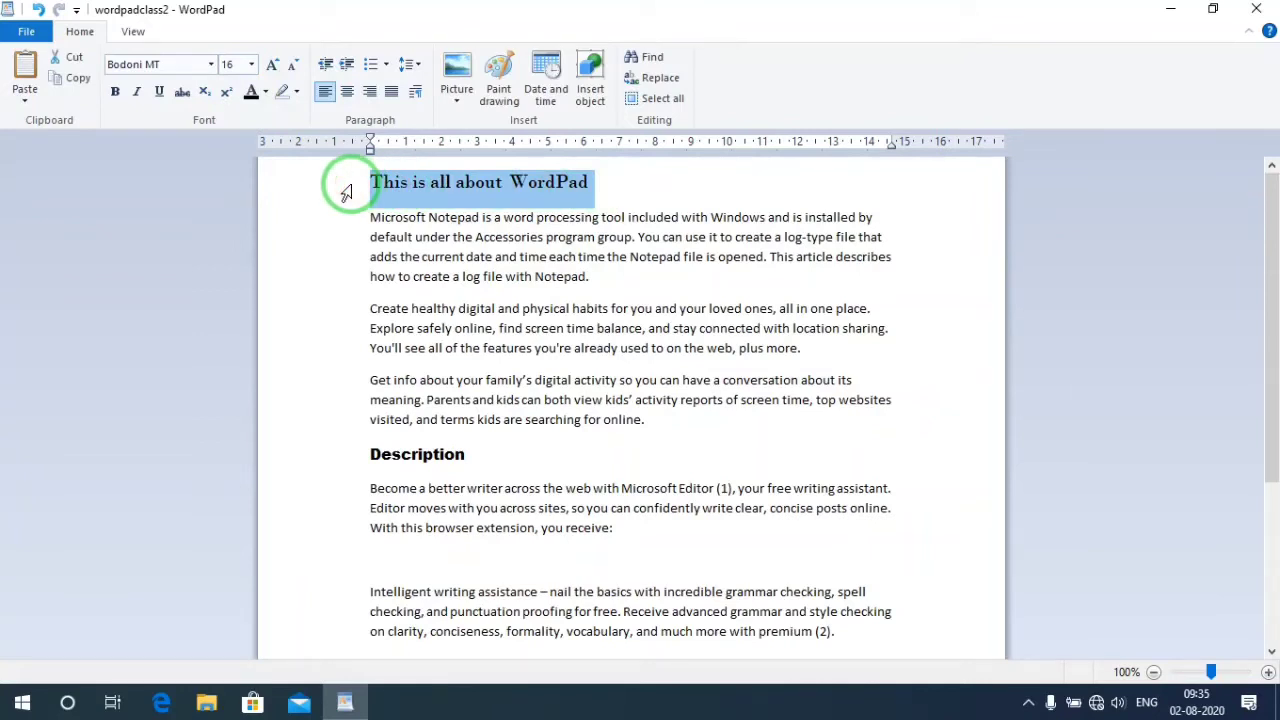
click(270, 66)
click(270, 66)
click(270, 66)
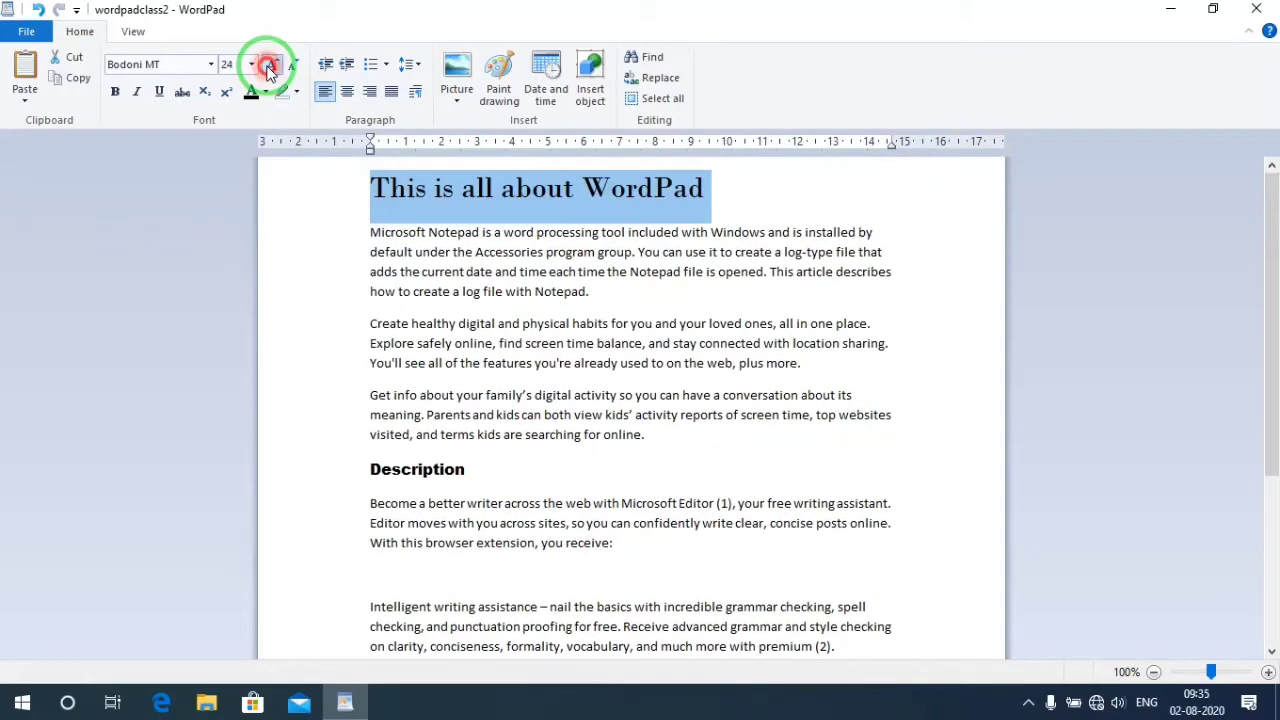
click(270, 66)
click(270, 66)
click(270, 66)
click(270, 66)
click(268, 66)
click(268, 66)
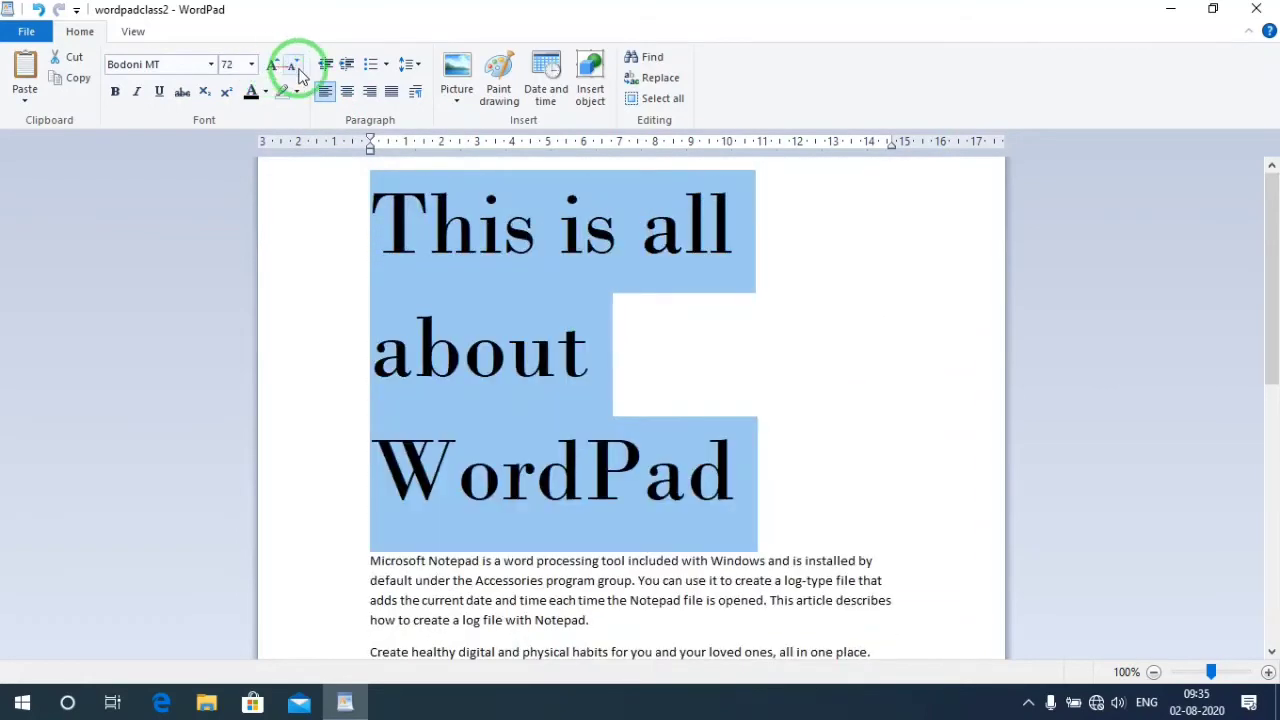
Reduce the title's font size step by step with Shrink font, ending at size 16.
click(293, 66)
click(293, 66)
click(293, 66)
click(293, 66)
click(298, 72)
click(298, 72)
click(298, 72)
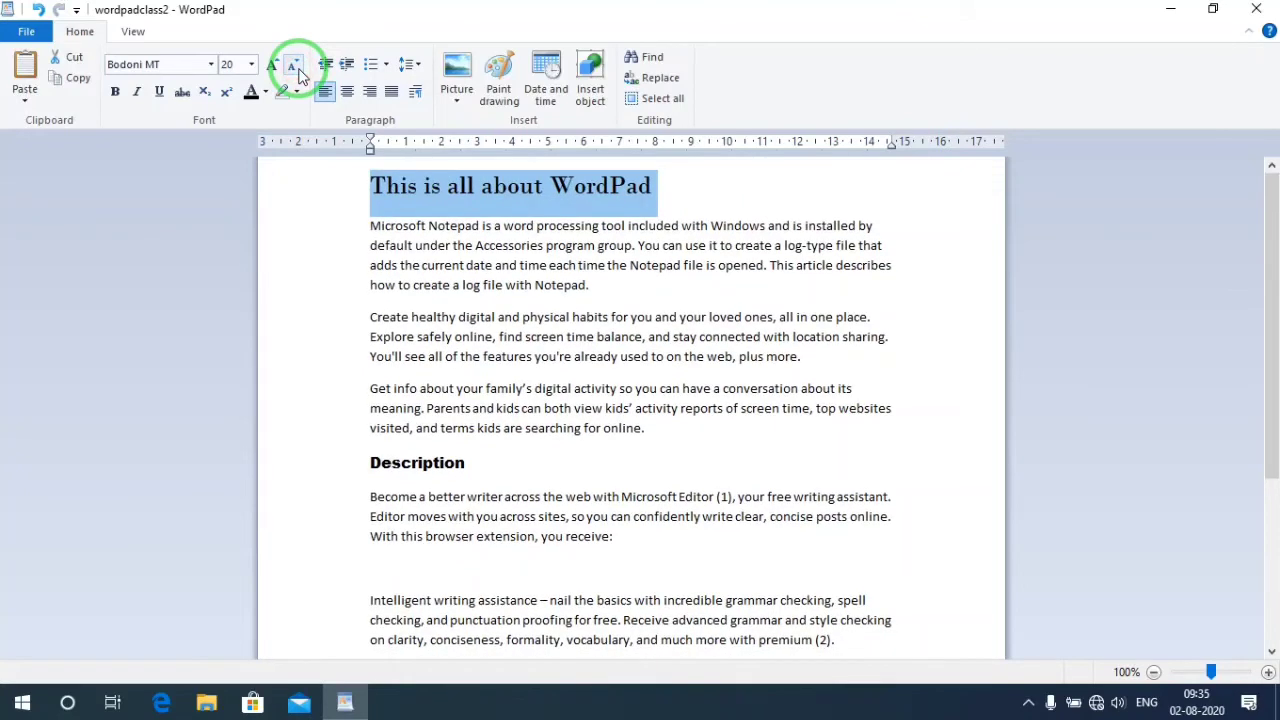
click(298, 72)
click(295, 68)
click(295, 68)
click(273, 68)
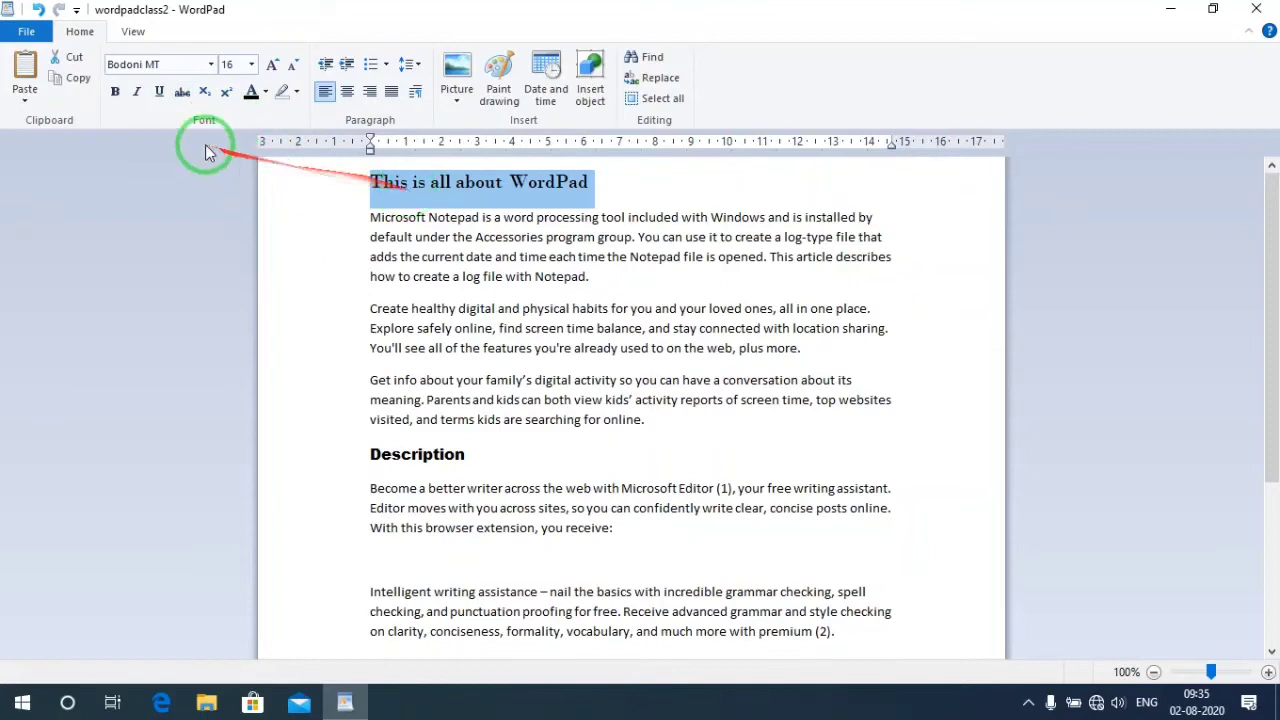
Apply bold to the selected title and remove it again.
click(115, 92)
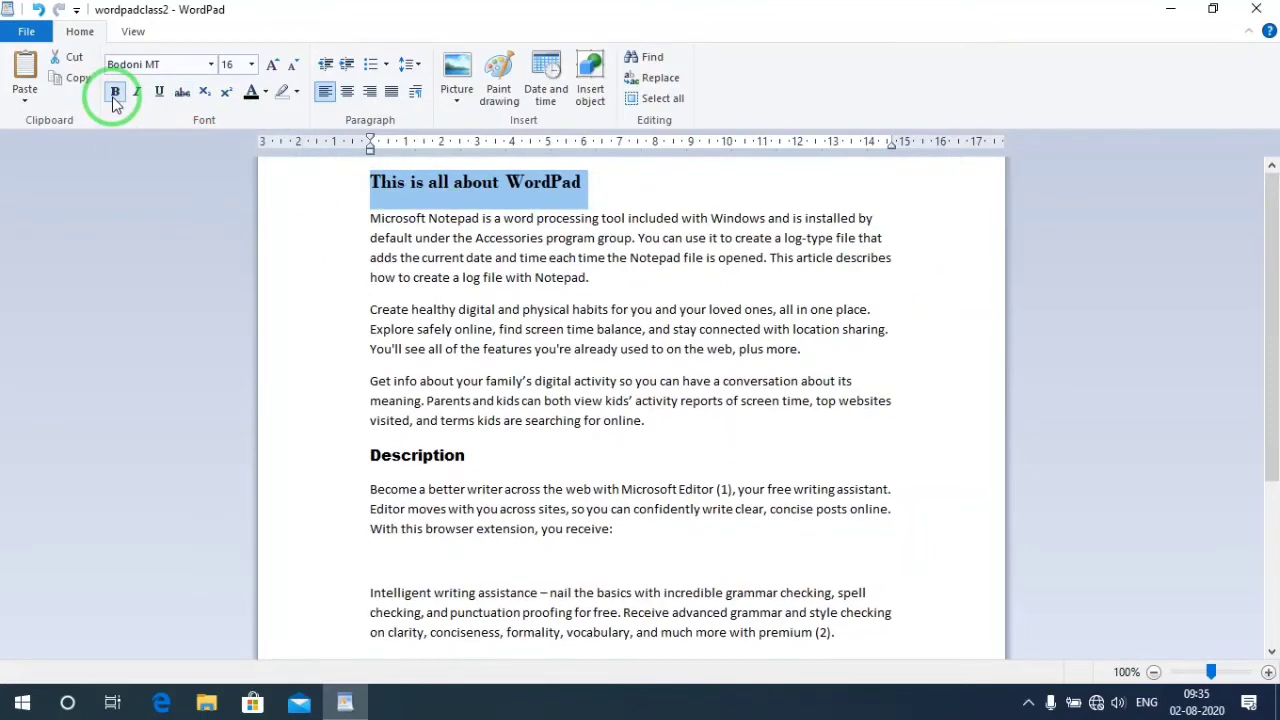
click(116, 94)
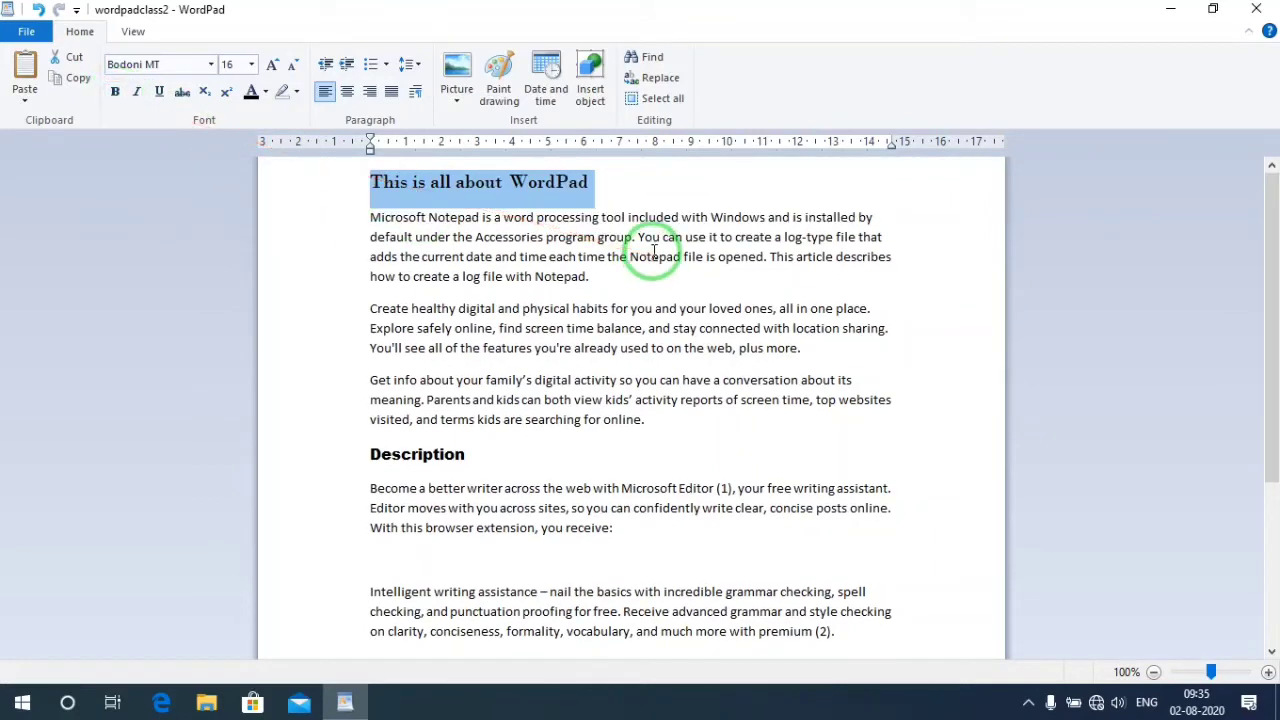
Select the "Description" heading and remove its bold formatting.
scroll(510, 355, down, 3)
drag(480, 297, 266, 294)
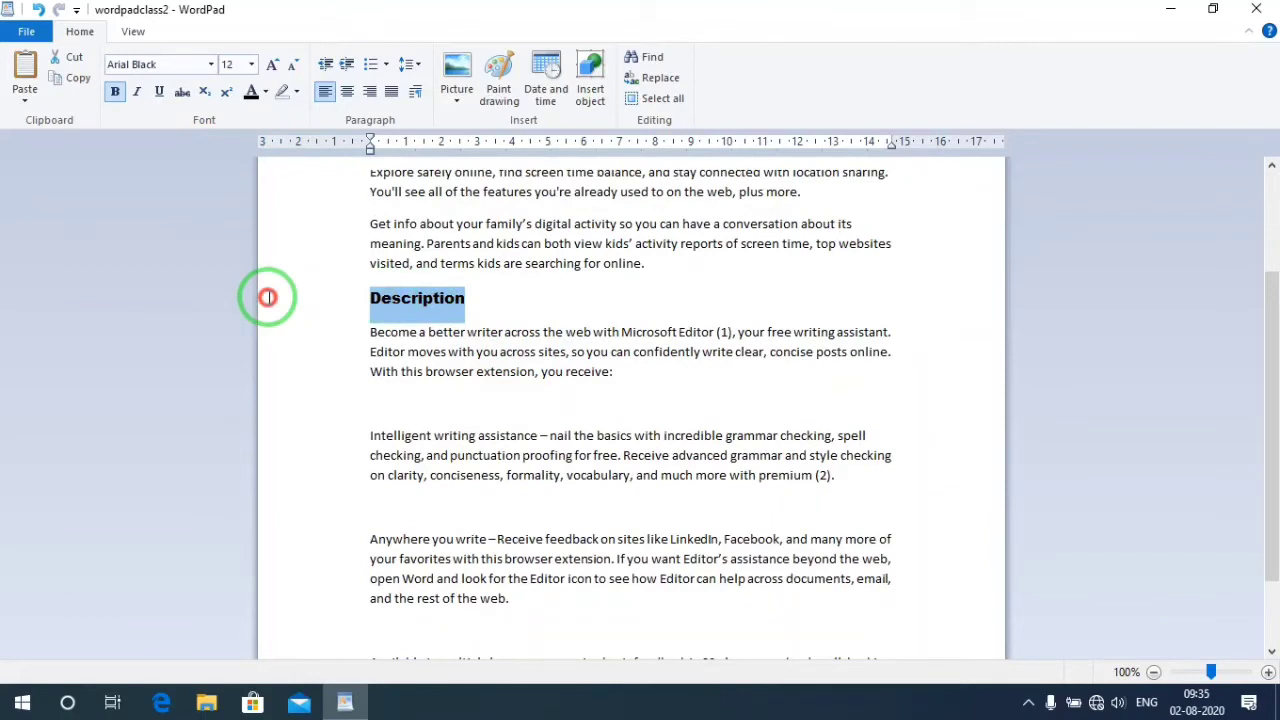
click(116, 95)
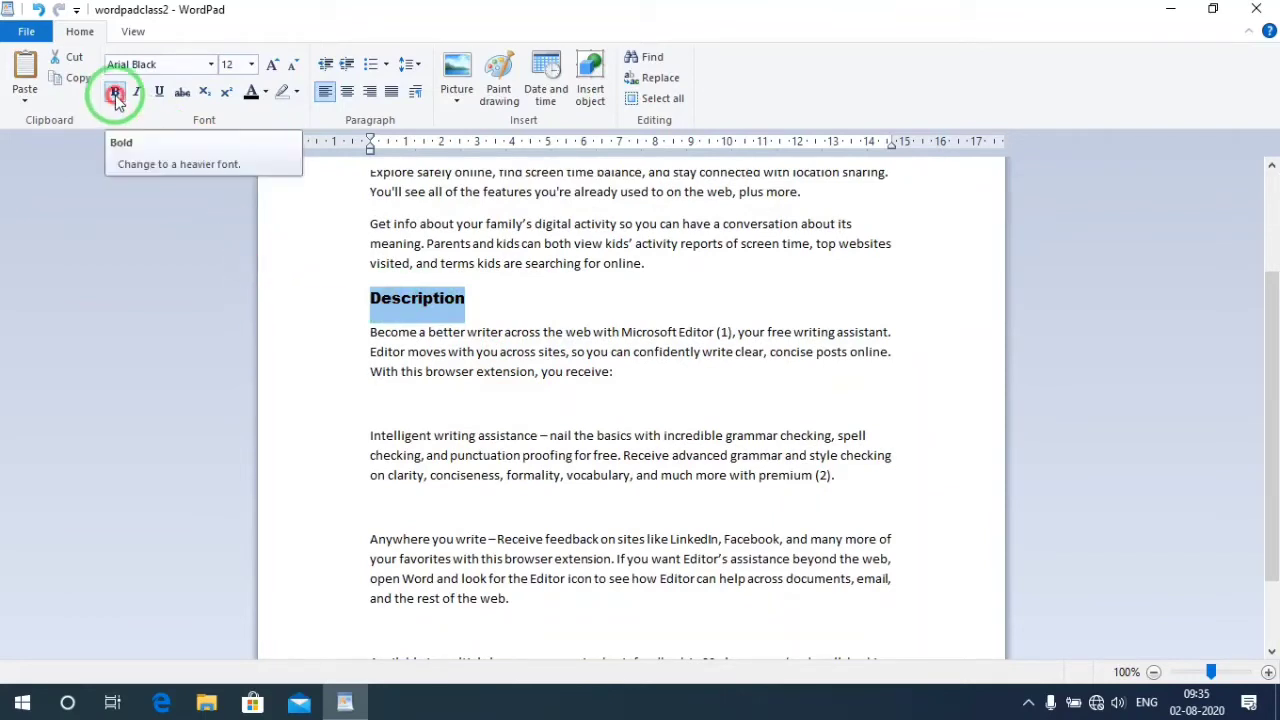
scroll(700, 388, up, 2)
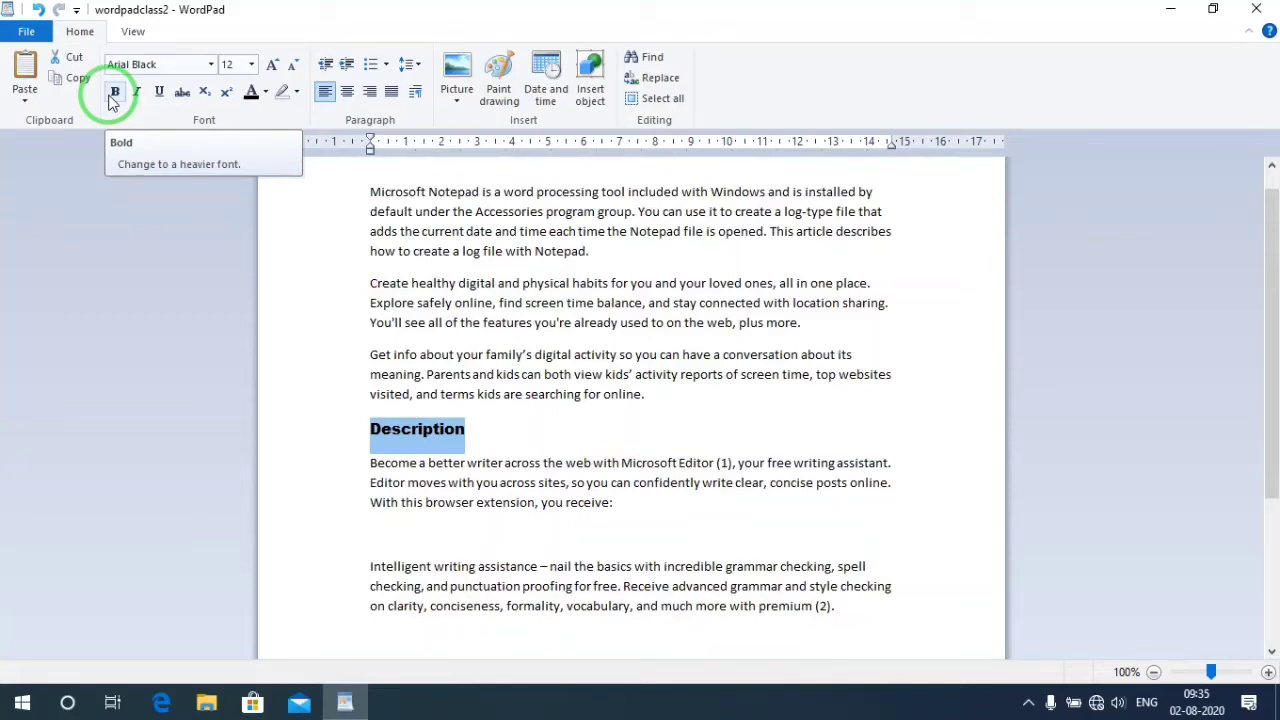
click(115, 105)
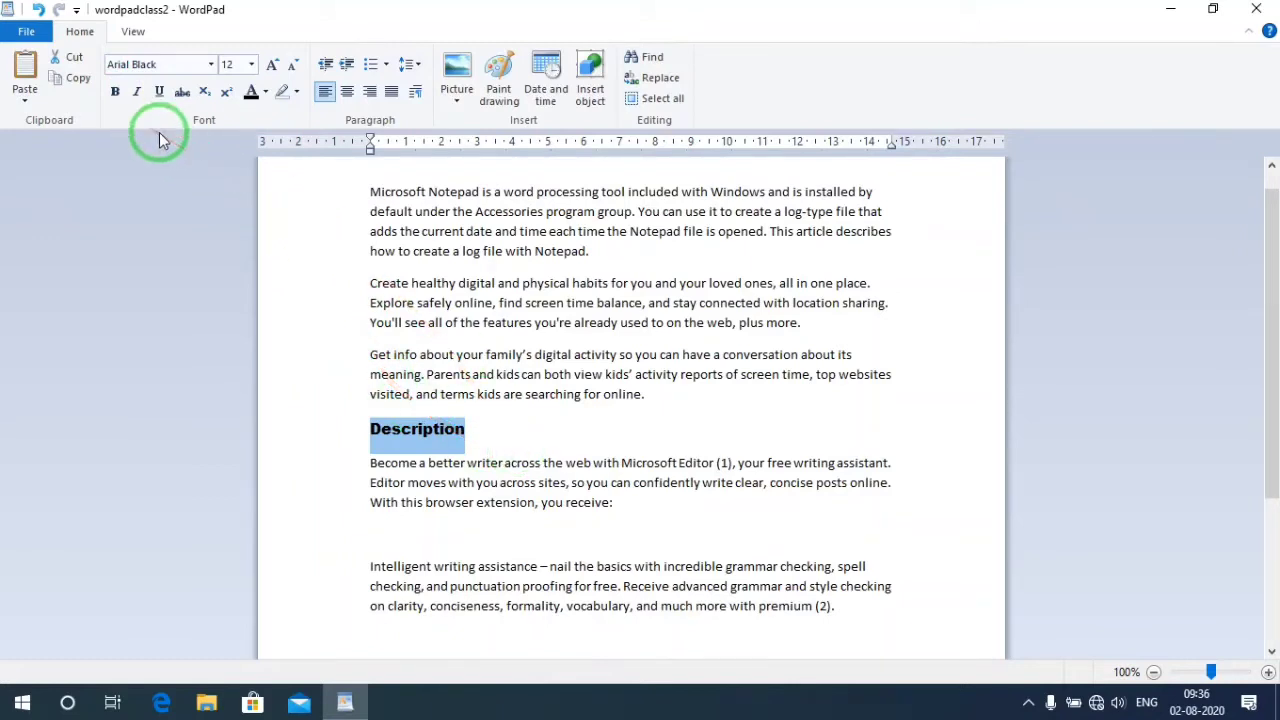
Italicize the selected "Description" heading, and make the title "This is all about WordPad" bold and underlined.
click(136, 93)
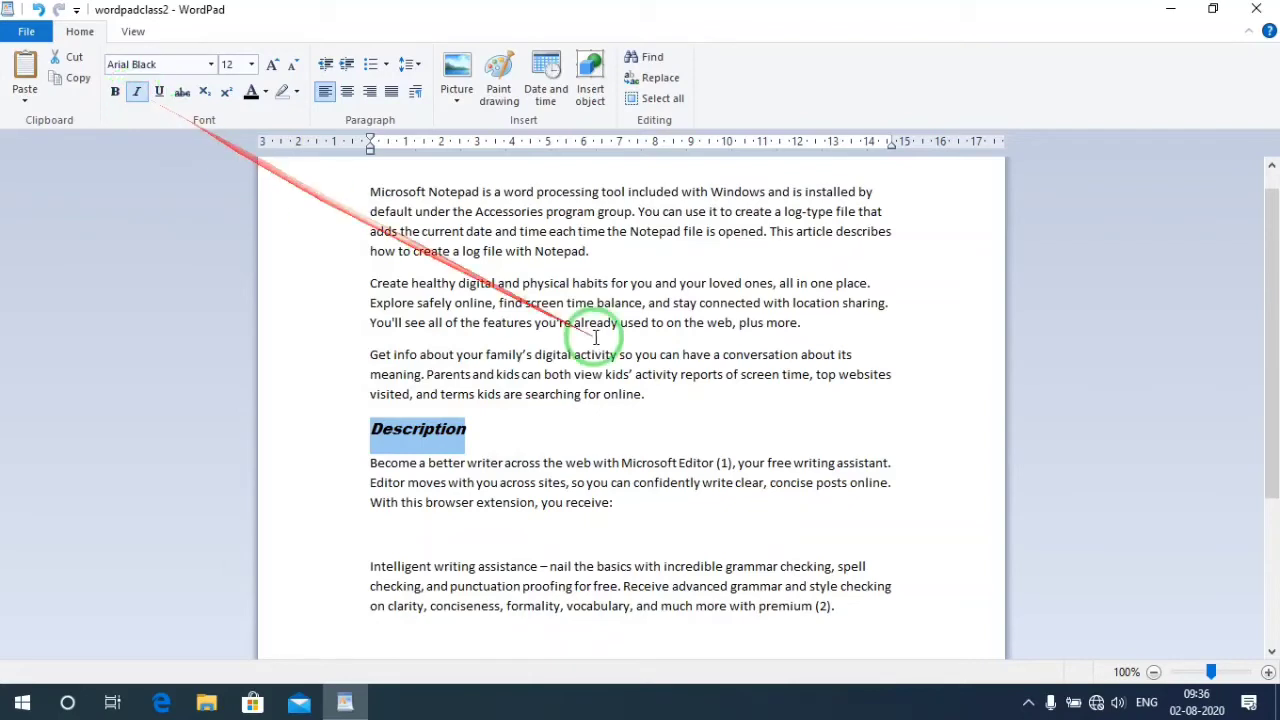
scroll(563, 286, up, 1)
drag(371, 181, 663, 181)
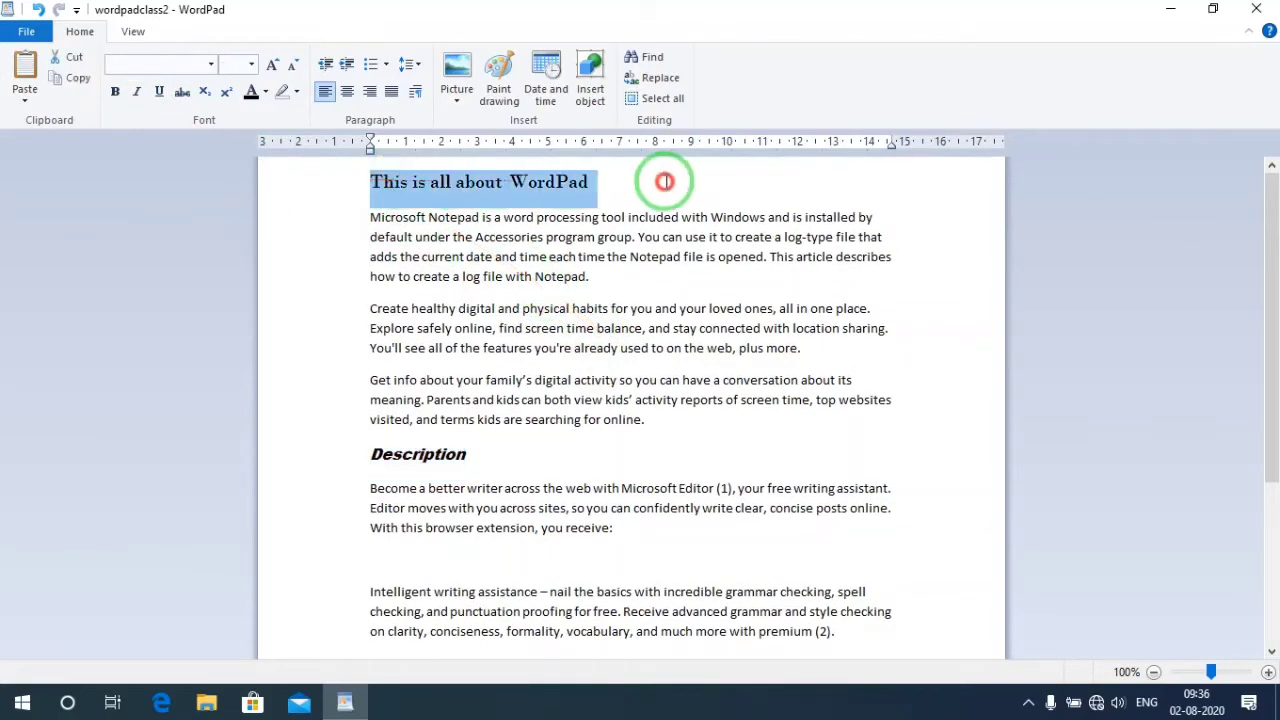
click(115, 92)
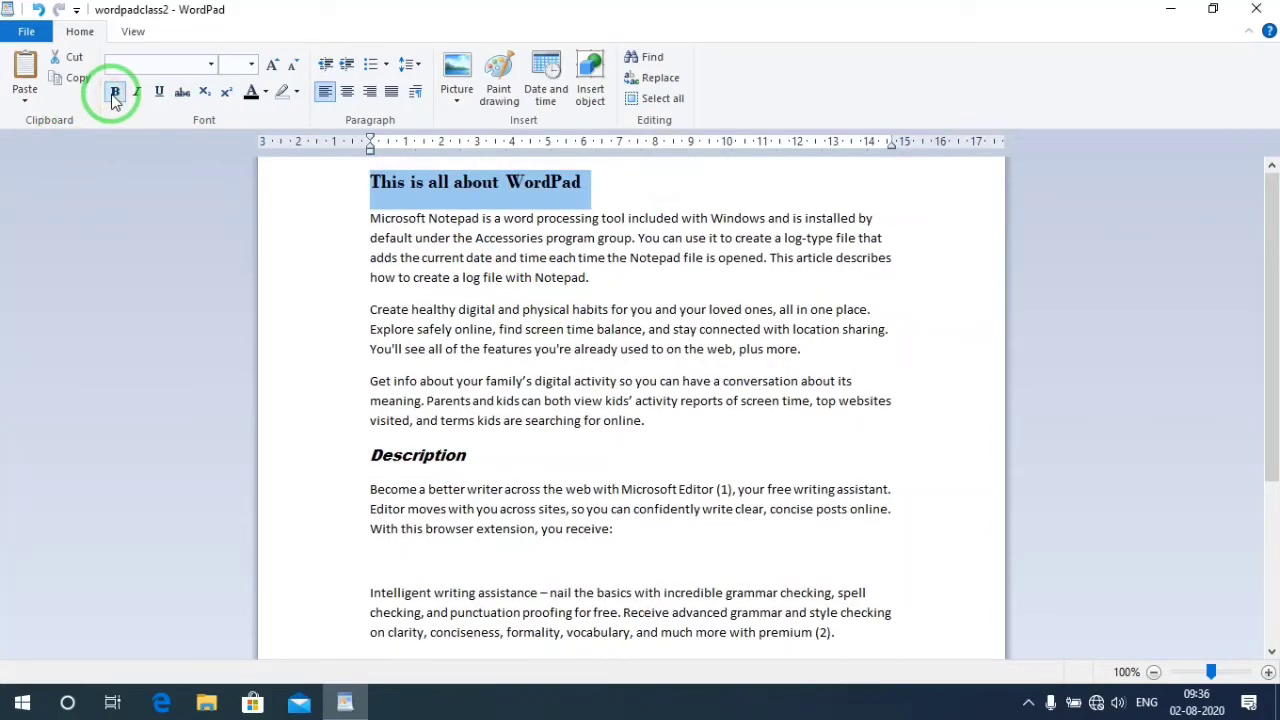
click(160, 94)
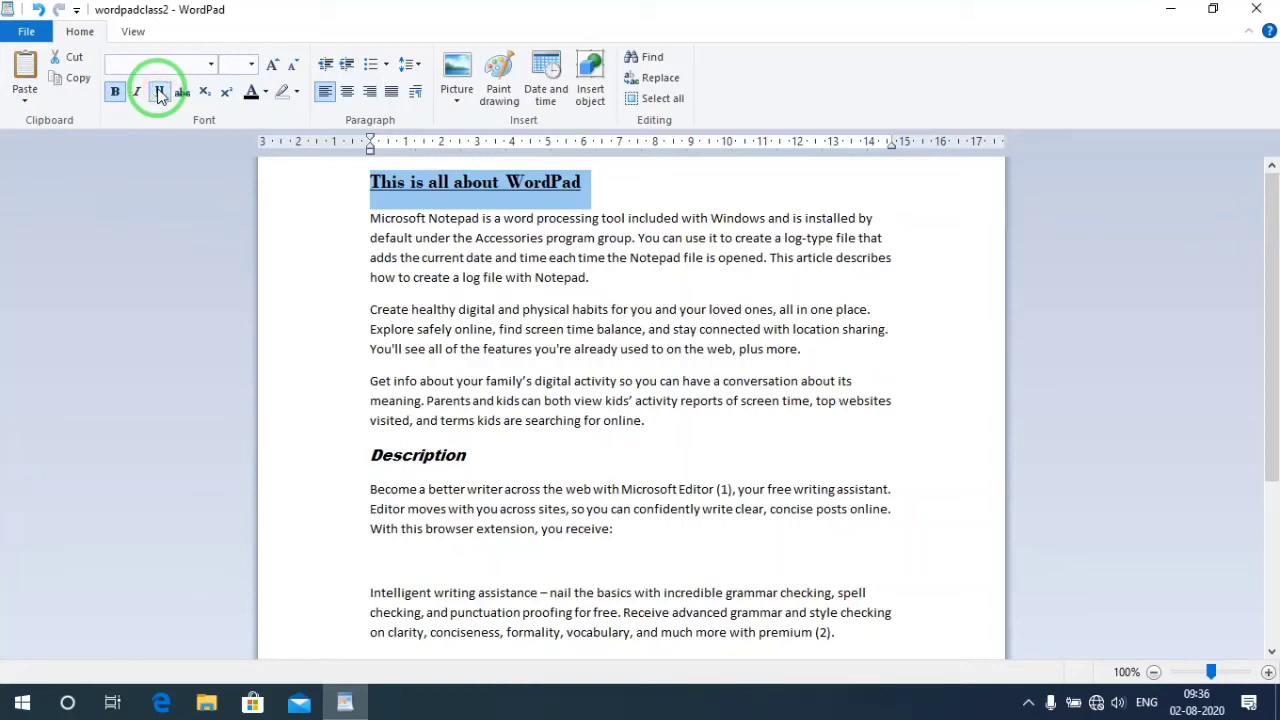
click(563, 463)
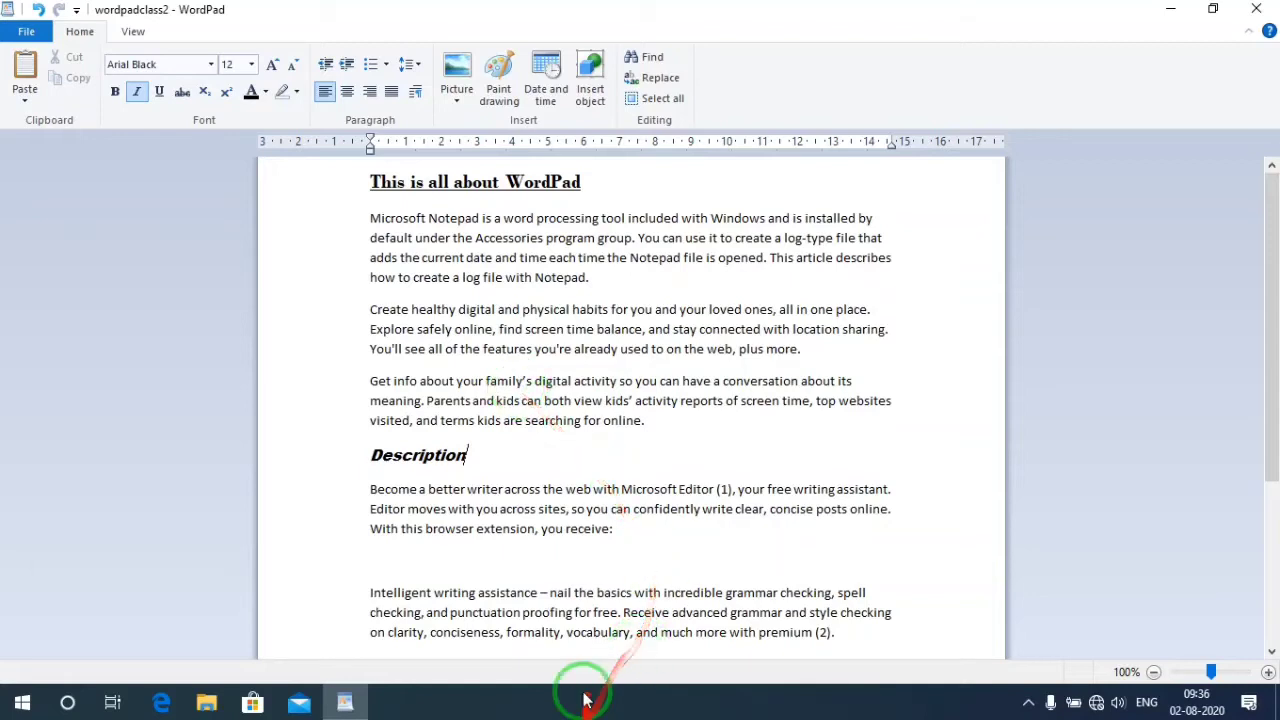
Add a line with 500 and, spaced apart from it, 250 below the paragraph ending "you receive:".
click(616, 530)
key(Return)
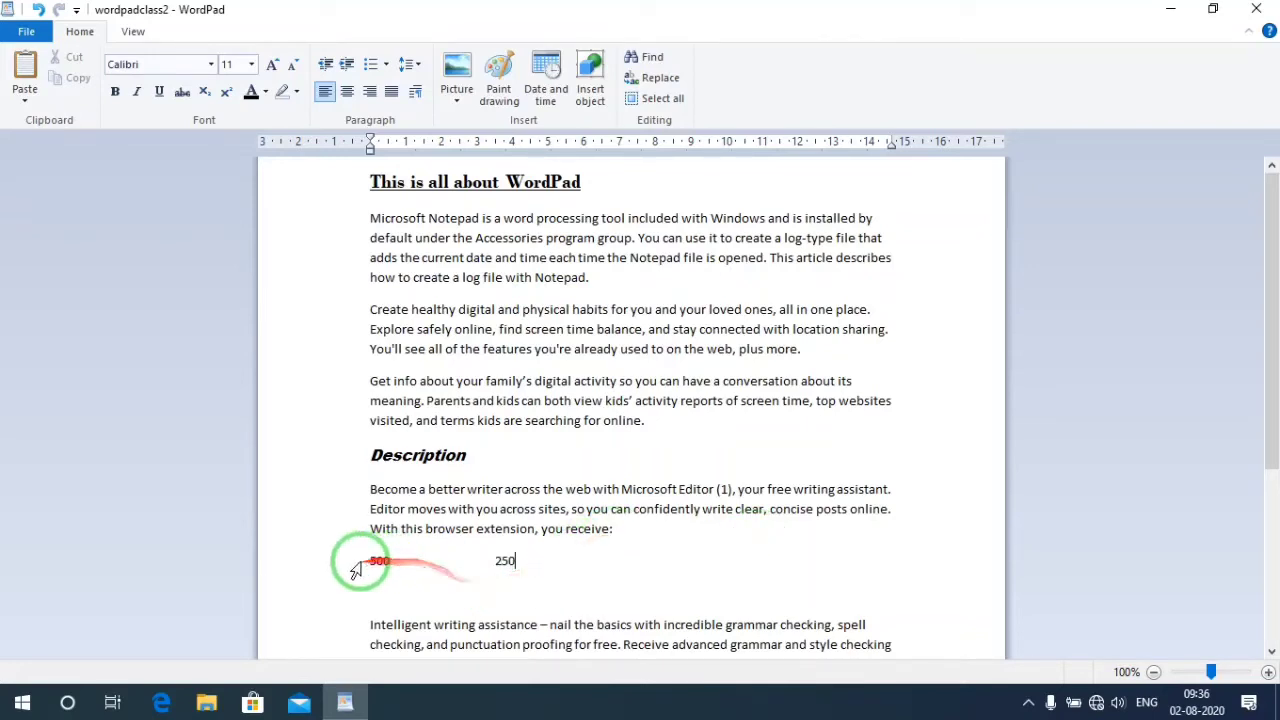
Apply strikethrough to the number 500 and remove it again.
drag(372, 565, 391, 563)
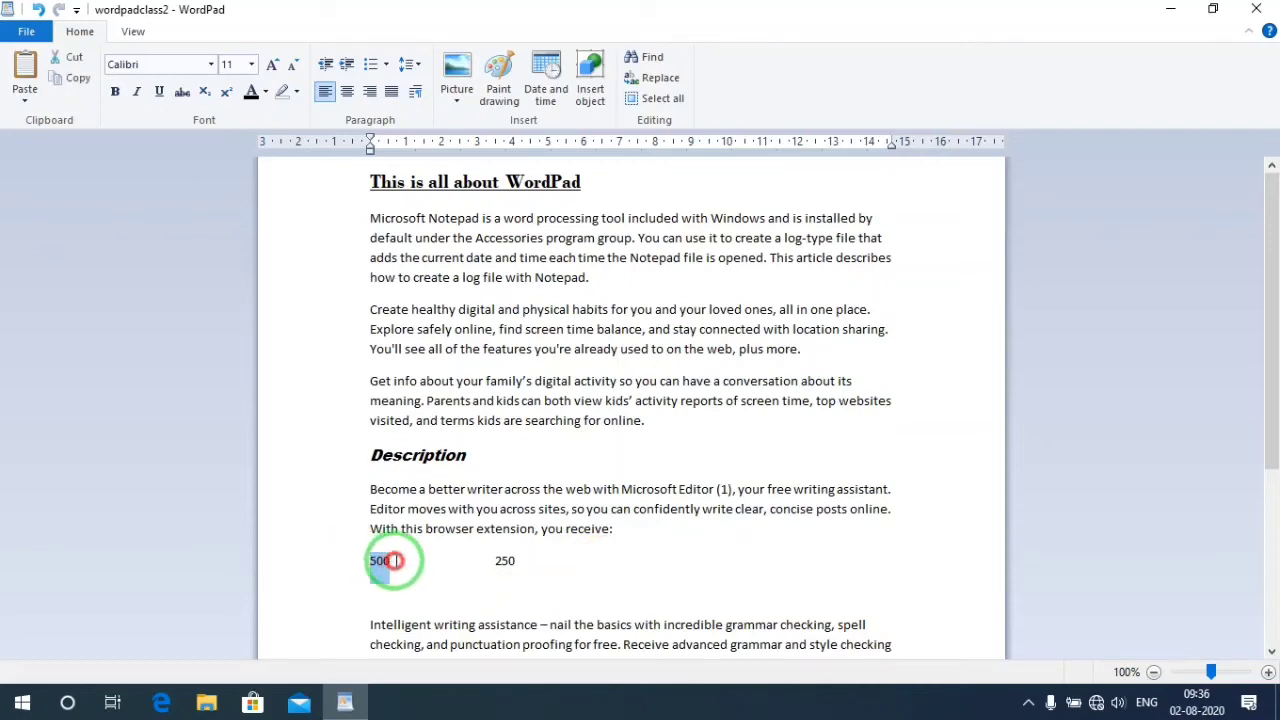
click(182, 91)
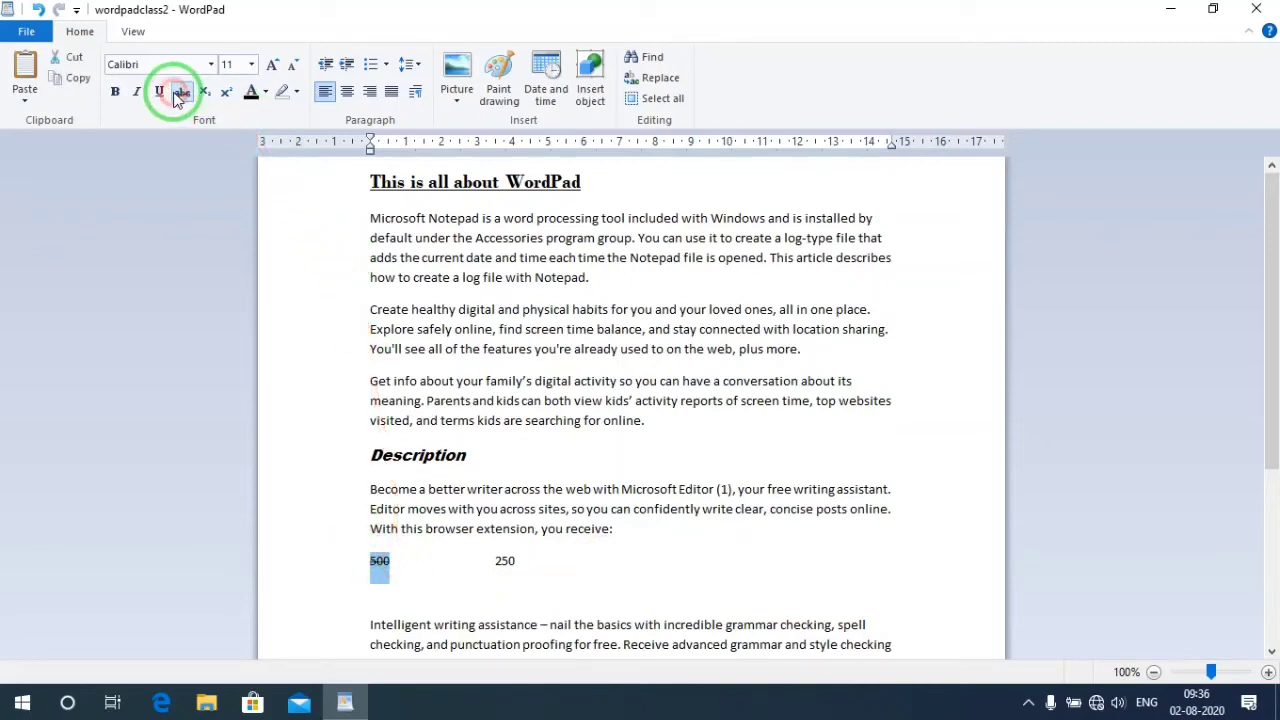
click(463, 578)
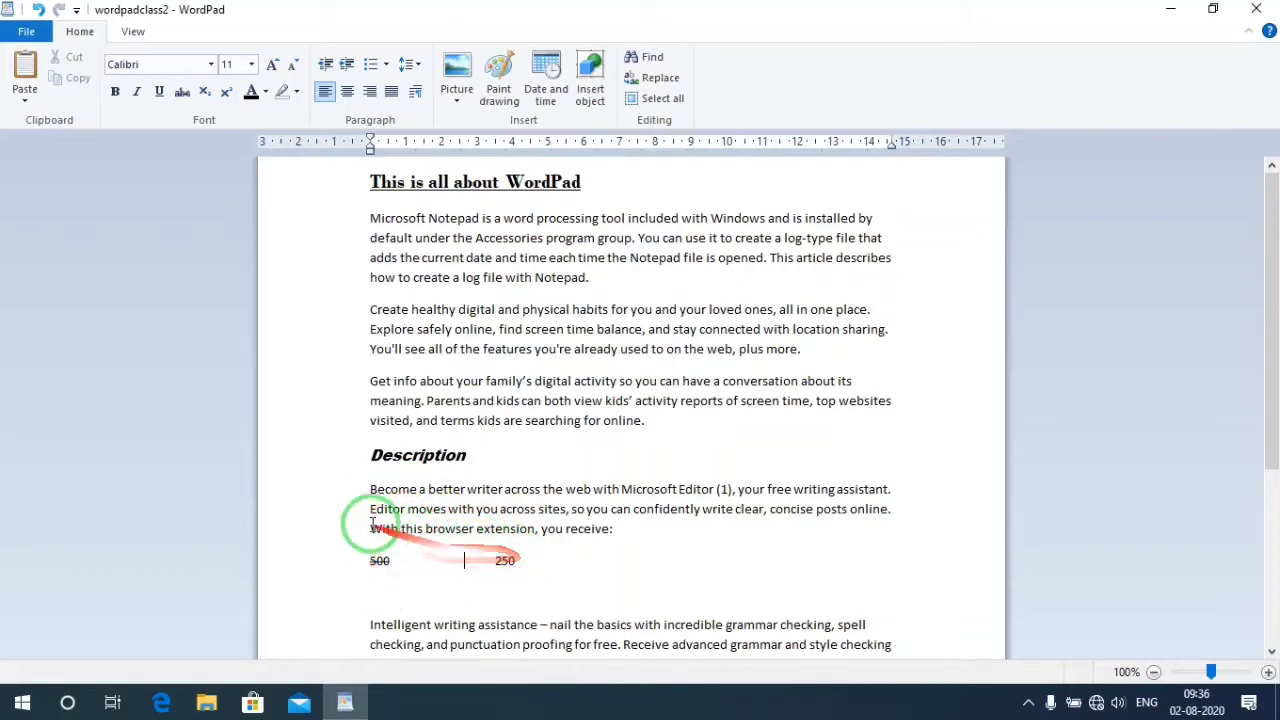
drag(405, 563, 314, 563)
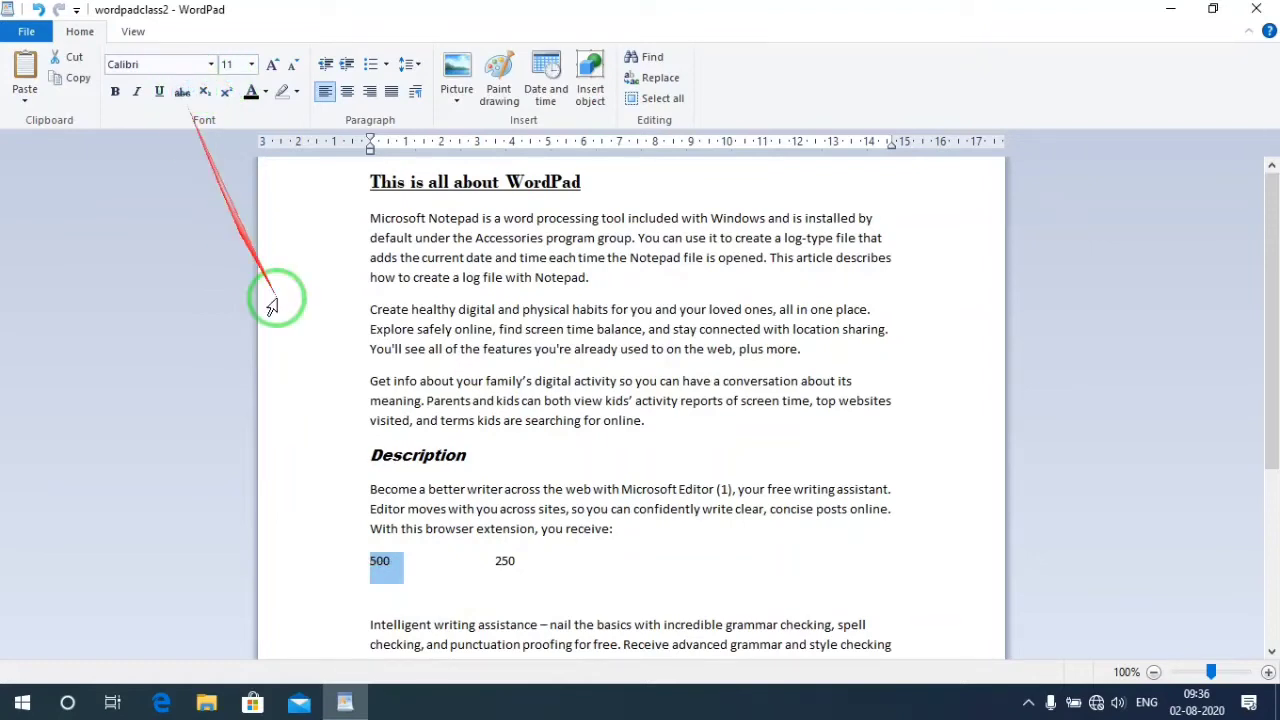
Add H2O on a new line below the numbers and format its 2 as subscript.
click(569, 573)
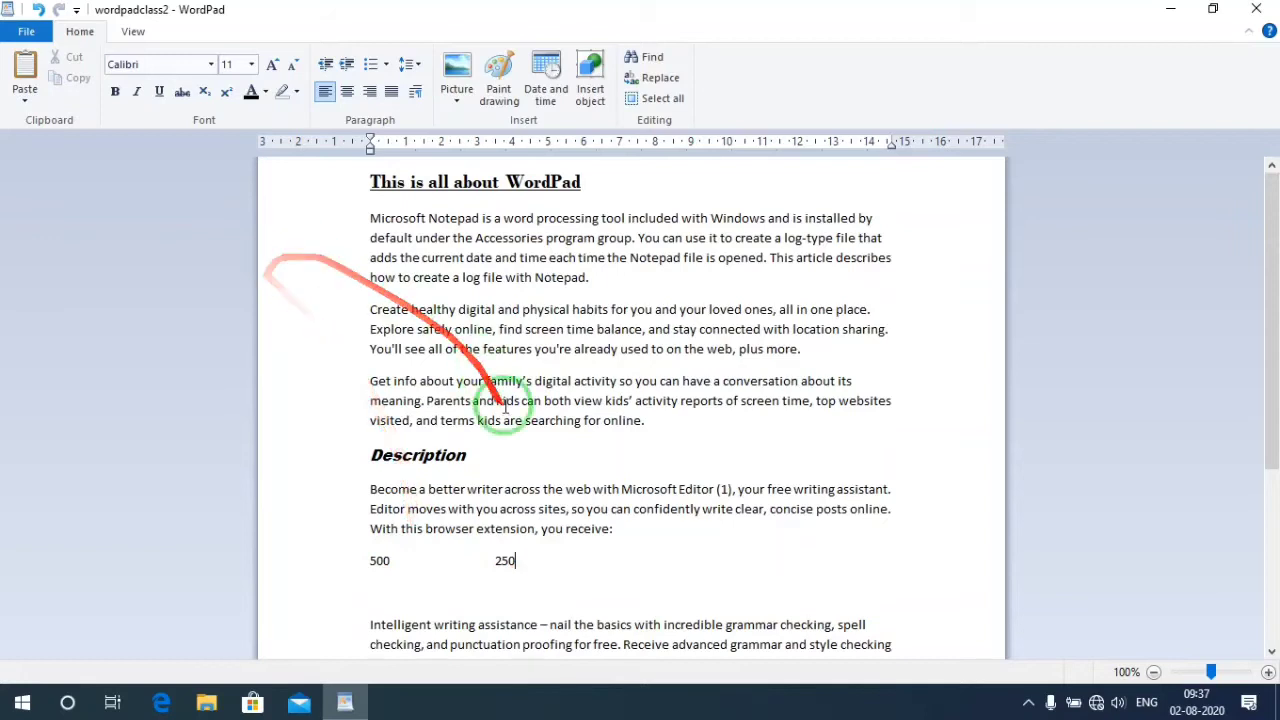
key(Return)
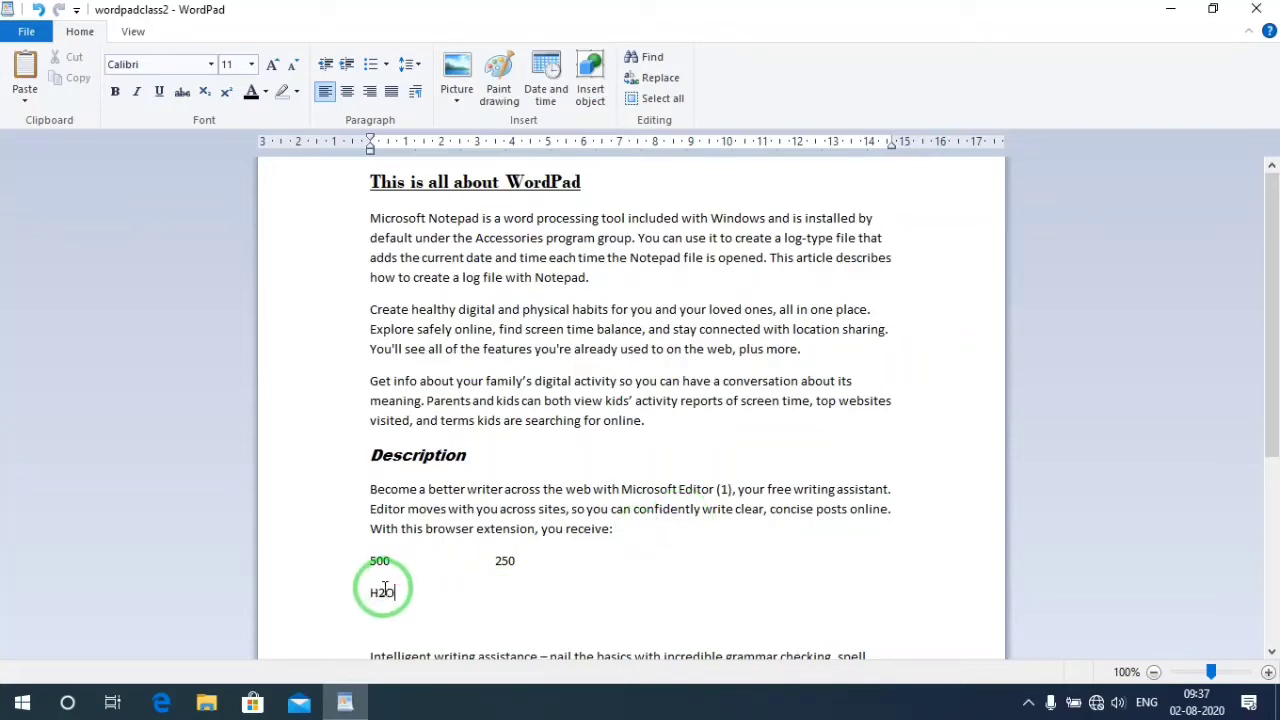
drag(385, 590, 377, 590)
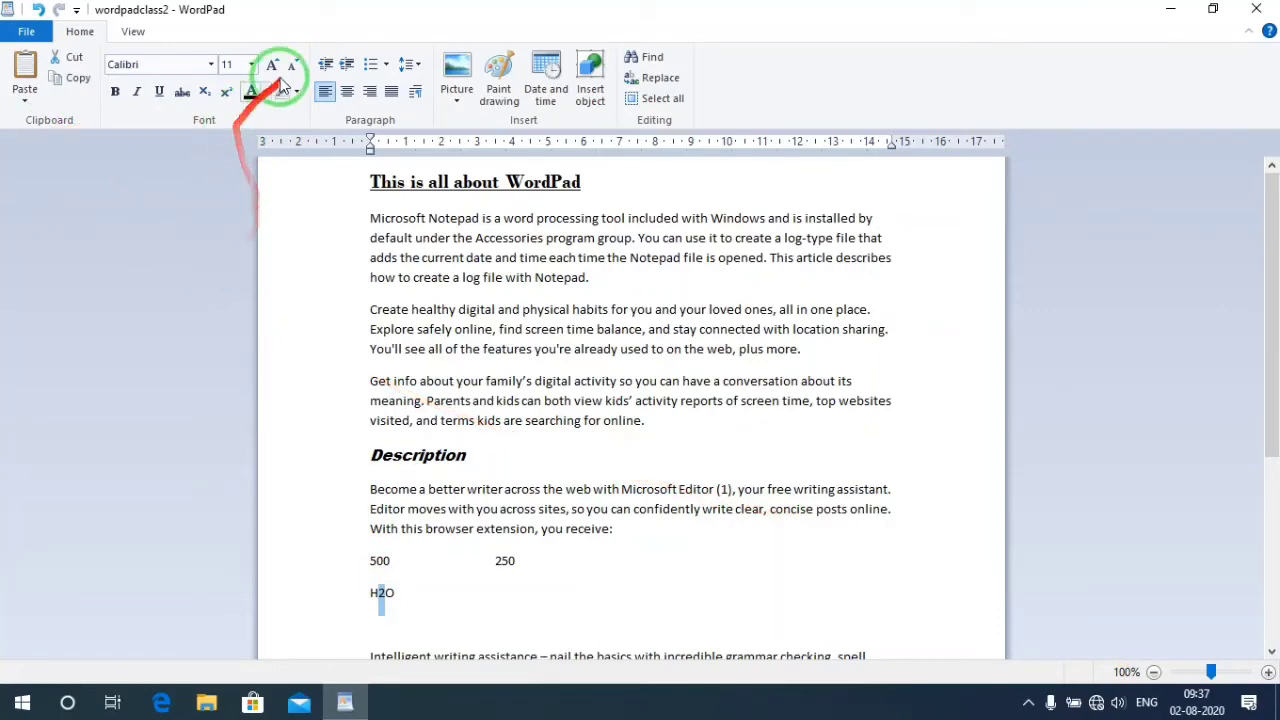
click(204, 92)
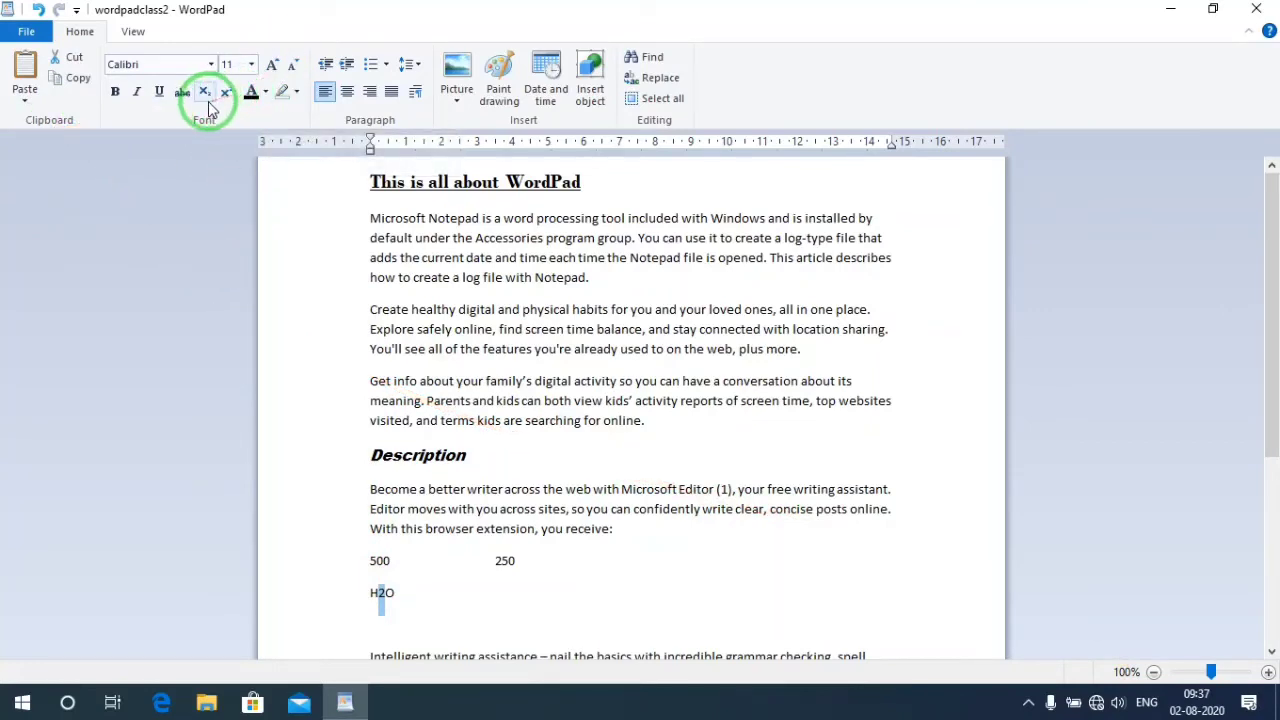
Enter X2+Y2 beside the water formula and format both 2s as superscript.
click(426, 597)
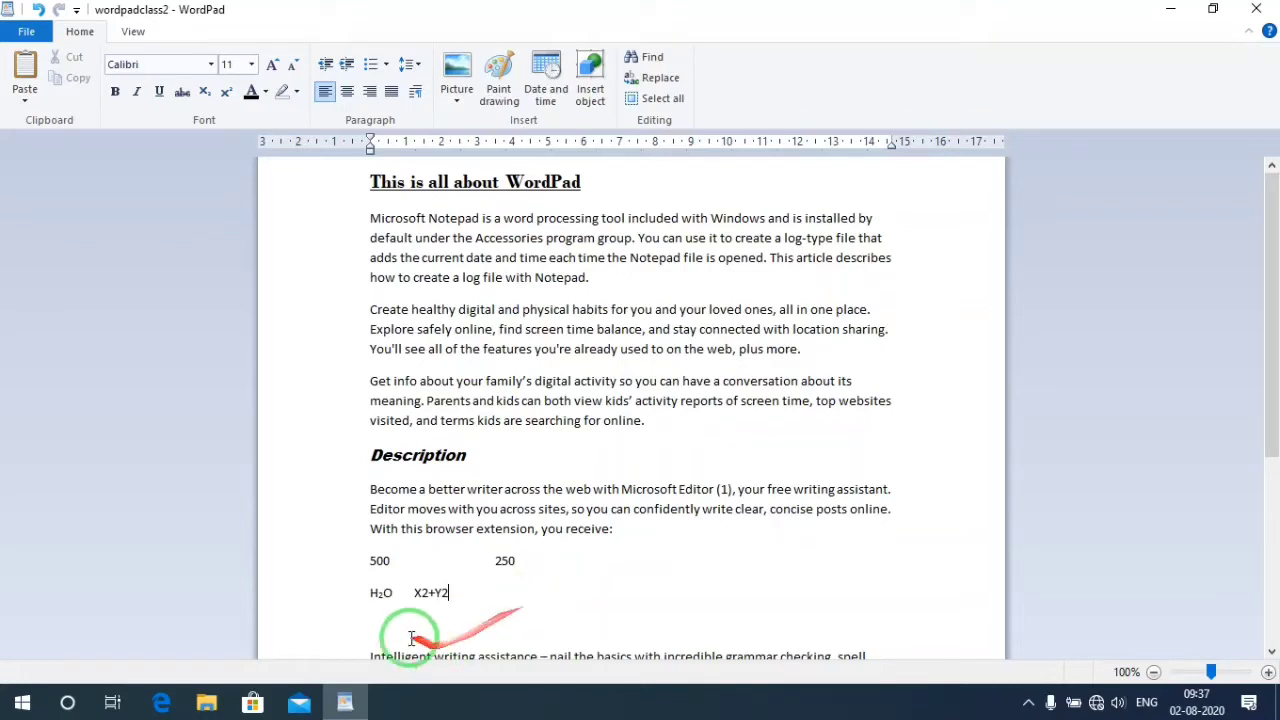
click(424, 591)
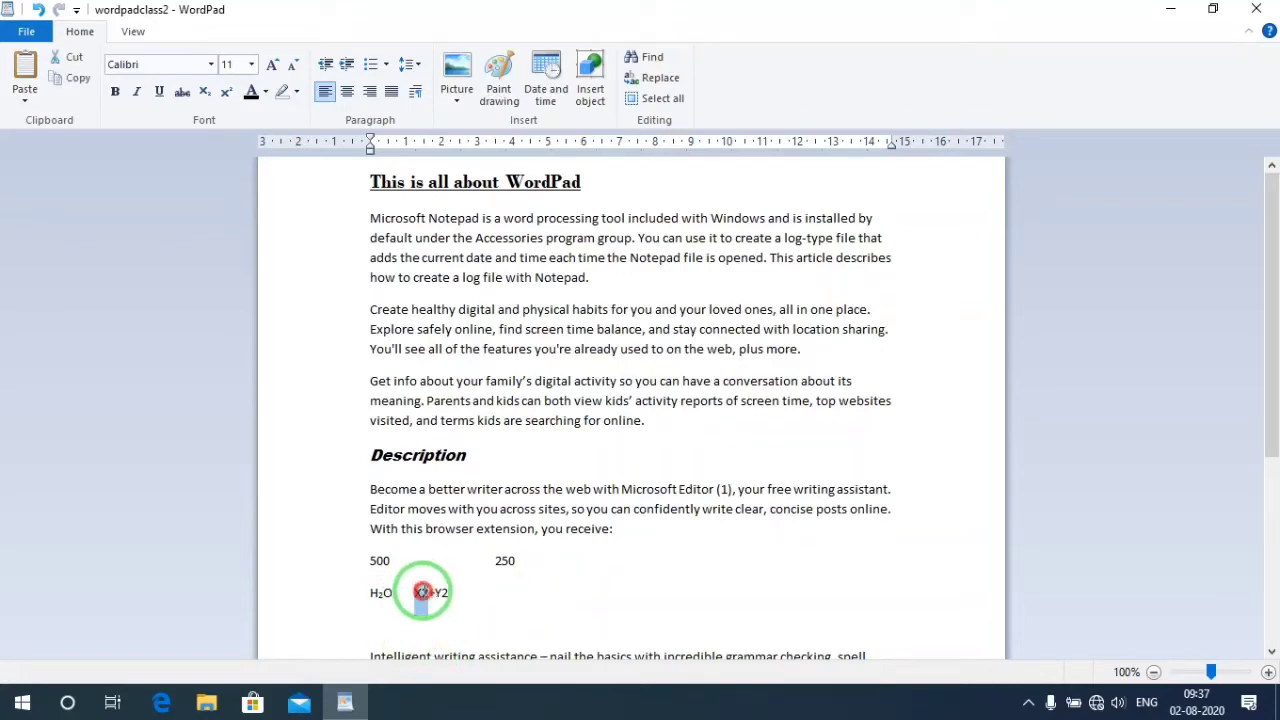
double_click(421, 592)
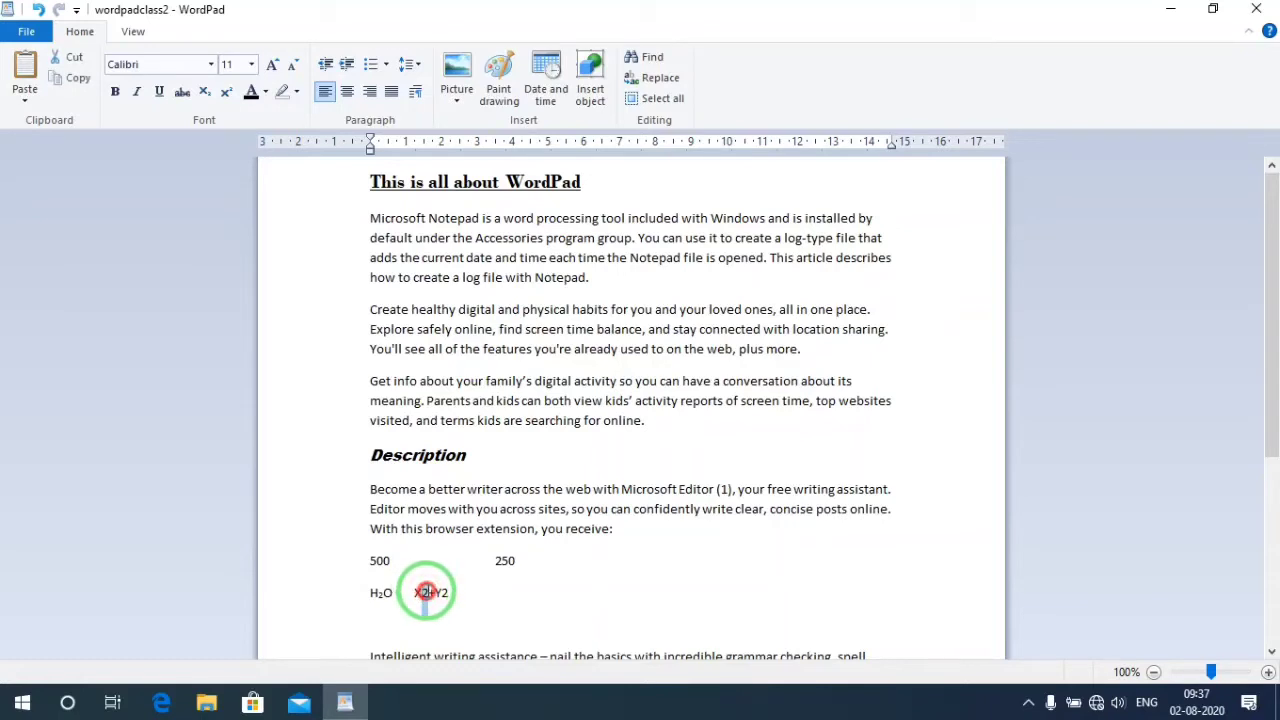
click(226, 94)
click(430, 591)
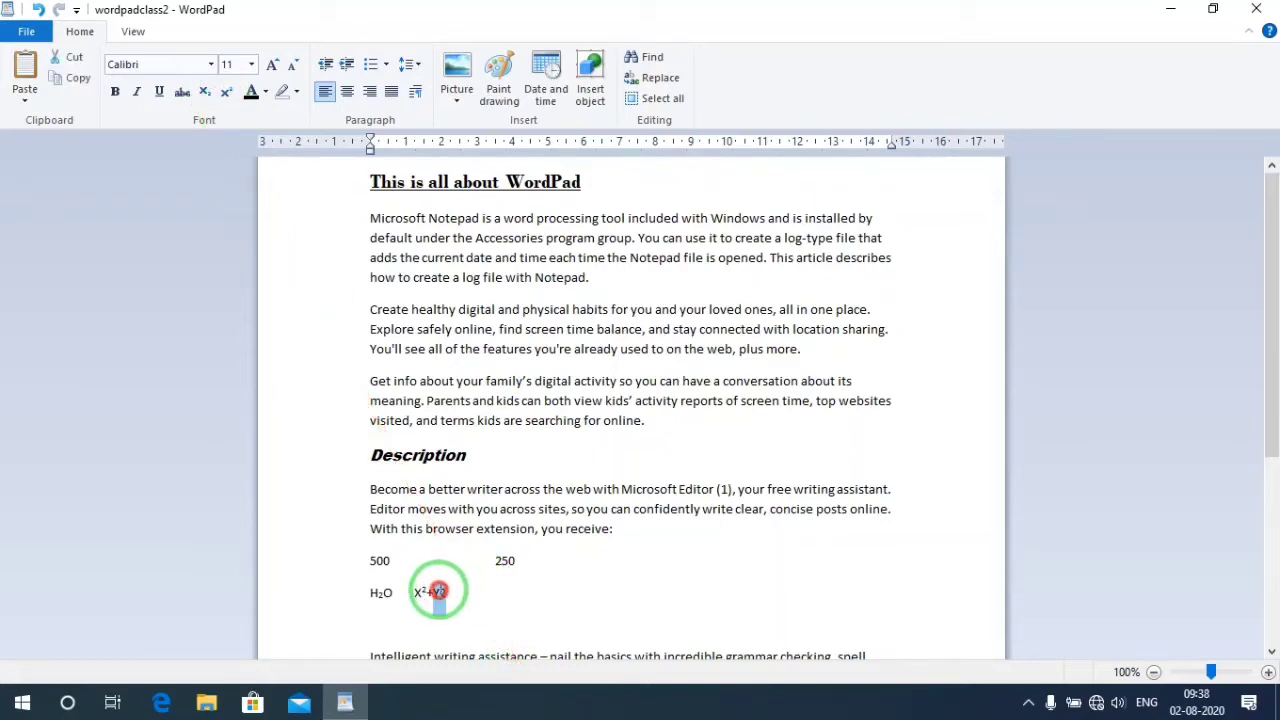
drag(447, 591, 314, 378)
click(226, 91)
click(530, 613)
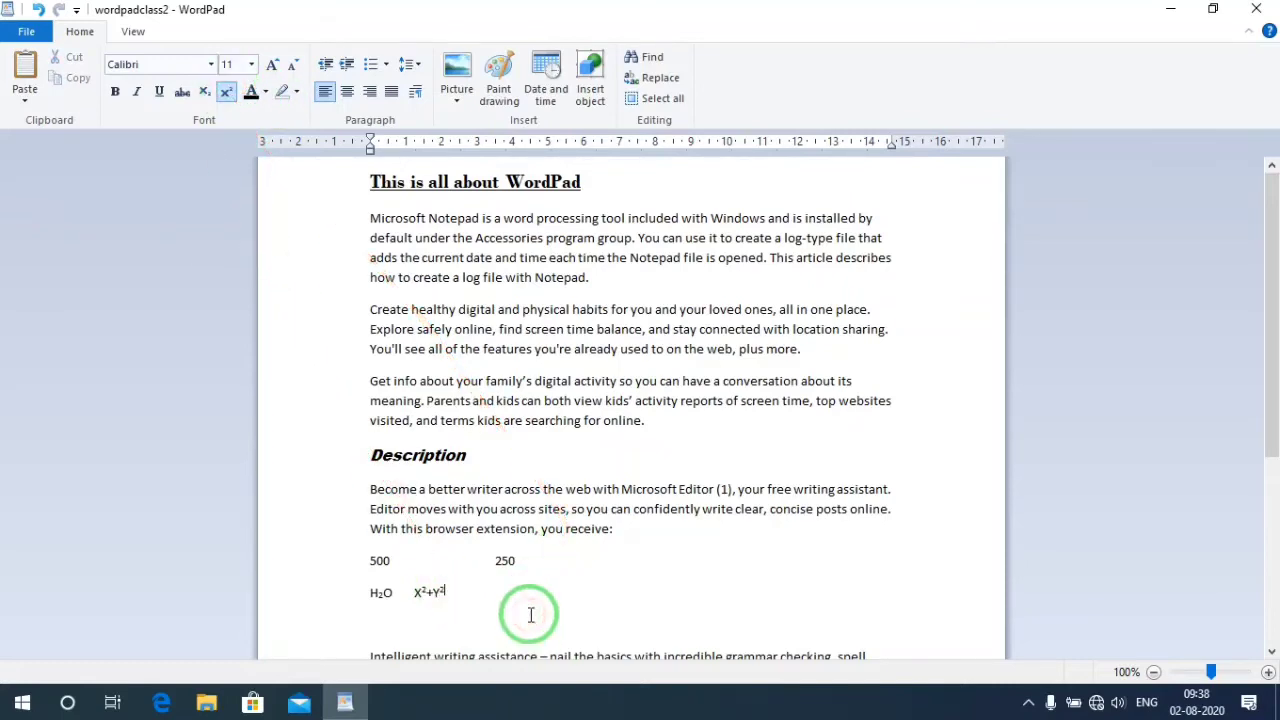
Enlarge the number line and the formula line together to font size 18 with Grow font.
drag(486, 603, 360, 568)
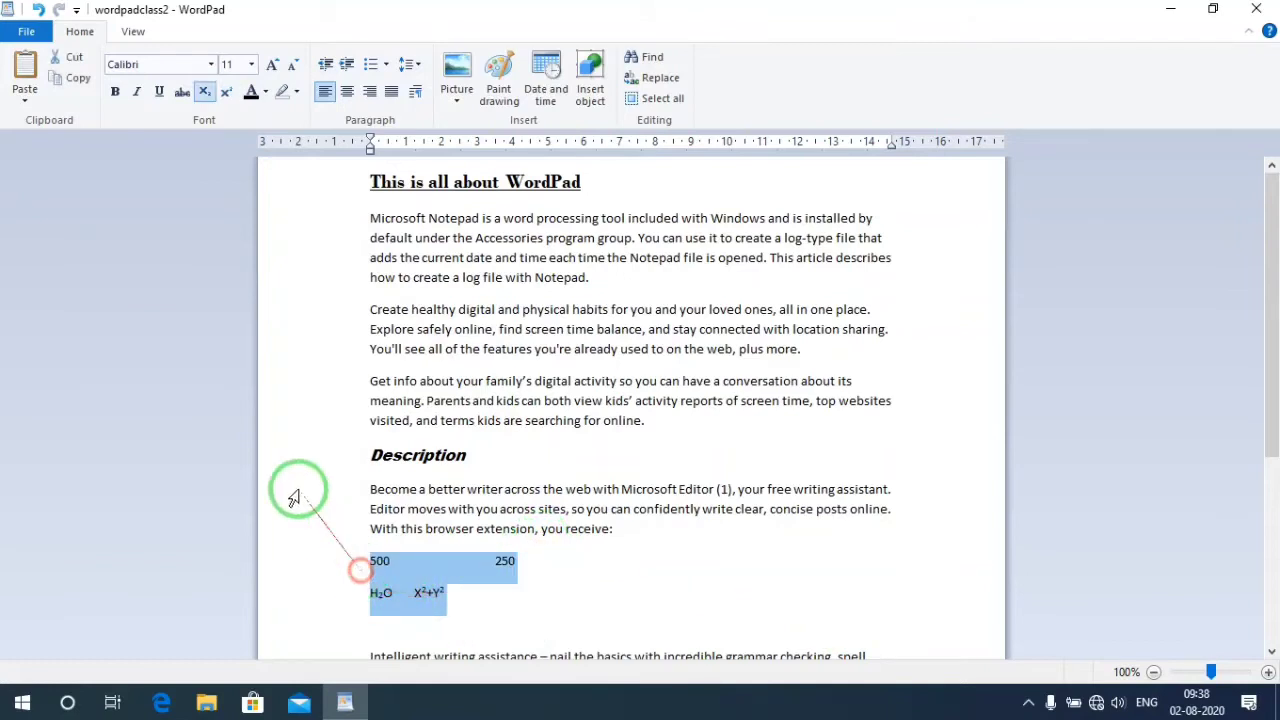
click(273, 66)
click(273, 66)
click(274, 67)
click(273, 66)
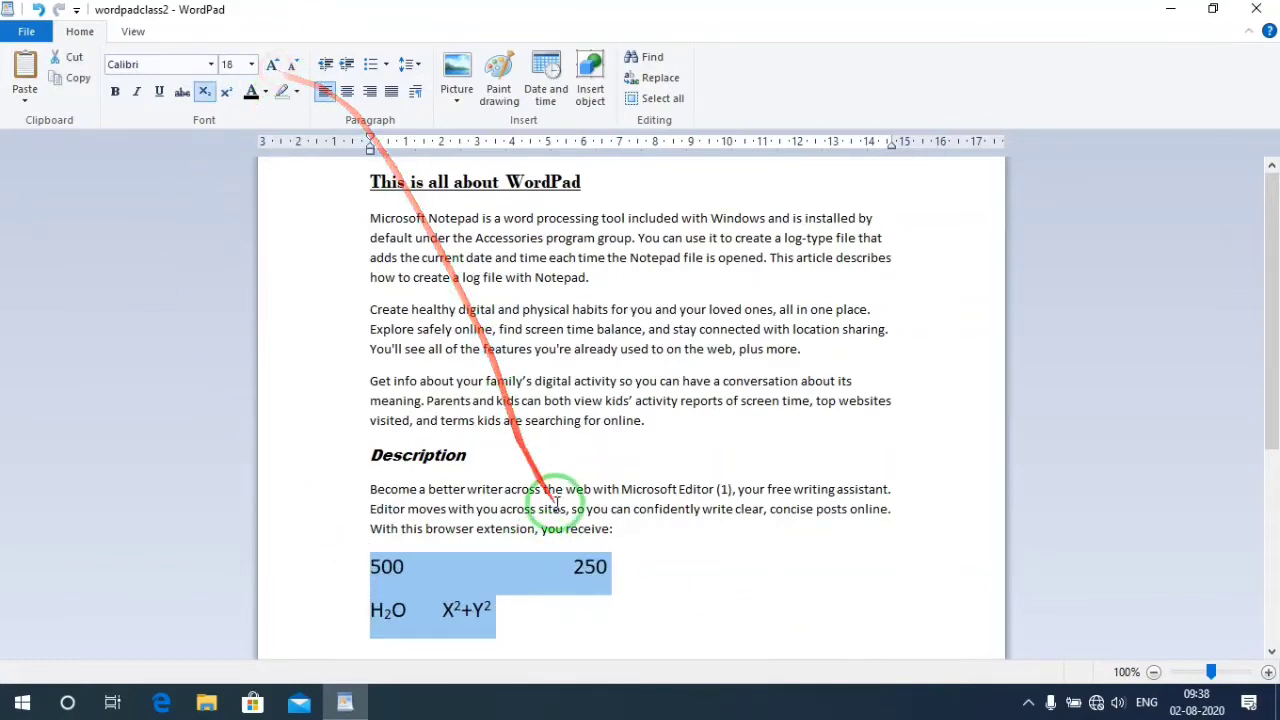
scroll(608, 640, down, 6)
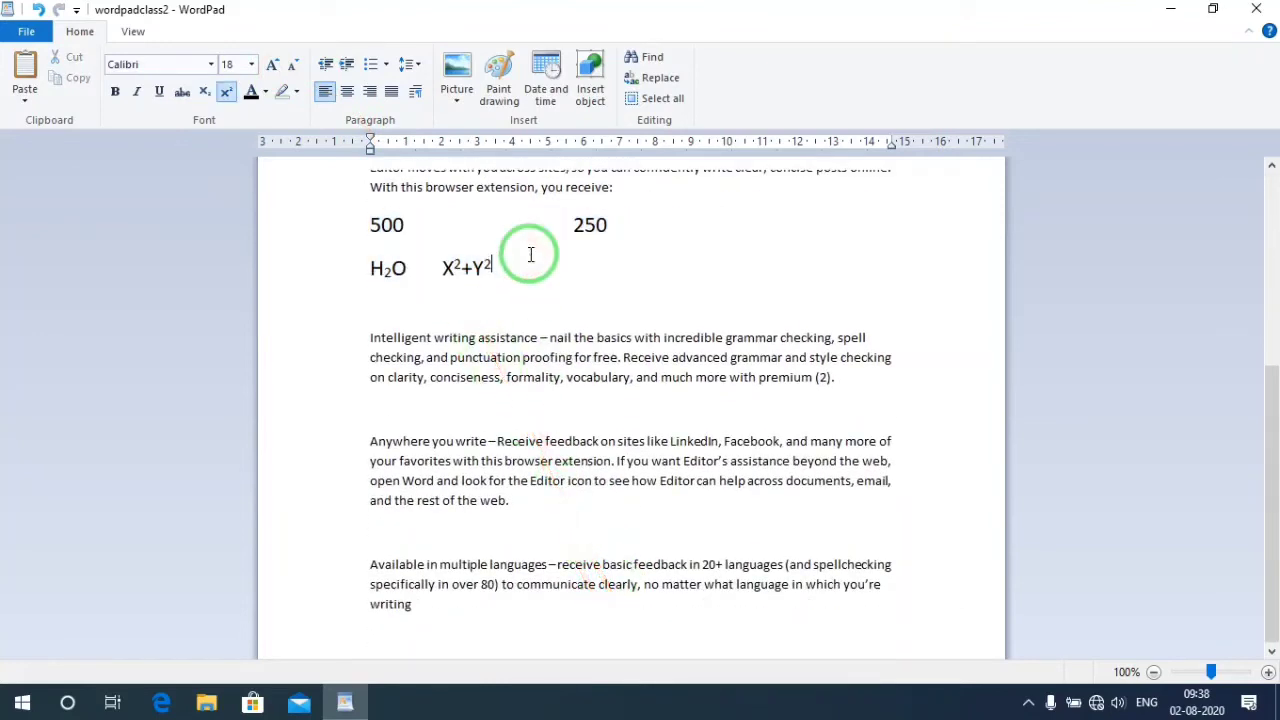
scroll(531, 254, up, 5)
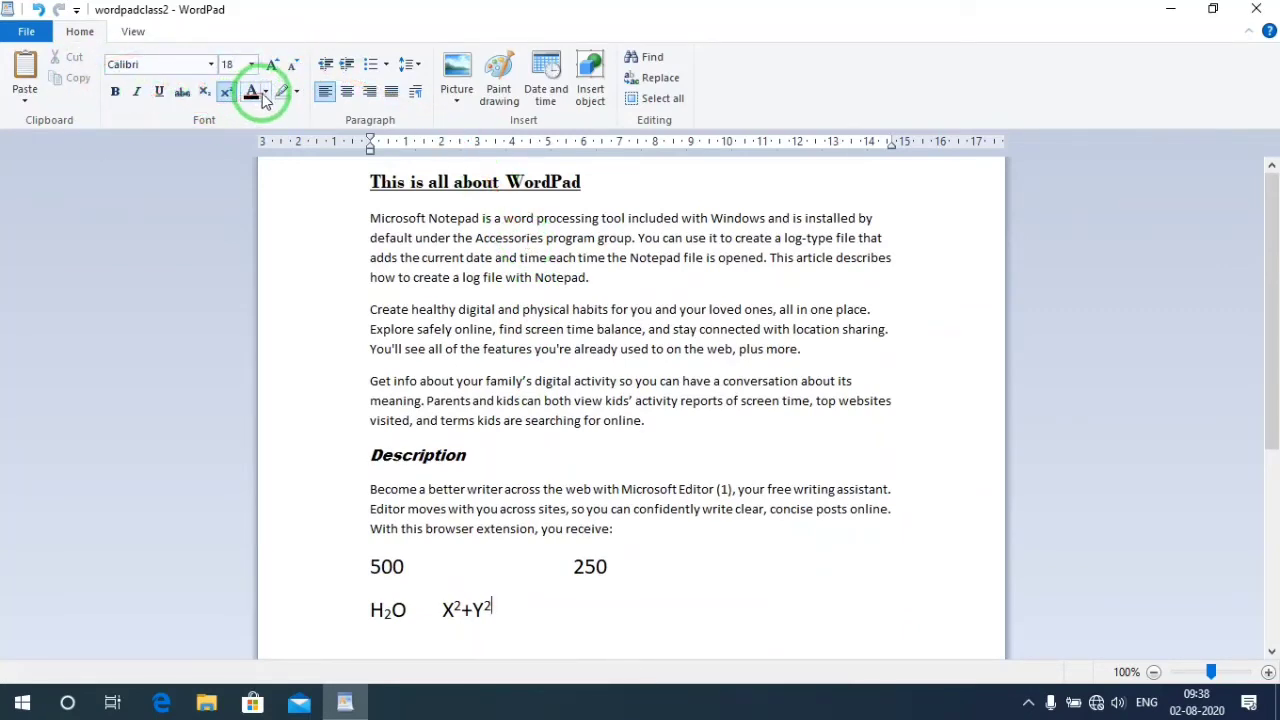
Change the font colour of the title "This is all about WordPad" to bright red.
drag(370, 182, 578, 203)
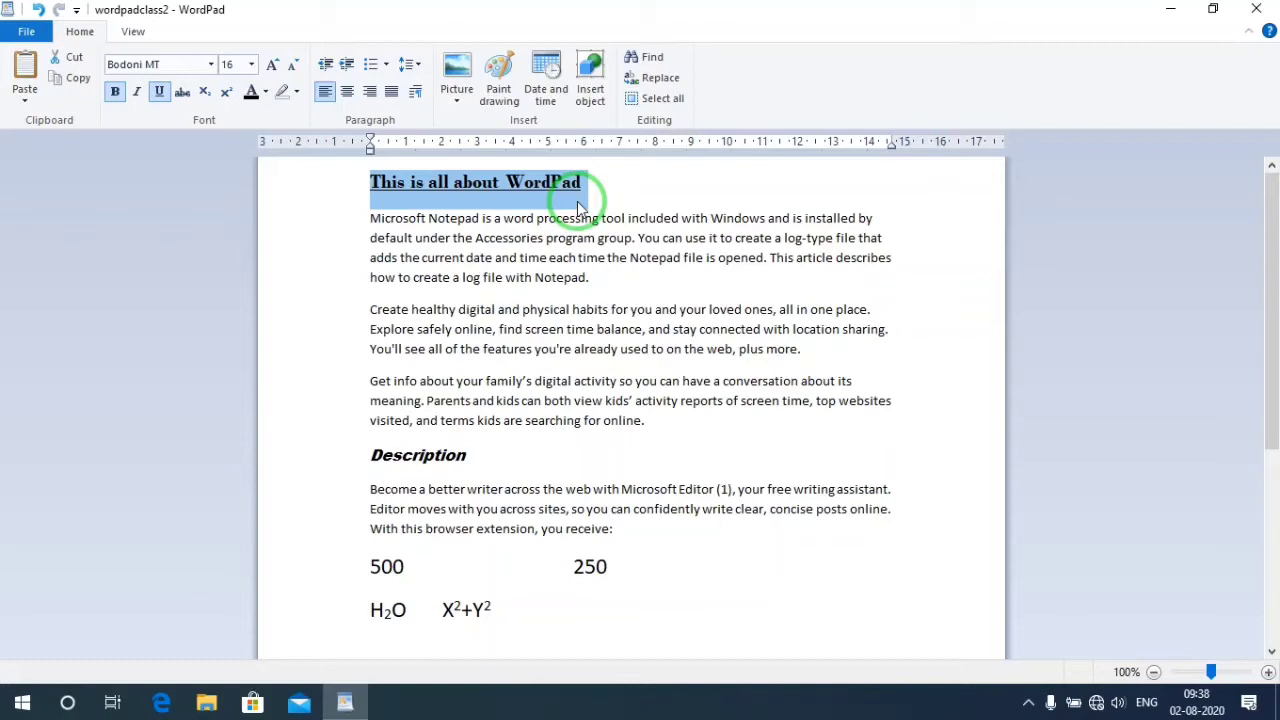
click(265, 92)
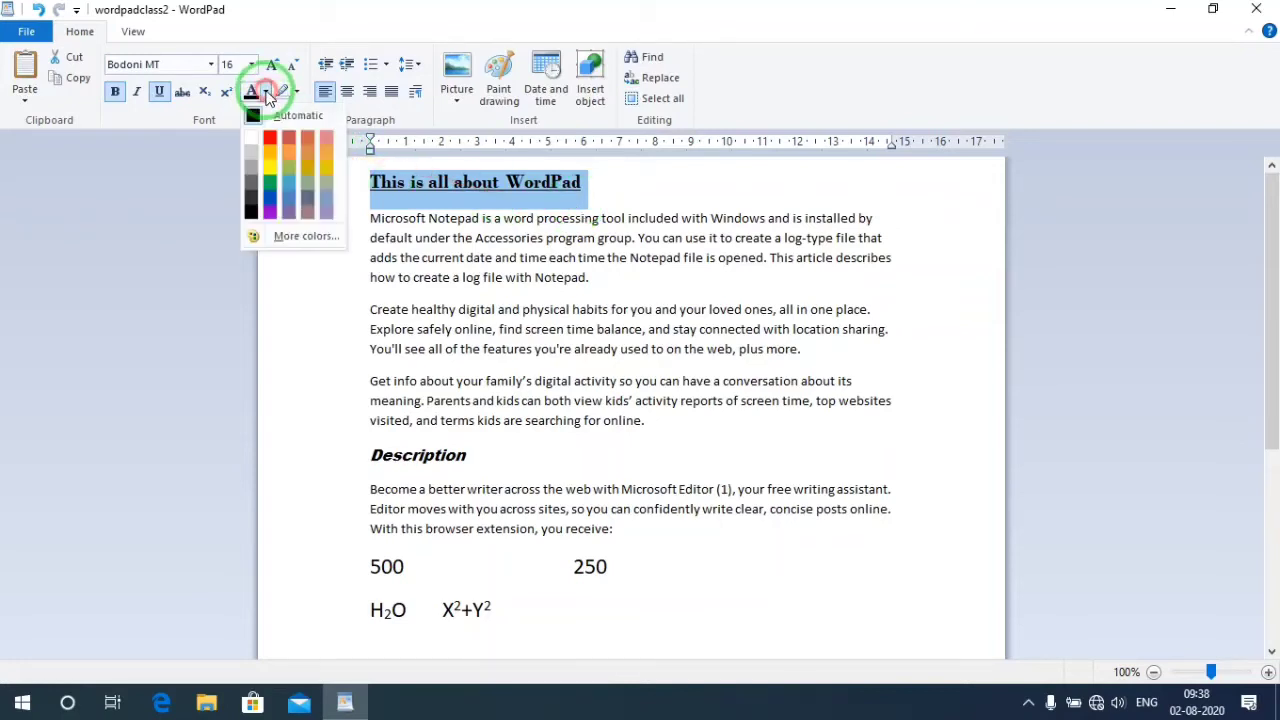
click(270, 146)
click(651, 217)
drag(462, 462, 310, 438)
click(385, 326)
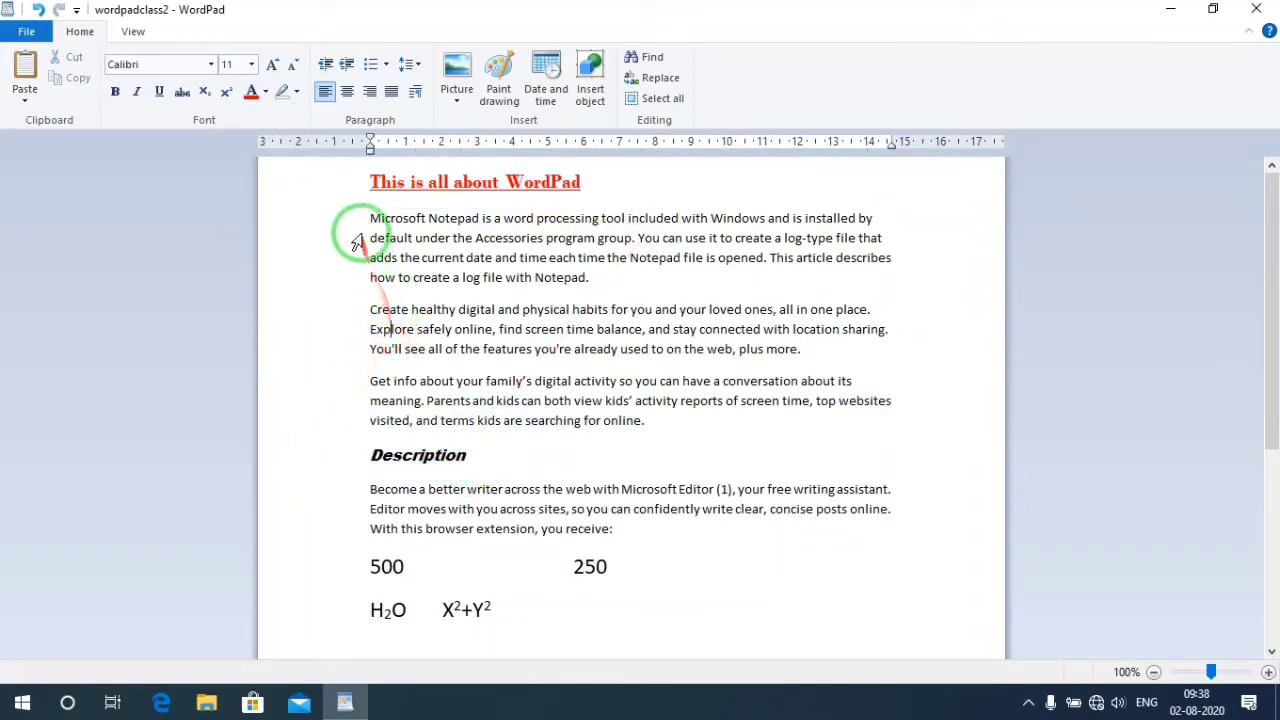
Colour the text of the three paragraphs between the title and the "Description" heading muted red.
drag(371, 216, 690, 421)
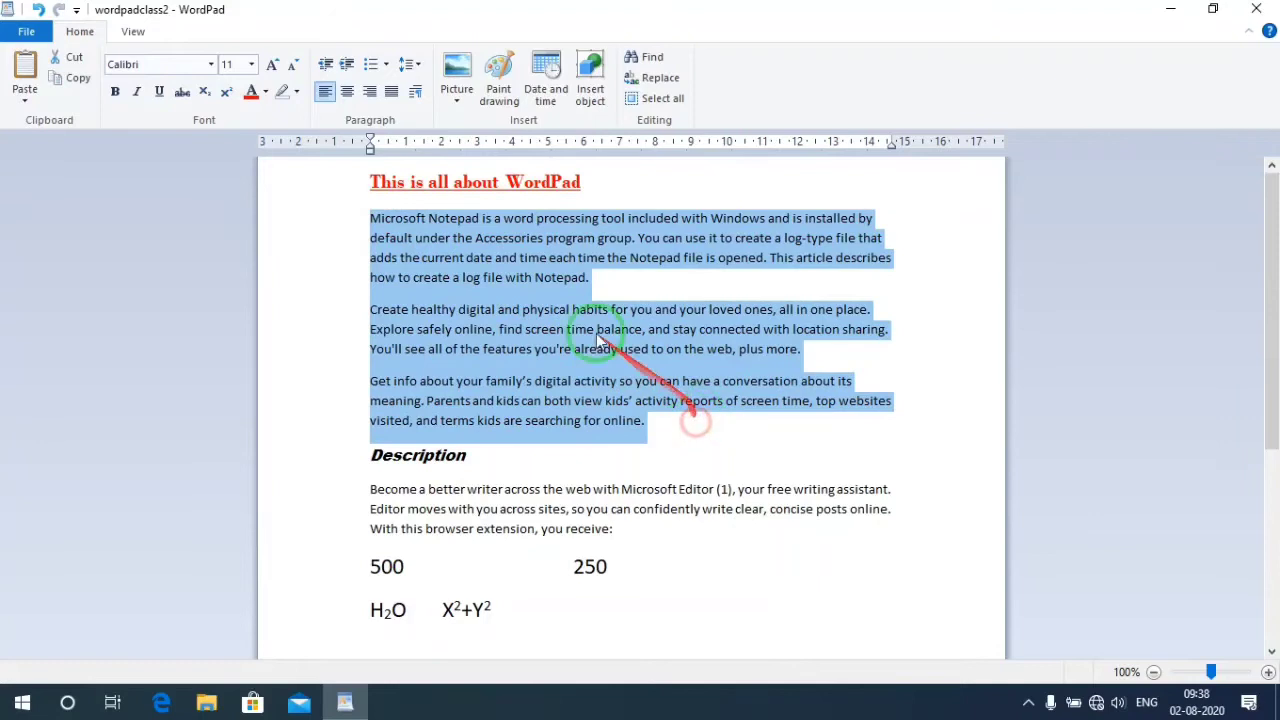
click(265, 91)
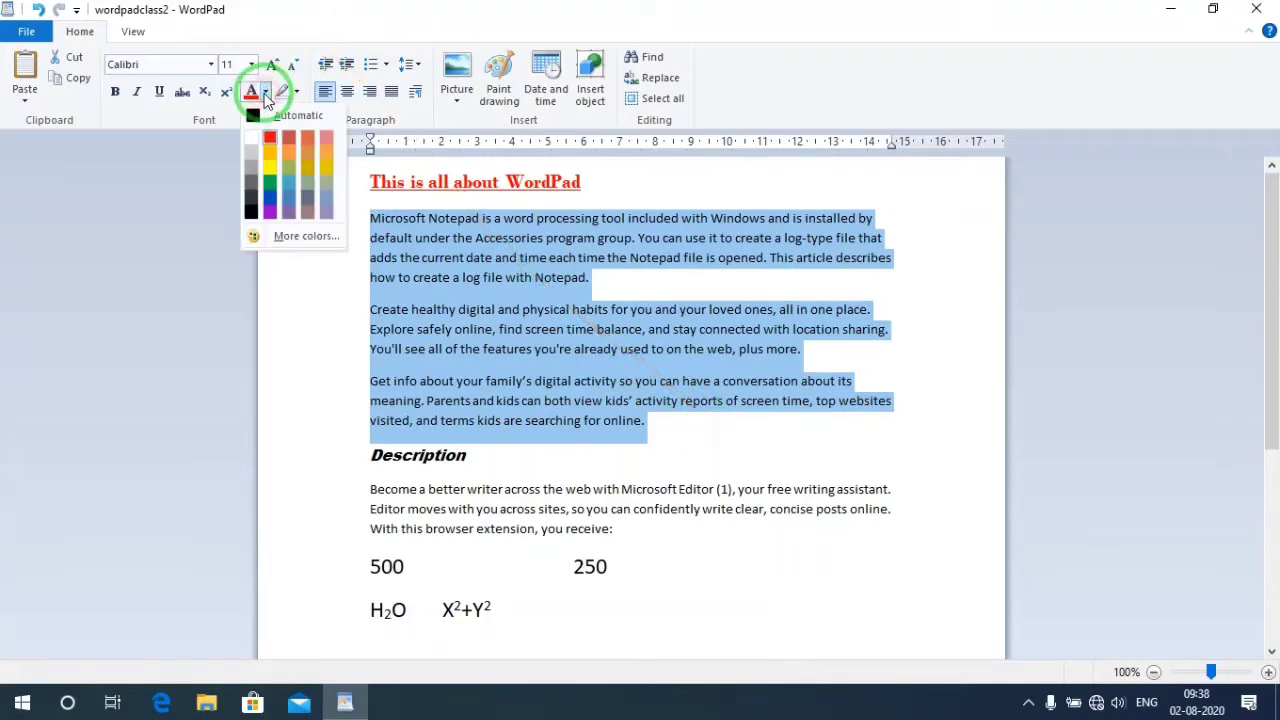
click(289, 138)
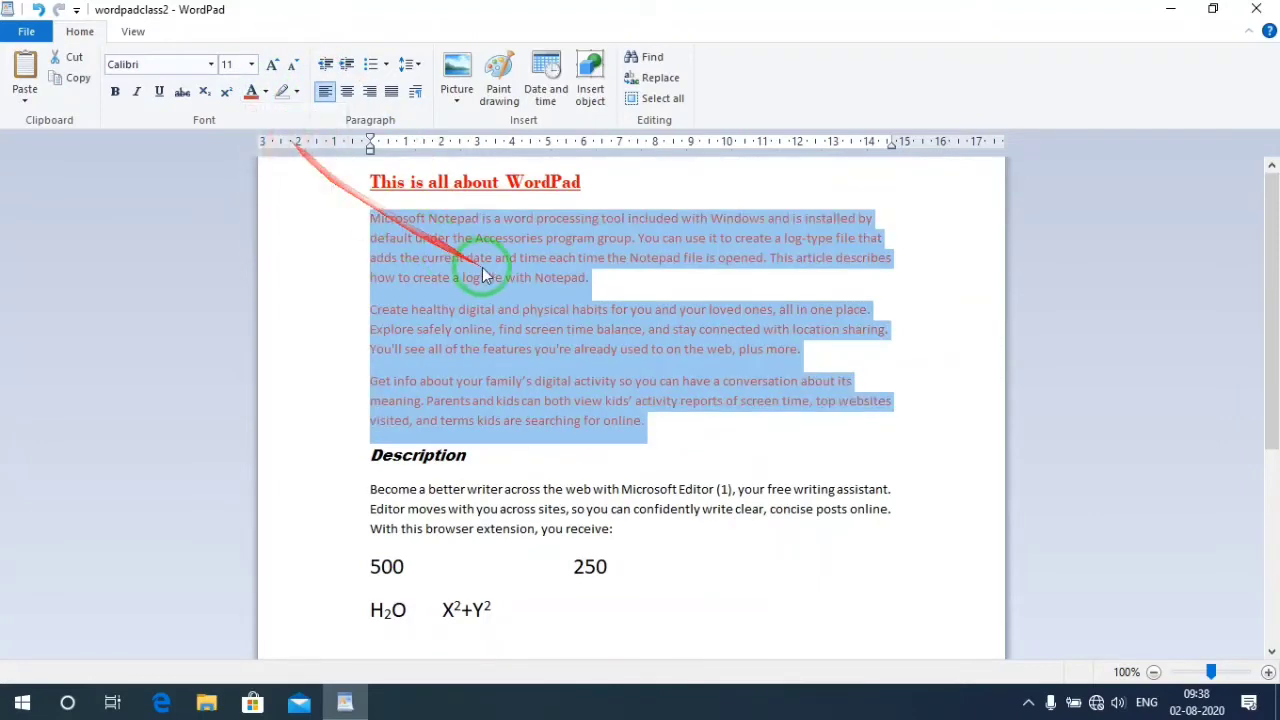
click(480, 271)
Change the font colour of the three paragraphs between the title and "Description" to blue.
drag(371, 216, 666, 414)
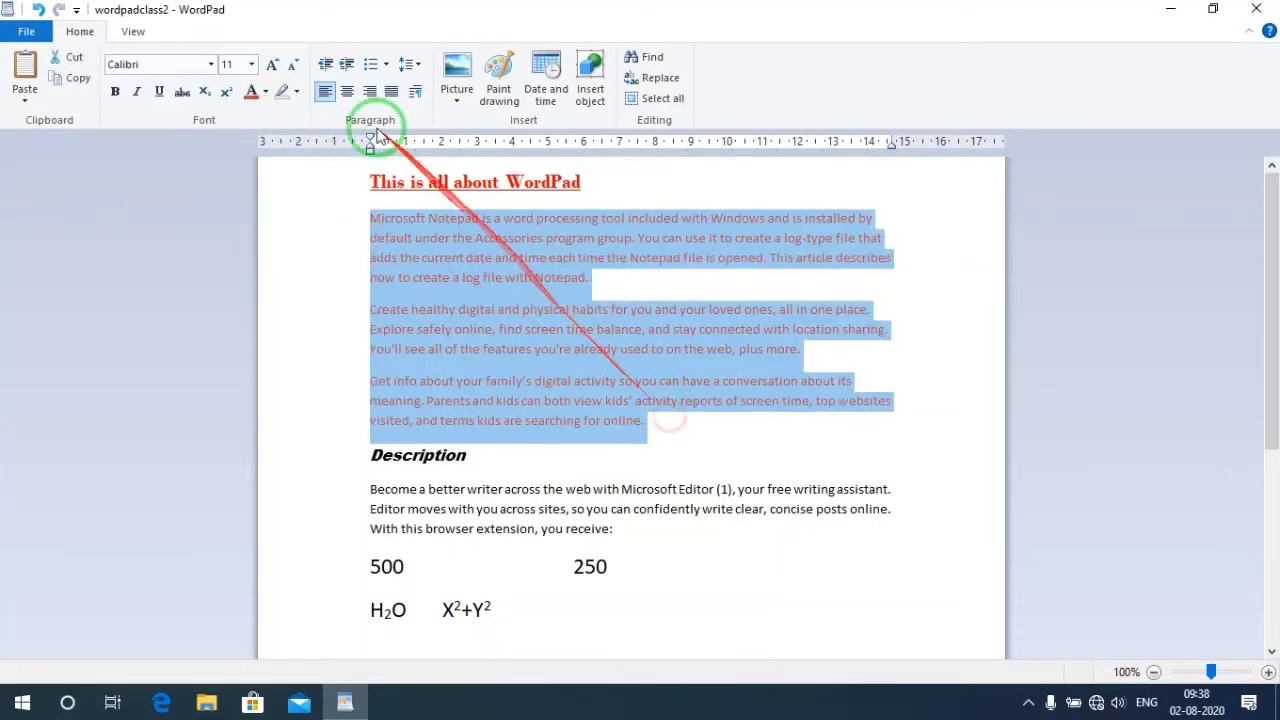
click(268, 91)
click(272, 203)
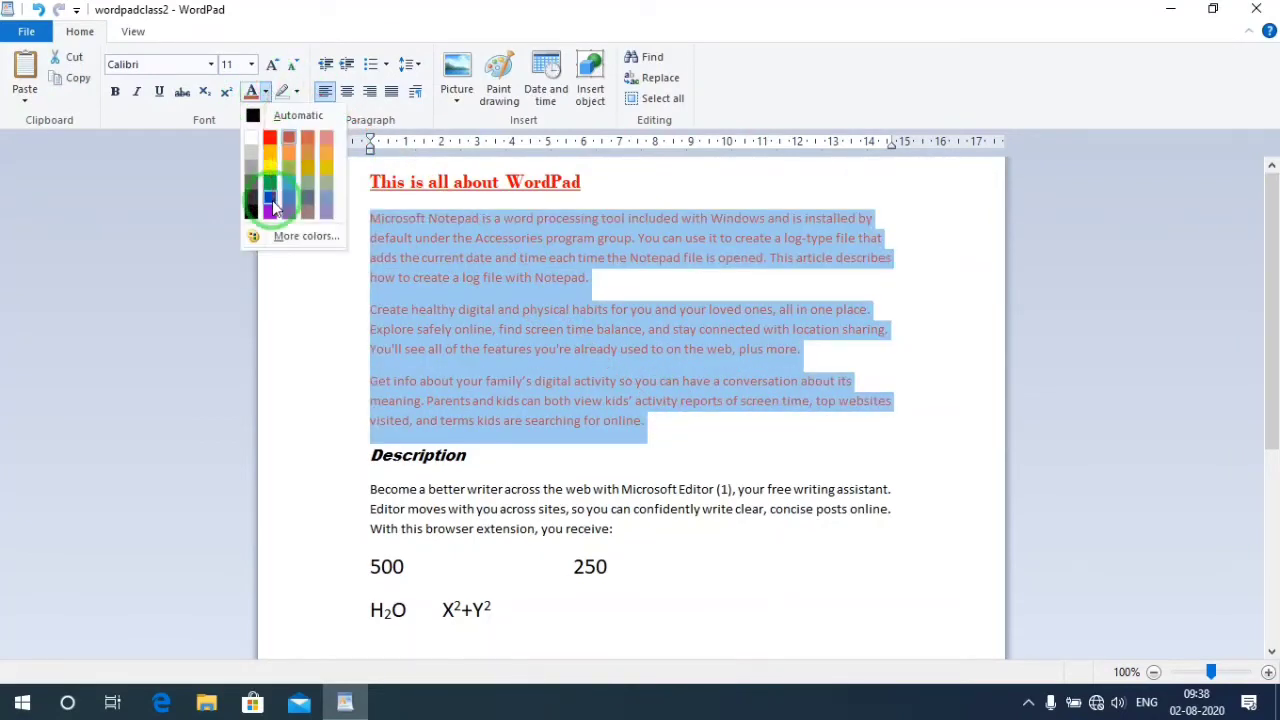
click(537, 310)
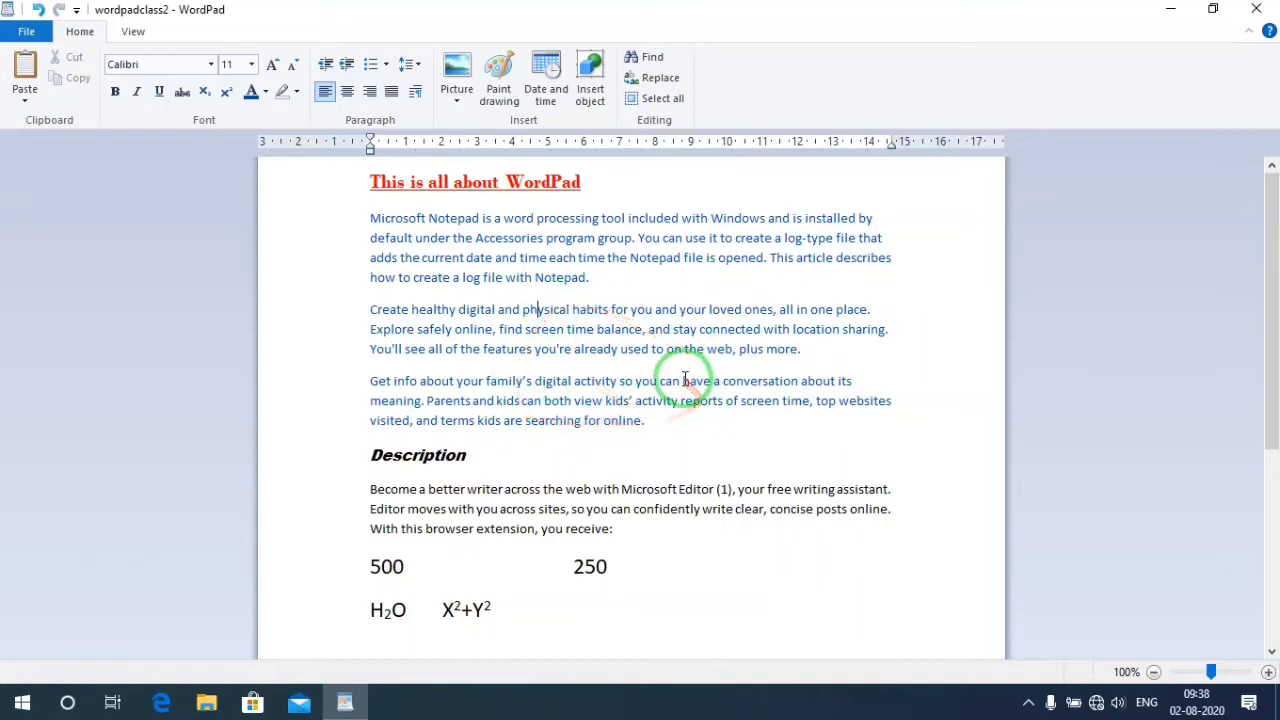
Colour the three paragraphs between the title and "Description" with a custom purple of hue 181, saturation 190, luminosity 123.
drag(648, 424, 375, 219)
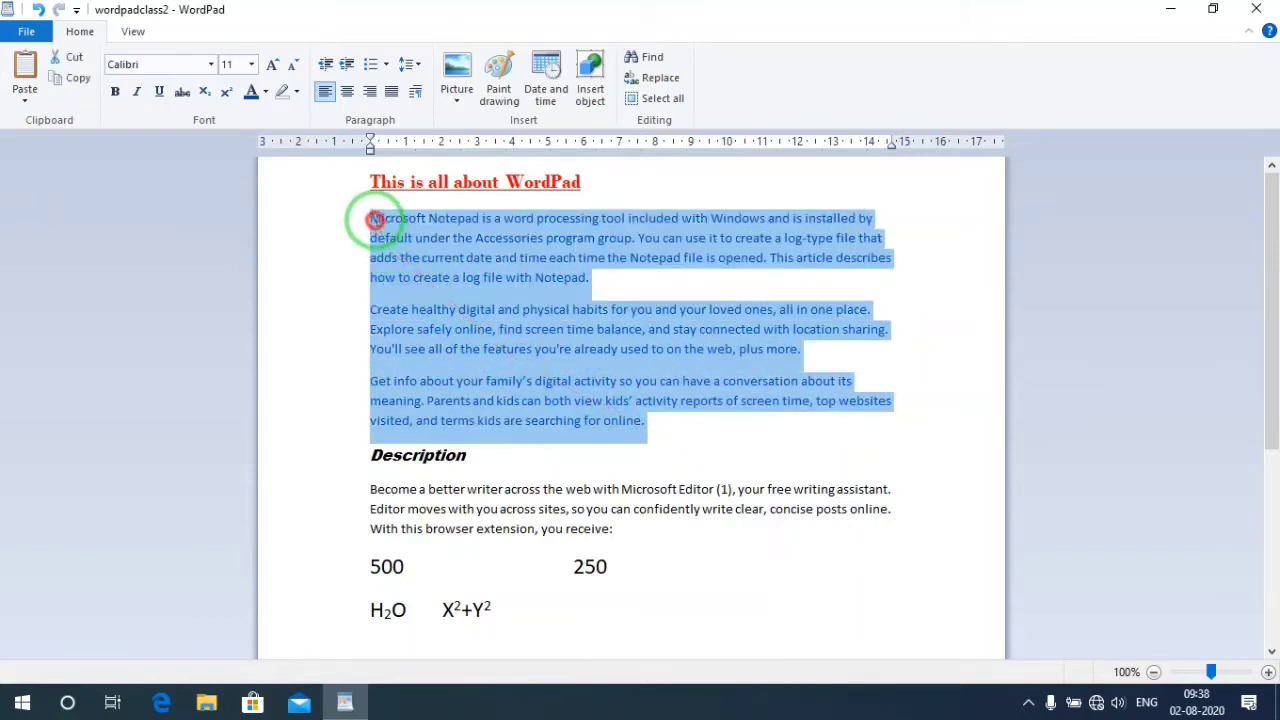
click(265, 92)
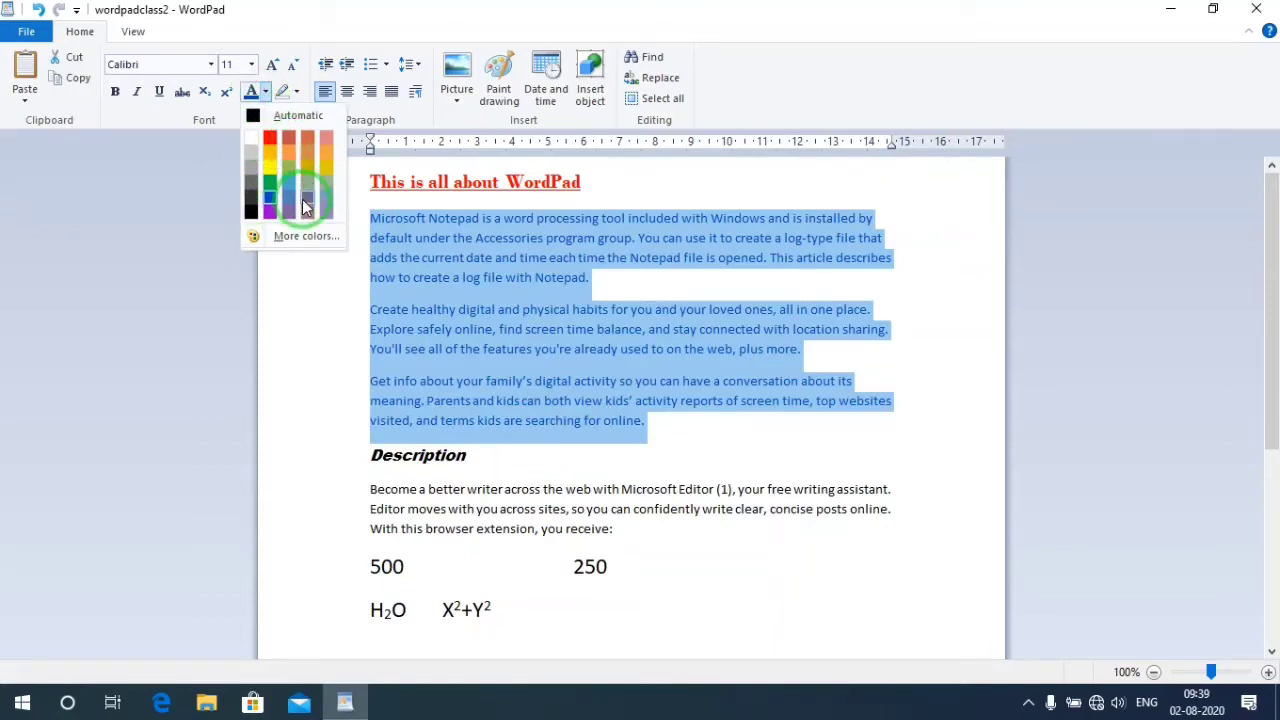
click(303, 234)
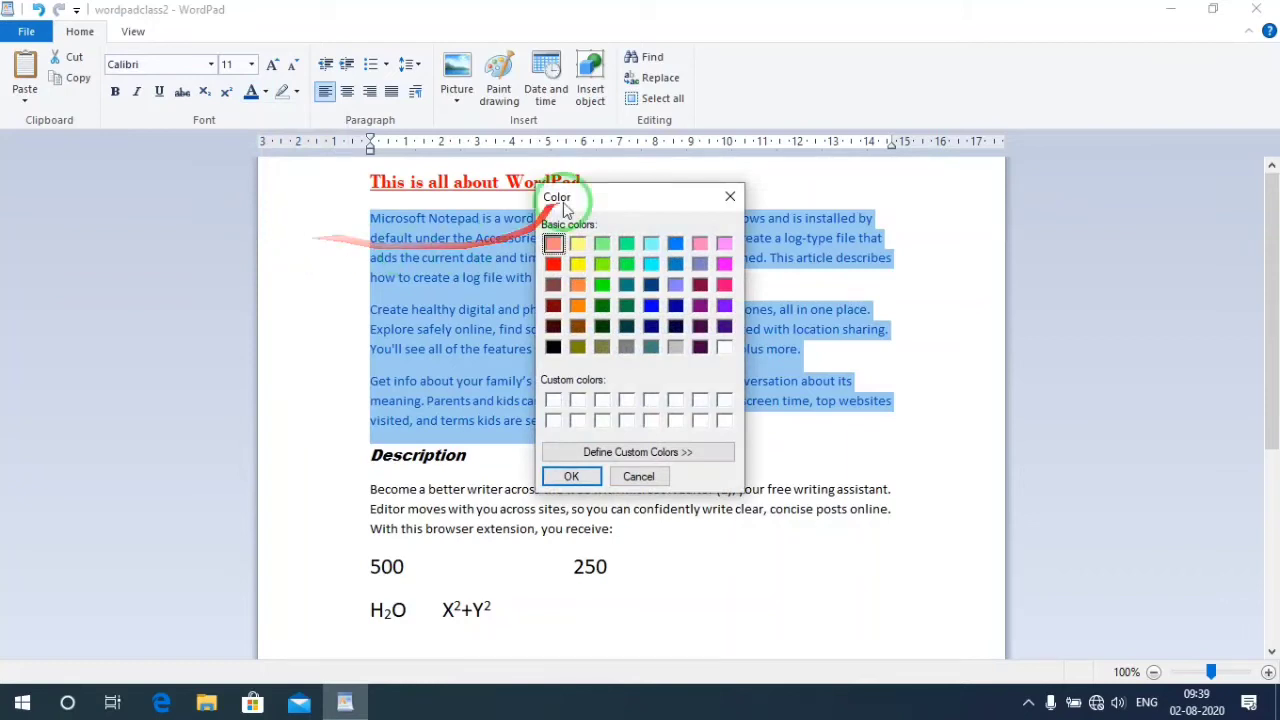
drag(590, 197, 779, 163)
click(827, 419)
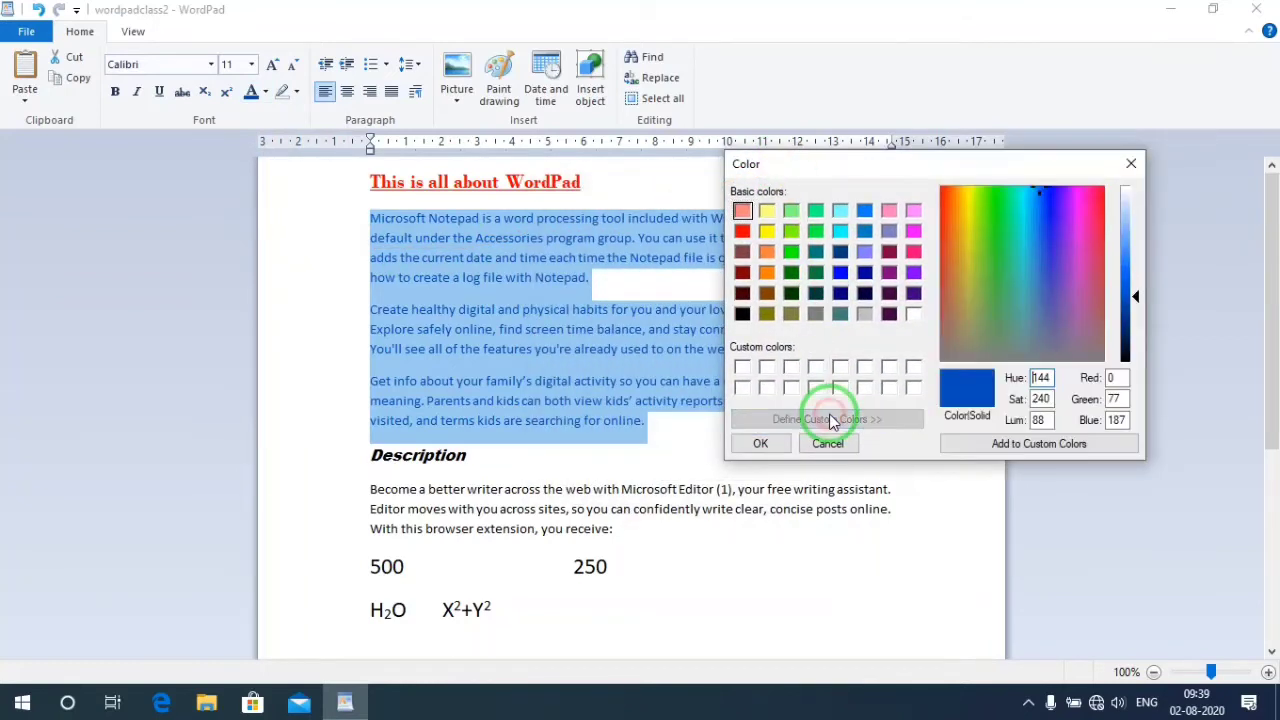
mouse_move(1119, 283)
mouse_down()
mouse_move(1131, 323)
mouse_move(1131, 271)
mouse_up()
click(1077, 223)
mouse_move(1077, 223)
mouse_down()
mouse_move(1042, 224)
mouse_move(1064, 223)
mouse_up()
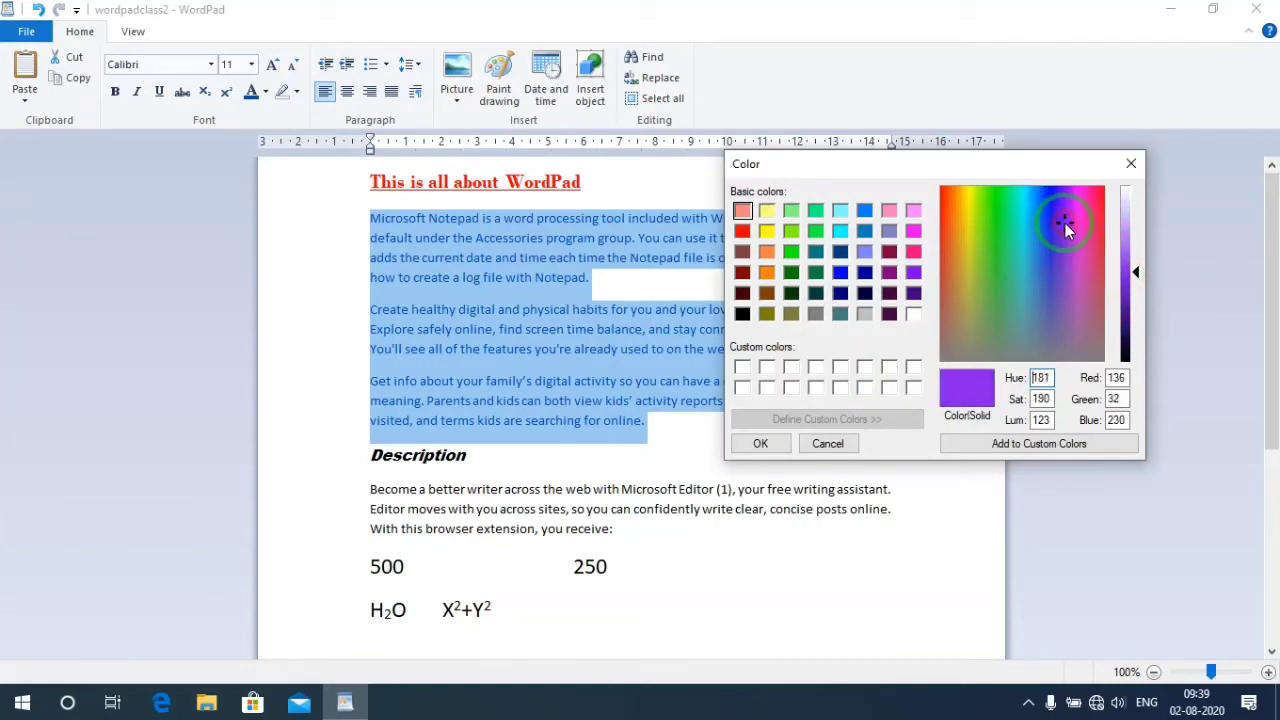
click(762, 443)
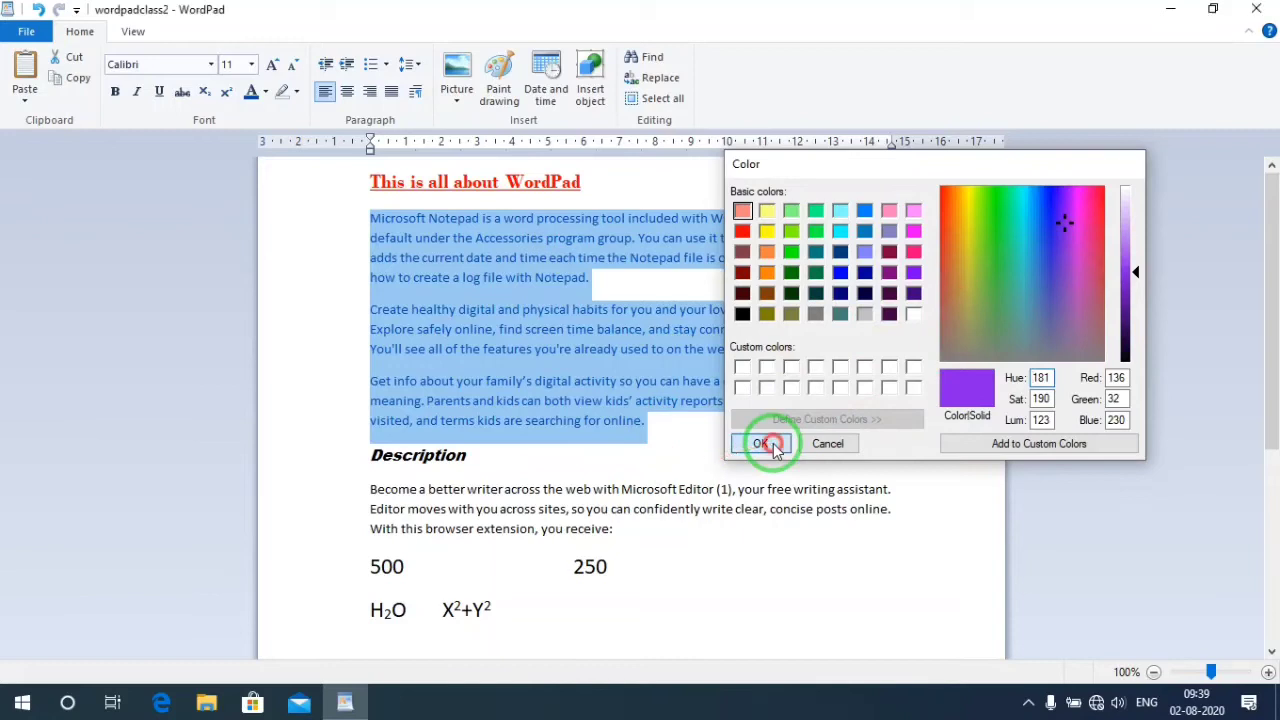
click(481, 285)
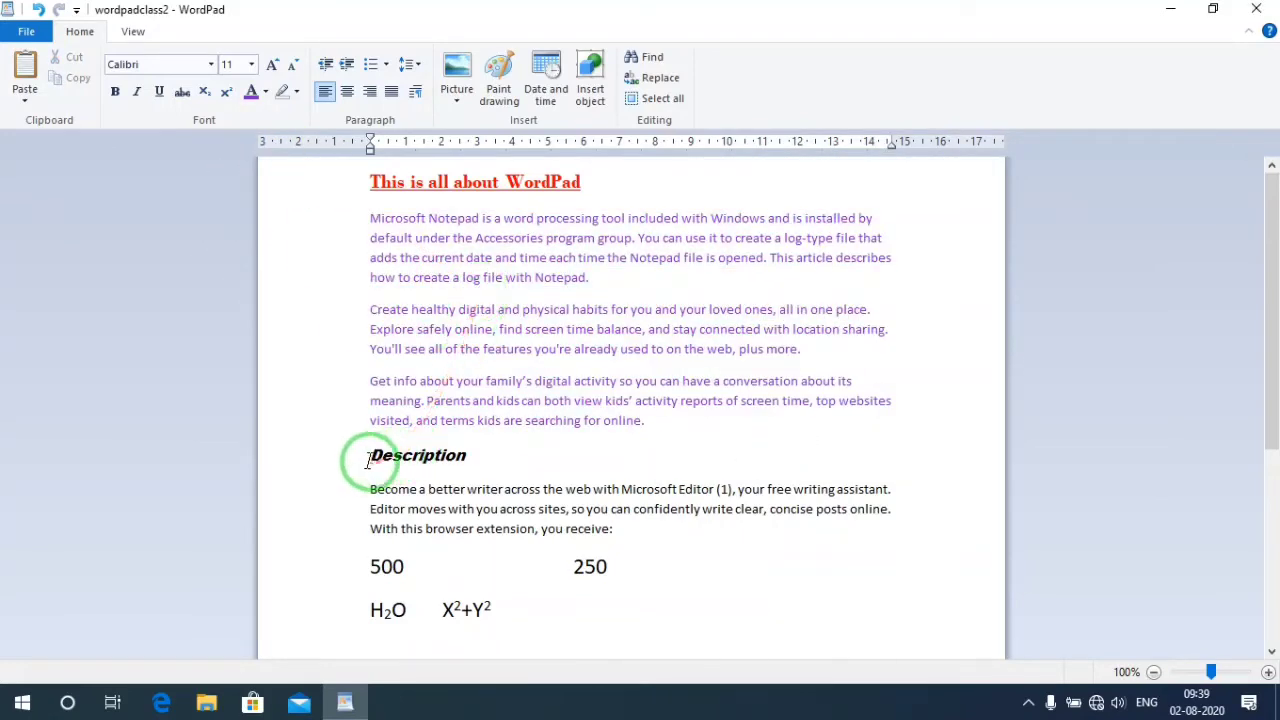
Change the font colour of the "Description" heading to bright red.
drag(368, 457, 468, 456)
click(265, 91)
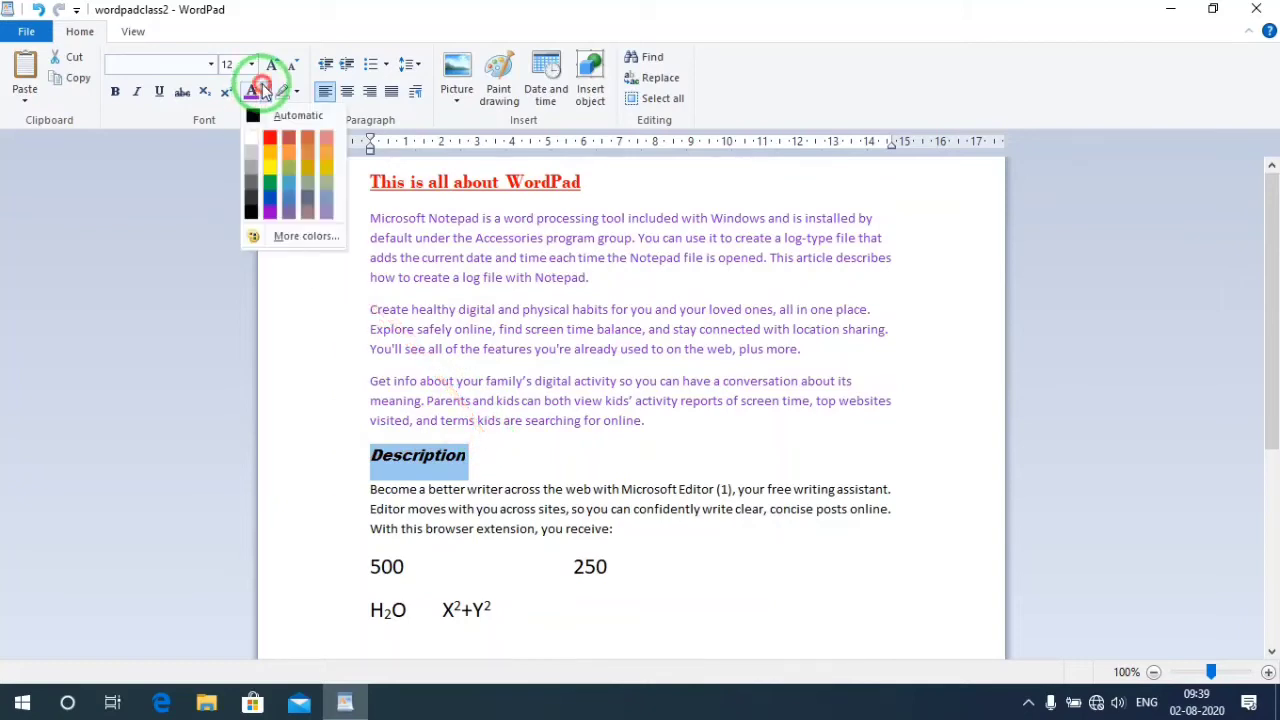
click(270, 143)
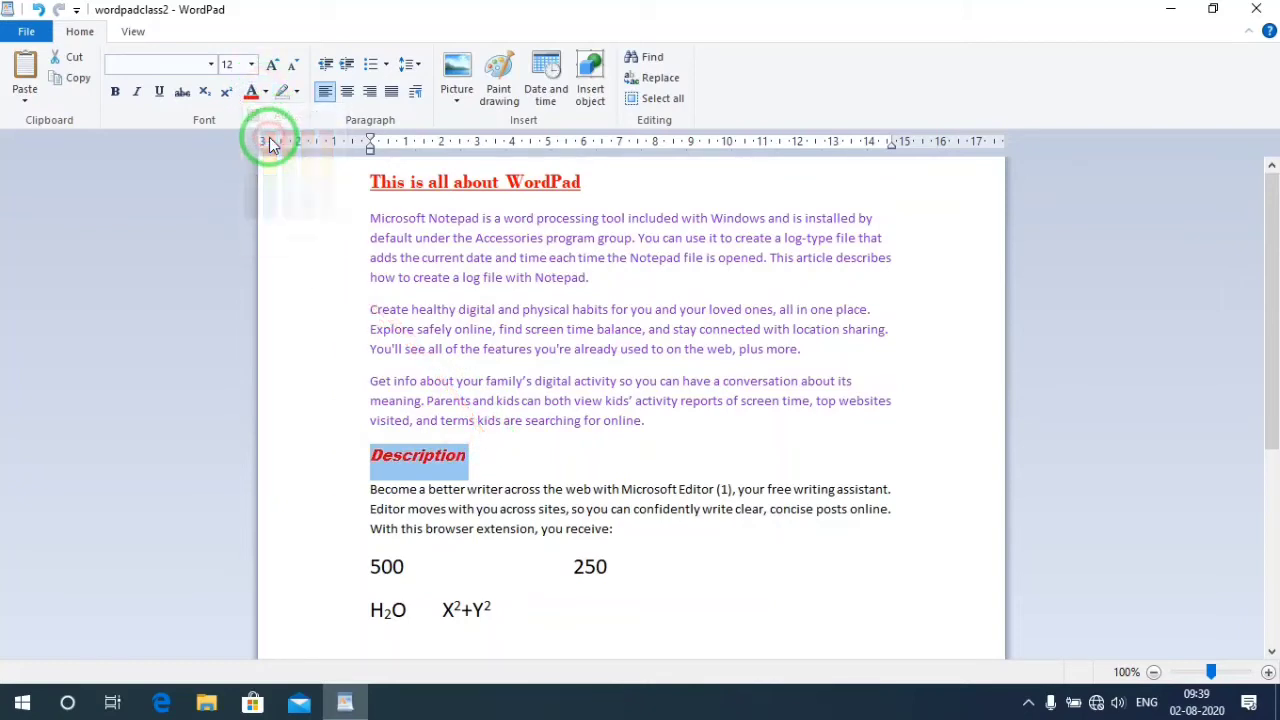
click(508, 400)
drag(368, 182, 586, 186)
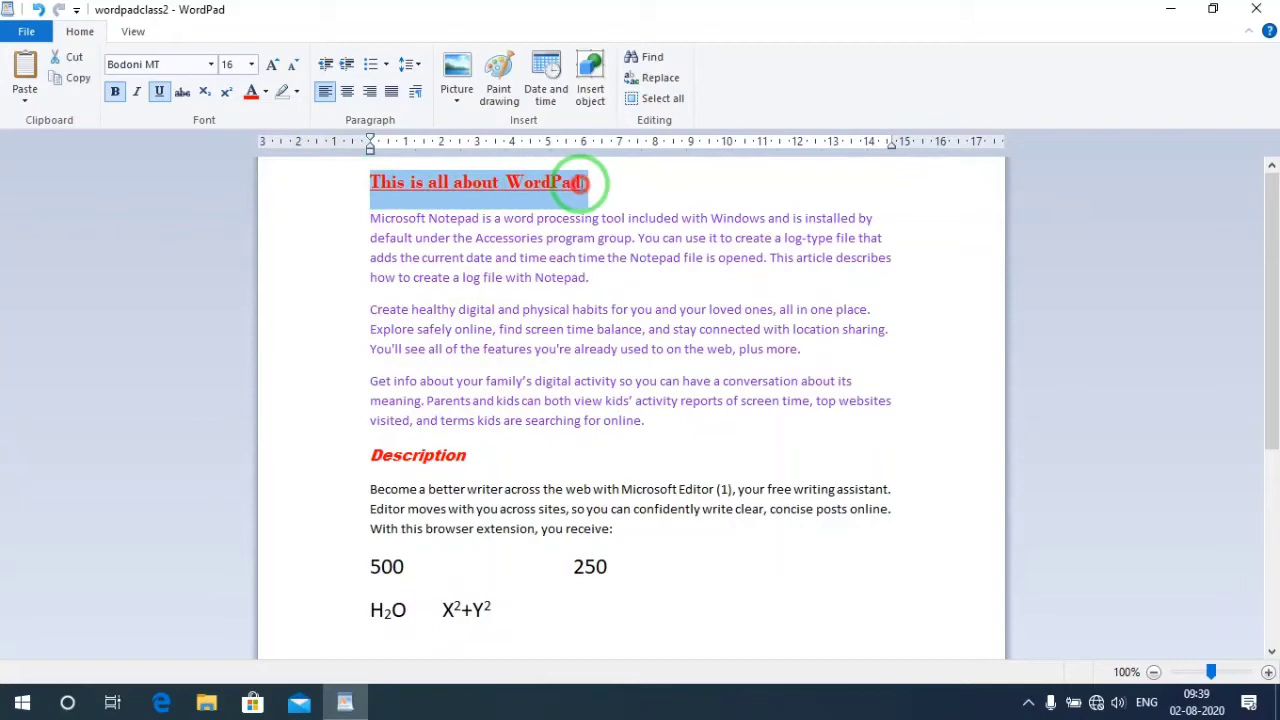
click(298, 92)
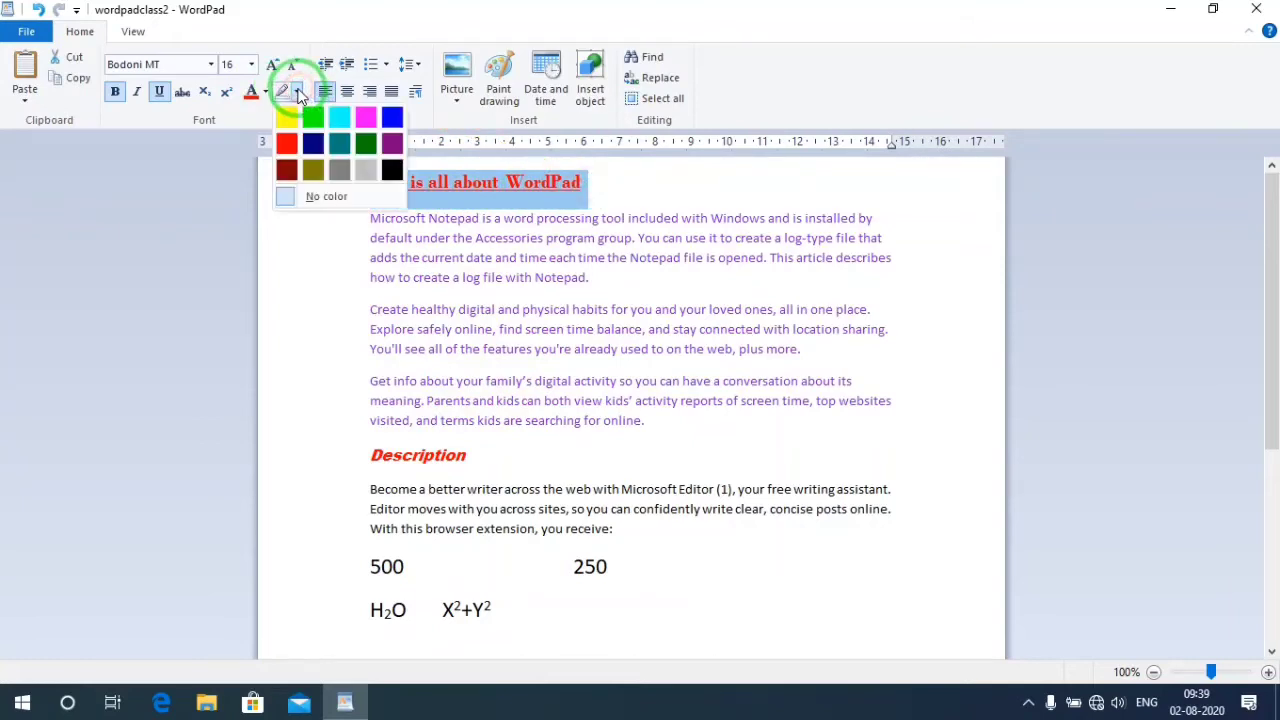
click(349, 212)
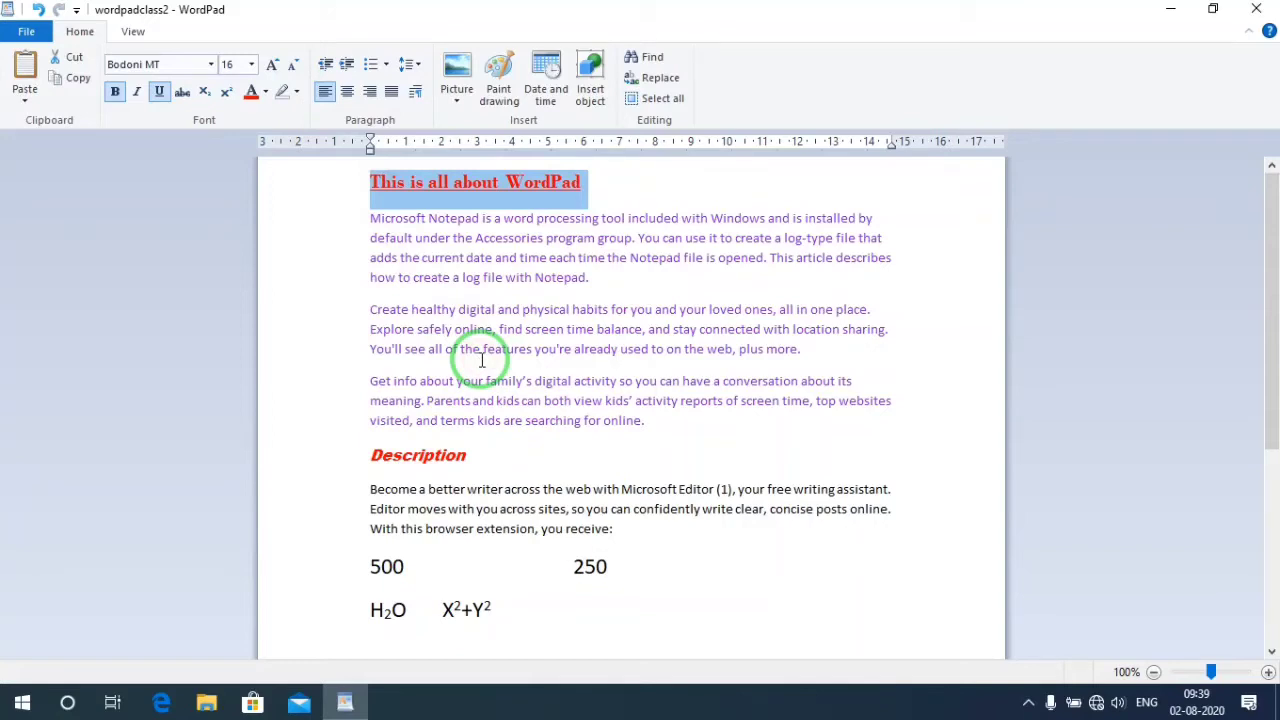
Highlight the text from "find screen time balance" through "You'll" in the second paragraph in yellow.
drag(497, 329, 899, 328)
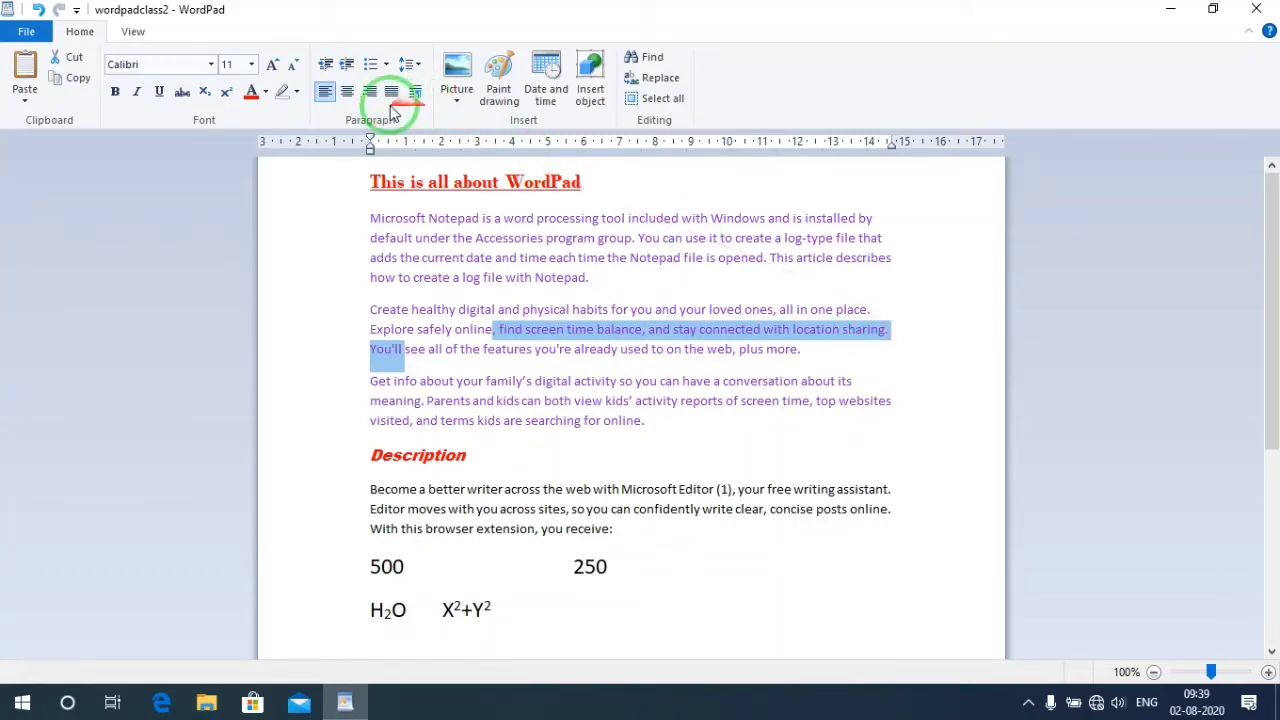
click(297, 92)
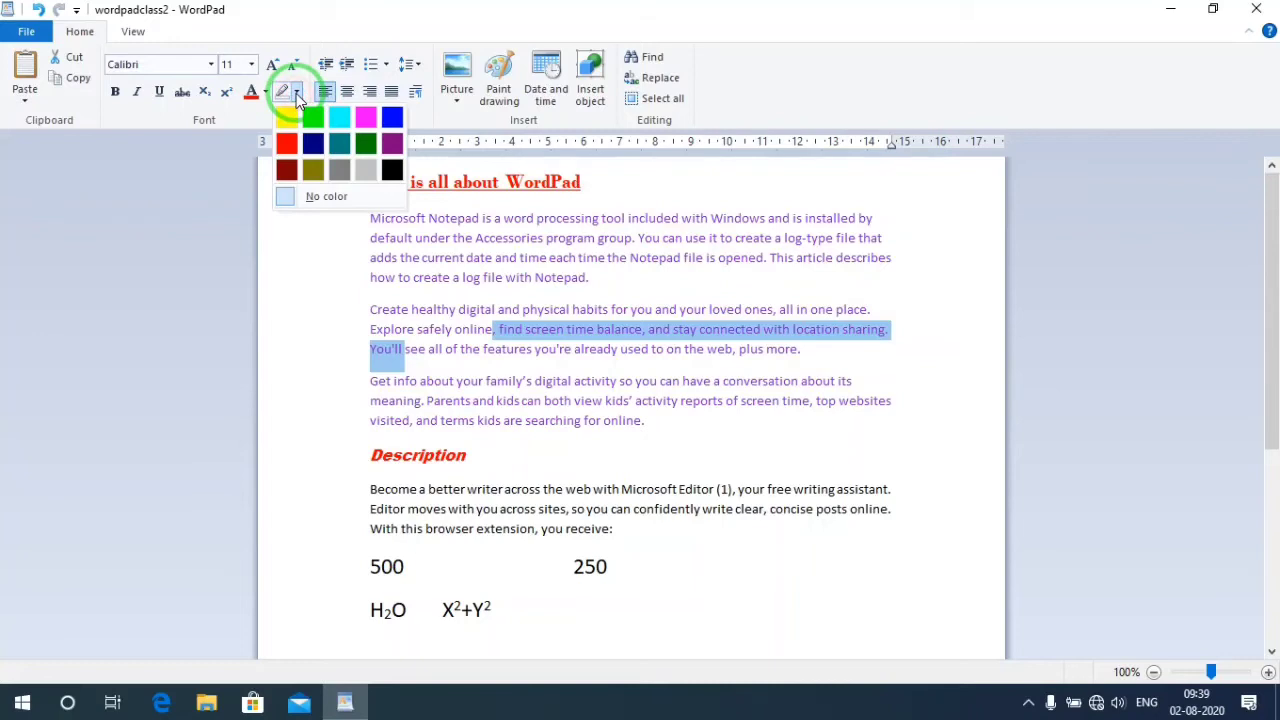
click(287, 118)
click(474, 420)
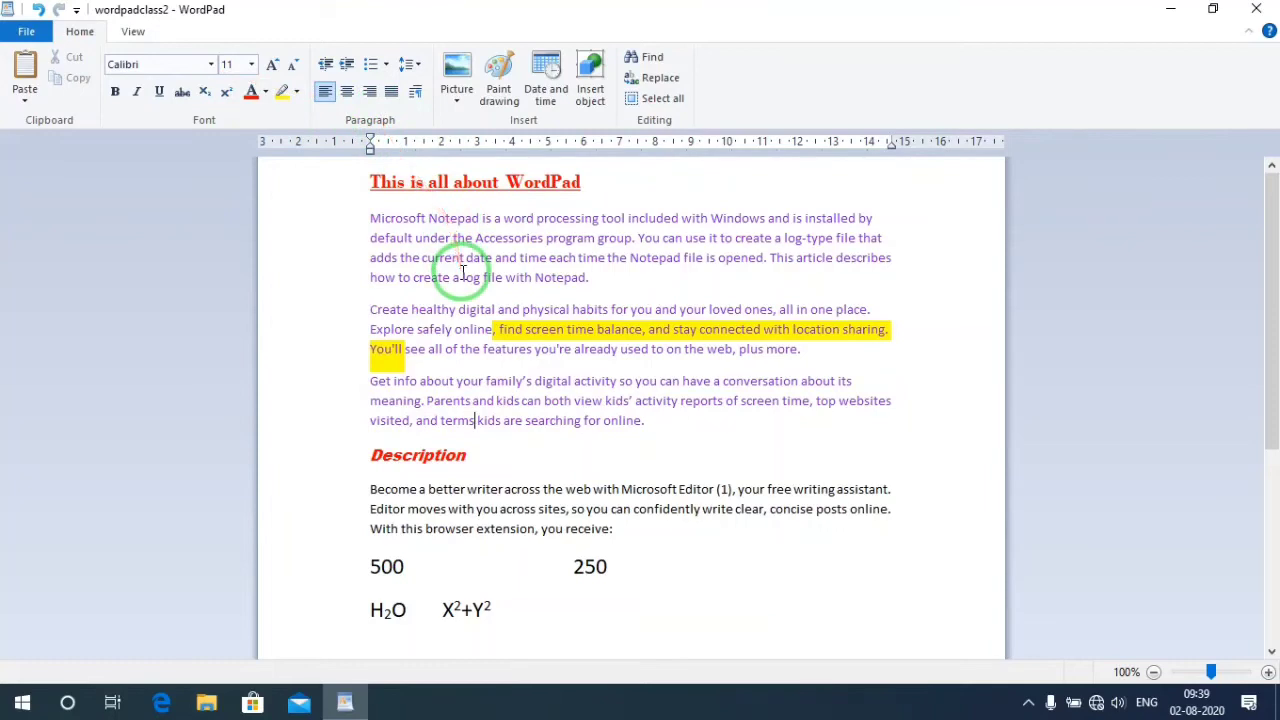
drag(370, 219, 641, 274)
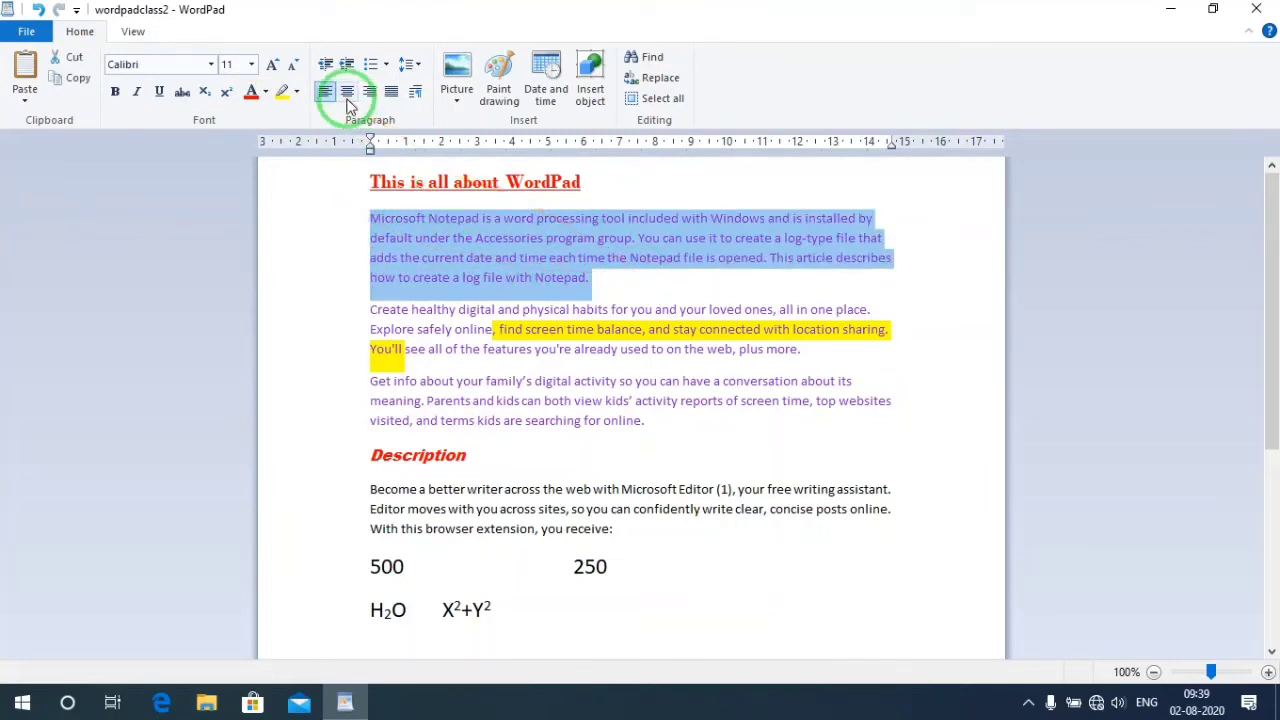
click(504, 222)
drag(364, 218, 588, 290)
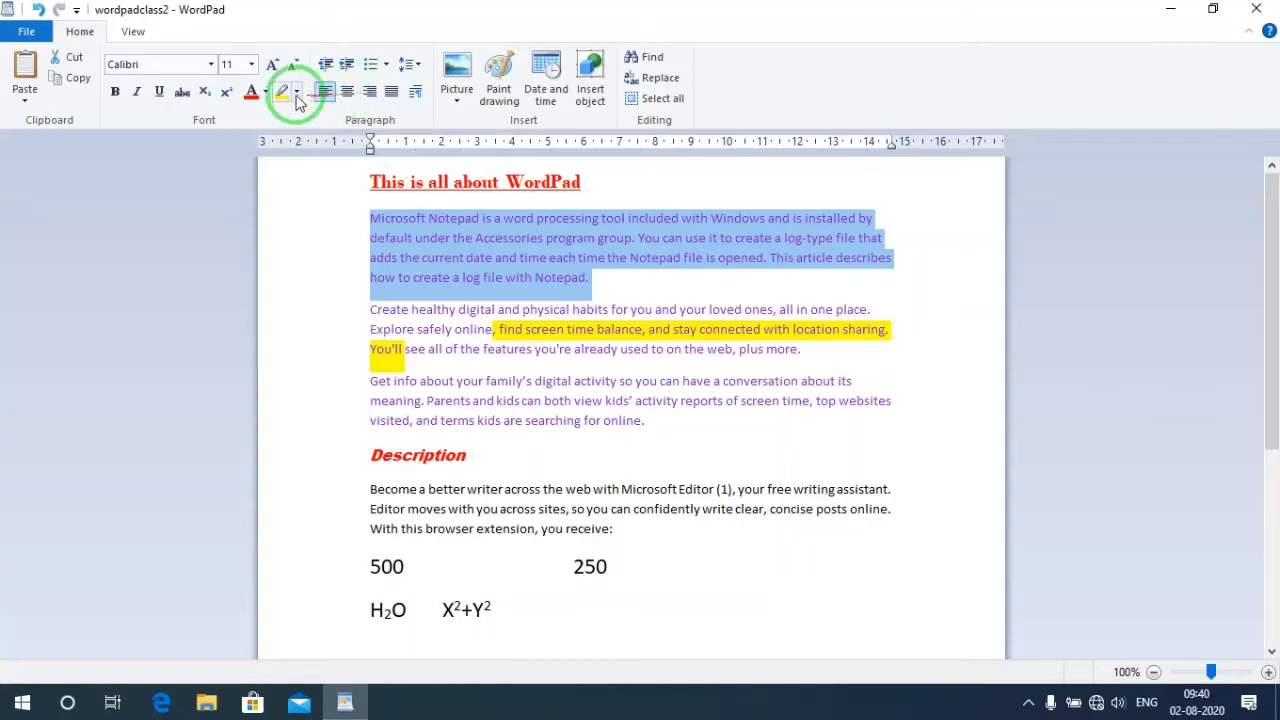
click(393, 259)
Centre the title "This is all about WordPad", trying right alignment on it before returning it to centred.
drag(372, 181, 867, 173)
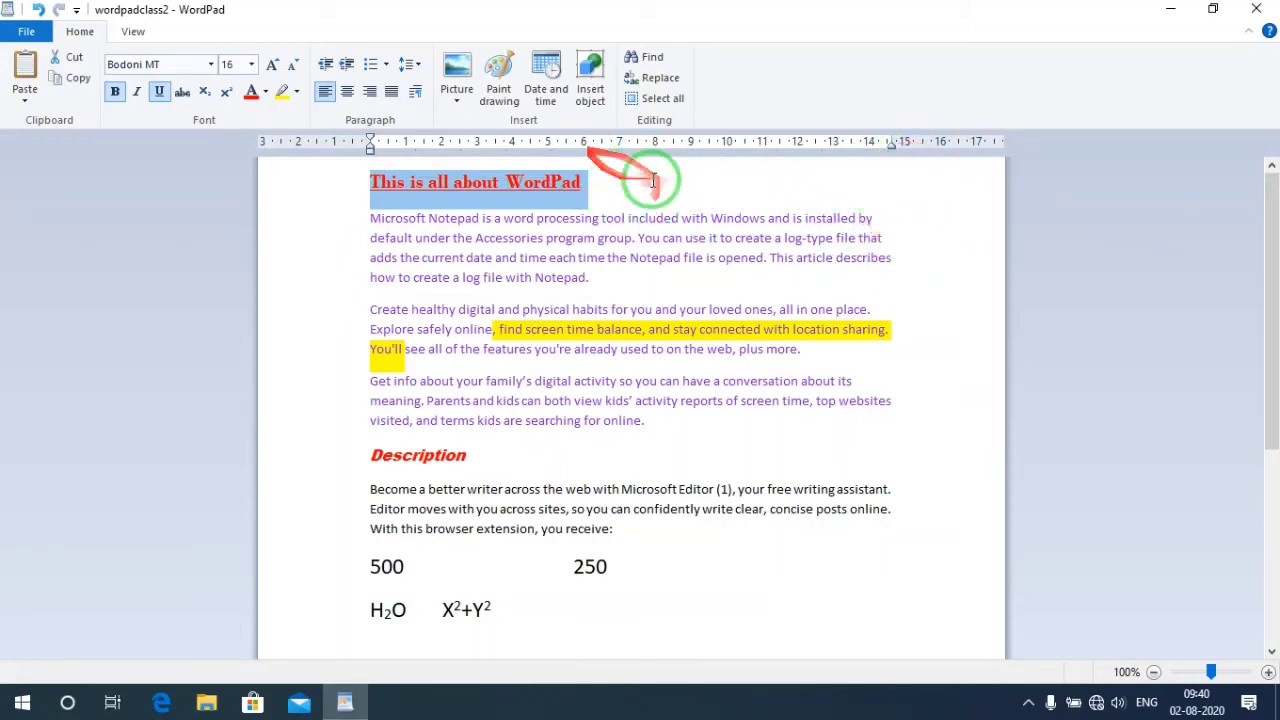
click(349, 99)
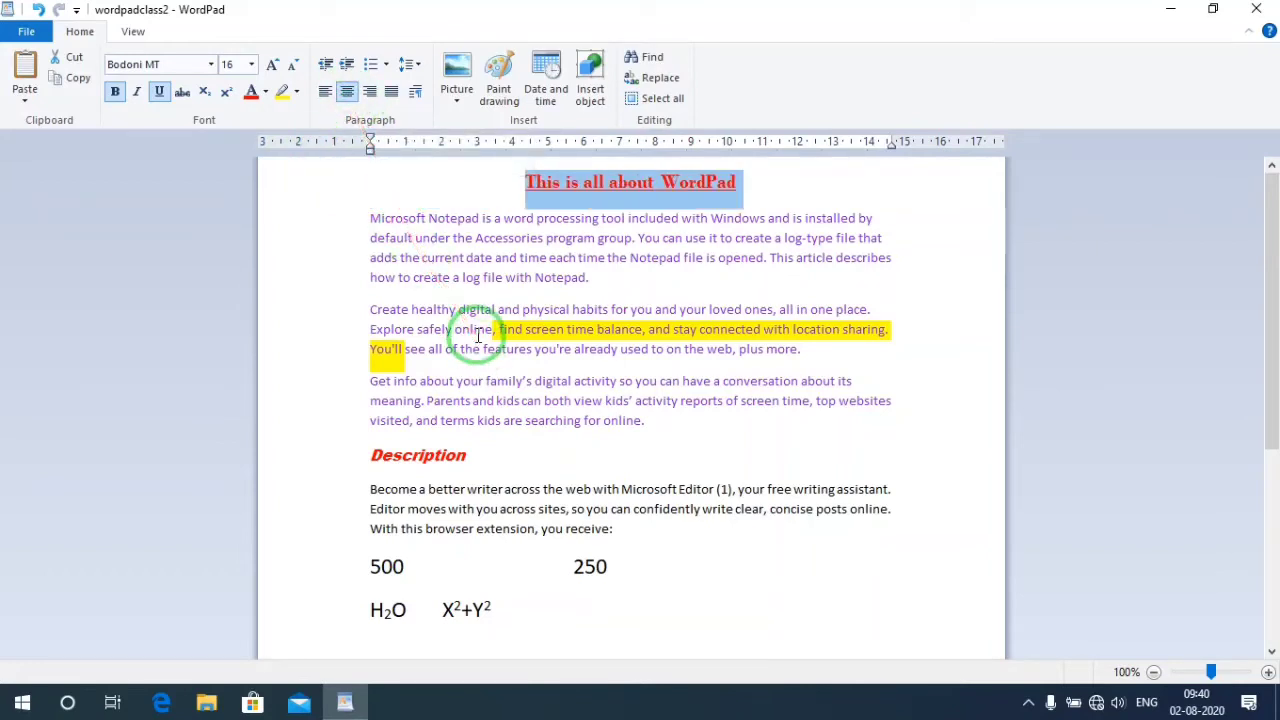
click(370, 92)
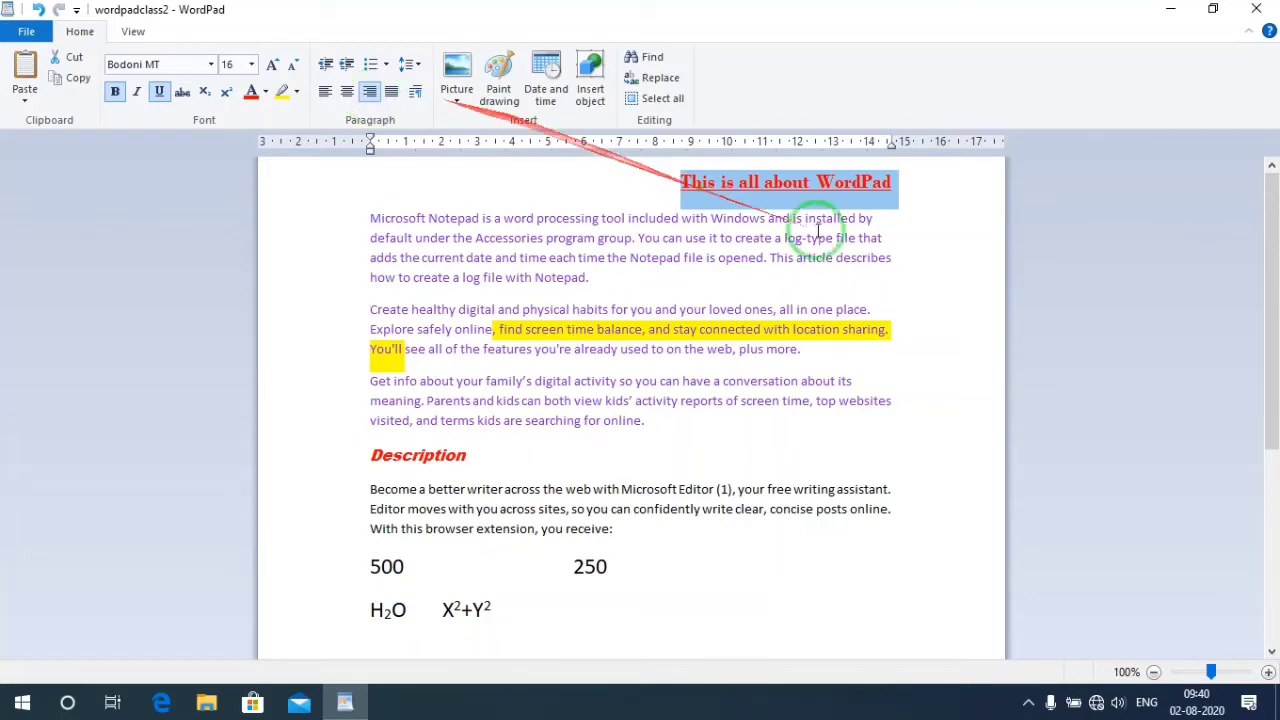
click(347, 92)
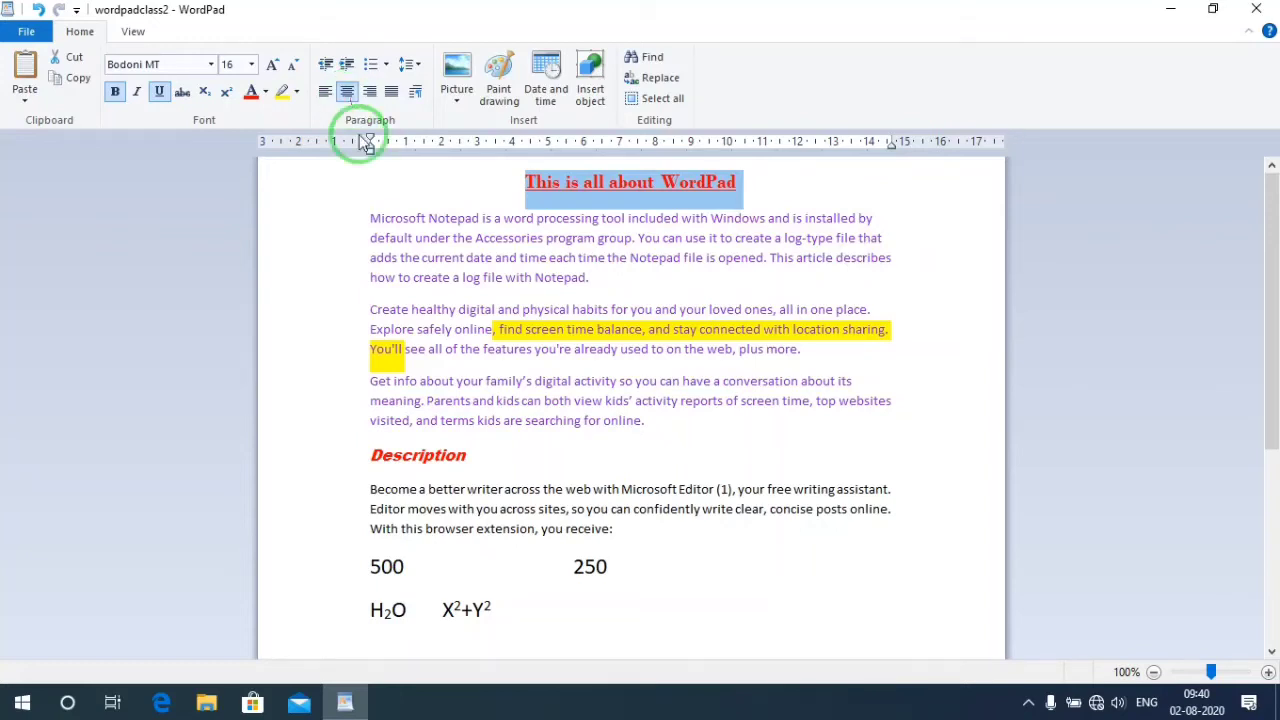
Justify the first paragraph below the title, starting "Microsoft Notepad is a word processing tool".
drag(365, 222, 629, 283)
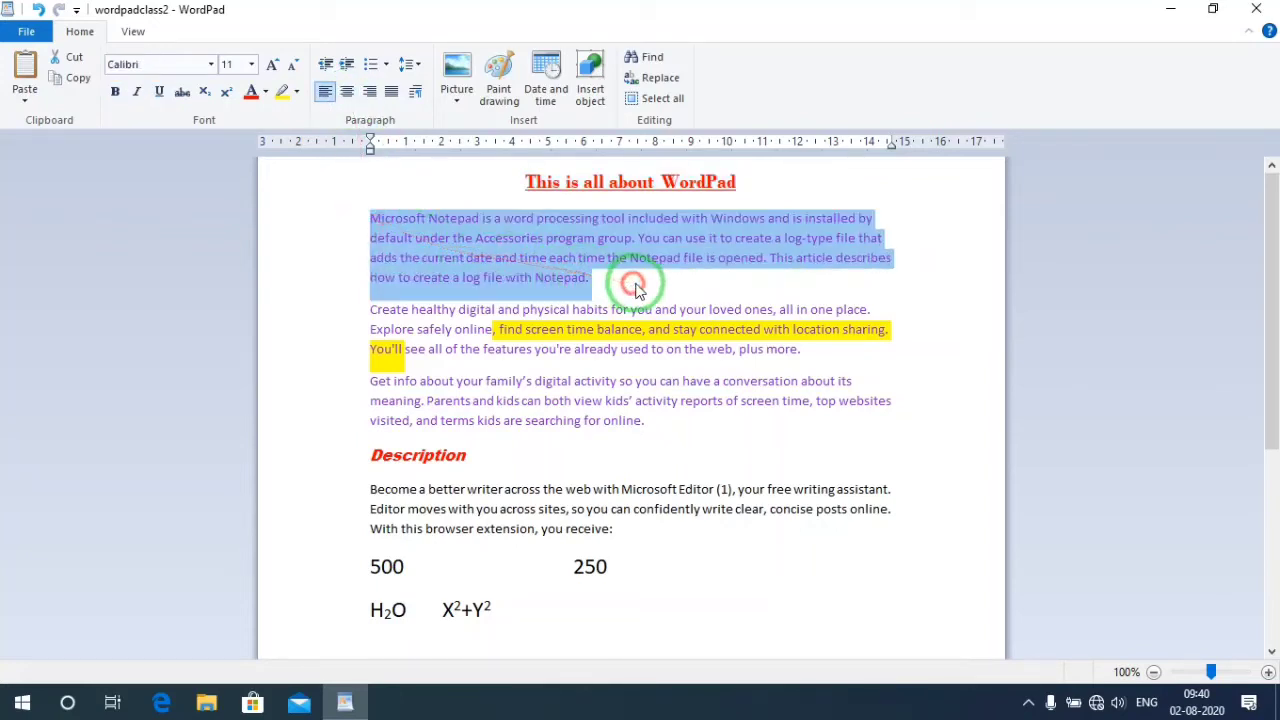
click(383, 218)
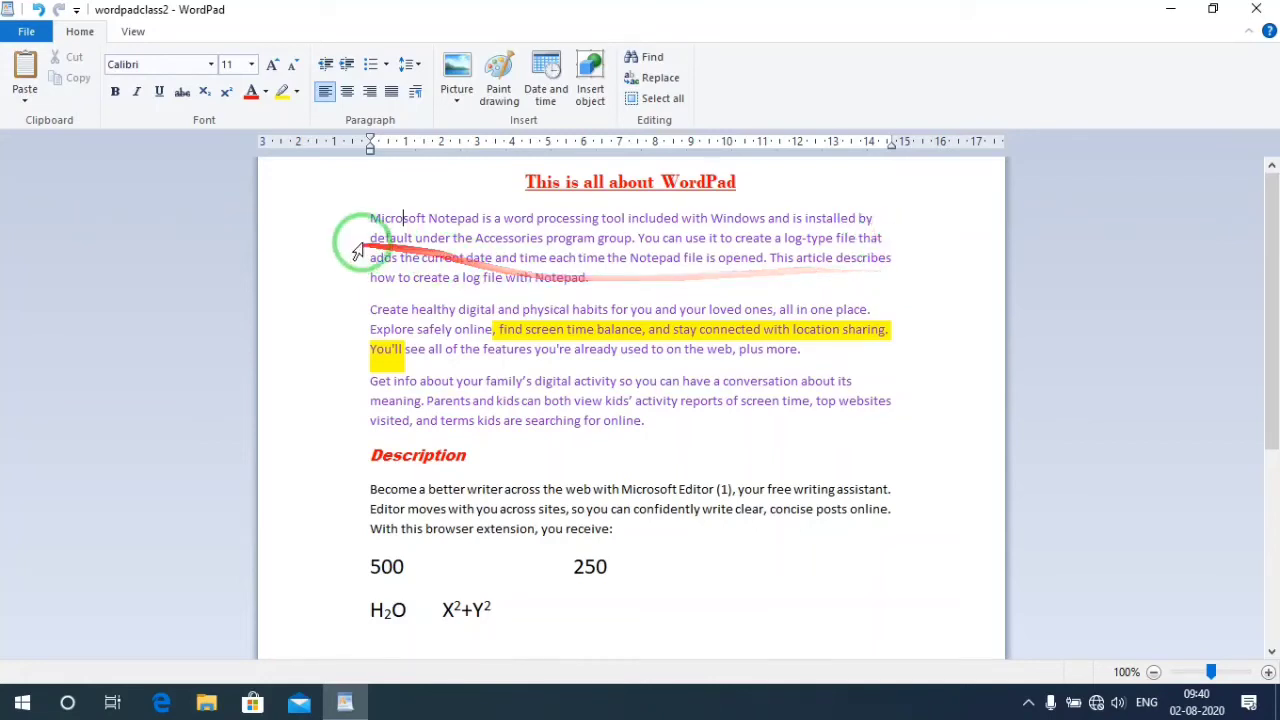
drag(371, 218, 611, 277)
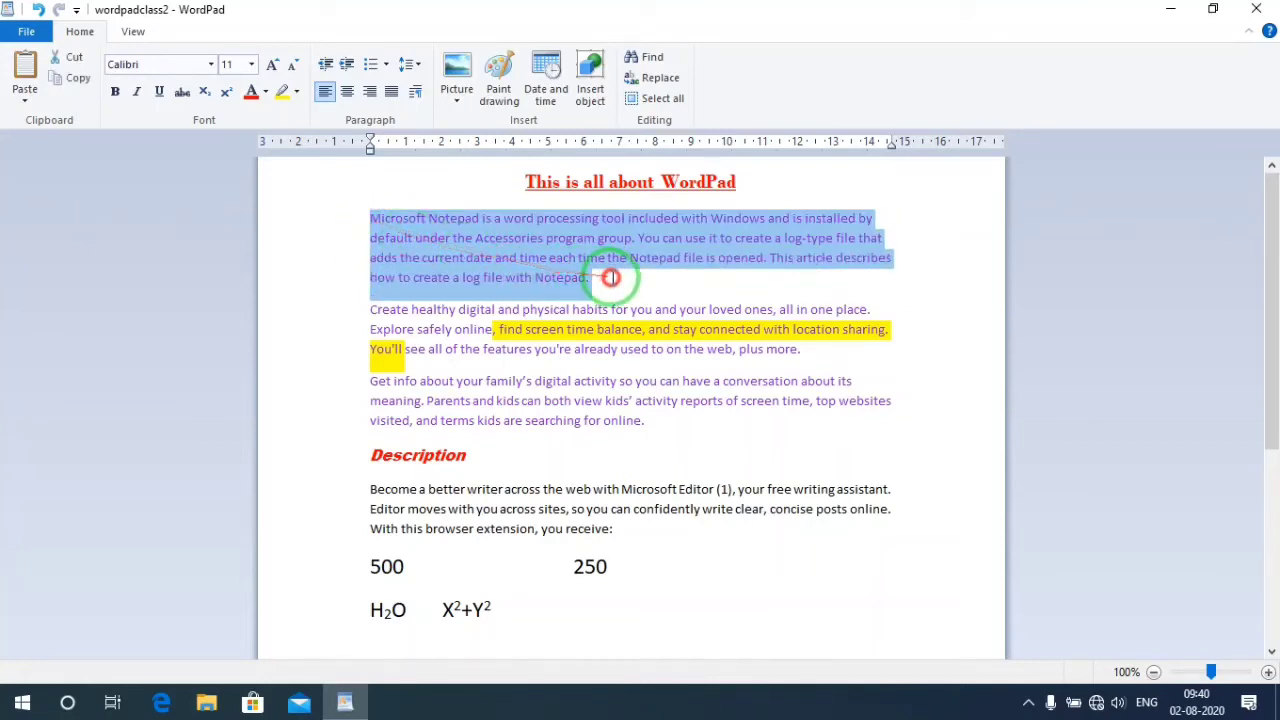
click(391, 93)
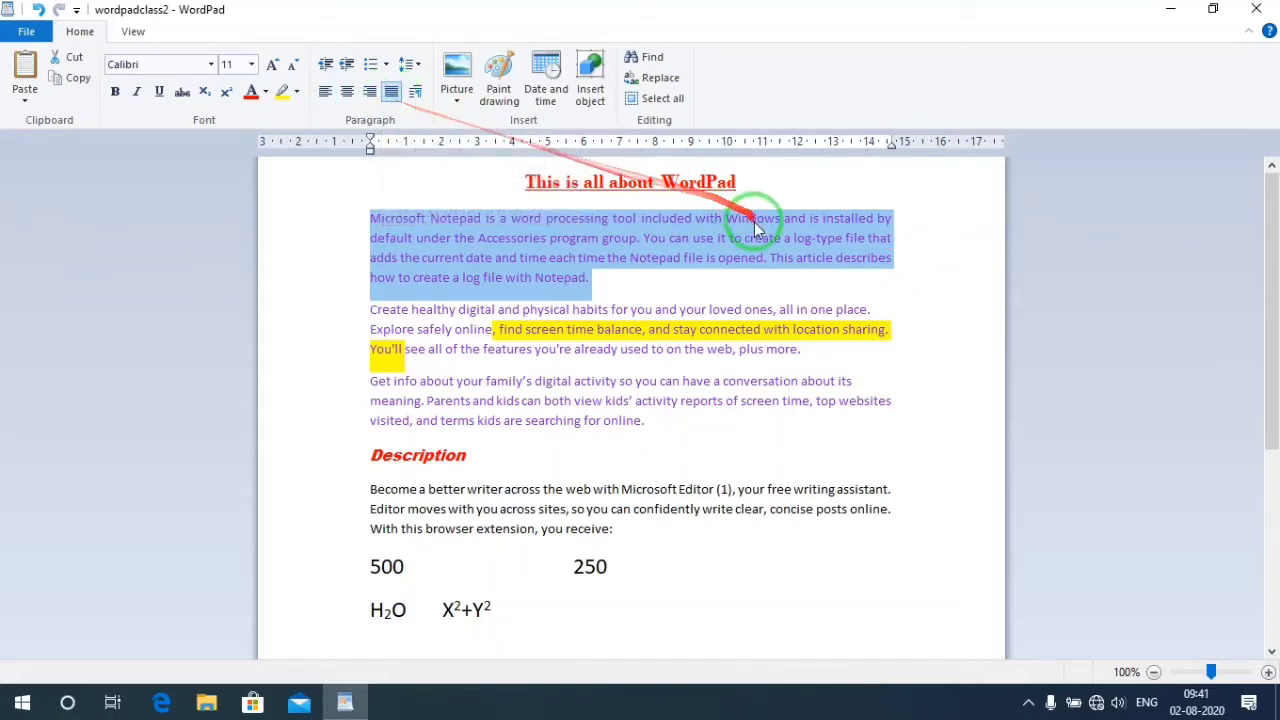
click(371, 222)
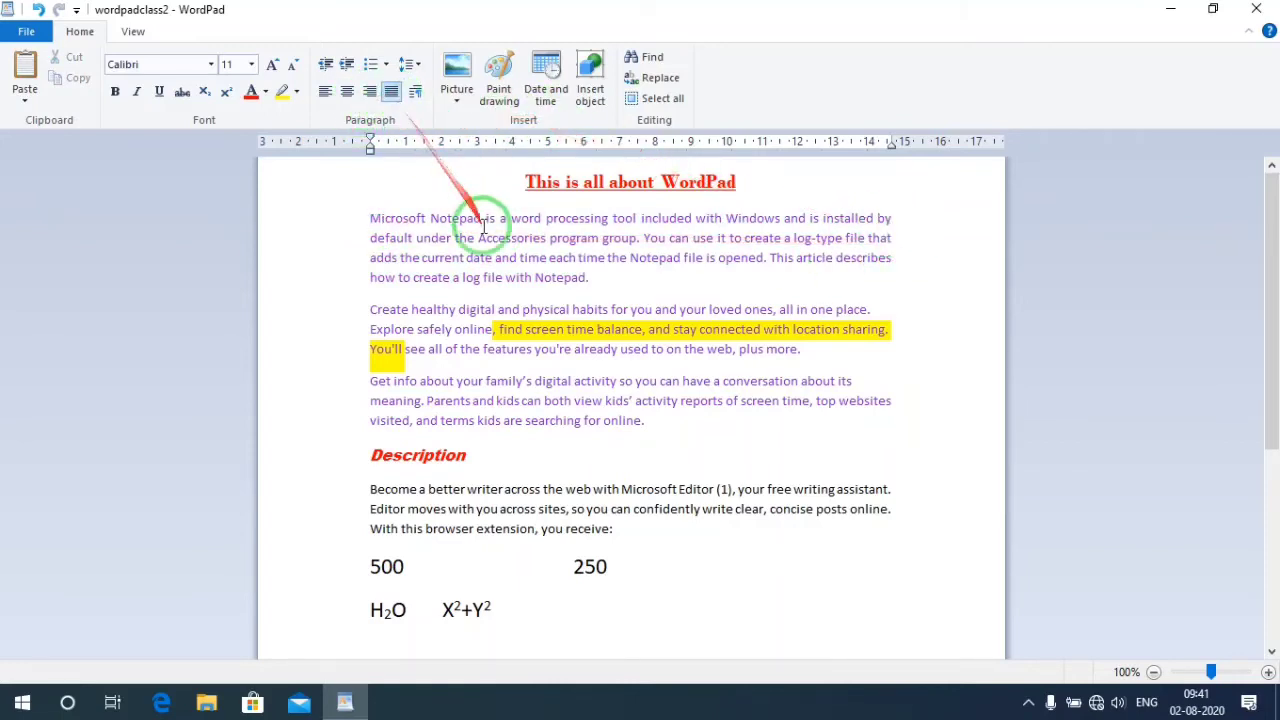
Justify the second and third paragraphs, from "Create healthy digital" through "searching for online".
mouse_move(370, 312)
mouse_down()
mouse_move(720, 406)
mouse_move(722, 424)
mouse_up()
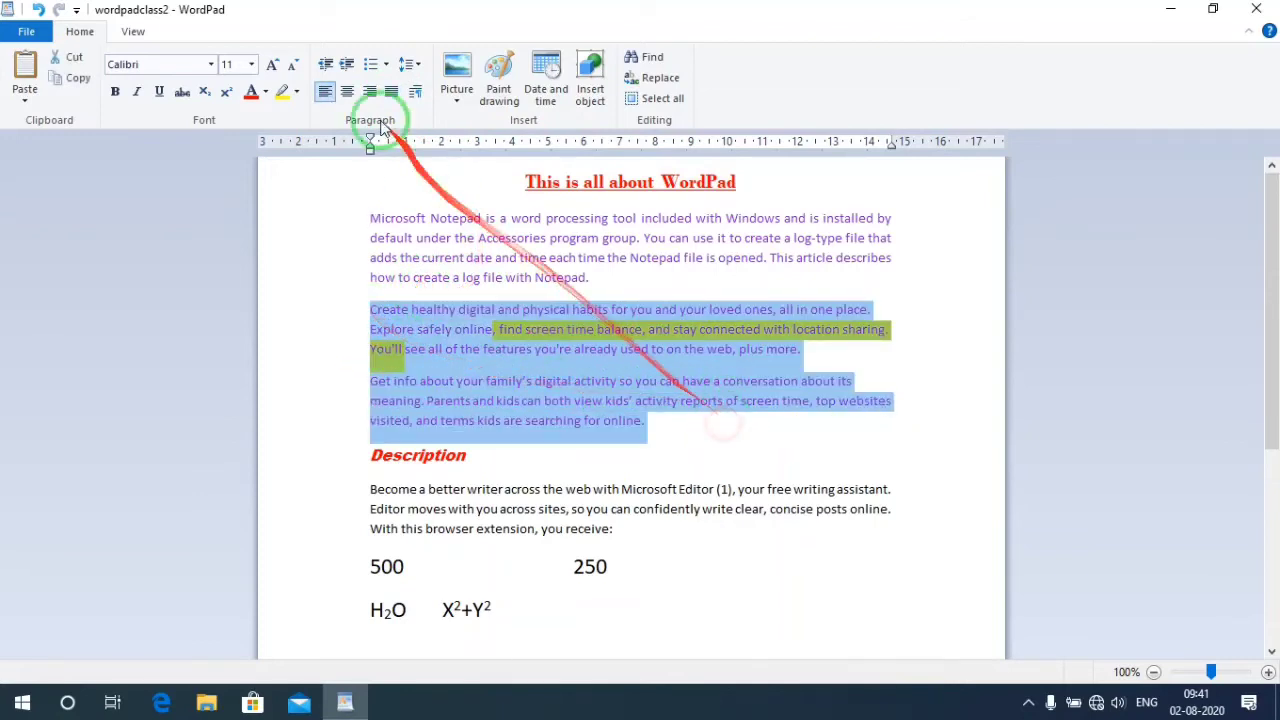
click(392, 91)
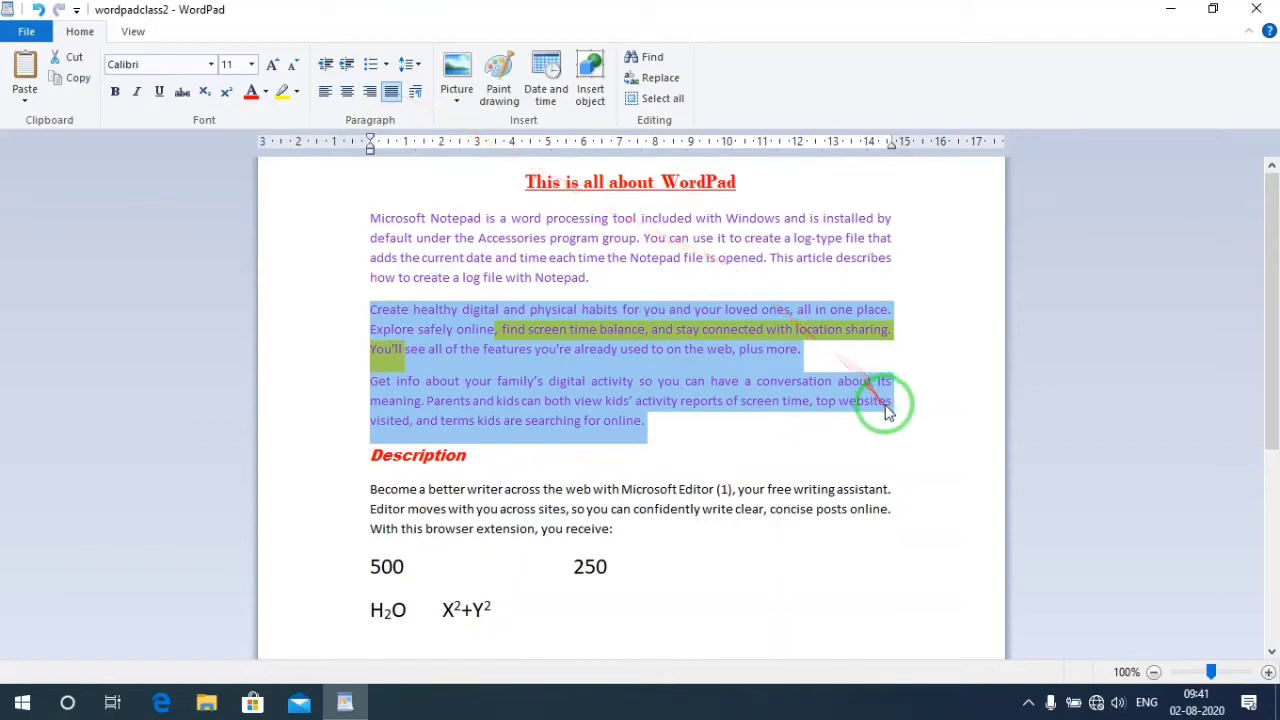
click(890, 348)
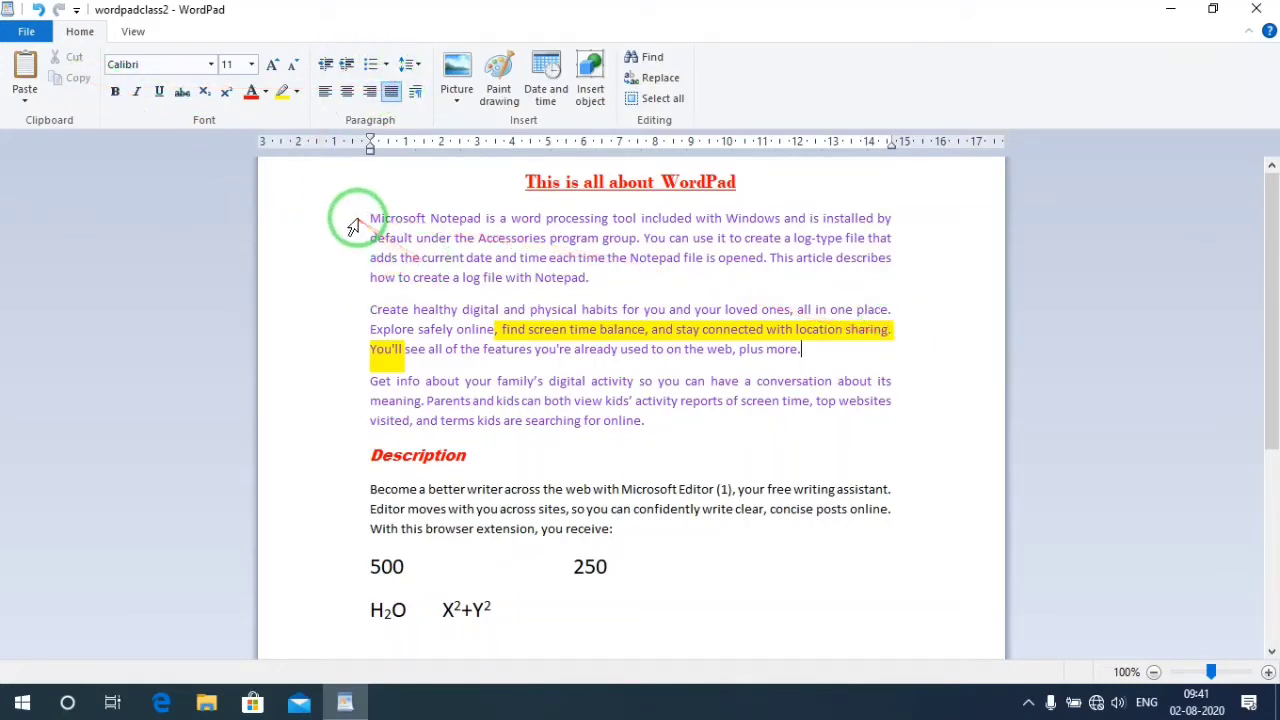
Increase the indent of the first paragraph below the title by six levels.
drag(375, 220, 594, 277)
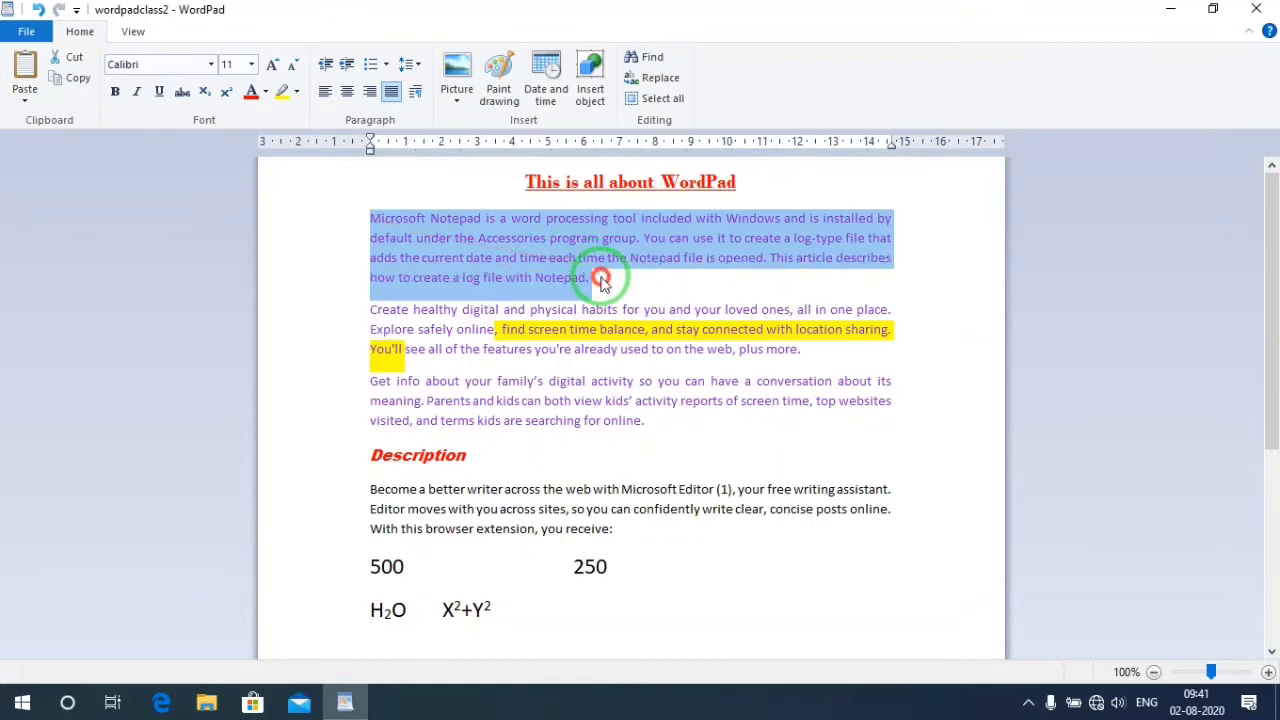
click(344, 66)
click(344, 66)
click(344, 66)
click(344, 66)
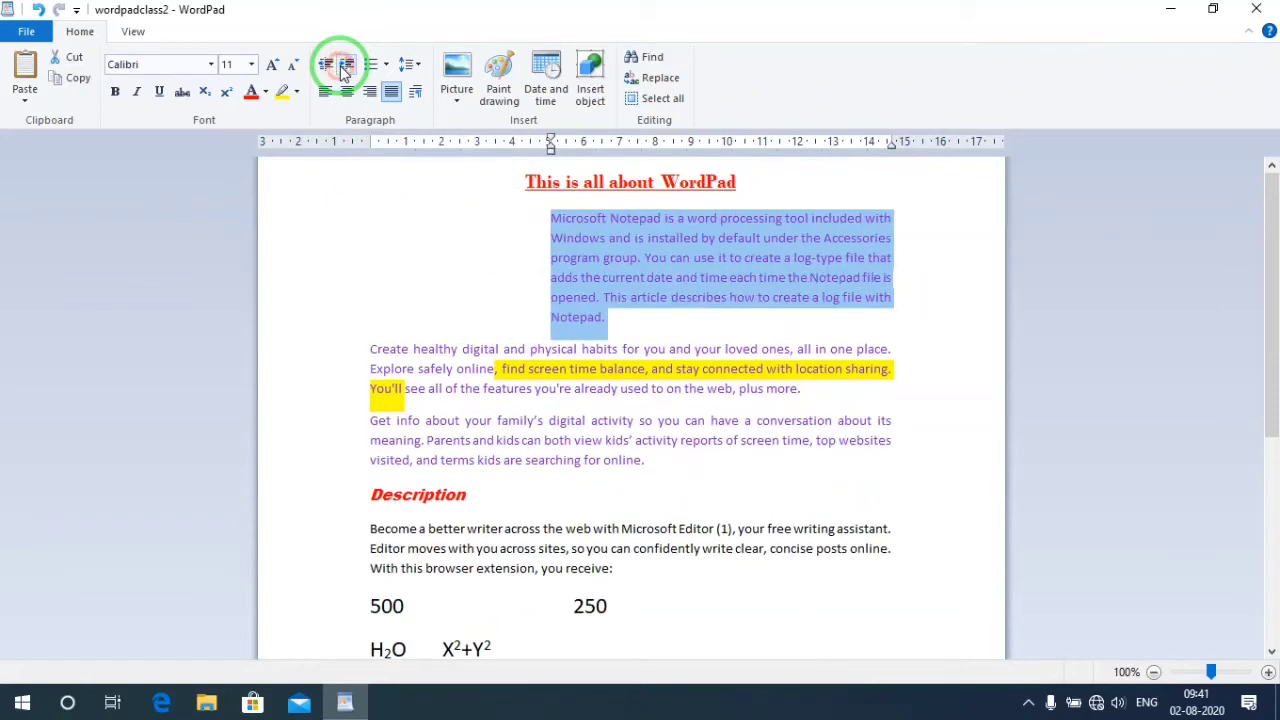
click(344, 66)
click(344, 66)
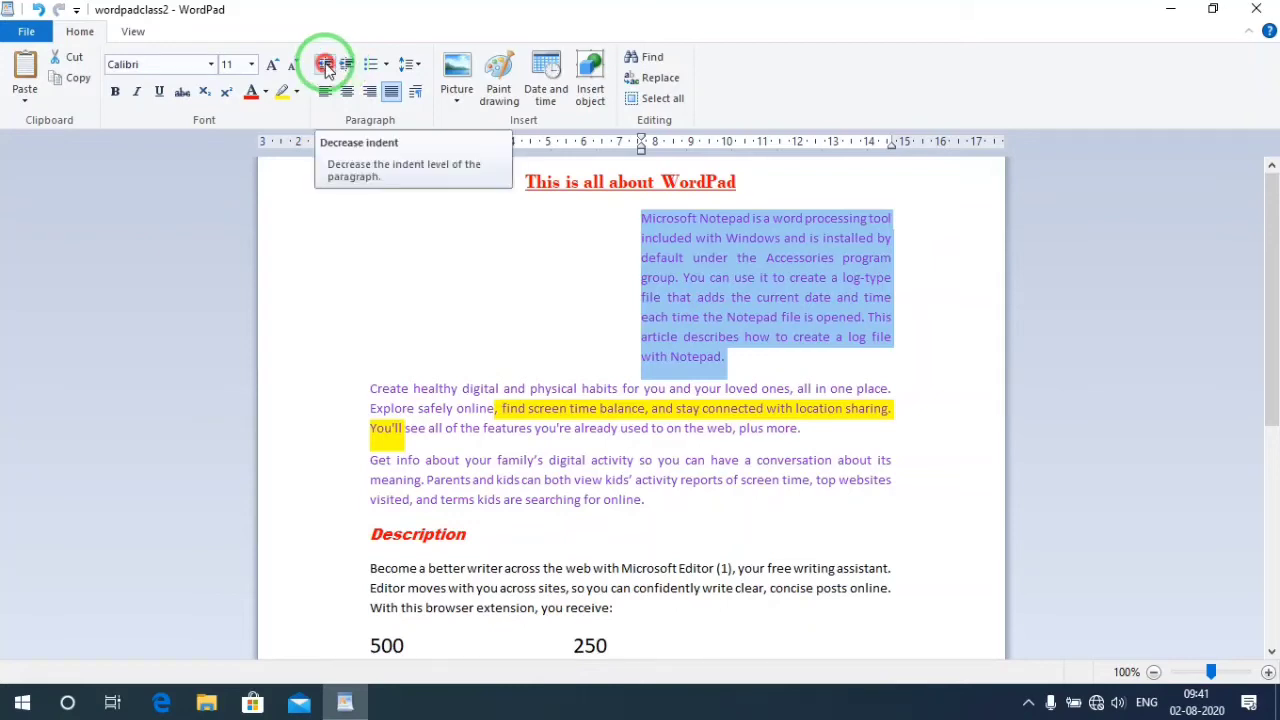
Decrease the indent of the first paragraph by six levels, back to the page margin.
click(325, 66)
click(325, 66)
click(325, 66)
click(325, 66)
click(325, 66)
click(325, 66)
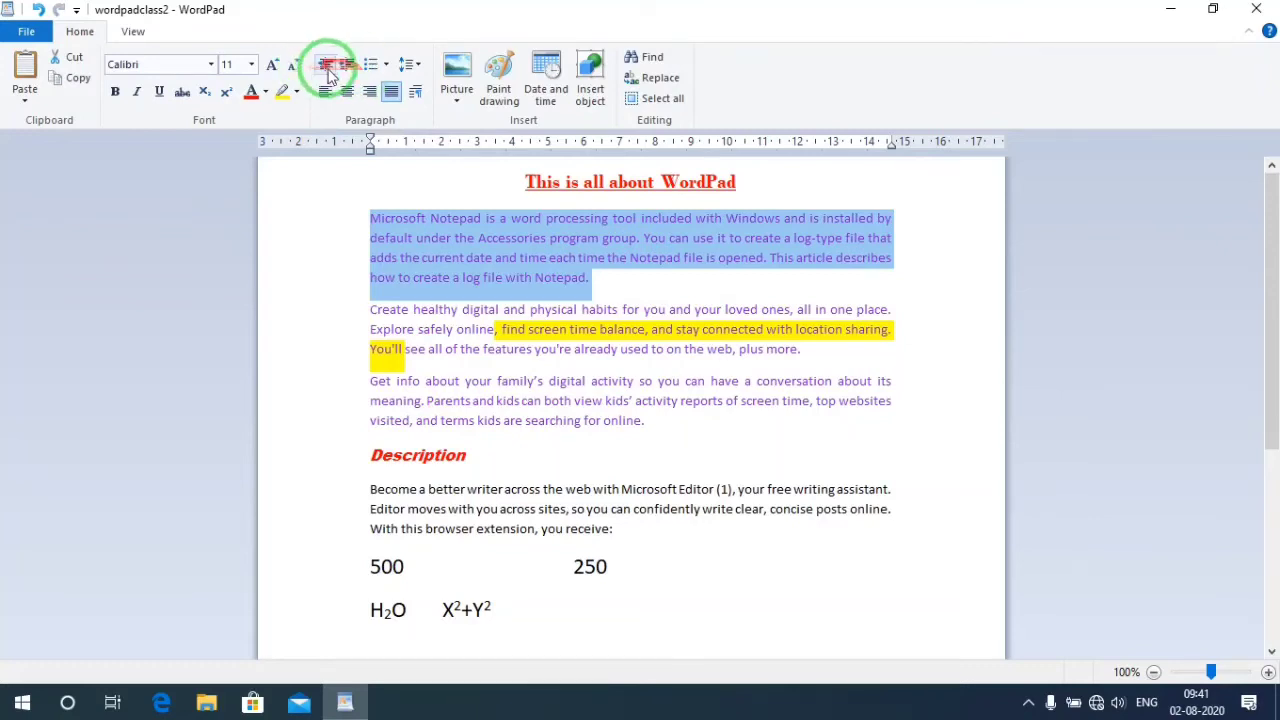
Add the lines Subjects, Hindi, English and Maths below the paragraph starting "Anywhere you write".
scroll(545, 480, down, 6)
click(528, 505)
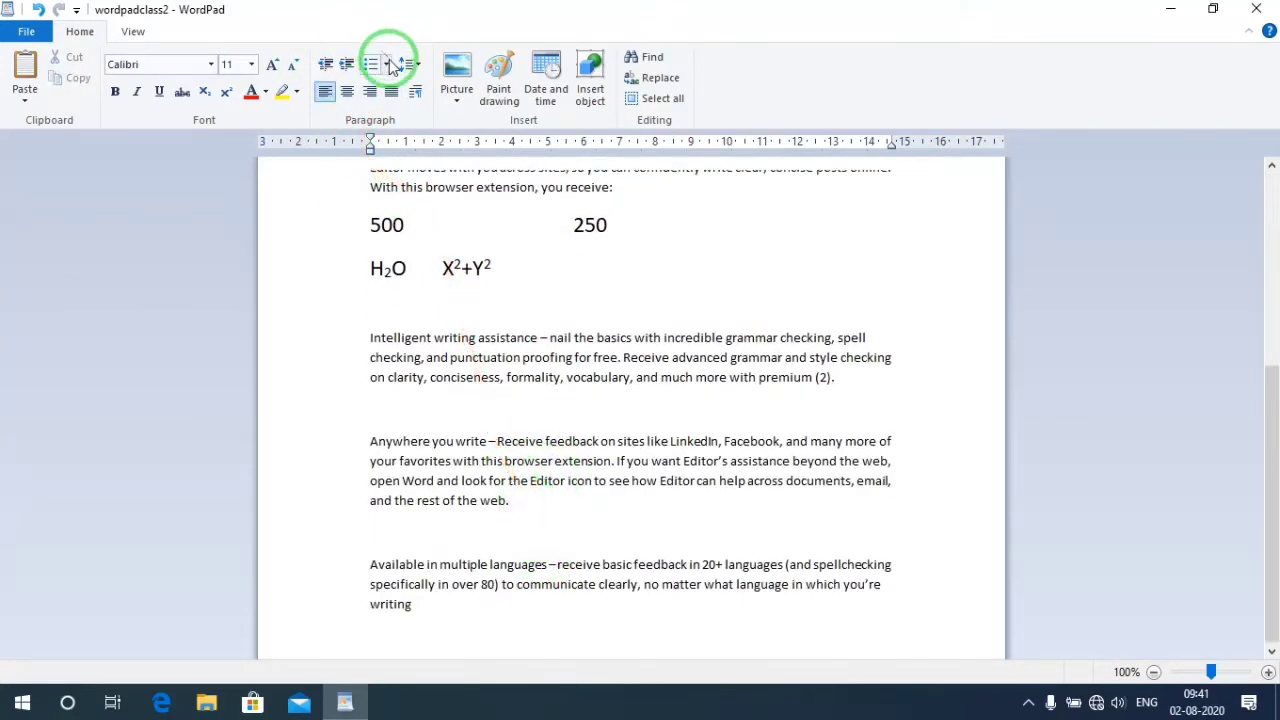
key(Return)
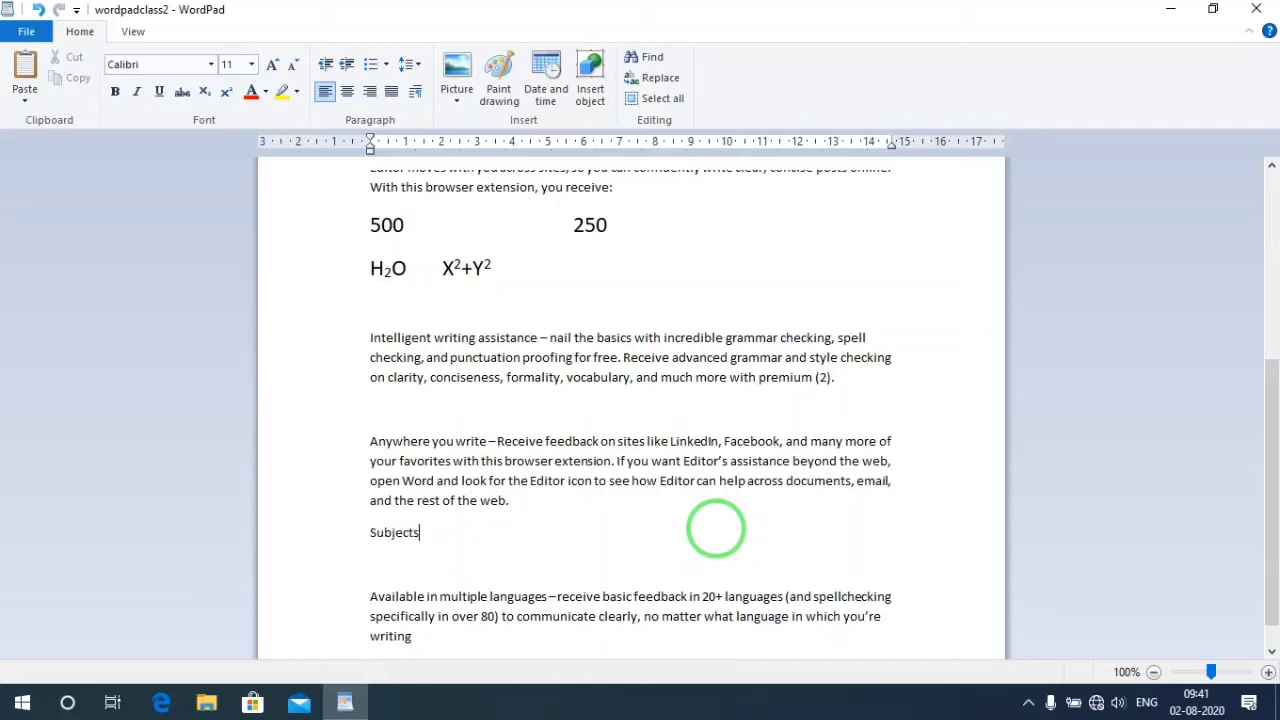
key(Return)
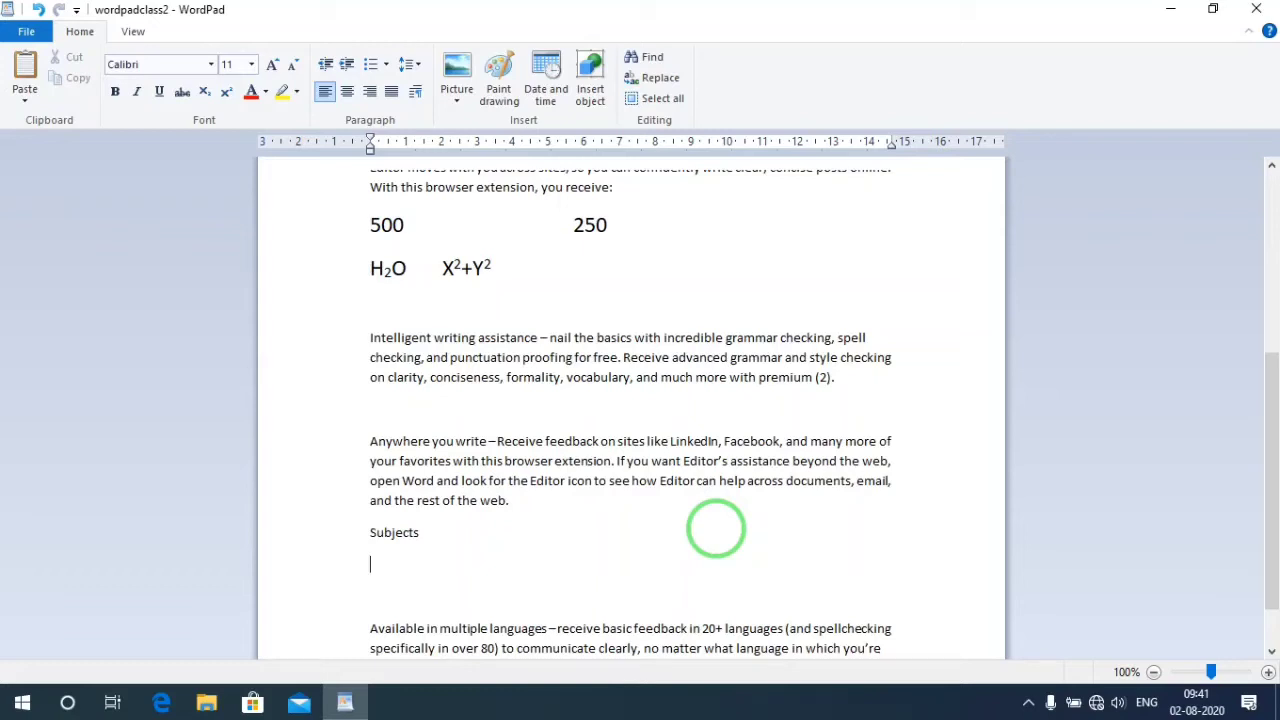
text(Hindi)
key(Return)
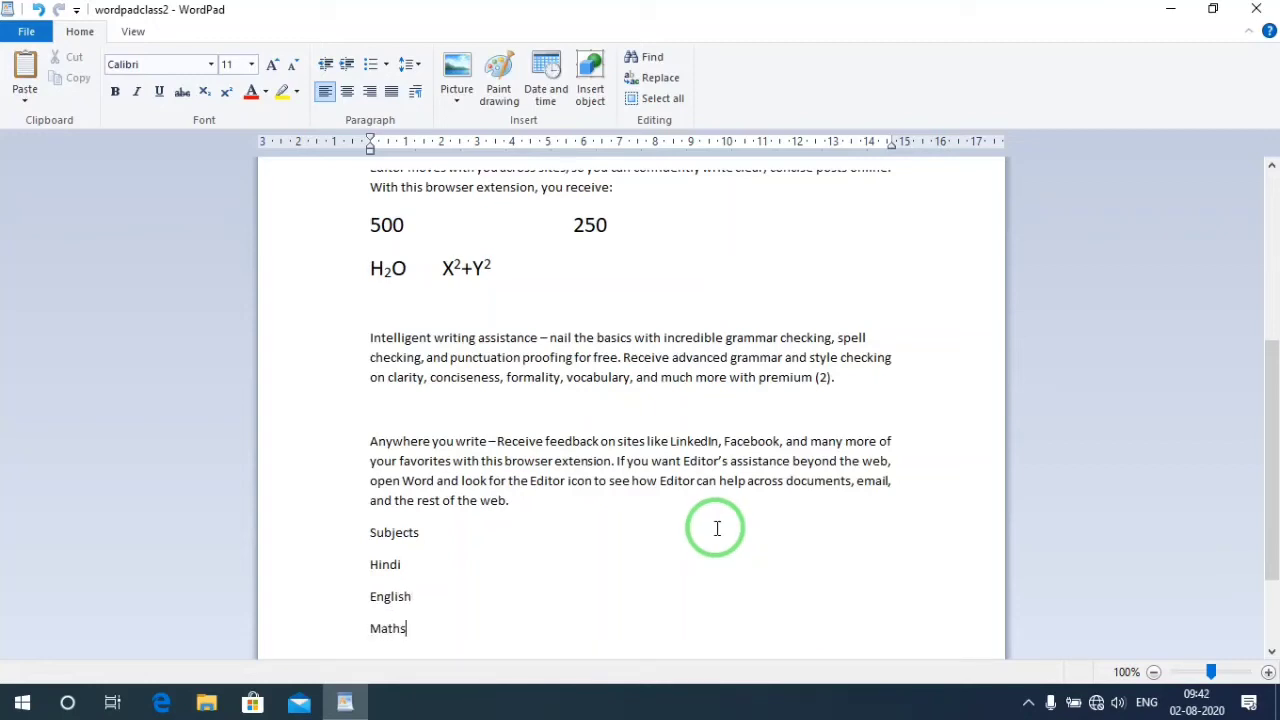
Format the Subjects line as bold Bauhaus 93 in red with a yellow highlight.
scroll(494, 514, down, 2)
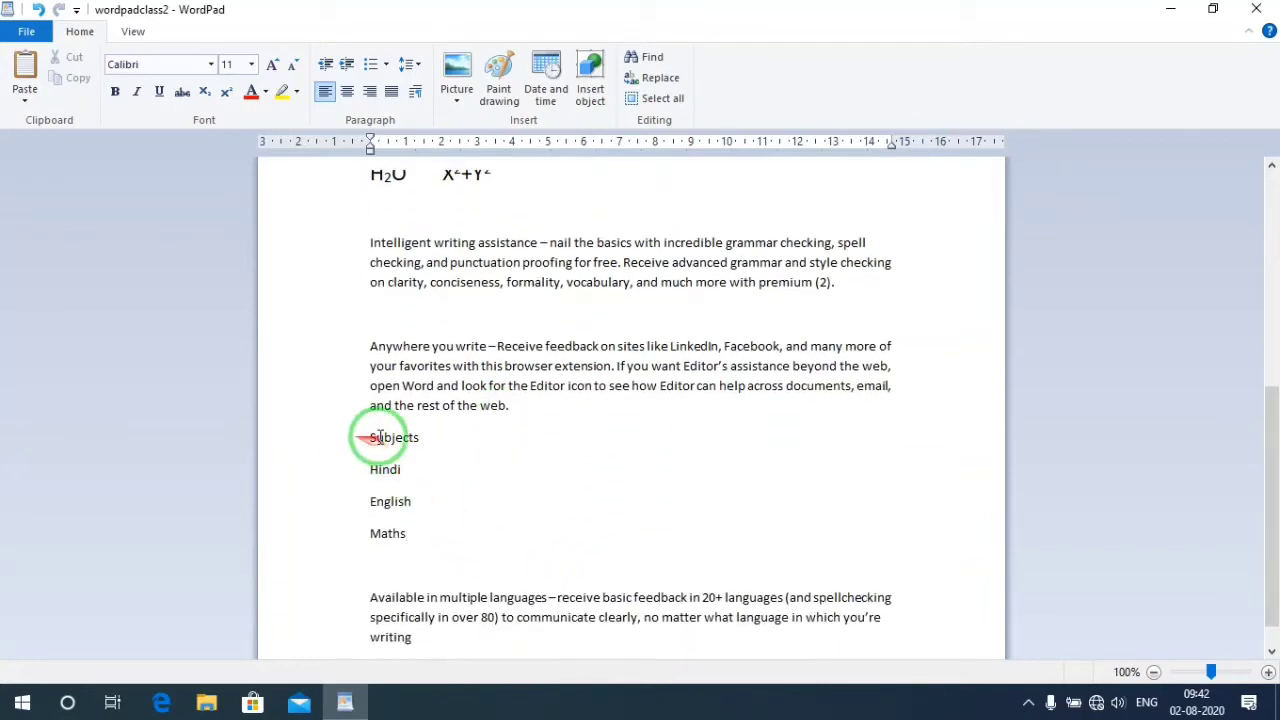
drag(368, 437, 422, 437)
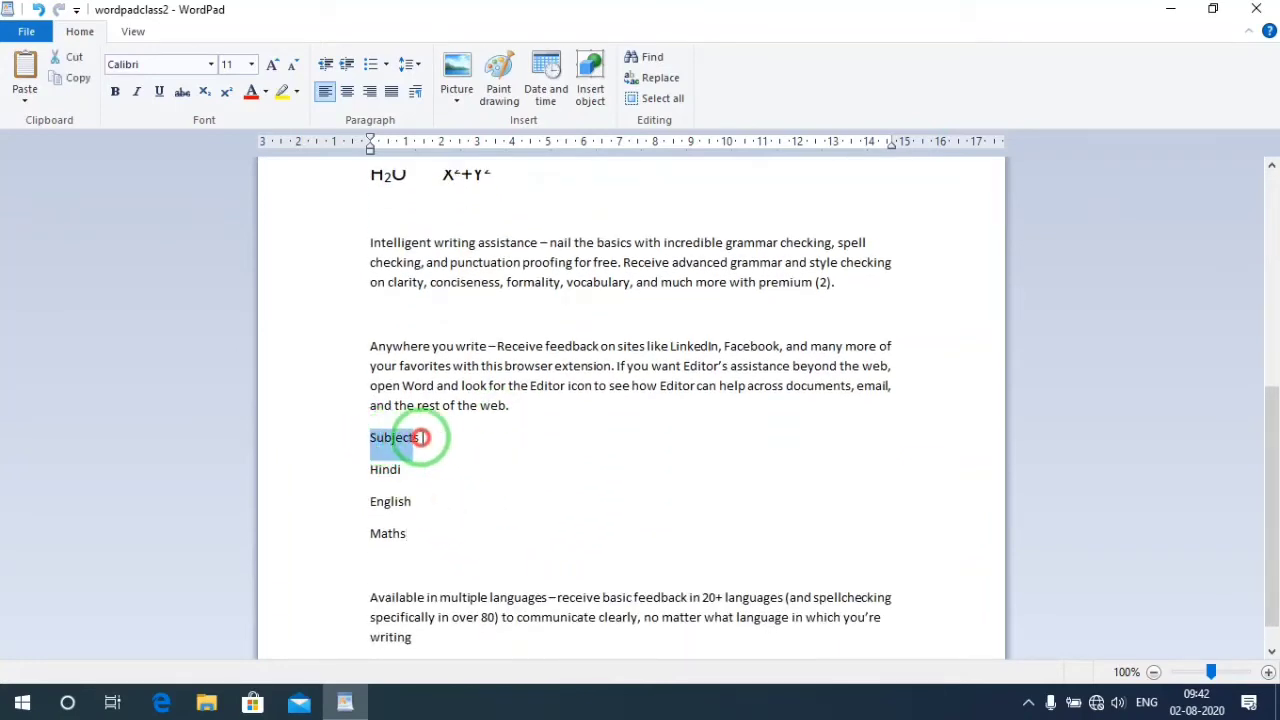
click(114, 91)
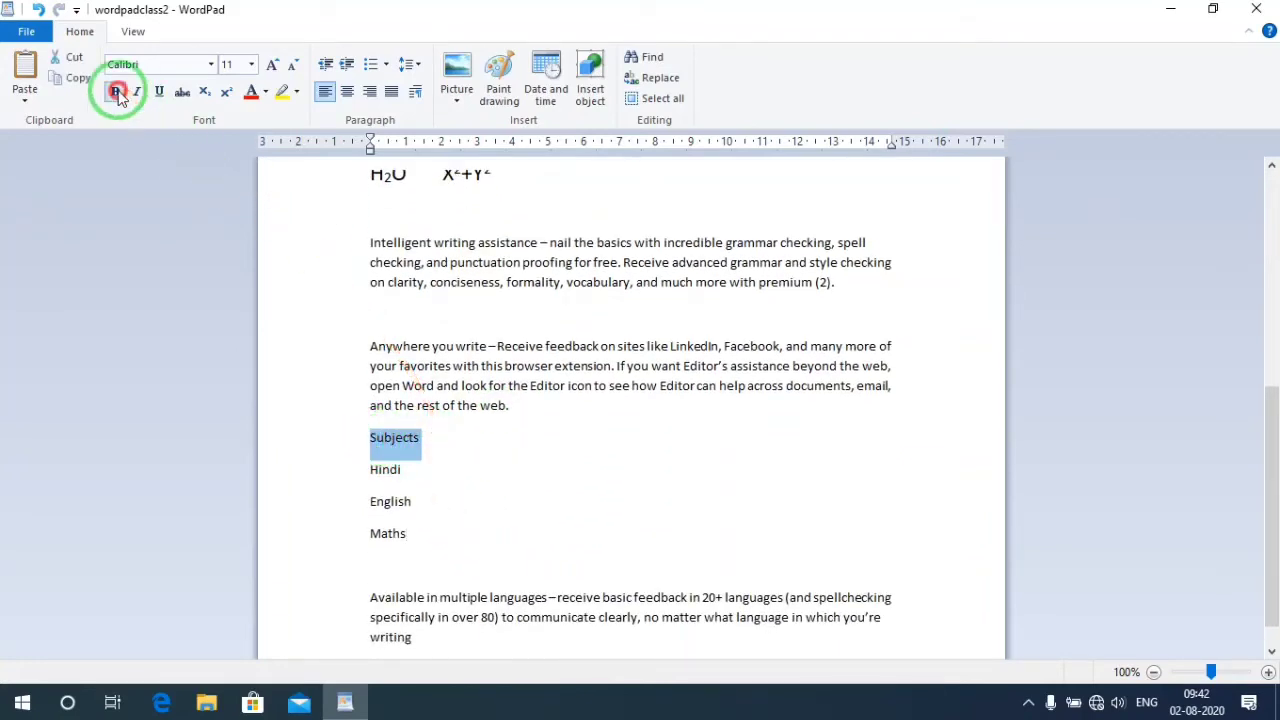
click(210, 64)
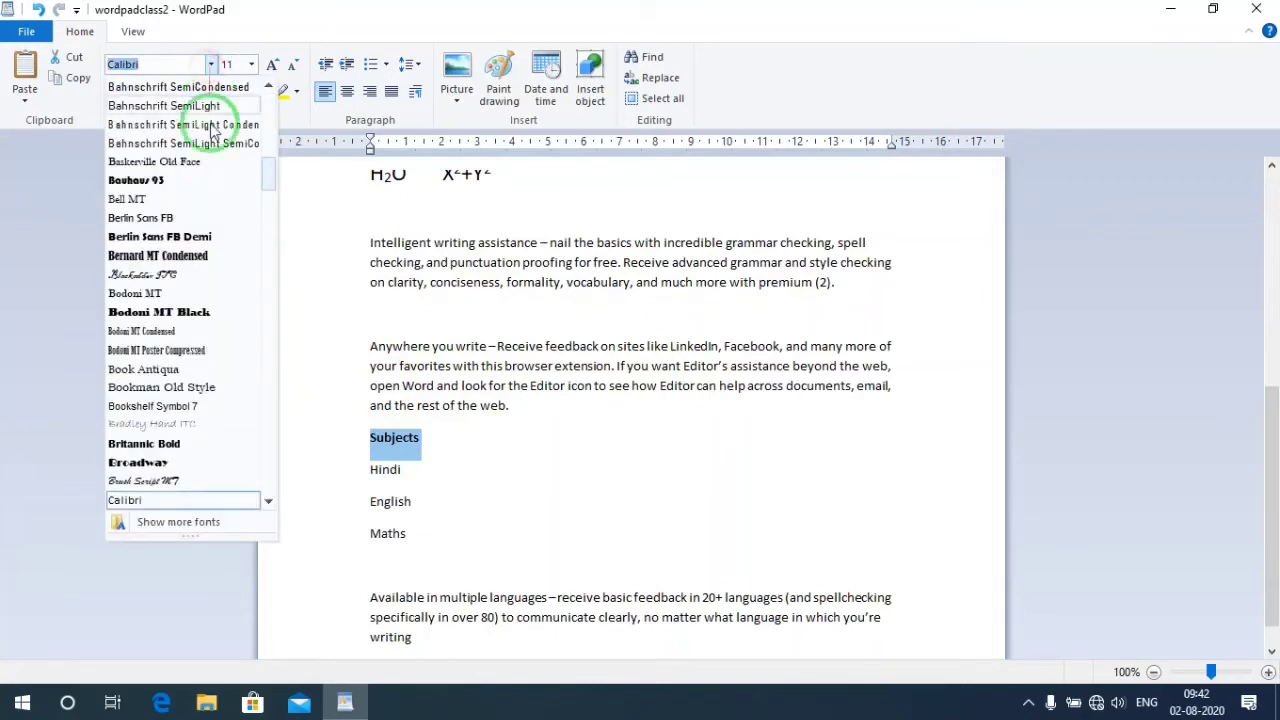
click(172, 181)
click(252, 93)
click(280, 93)
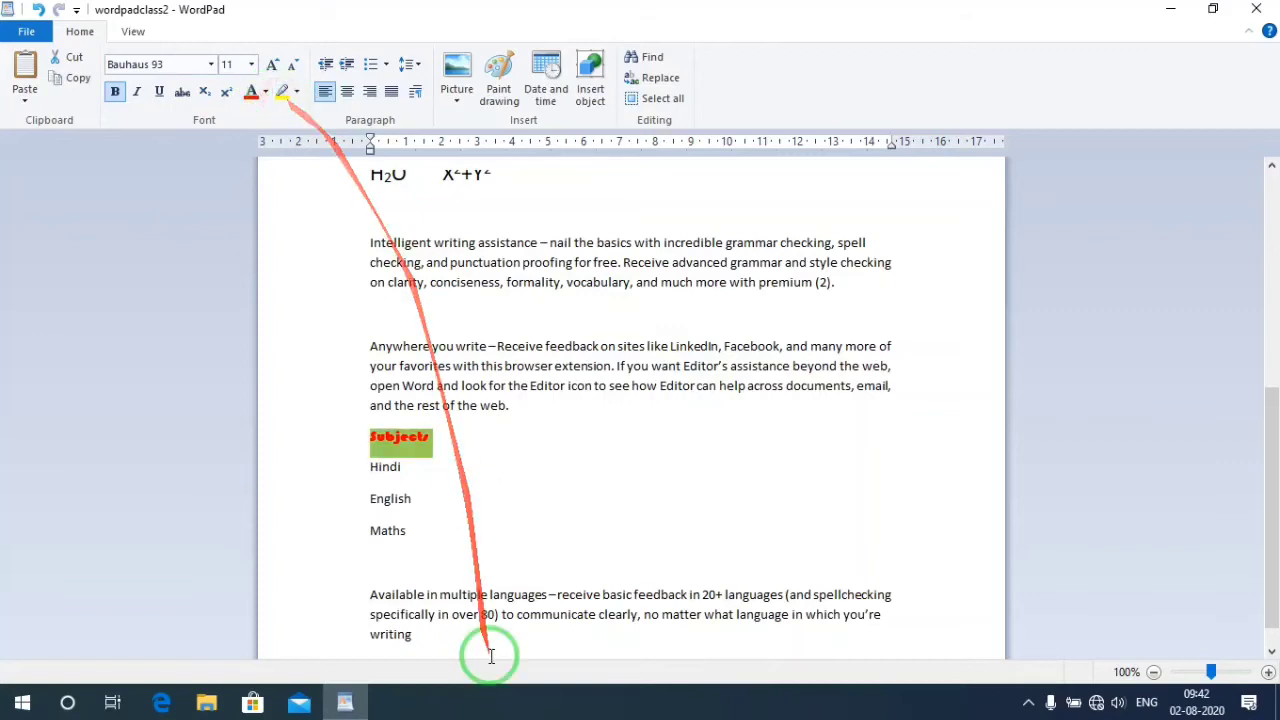
click(462, 480)
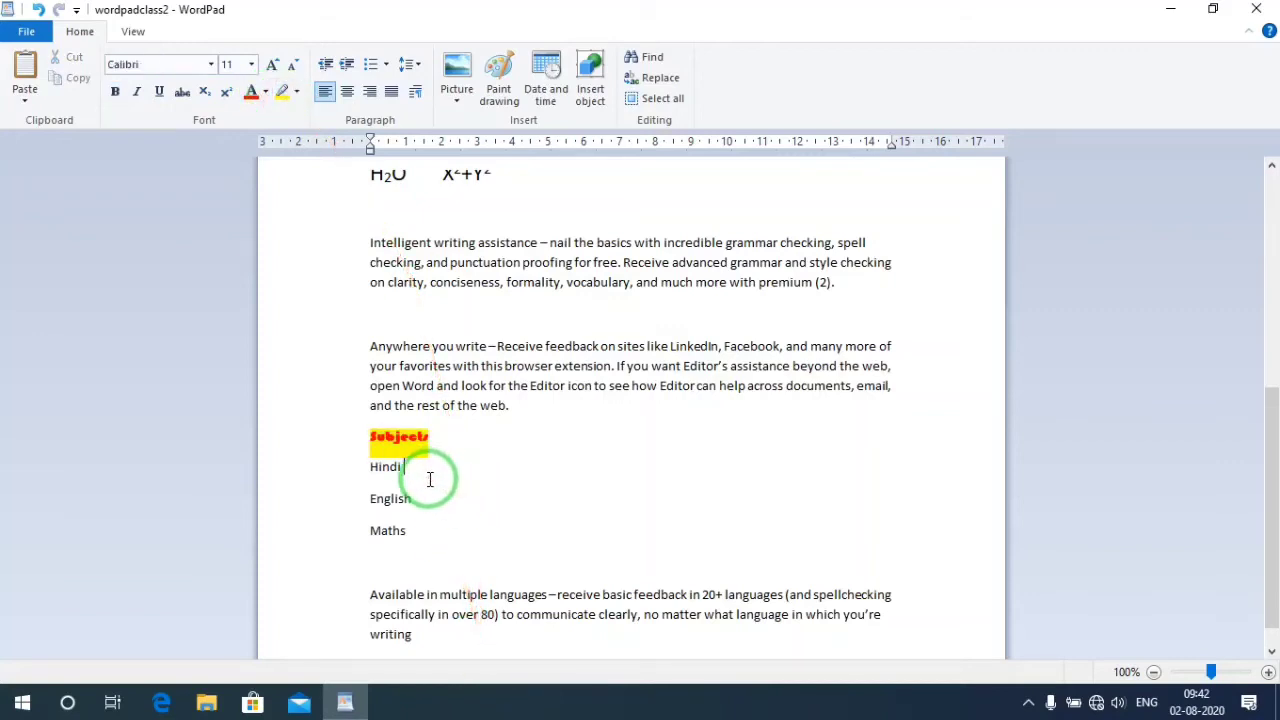
Format the Hindi, English and Maths lines as a bulleted list.
drag(373, 469, 412, 520)
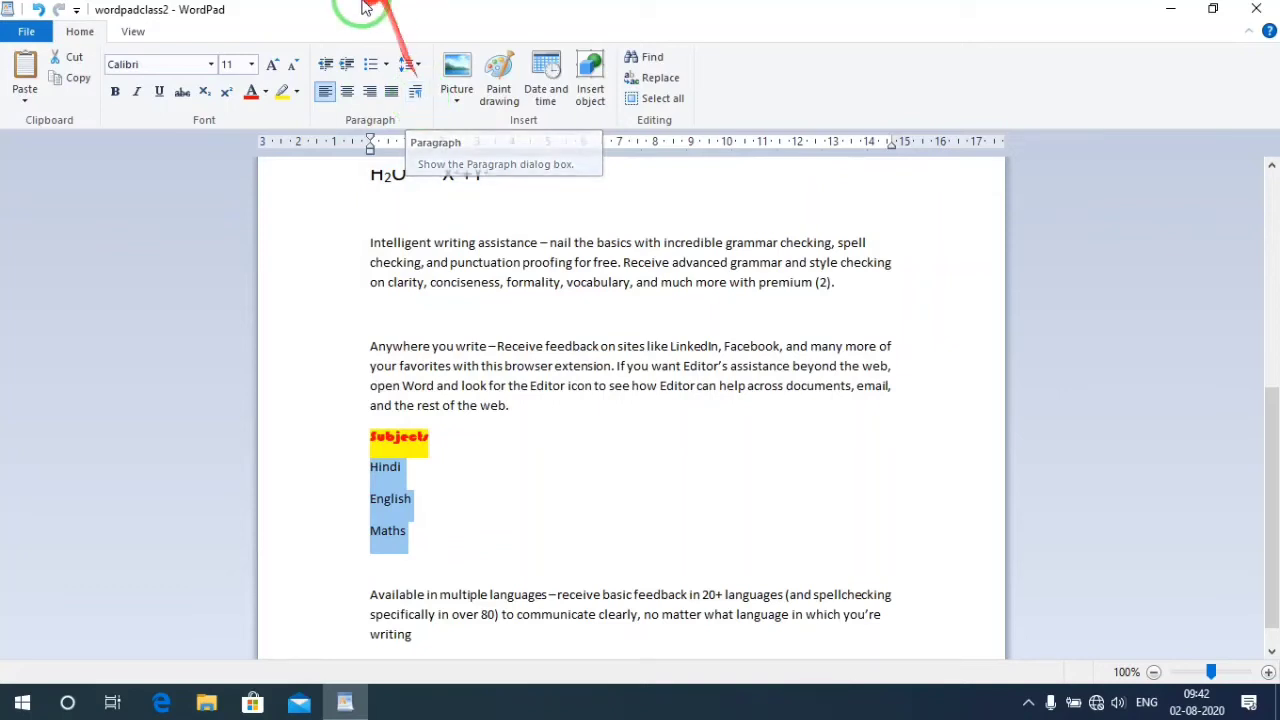
scroll(494, 309, down, 1)
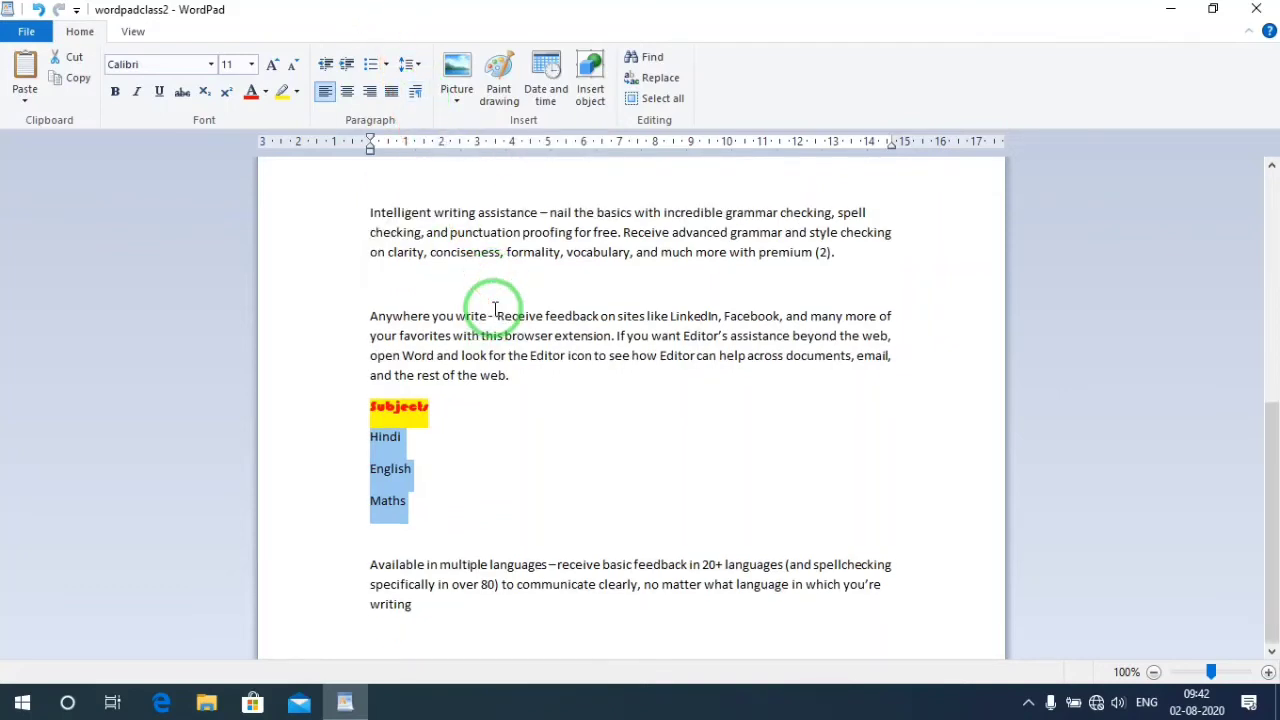
scroll(494, 309, up, 10)
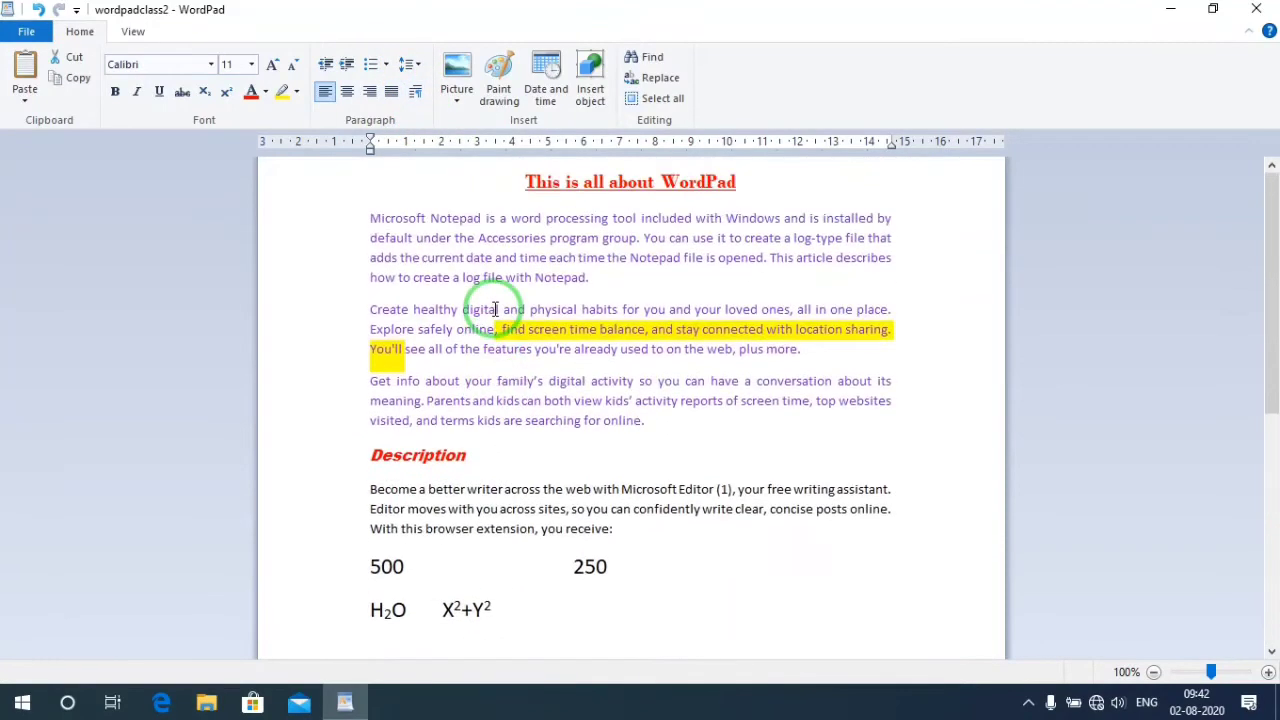
scroll(494, 309, down, 10)
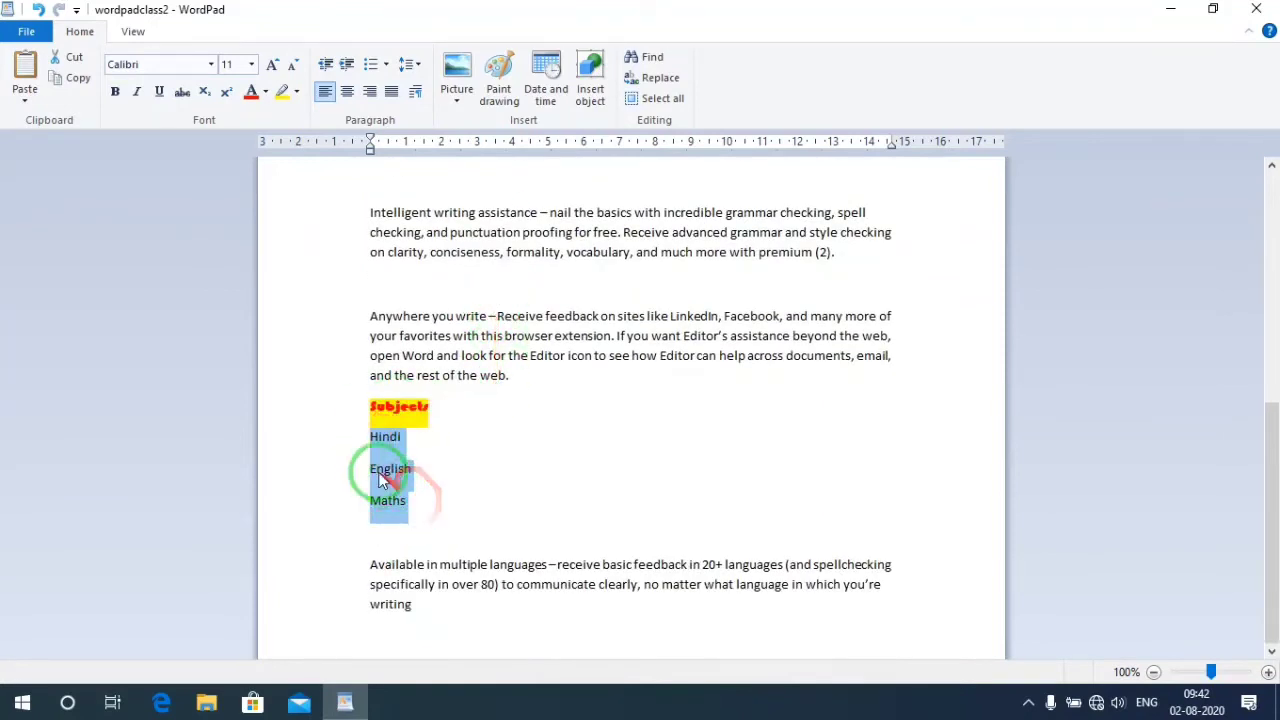
click(391, 64)
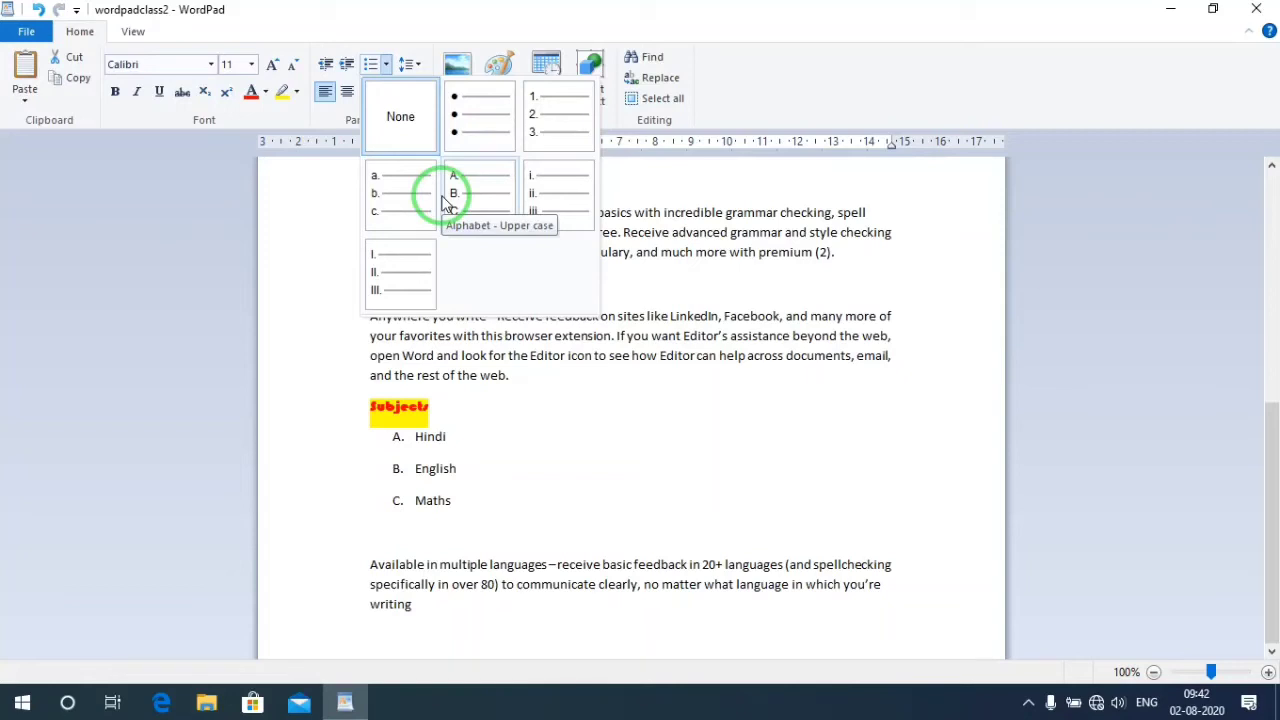
click(483, 120)
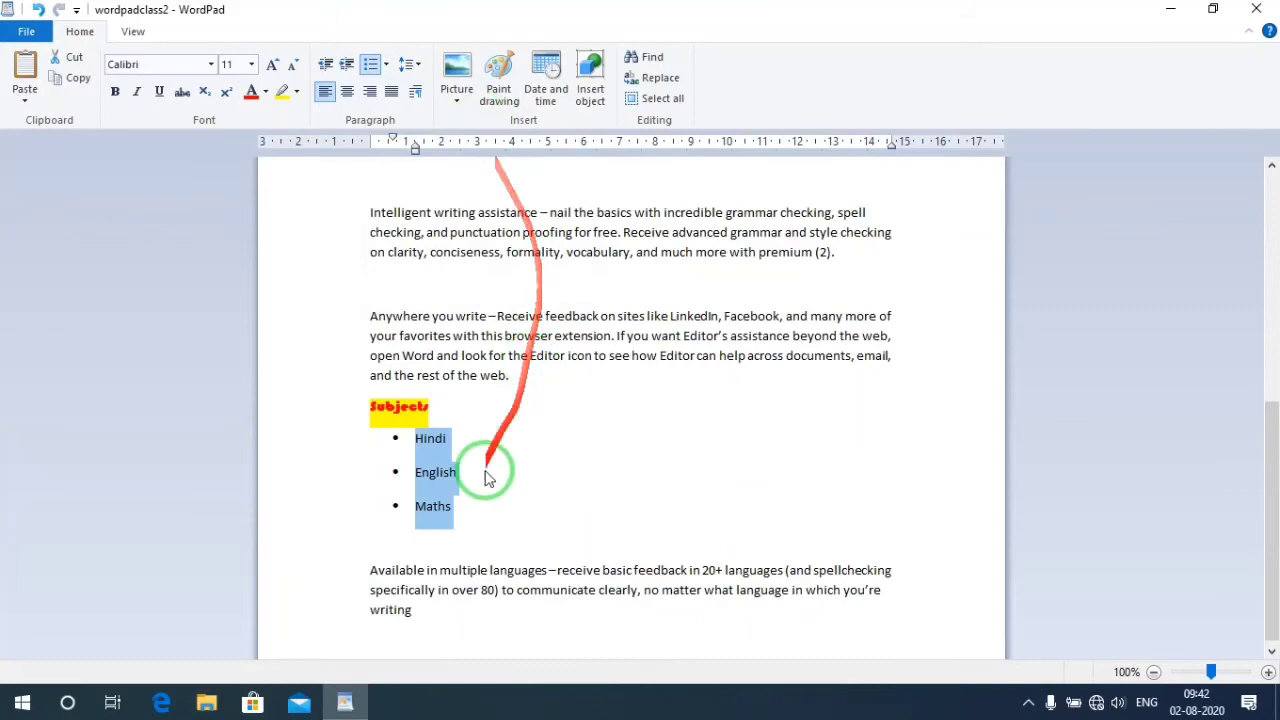
click(462, 507)
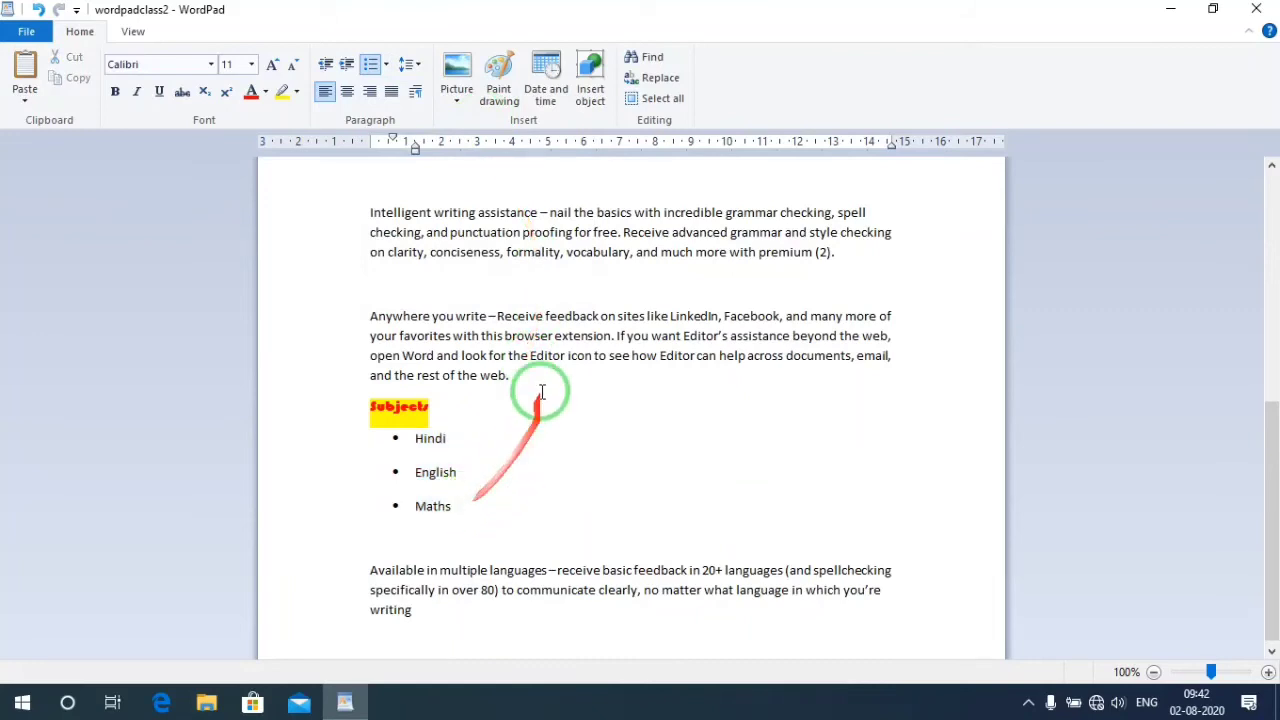
Add Science as a new bullet below Maths and end the list on the following line.
scroll(531, 366, up, 4)
scroll(531, 364, down, 3)
scroll(531, 364, down, 1)
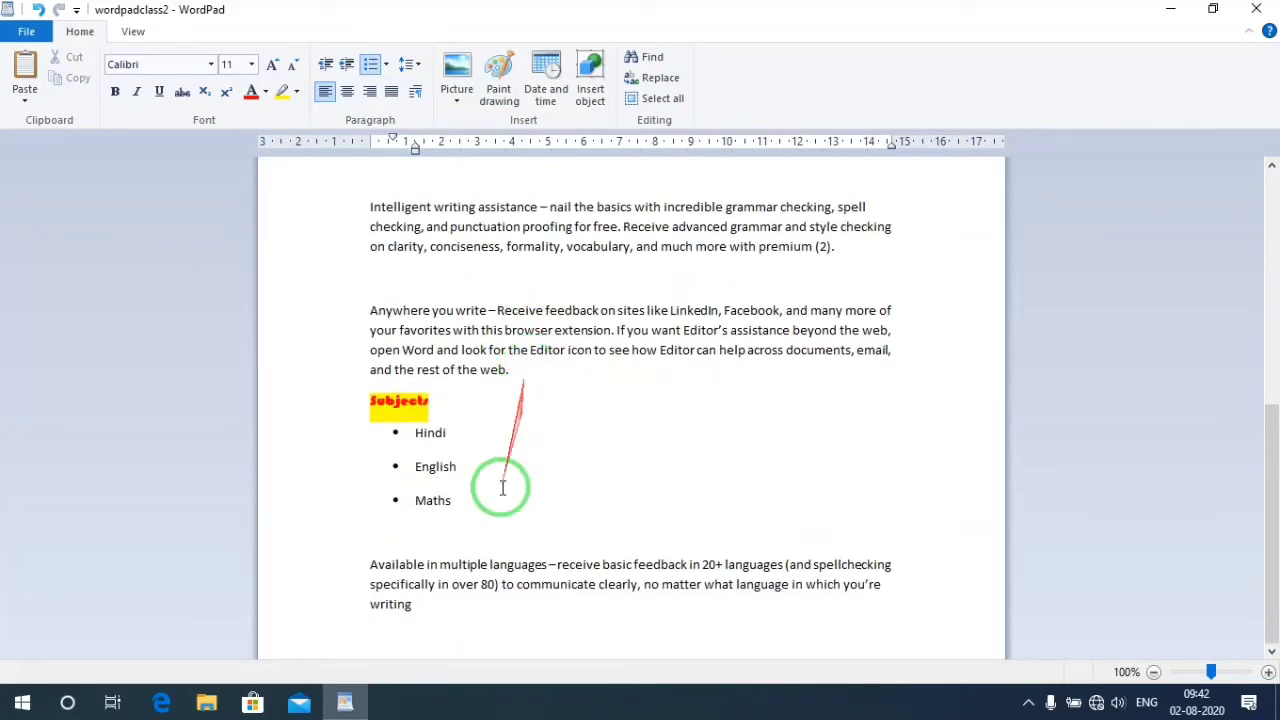
key(Return)
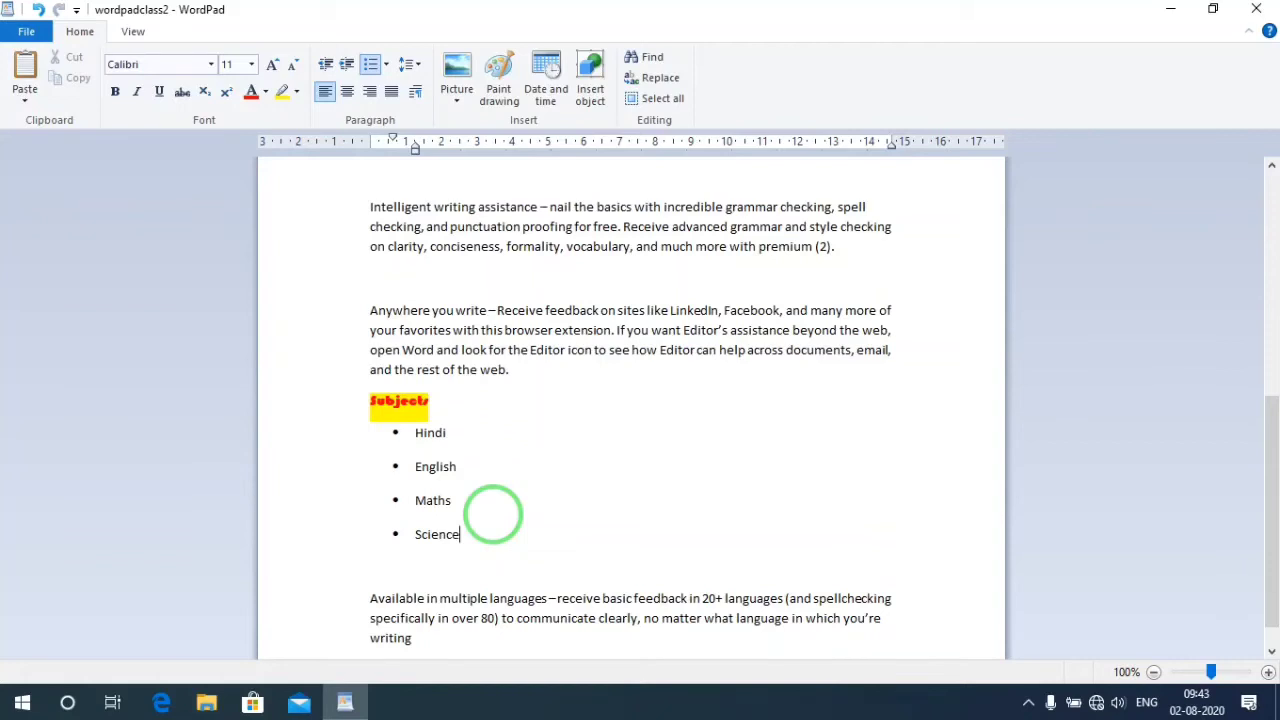
key(Return)
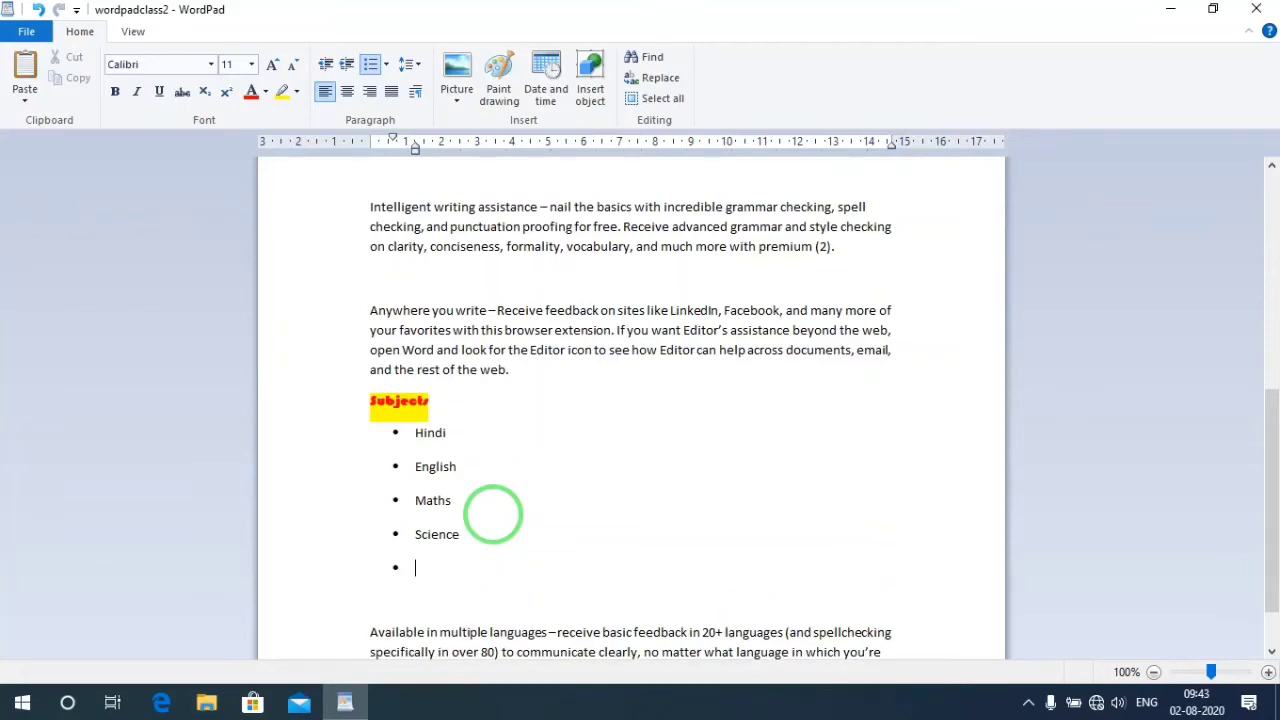
key(Return)
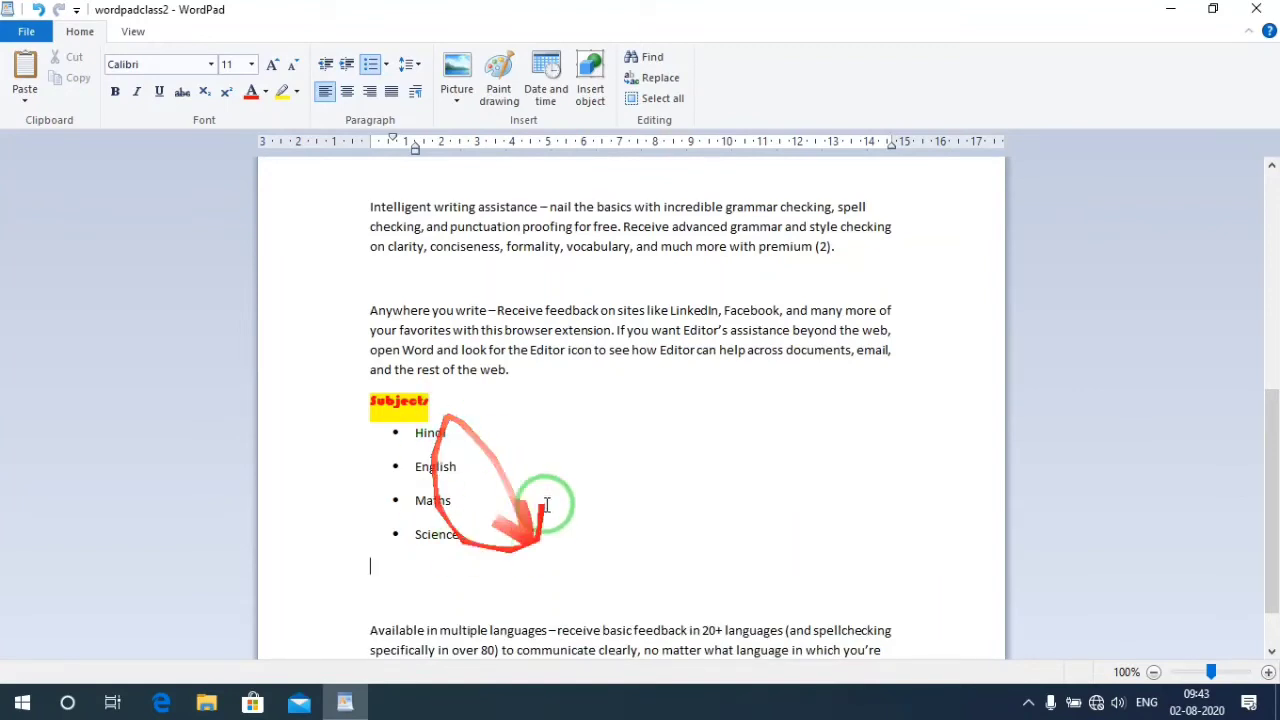
Set the line spacing of the first paragraph below the title to 2.
scroll(508, 429, up, 5)
scroll(510, 423, up, 3)
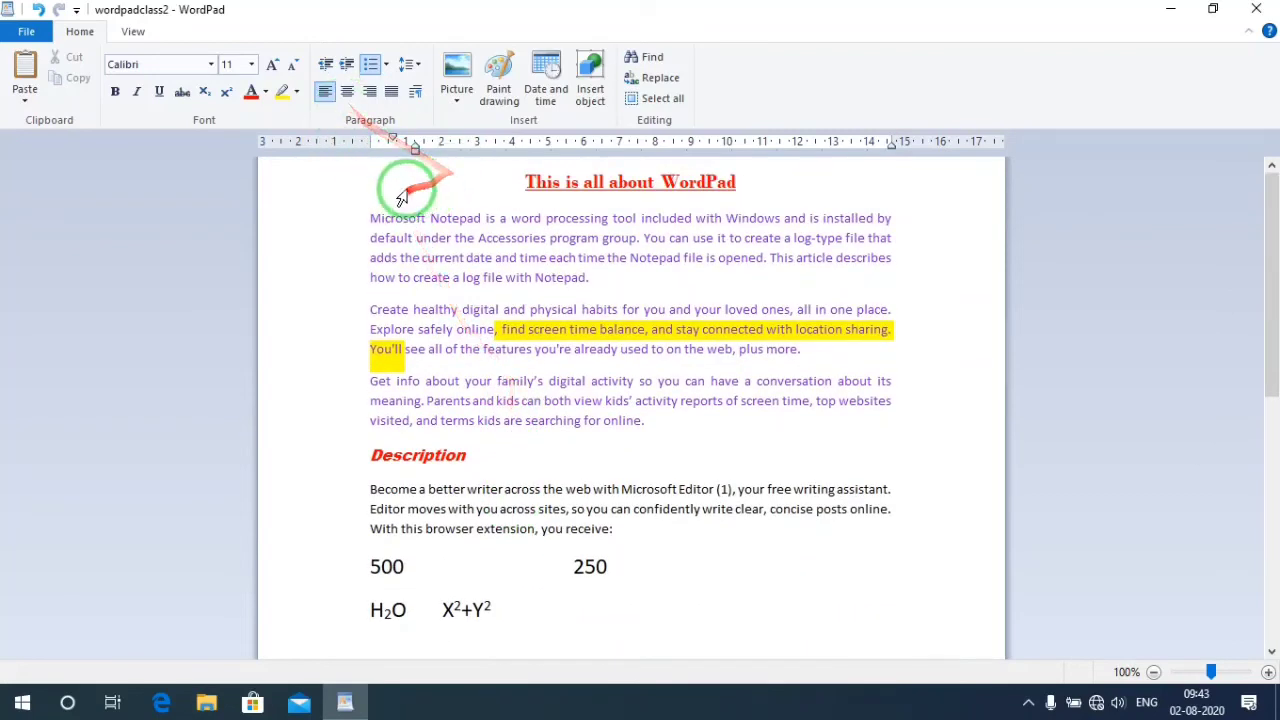
drag(362, 224, 588, 277)
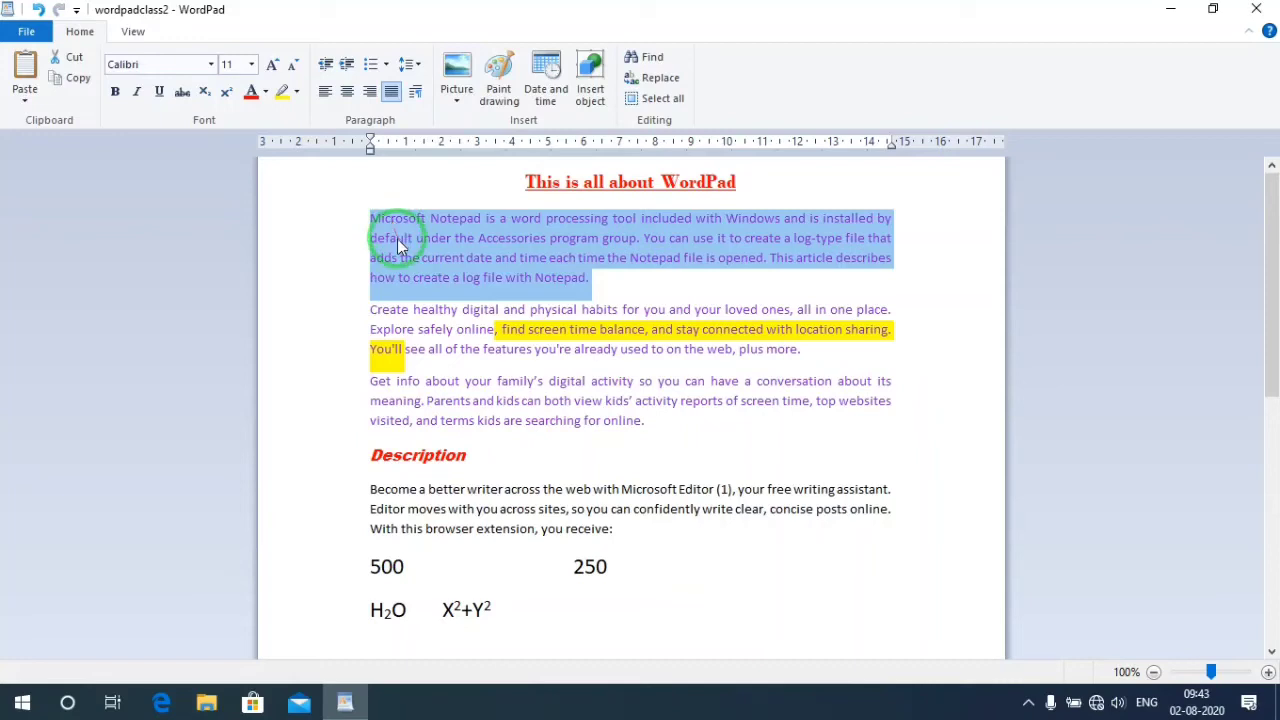
click(417, 65)
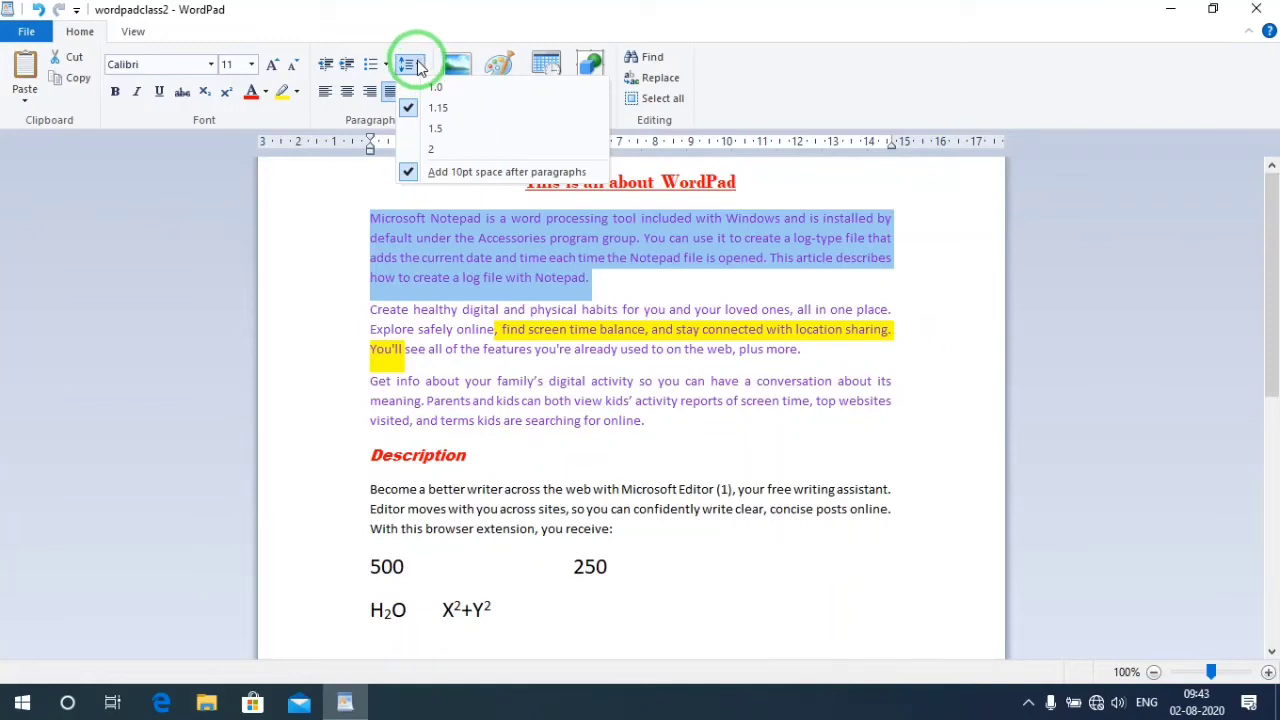
click(446, 152)
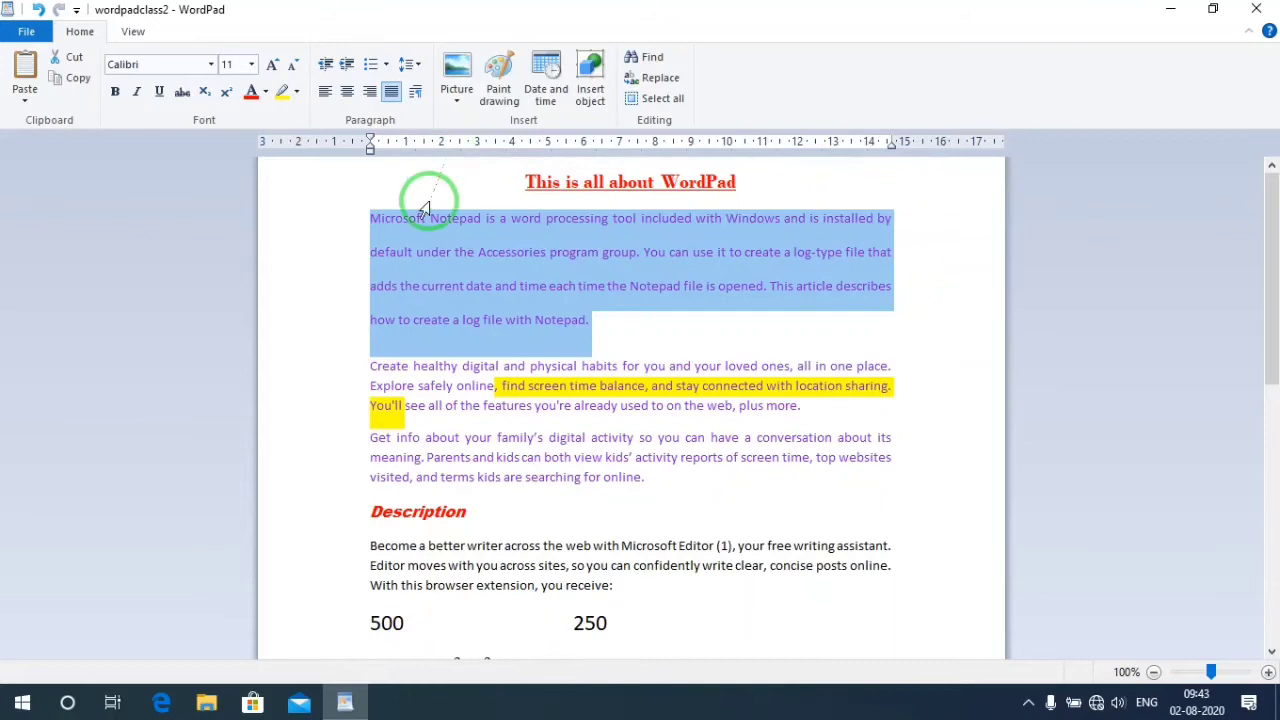
Reduce the first paragraph's line spacing to 1.5 and further to 1.0.
click(410, 63)
click(432, 130)
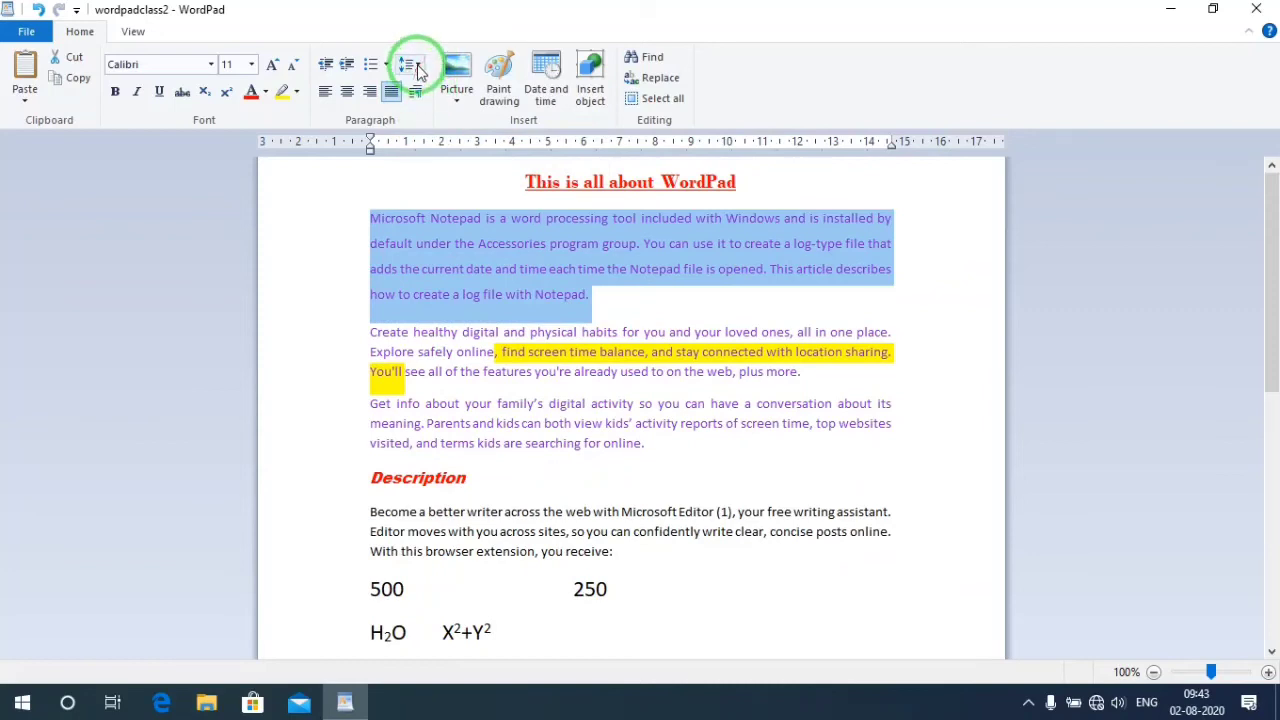
click(410, 63)
click(436, 89)
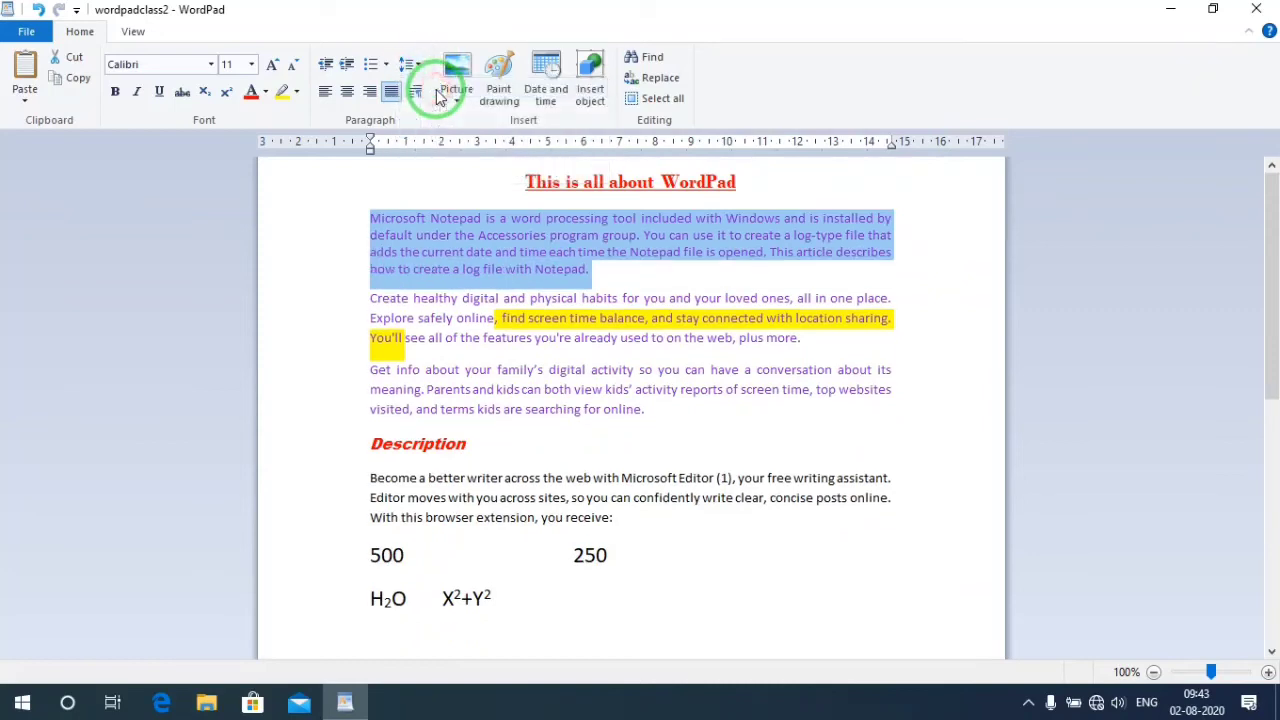
click(620, 260)
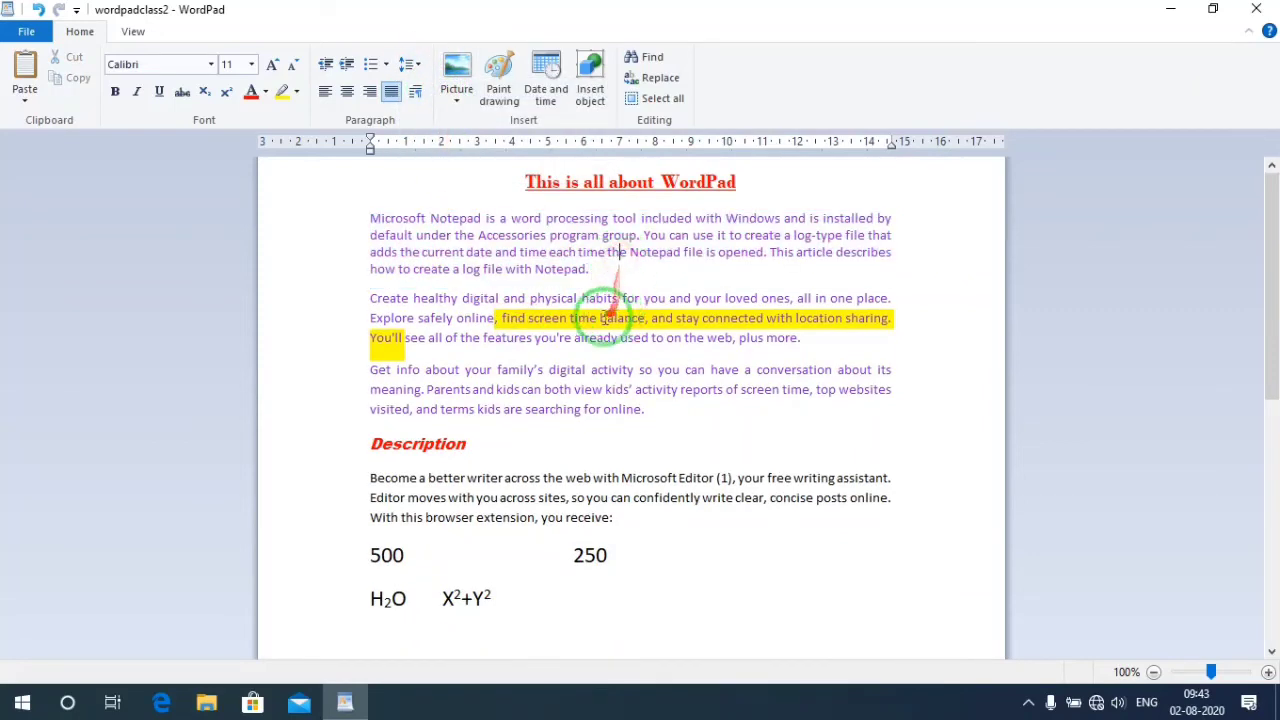
Set the first paragraph's line spacing to 2 again and return it to 1.15.
drag(371, 216, 586, 263)
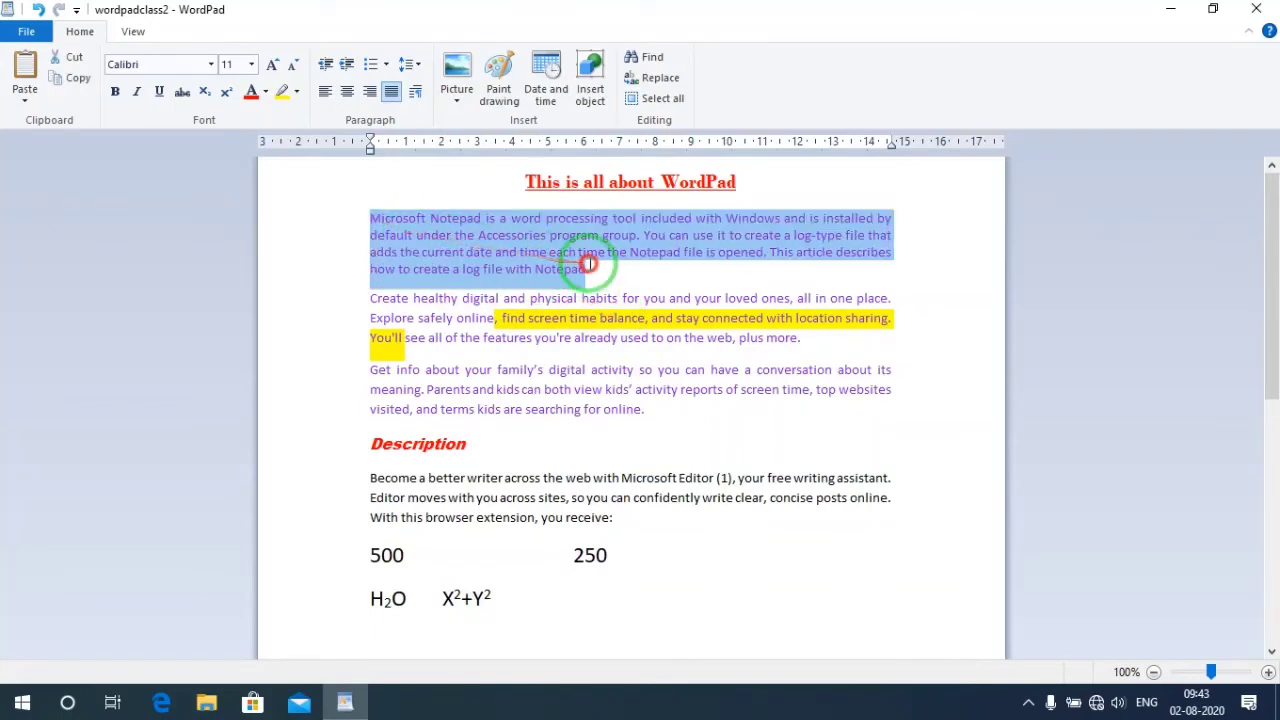
click(491, 335)
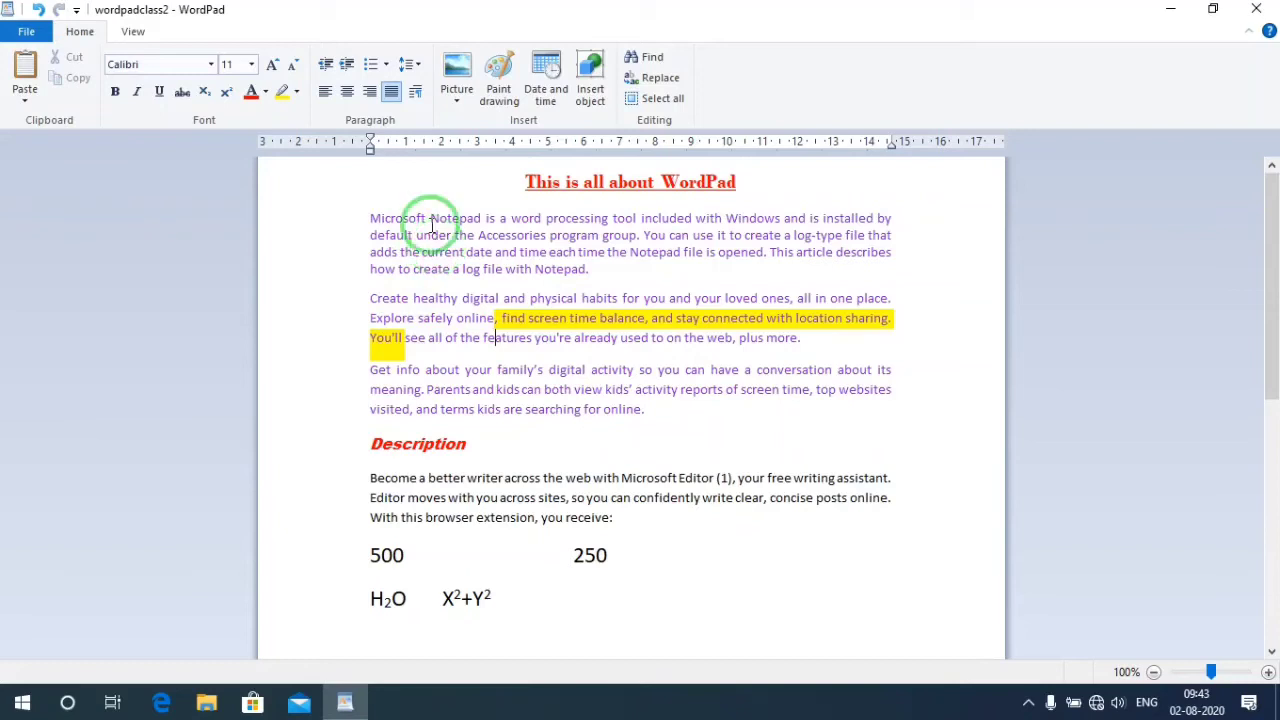
drag(370, 218, 612, 272)
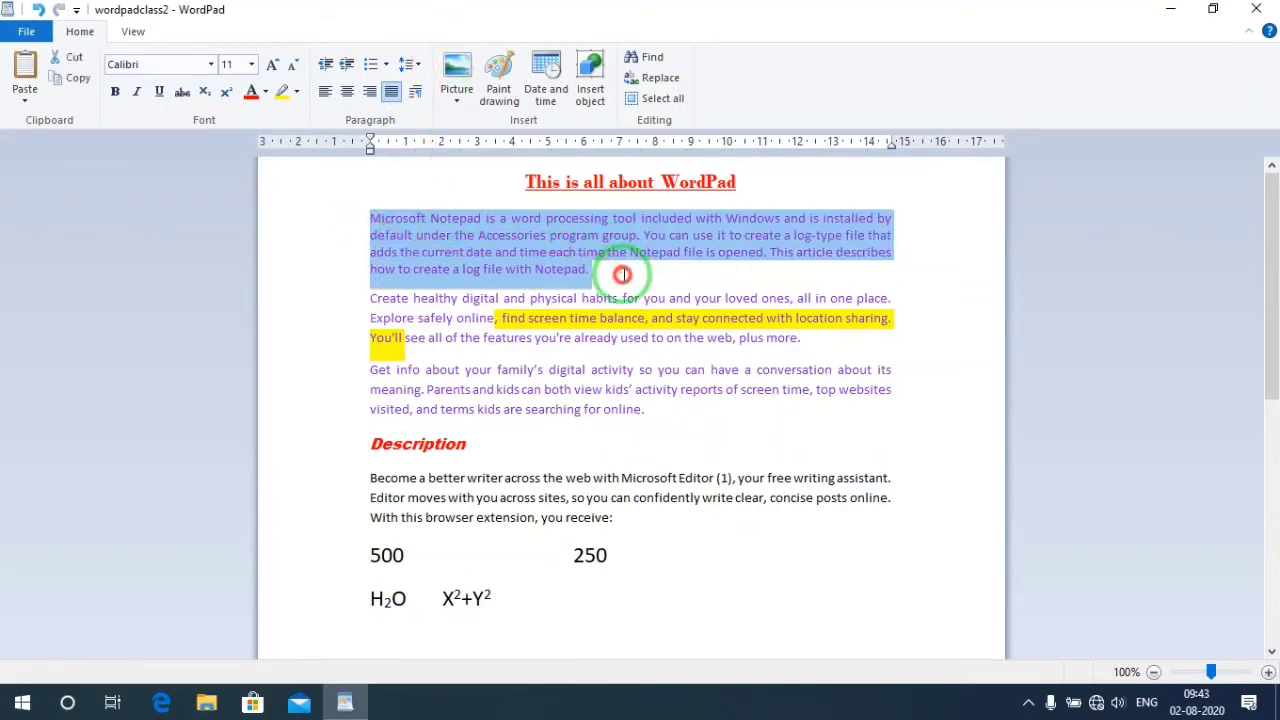
click(410, 64)
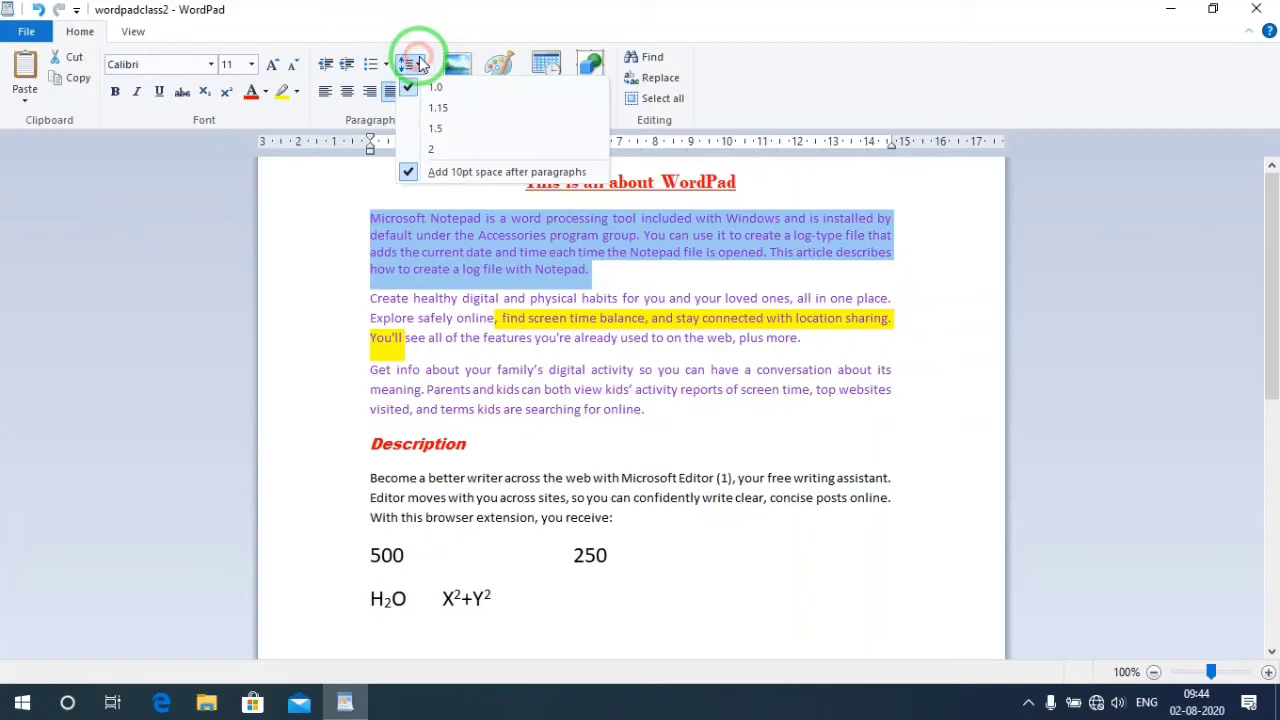
click(436, 148)
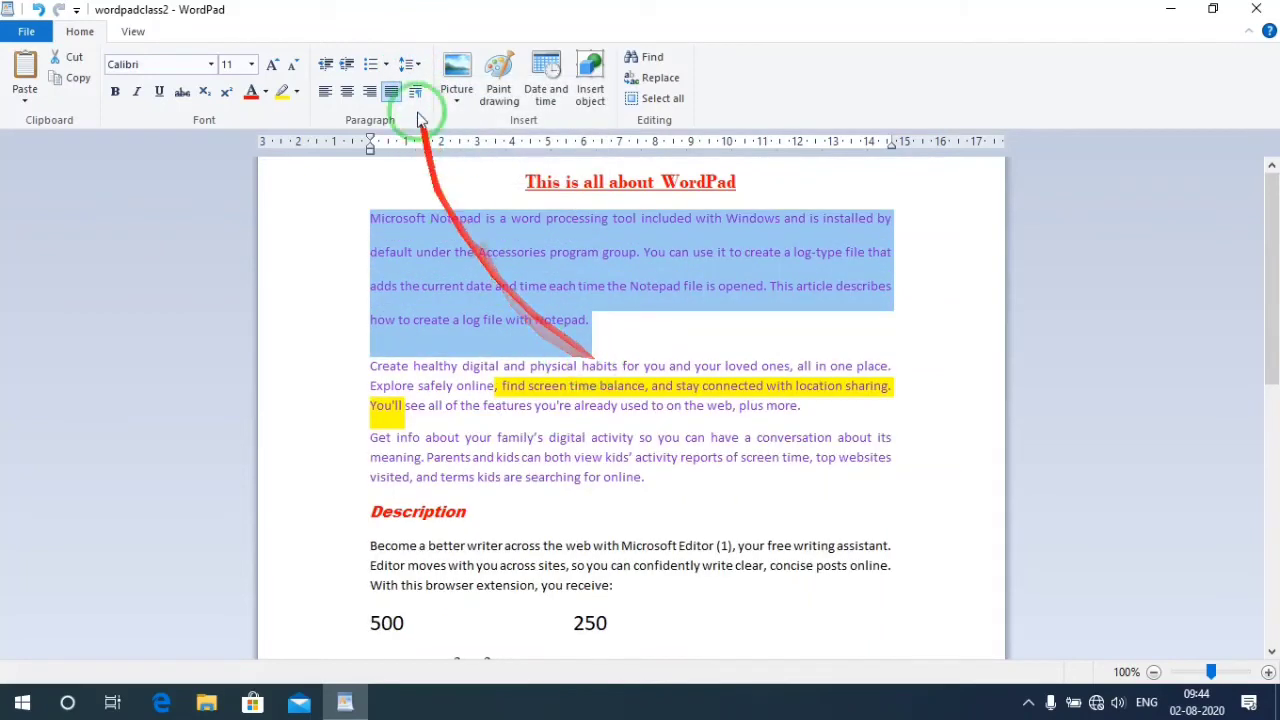
click(410, 64)
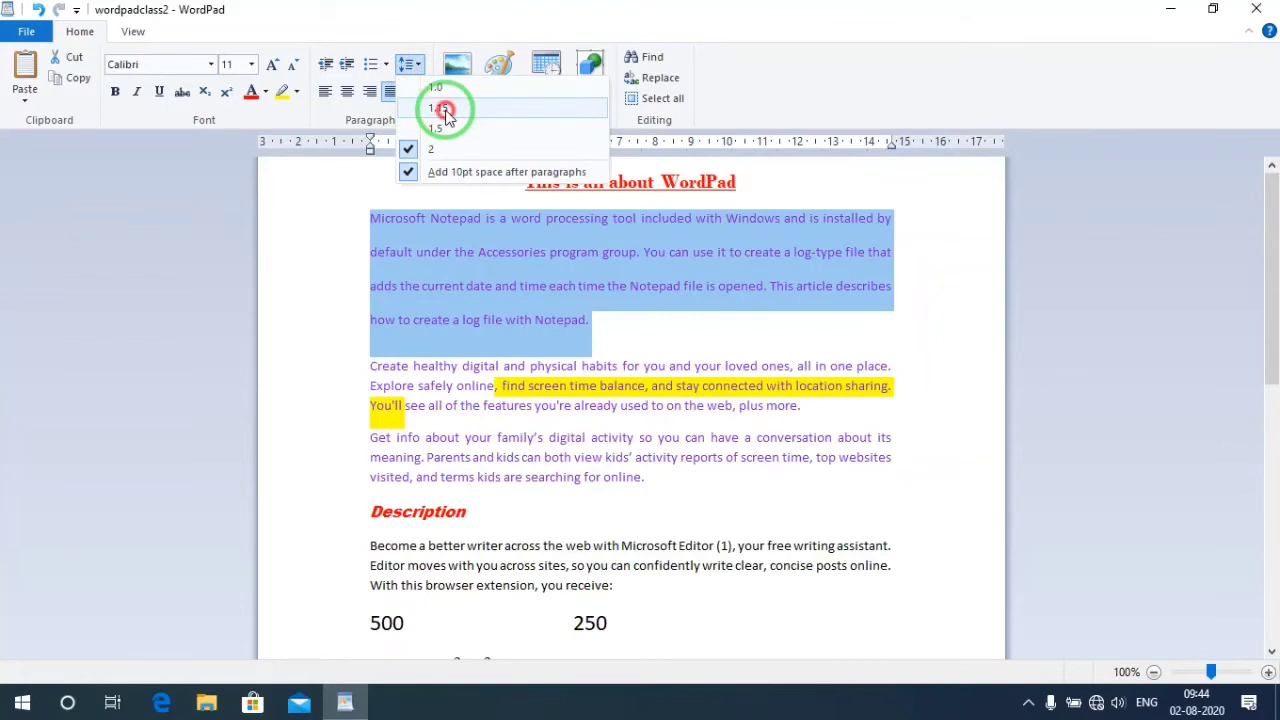
click(442, 109)
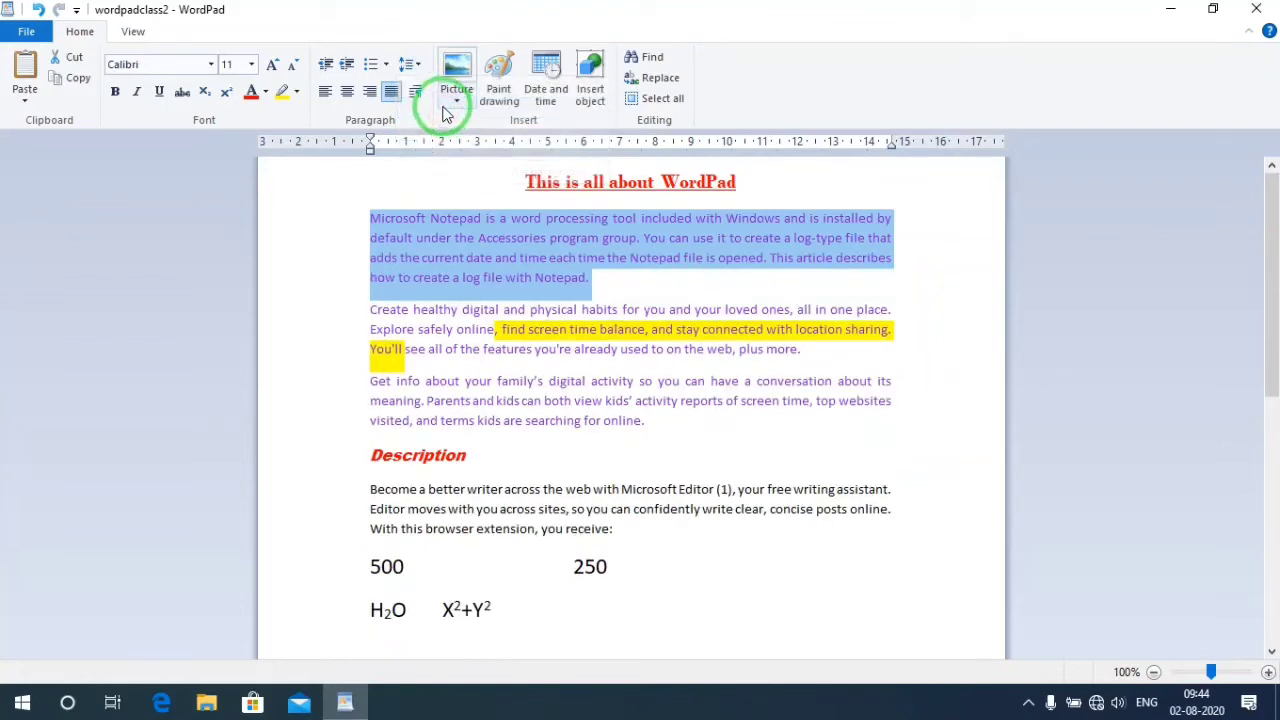
Insert five blank lines between the title and the first paragraph.
click(592, 290)
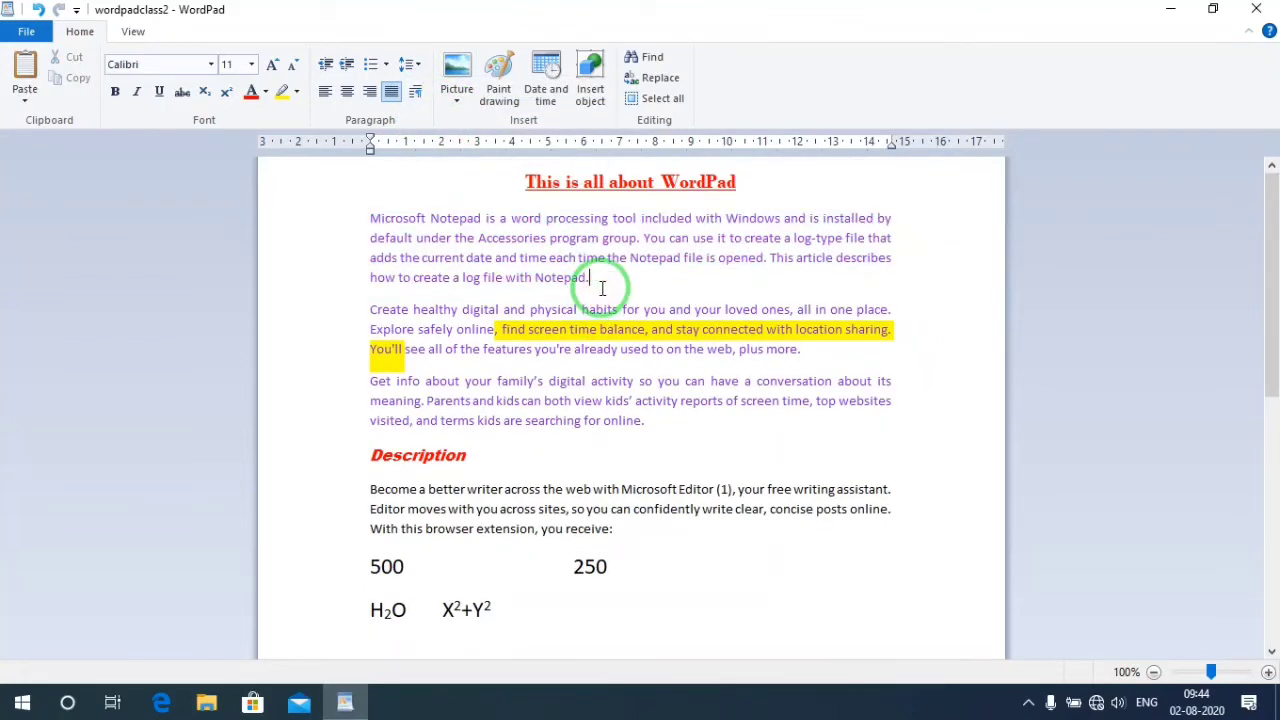
click(460, 104)
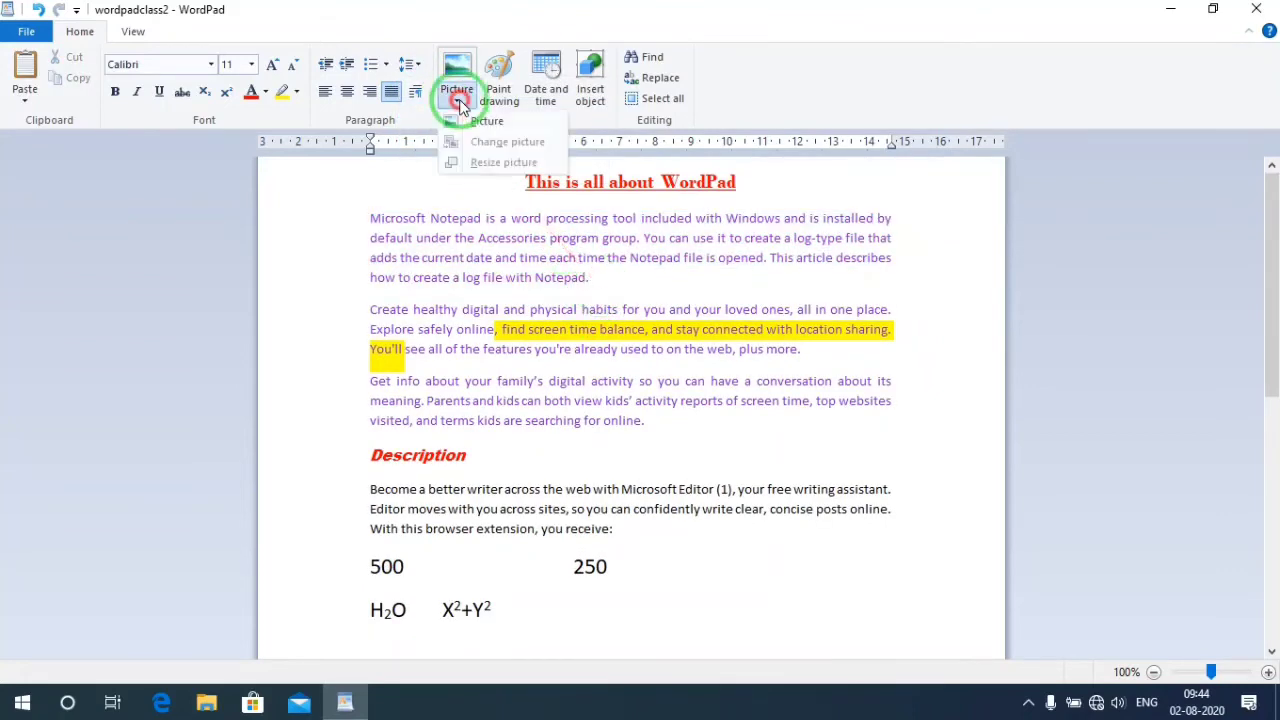
click(368, 218)
click(372, 222)
click(372, 222)
key(Return)
key(Return)
key(Return)
key(Return)
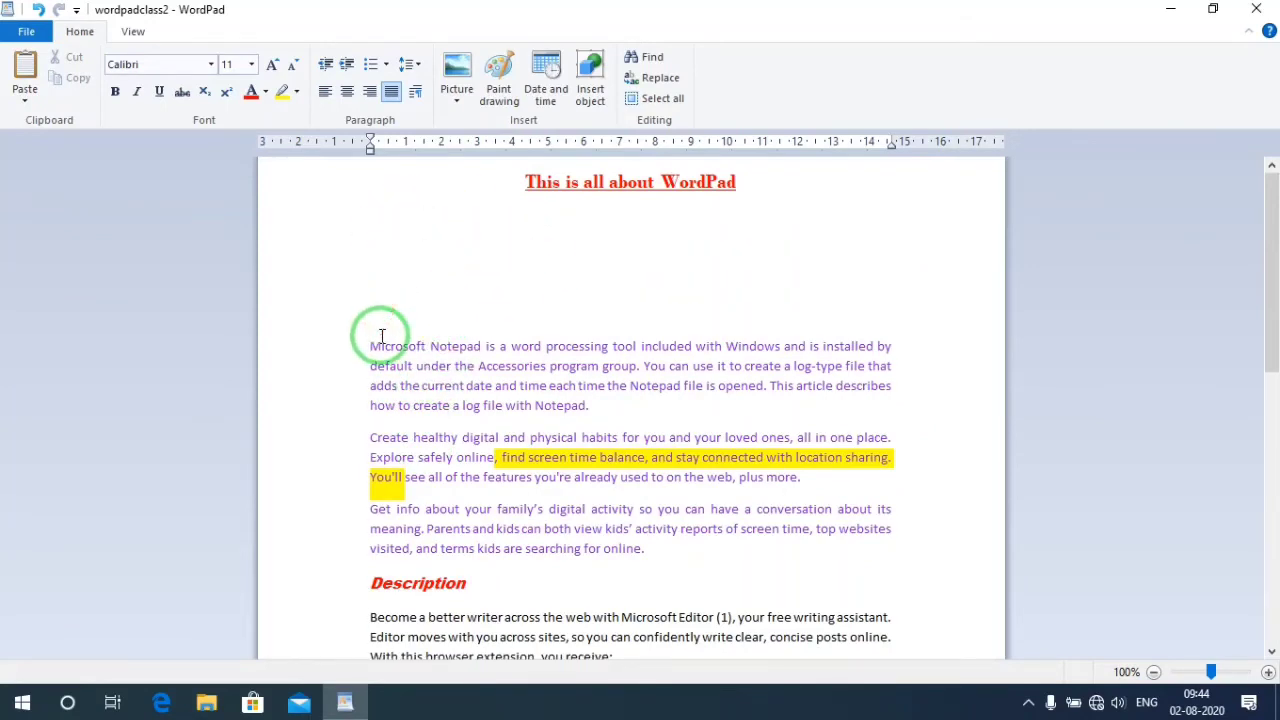
key(Return)
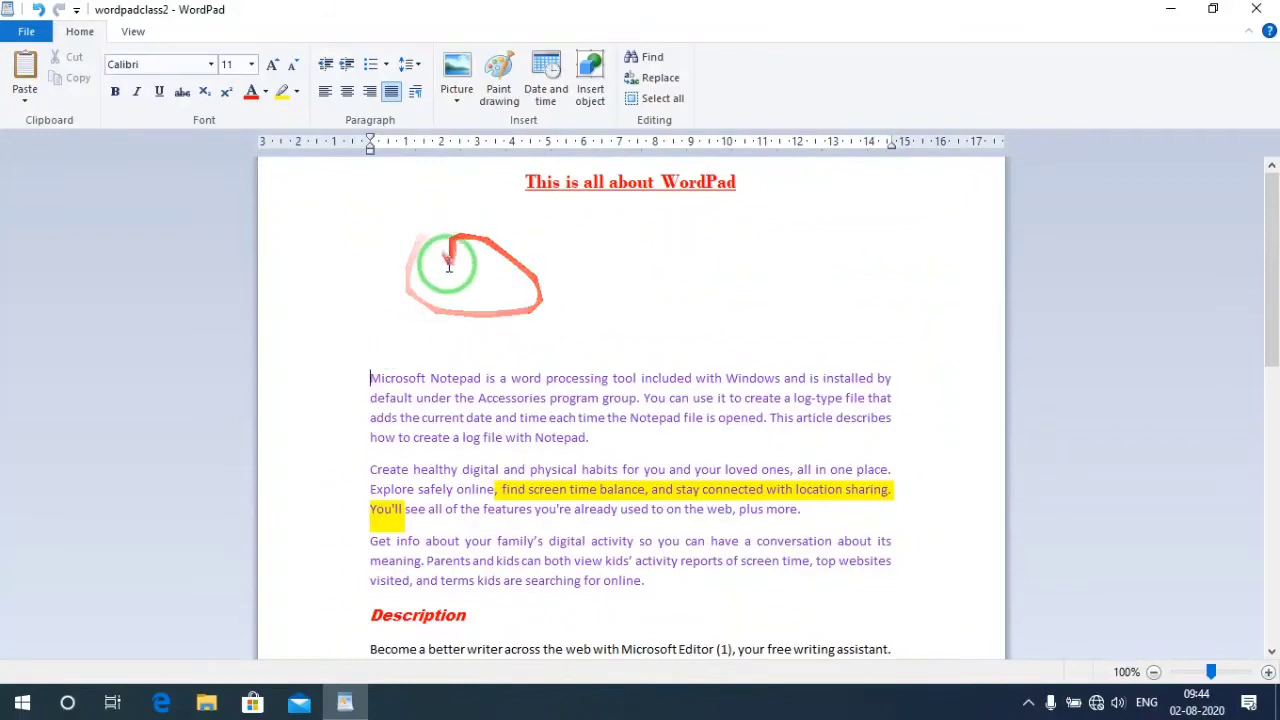
Insert the picture home-office-336373_1280 from the Desktop folder just above the first paragraph.
click(457, 92)
click(477, 130)
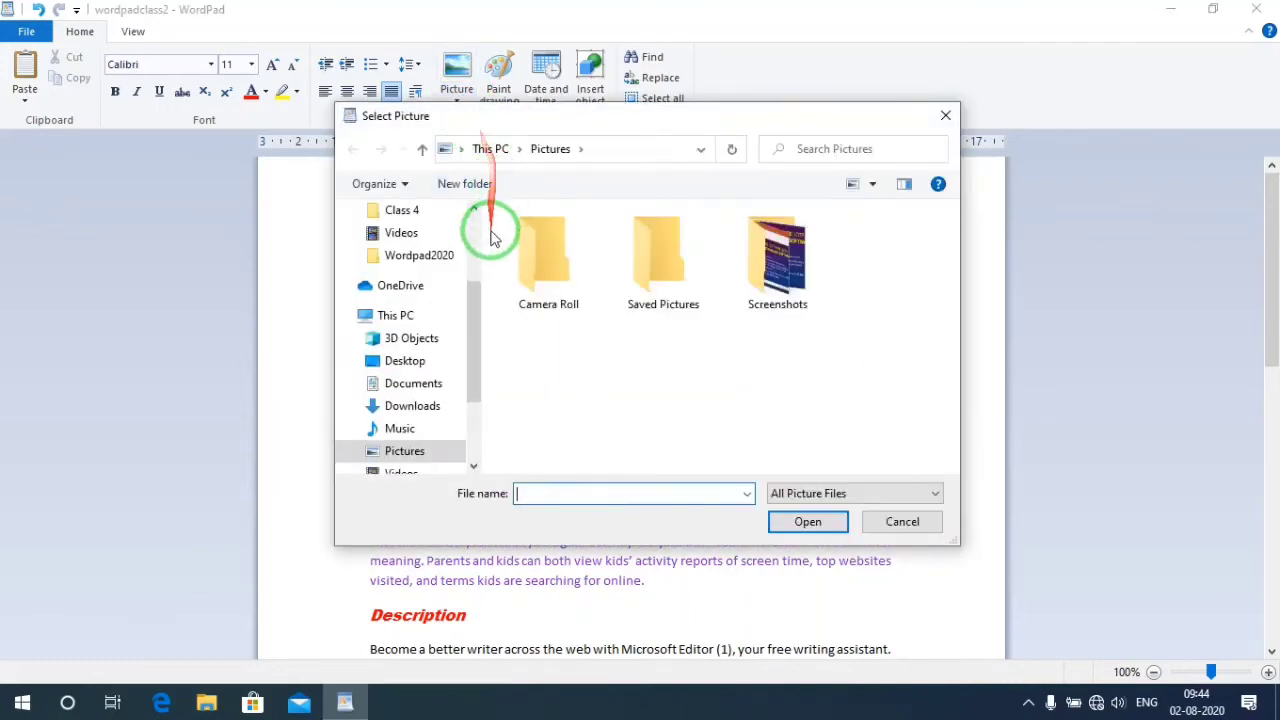
drag(476, 314, 450, 240)
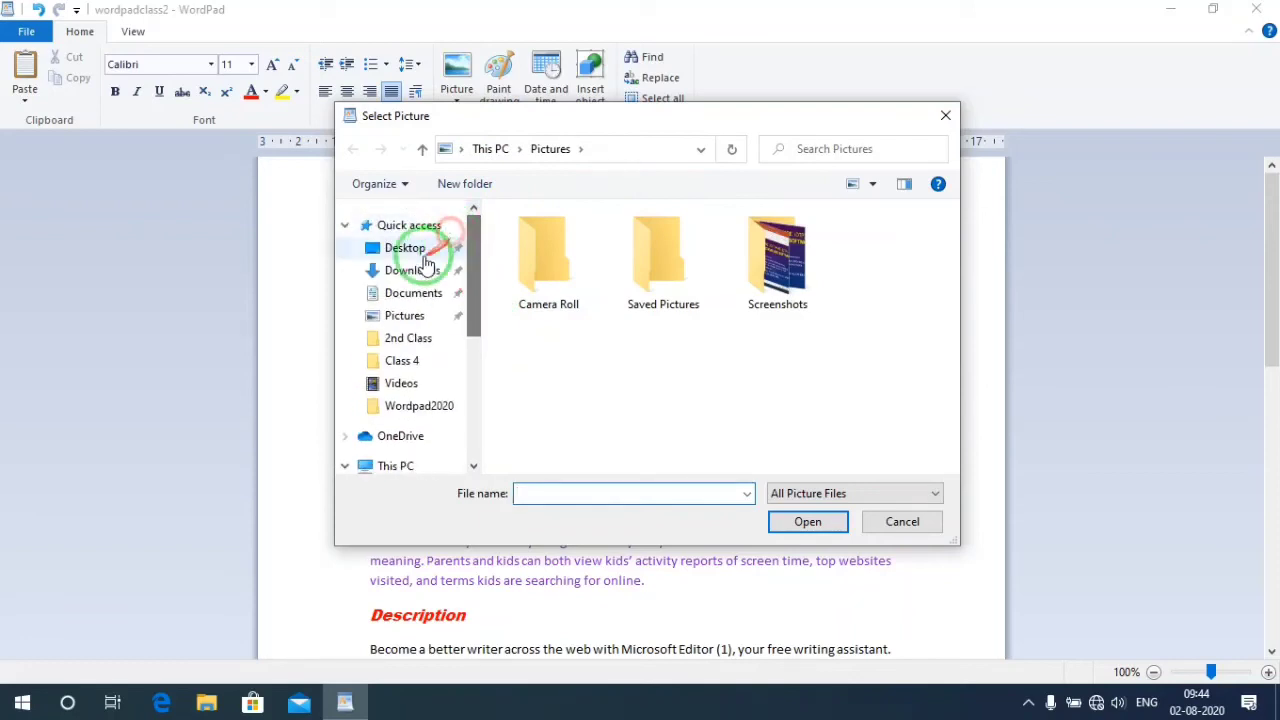
click(400, 248)
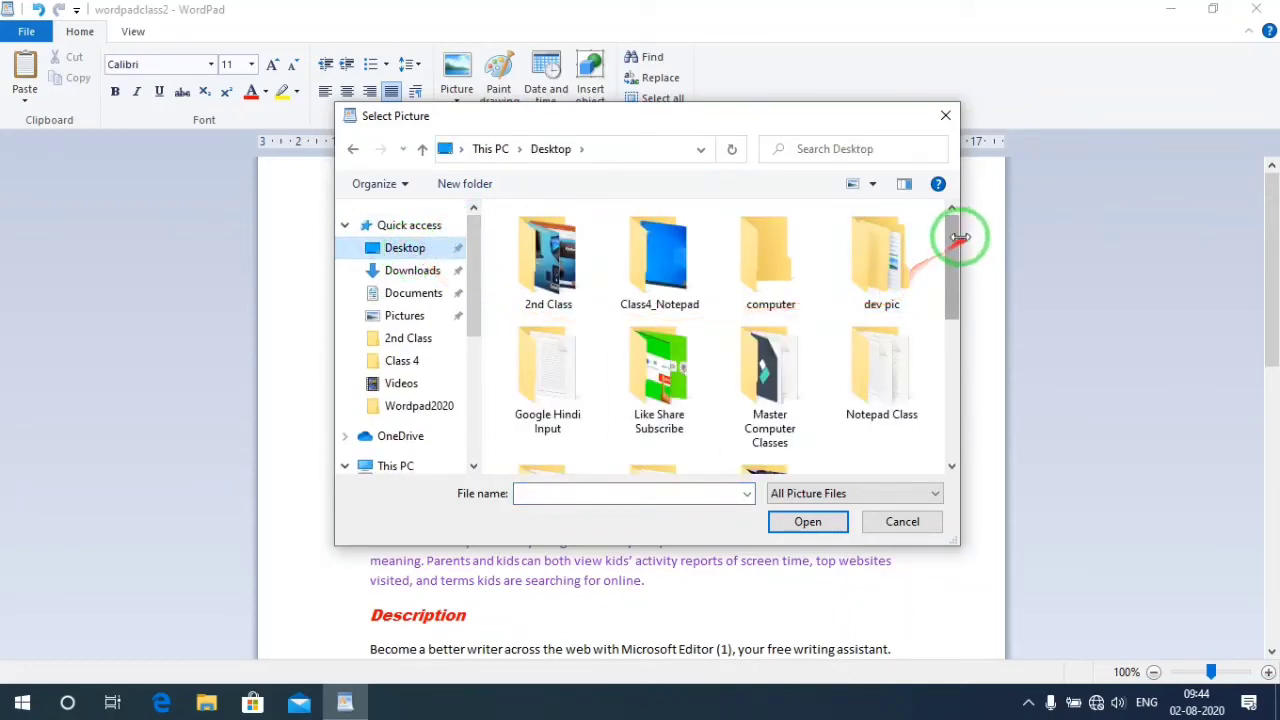
drag(951, 251, 954, 363)
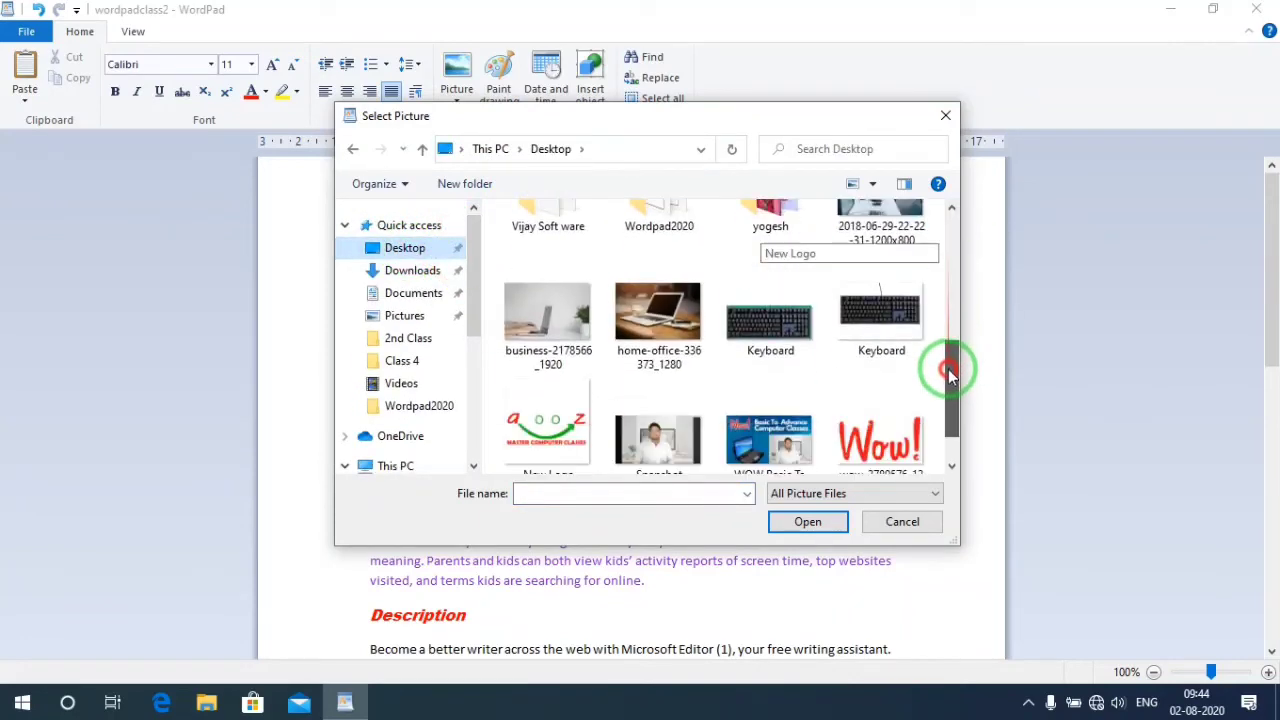
click(670, 328)
click(806, 525)
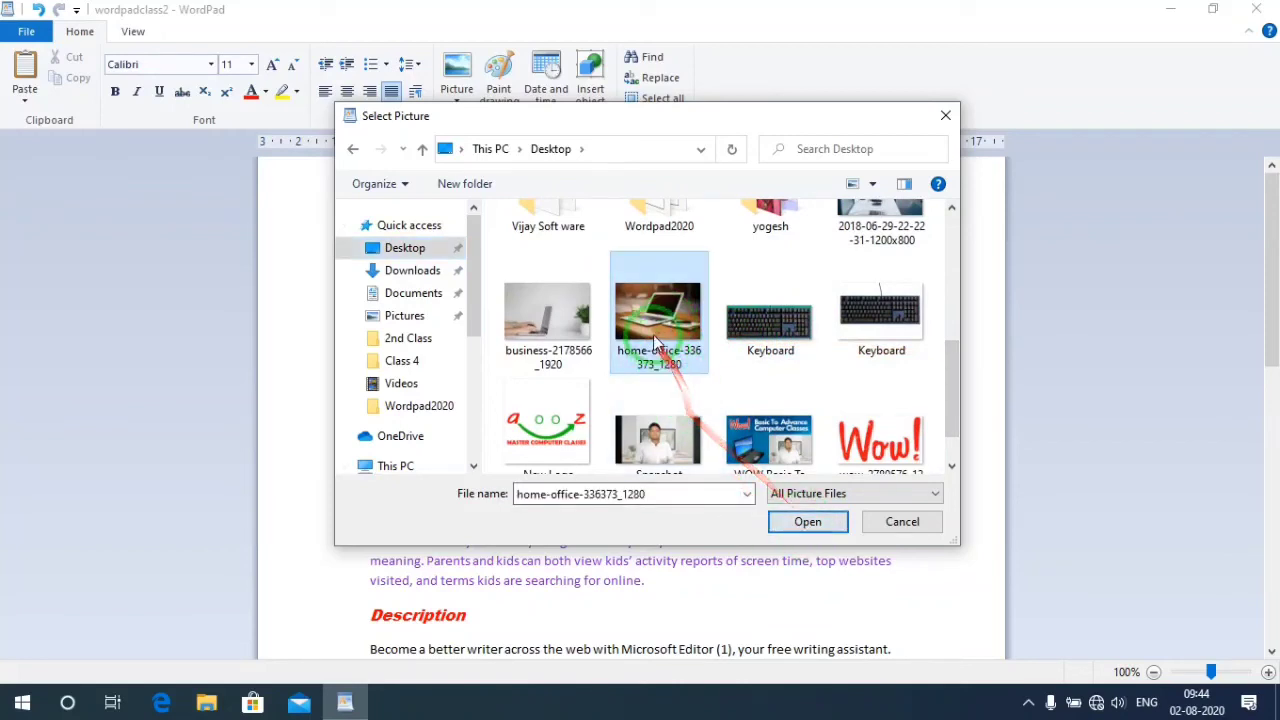
click(806, 525)
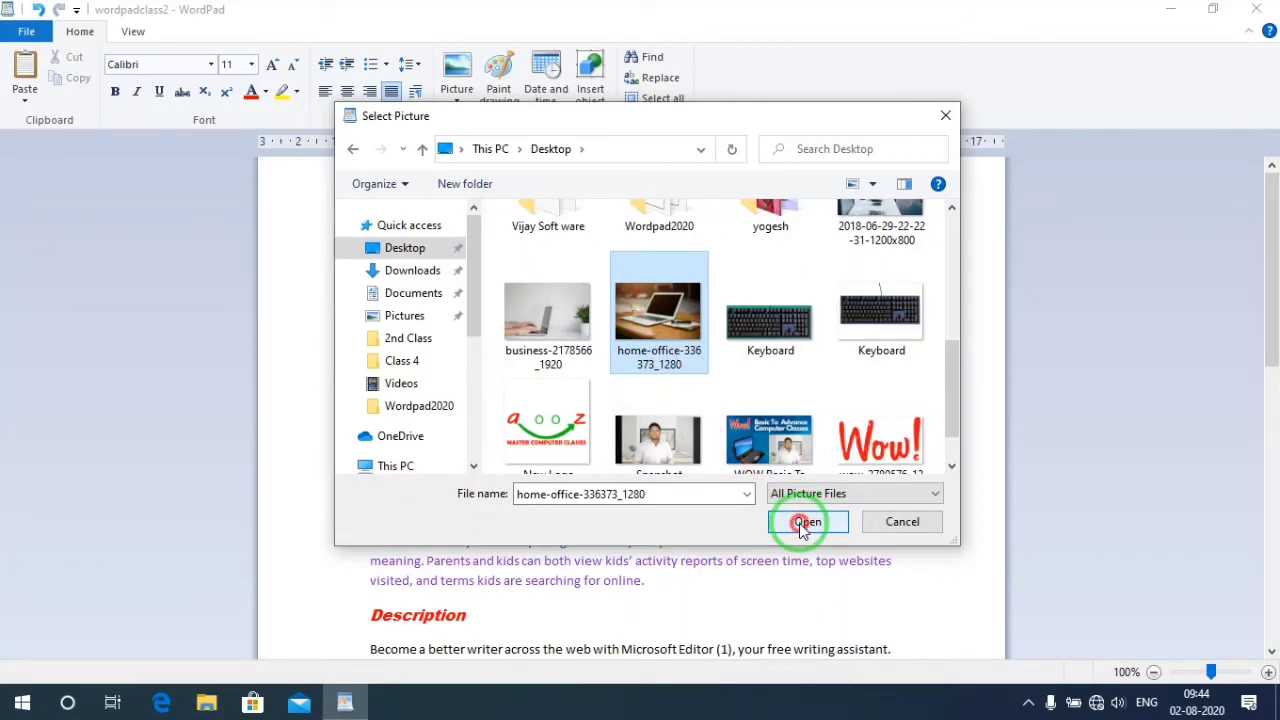
Look through the document from the inserted picture down to the Subjects list and final paragraph.
scroll(785, 517, down, 10)
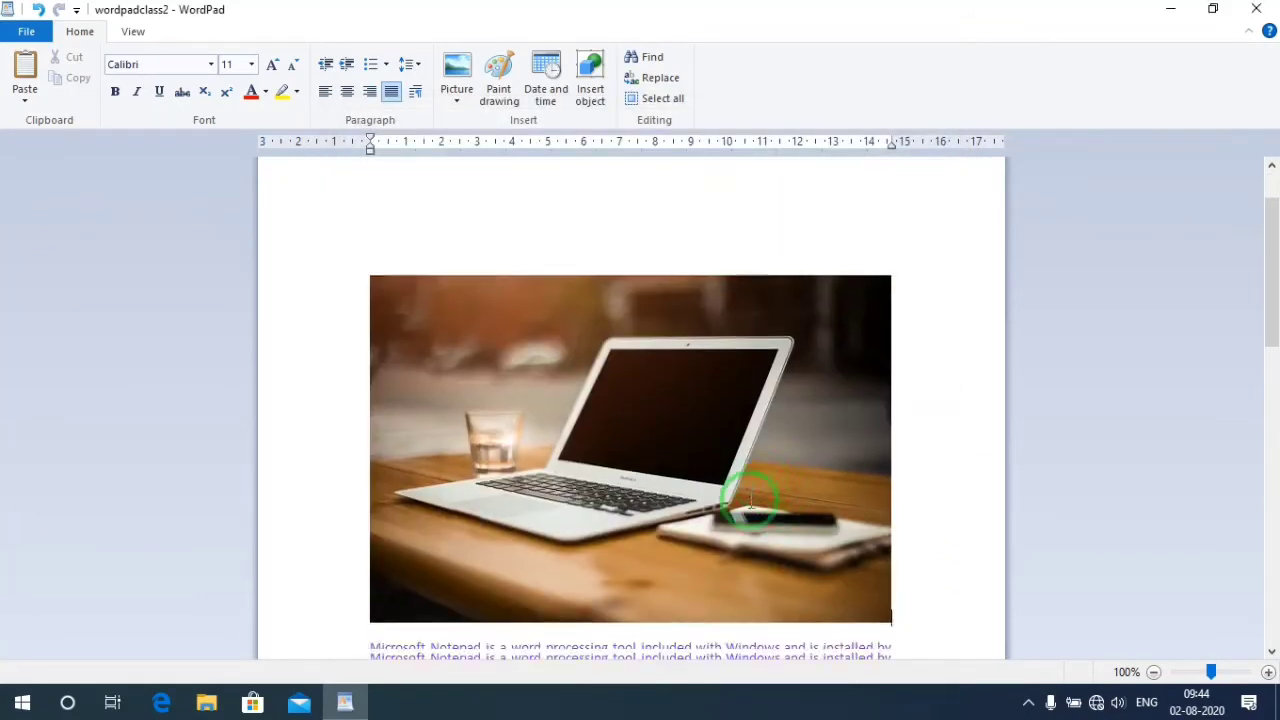
scroll(740, 498, up, 9)
scroll(748, 514, up, 1)
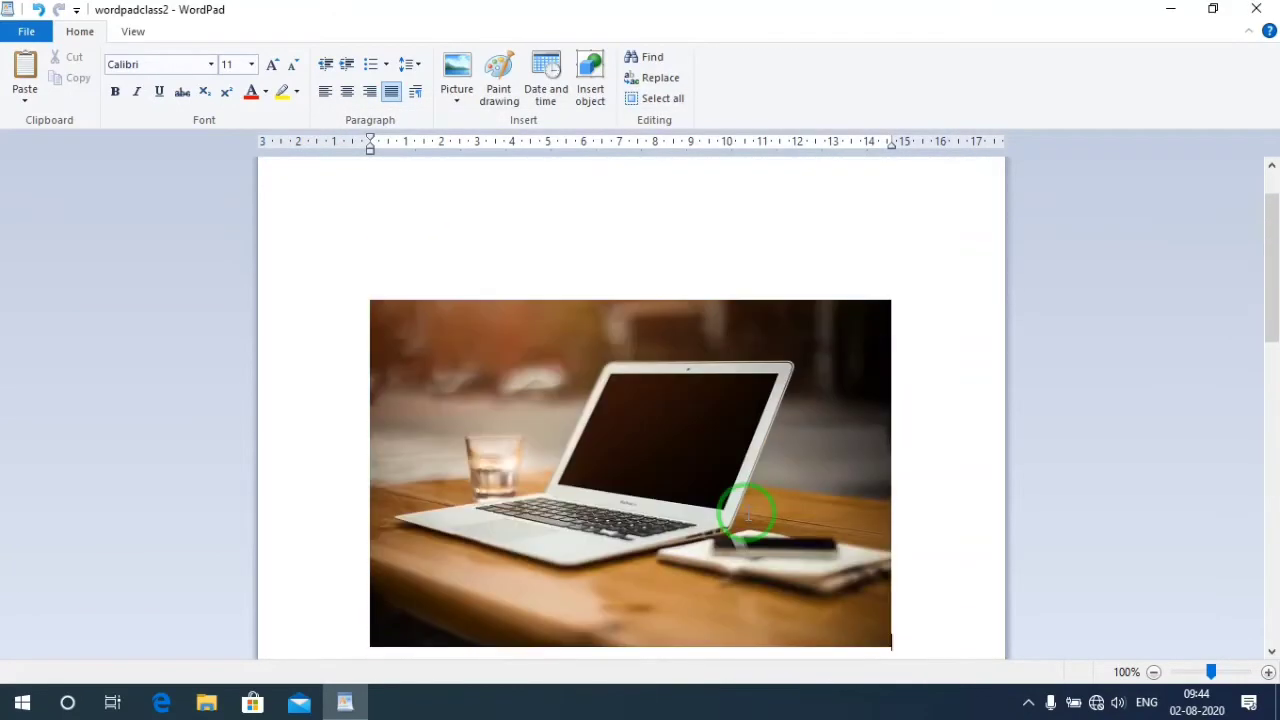
scroll(752, 512, down, 10)
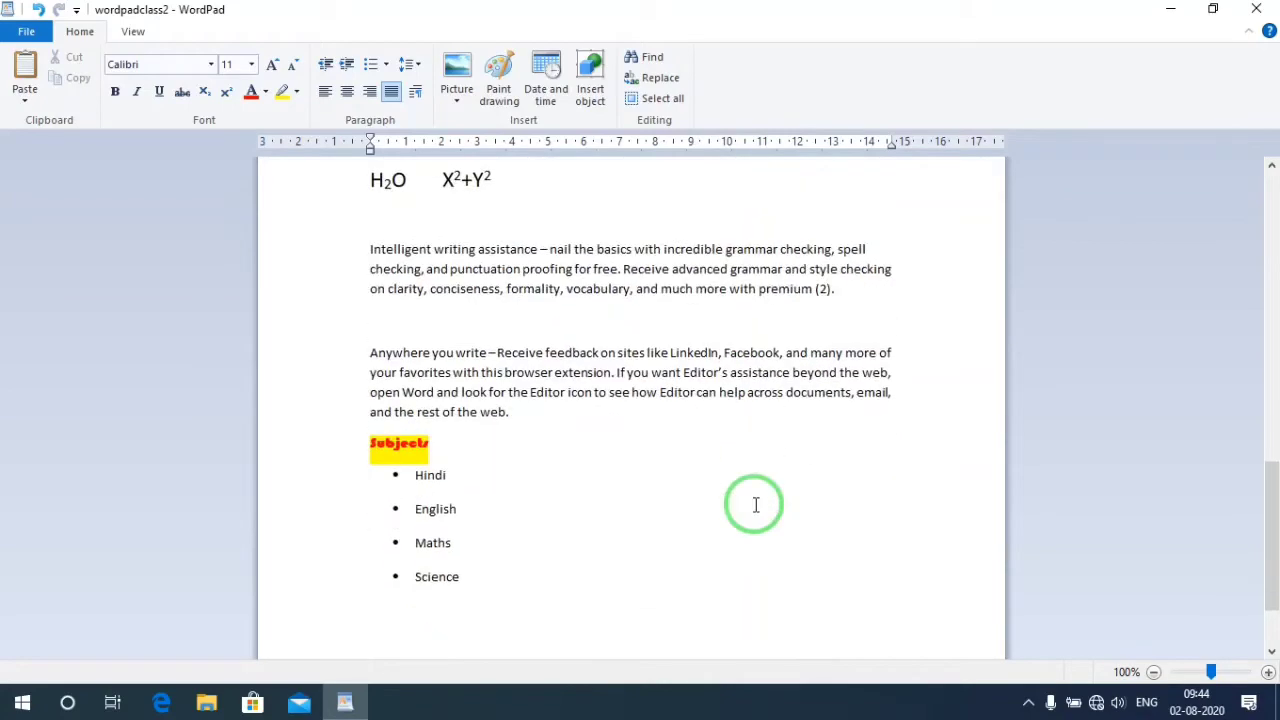
scroll(752, 504, up, 15)
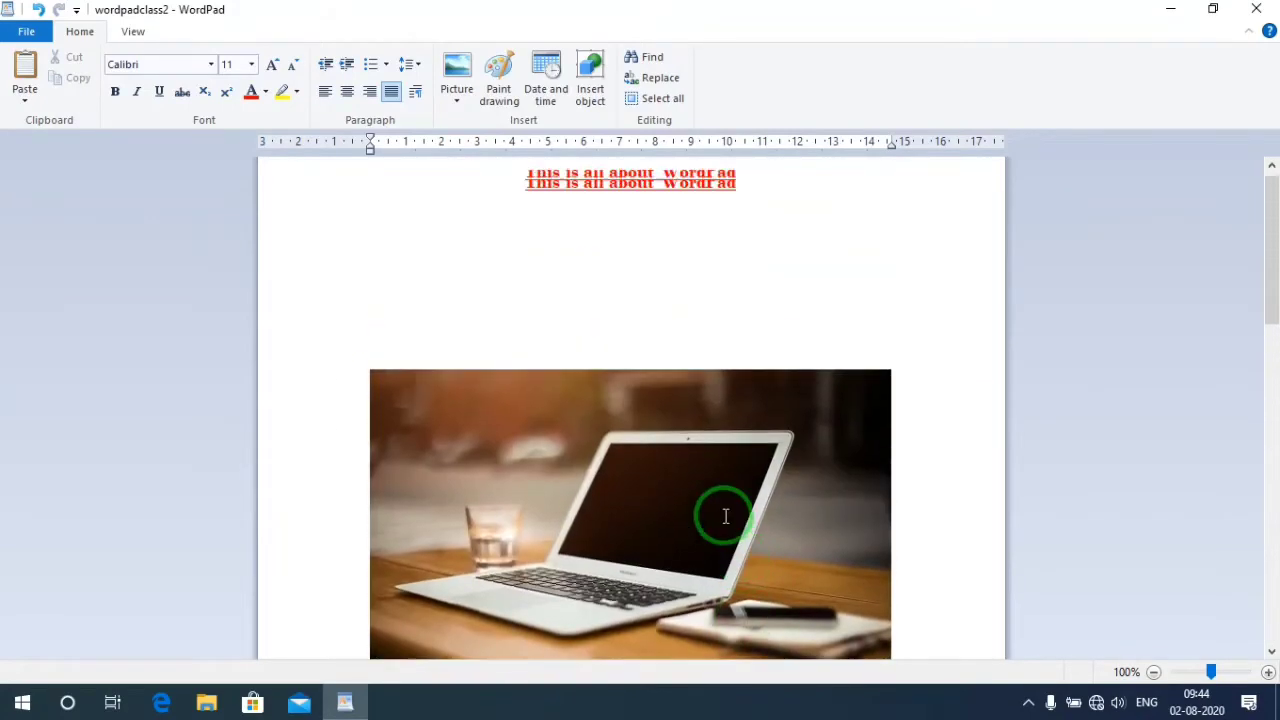
scroll(723, 514, down, 5)
scroll(723, 531, down, 10)
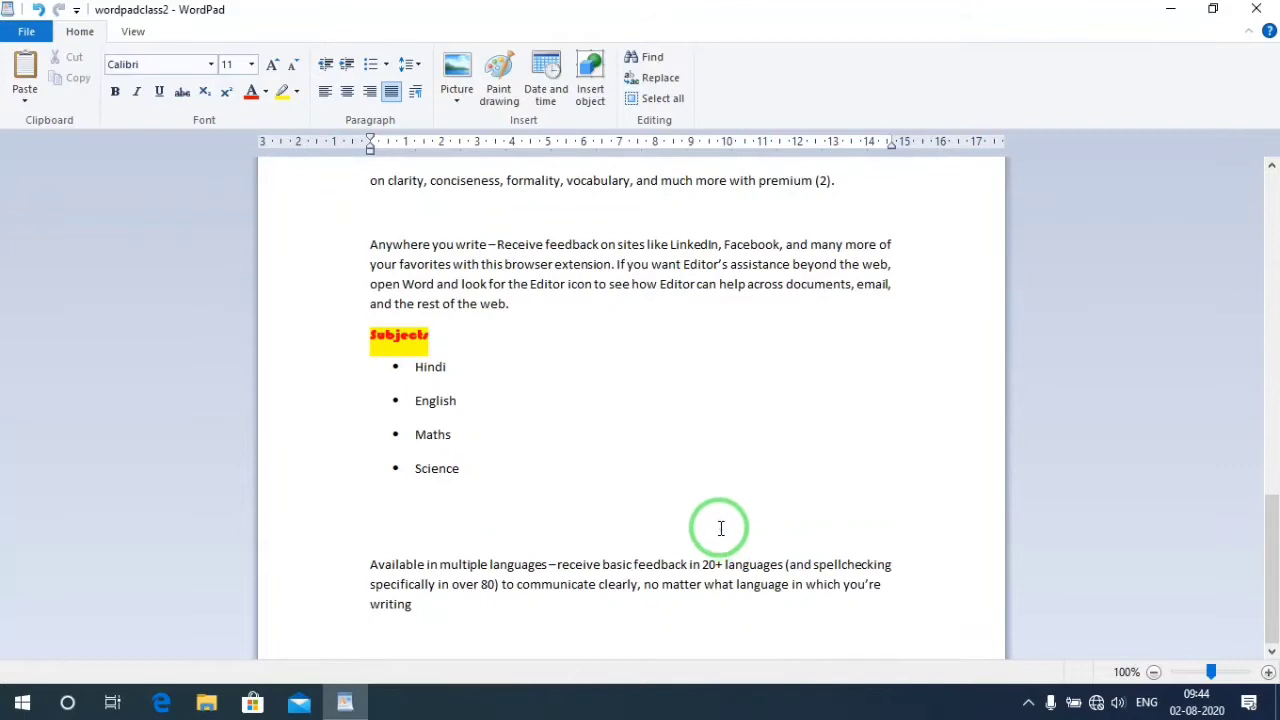
scroll(721, 529, up, 15)
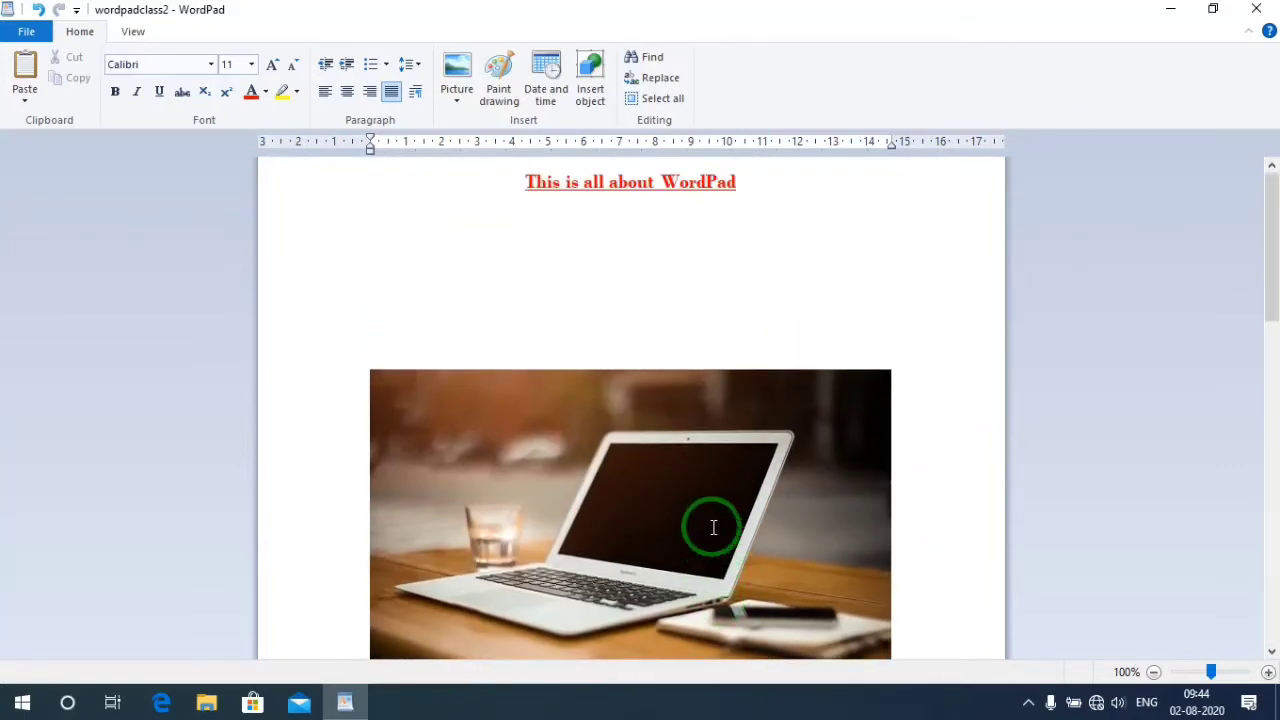
Shrink the laptop picture proportionally to about 8 cm wide and further to about 3.6 cm wide.
click(632, 427)
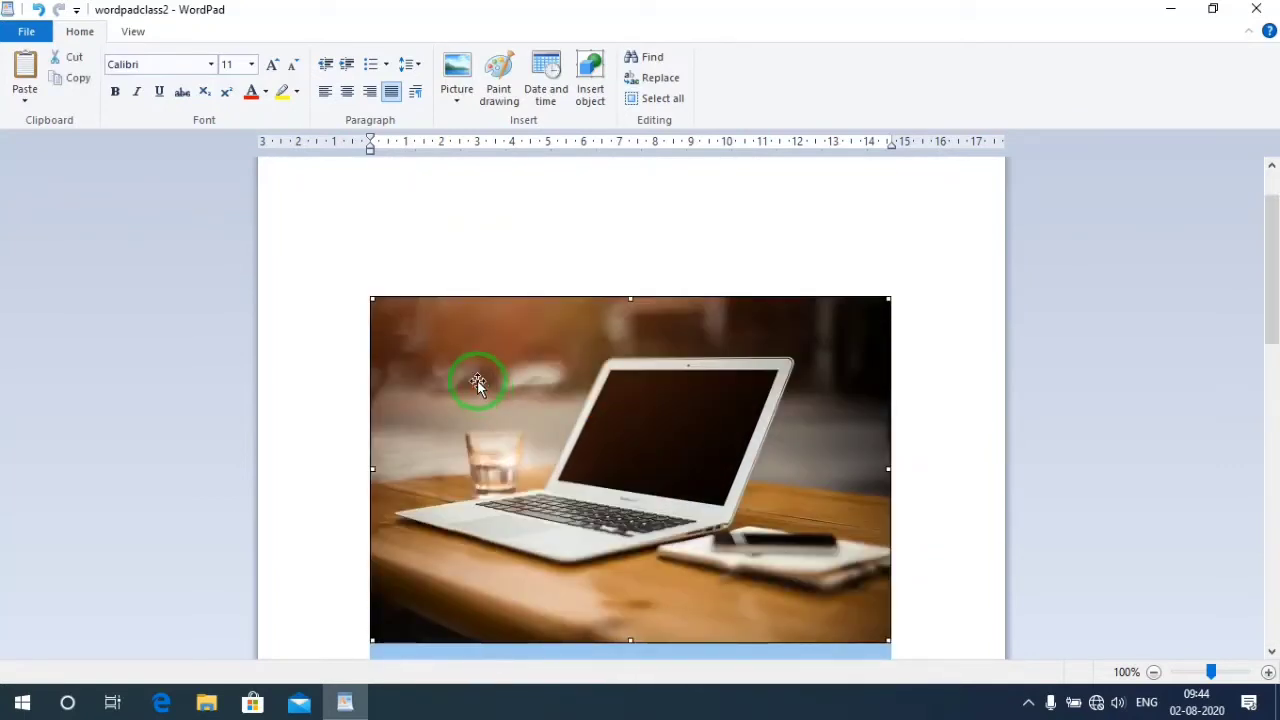
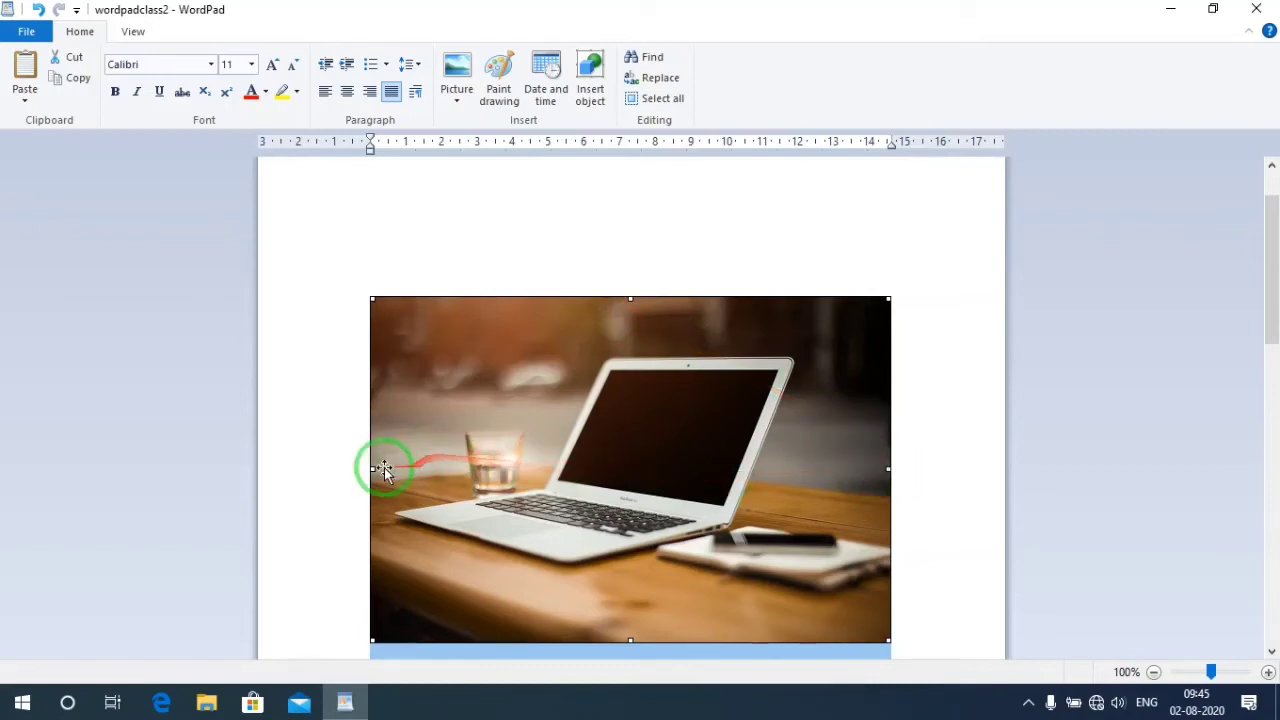
drag(376, 301, 711, 573)
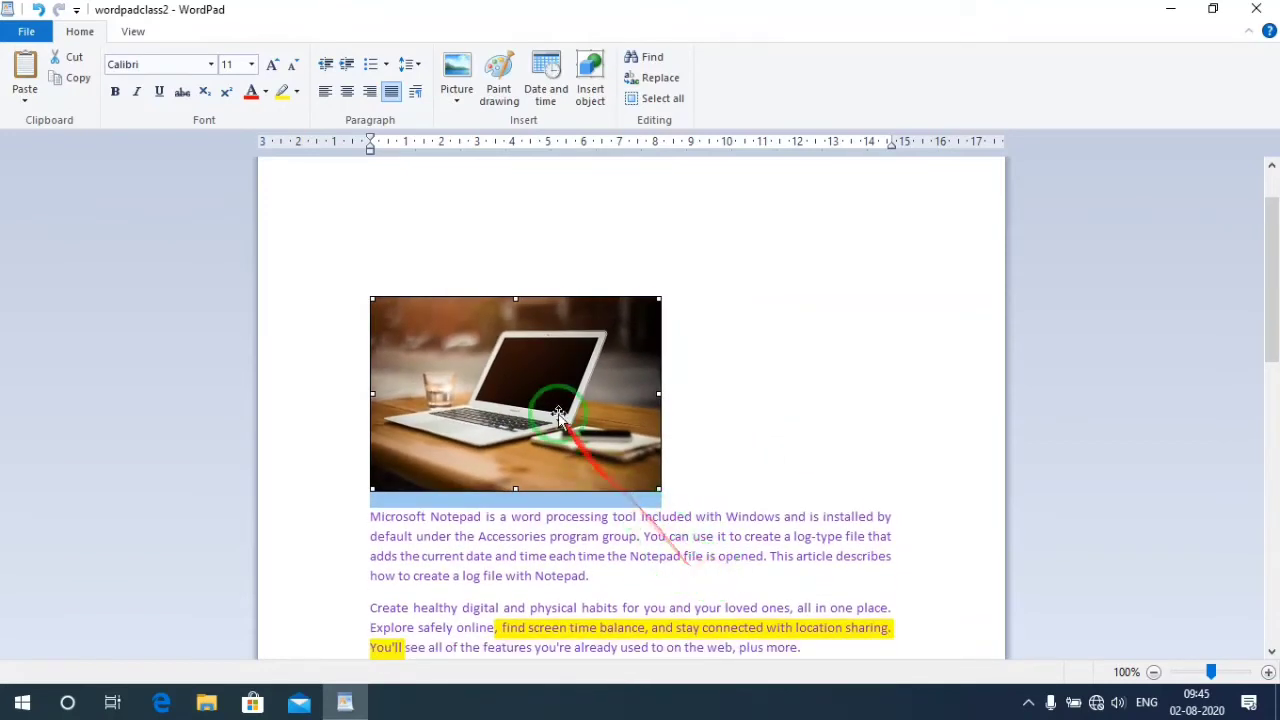
click(506, 311)
scroll(508, 318, down, 1)
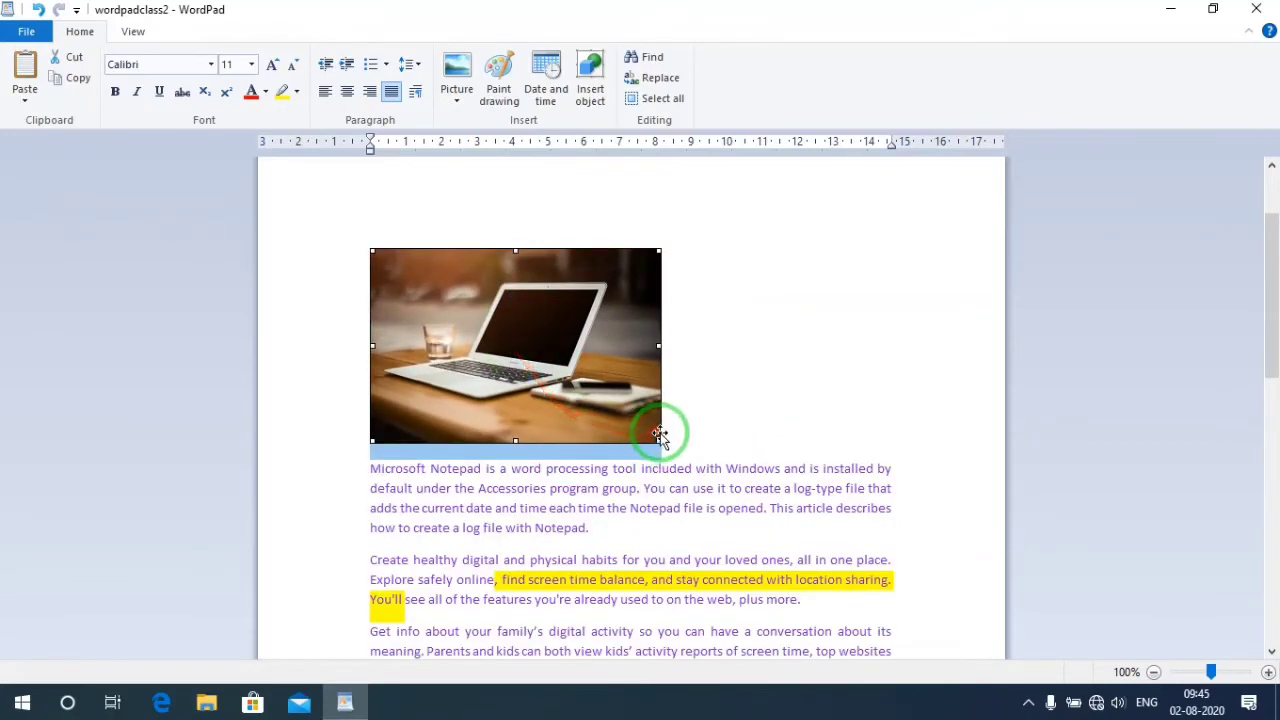
drag(660, 440, 485, 318)
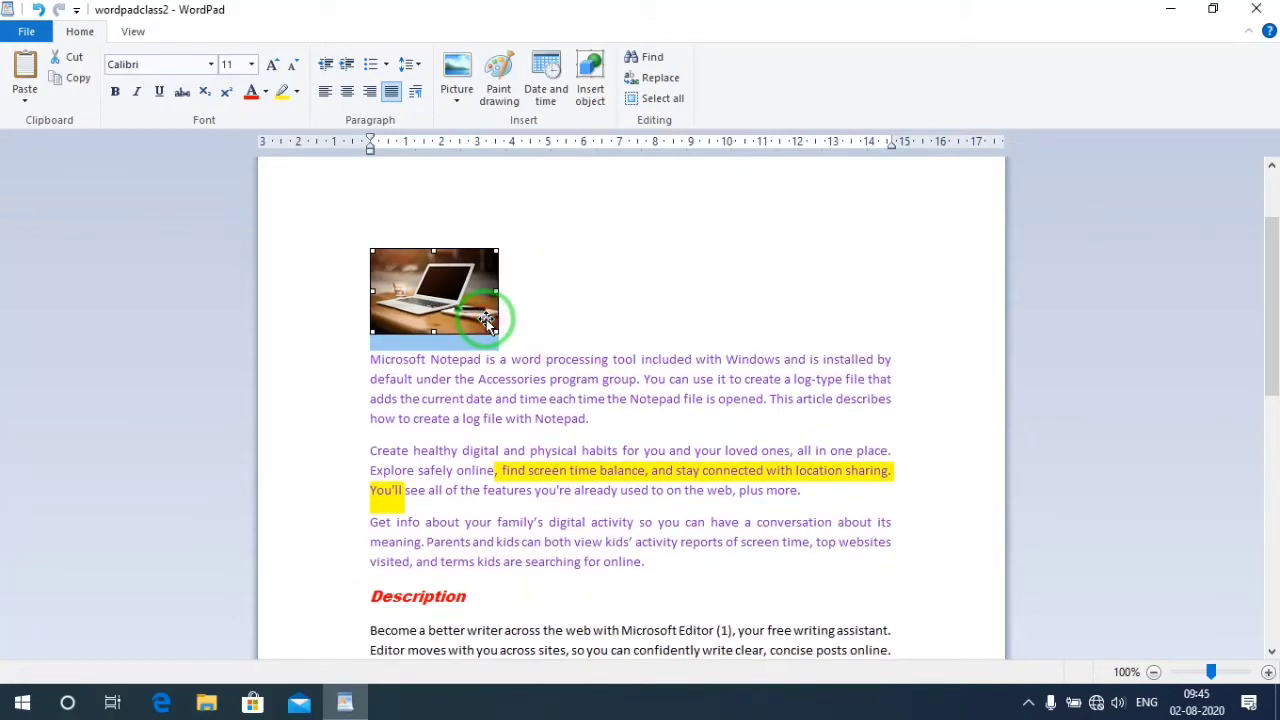
Try centre, right and left alignment on the laptop picture, and delete the picture.
scroll(486, 318, up, 2)
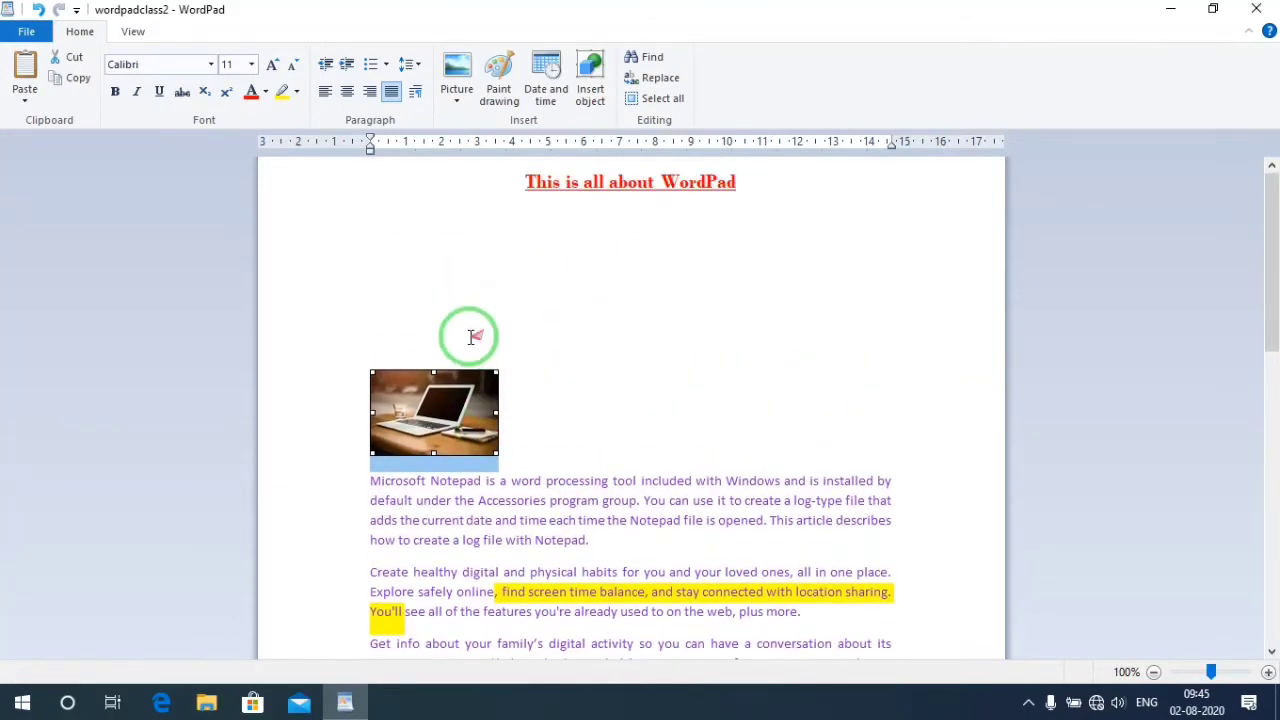
click(347, 92)
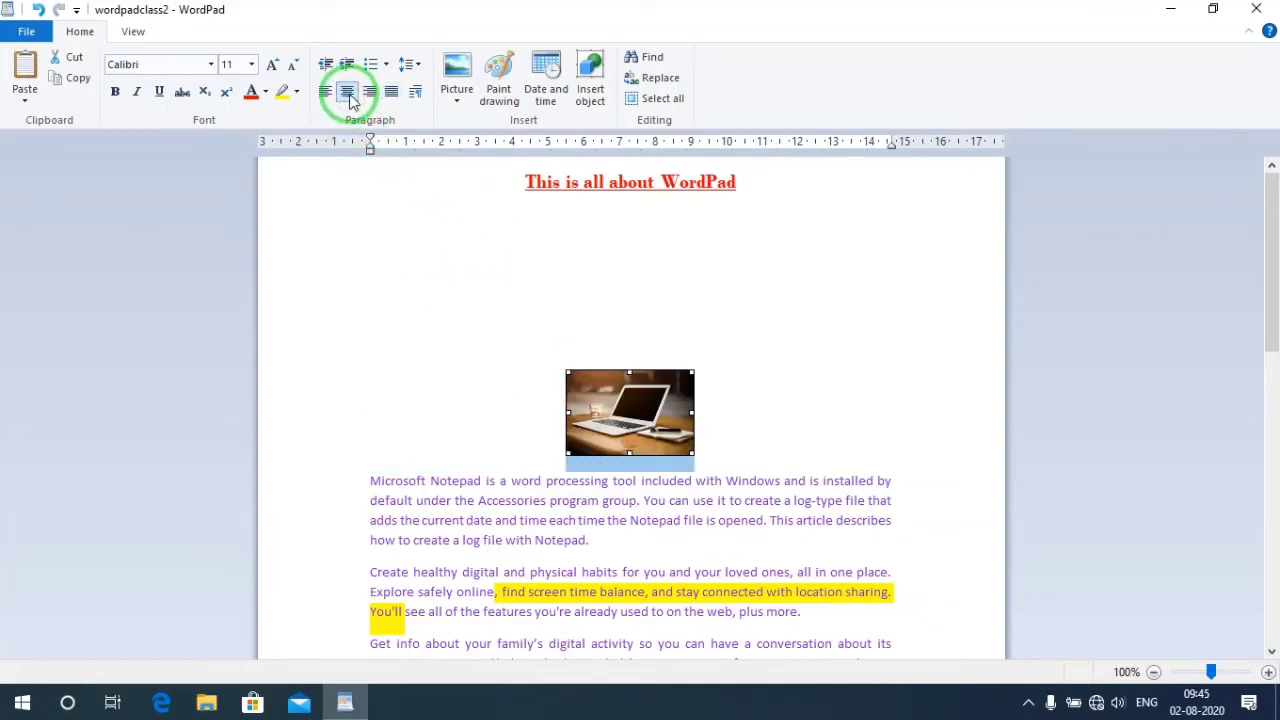
click(370, 92)
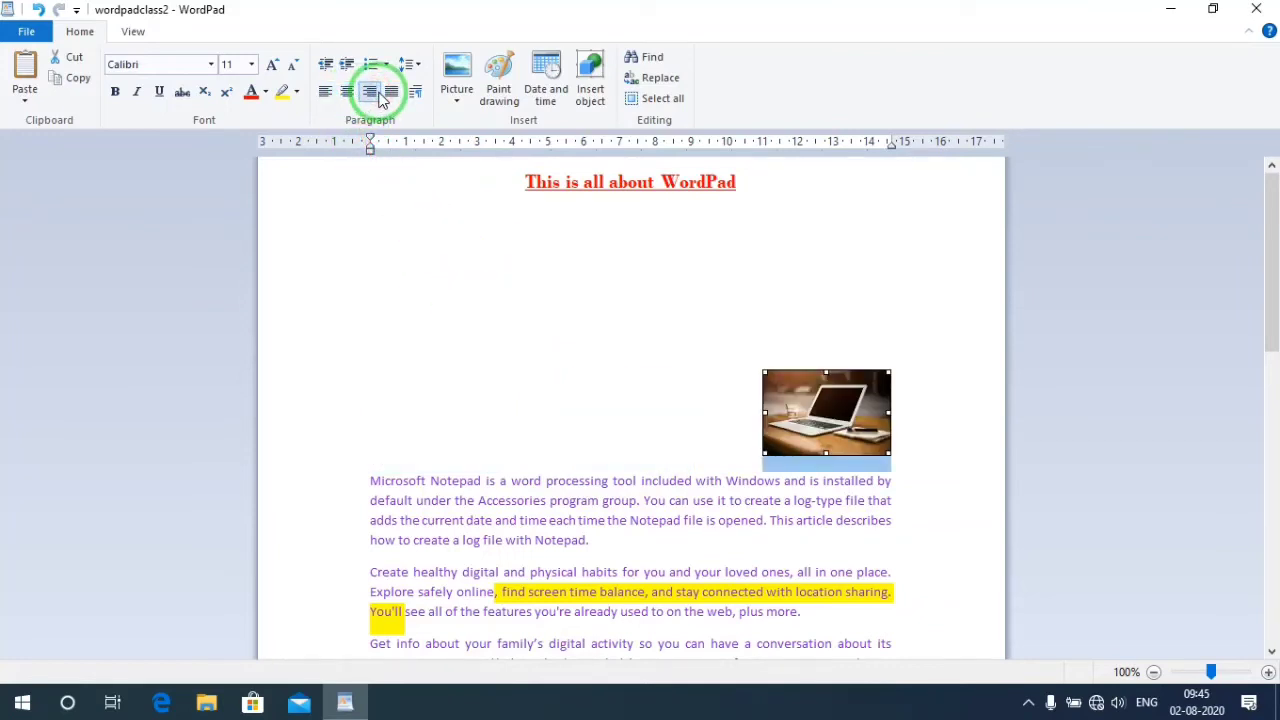
click(323, 92)
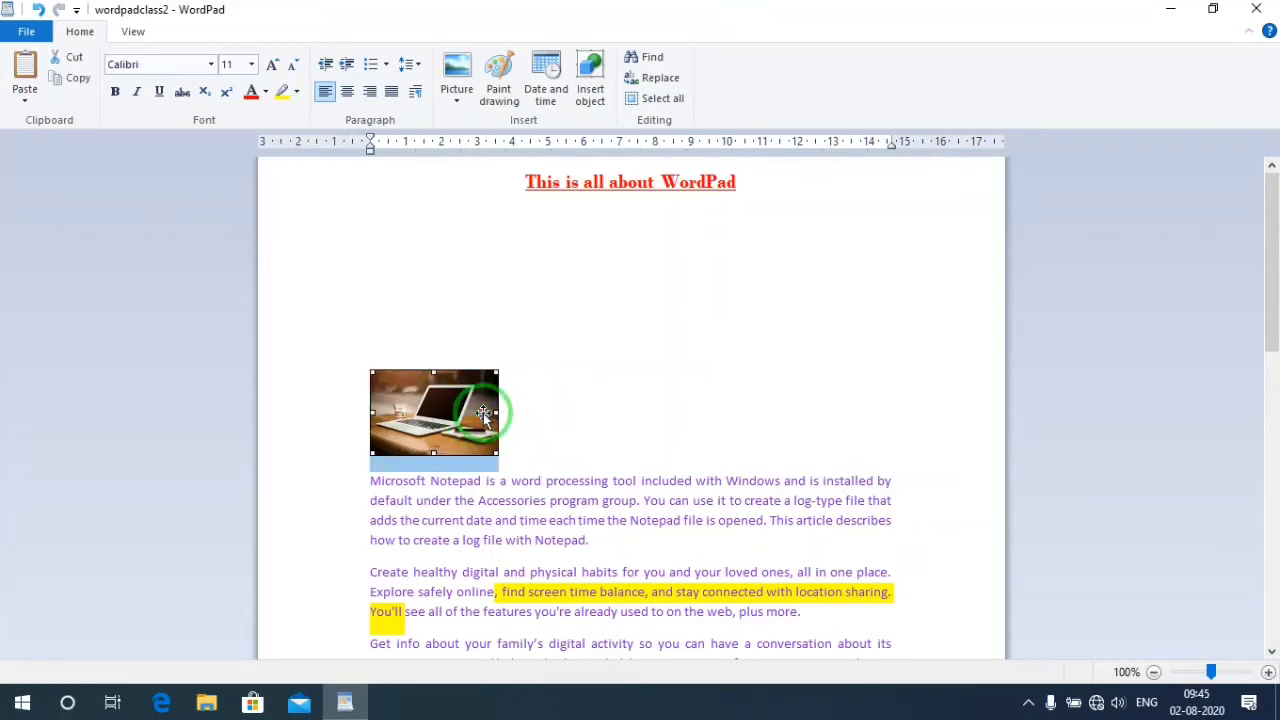
key(Delete)
Insert the desktop picture business-2178566_1920 on the second blank line below the title and shrink it to about 4 cm wide.
click(400, 240)
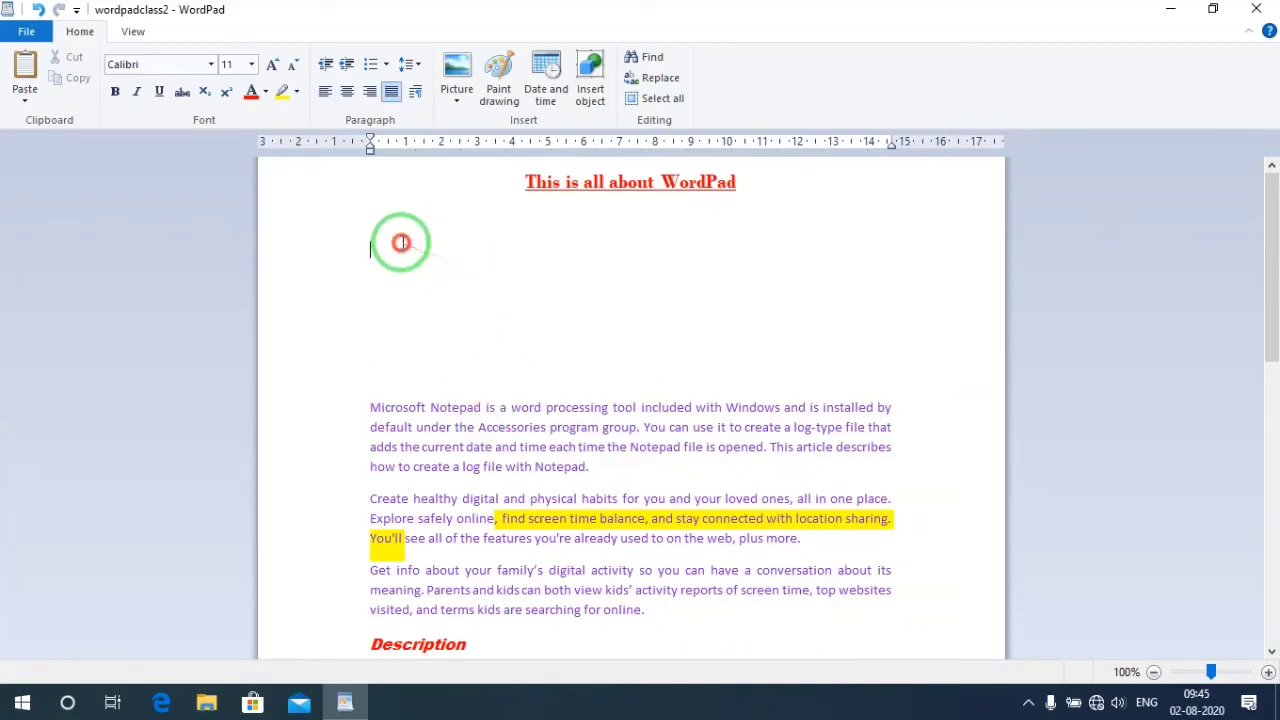
click(462, 75)
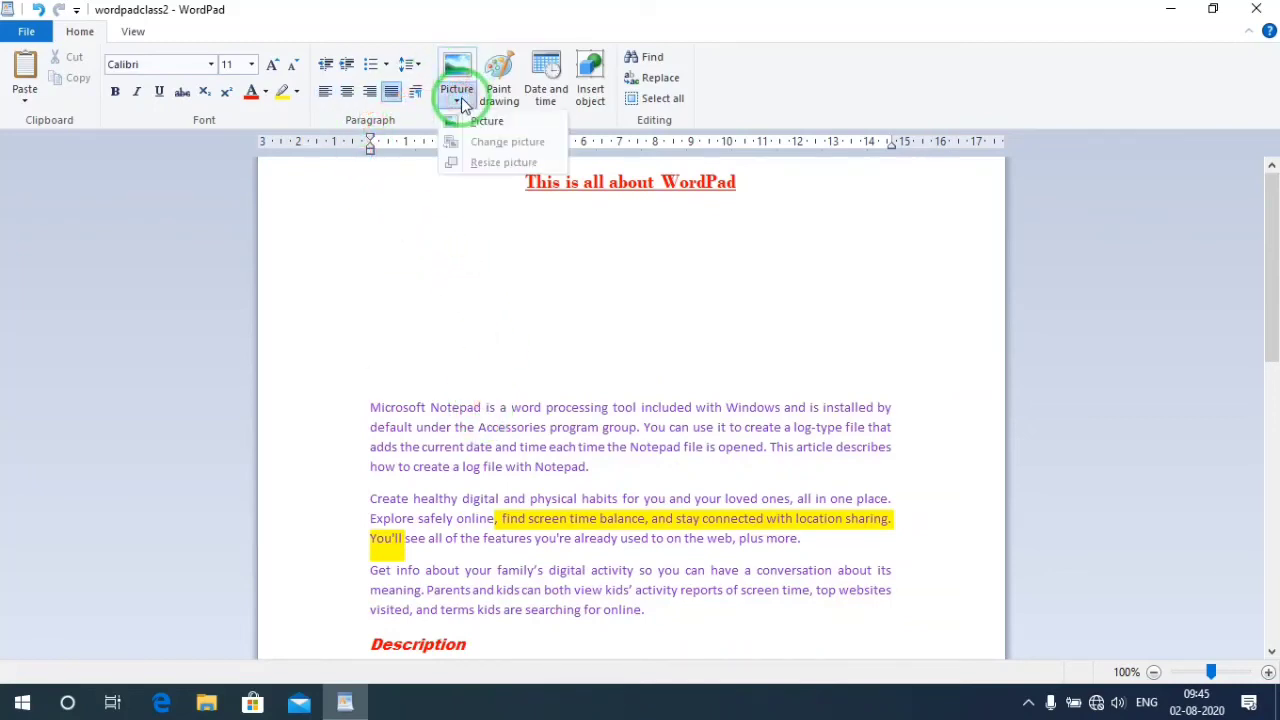
click(490, 127)
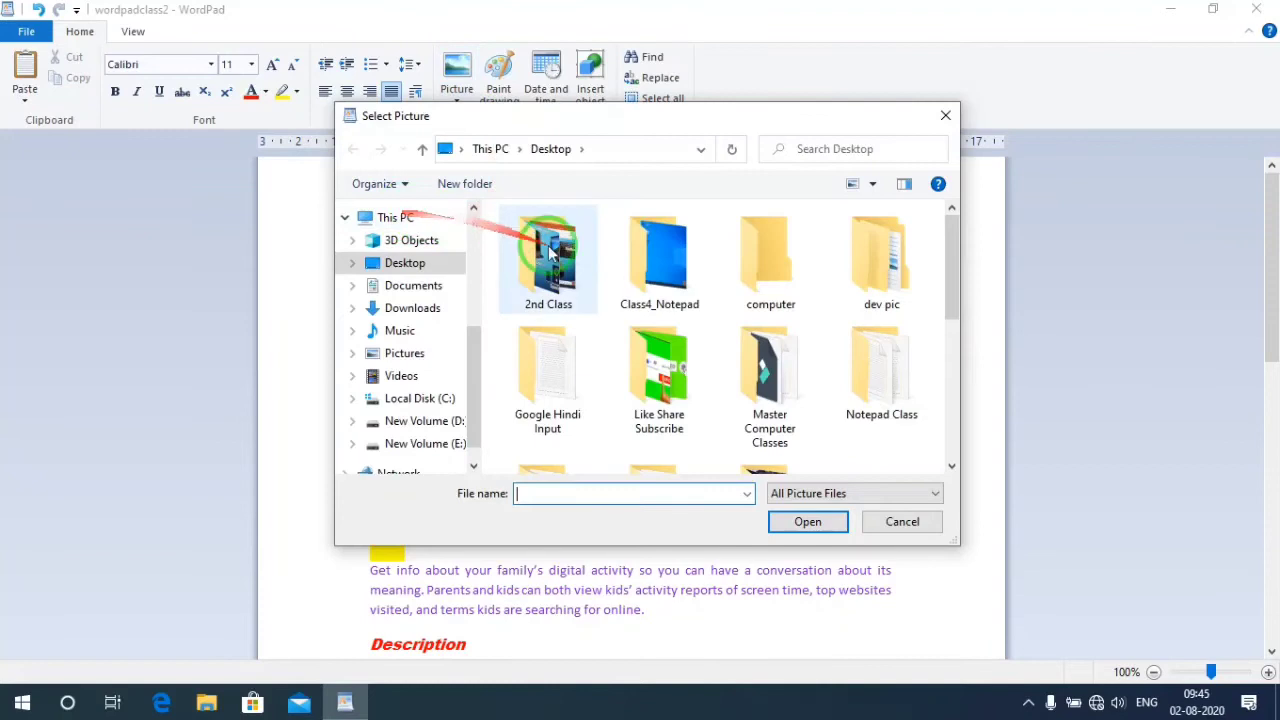
scroll(750, 375, down, 5)
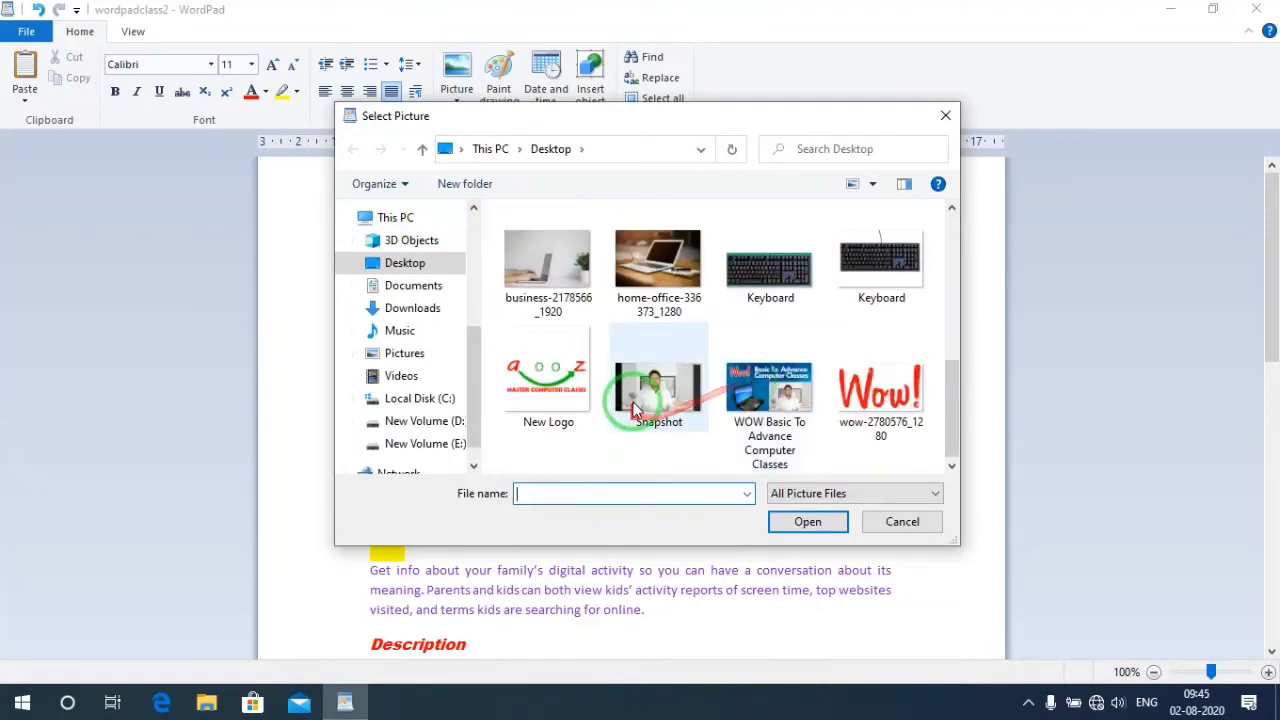
click(548, 262)
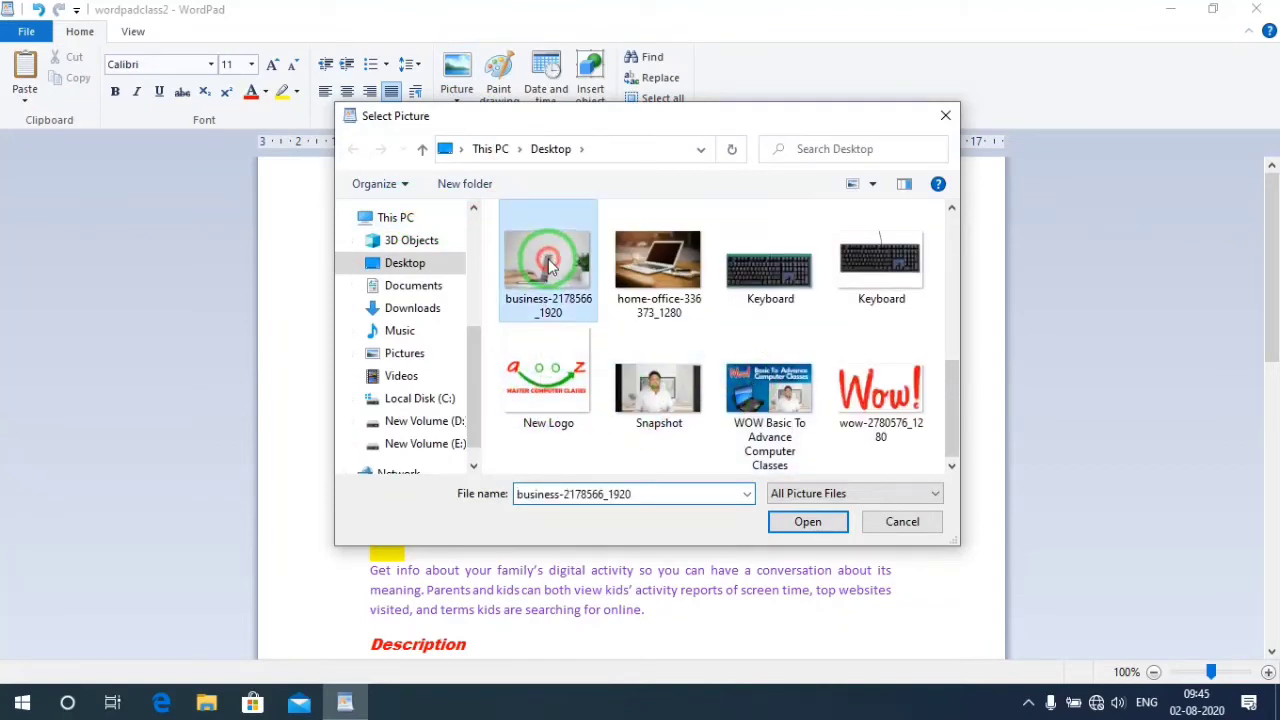
click(808, 521)
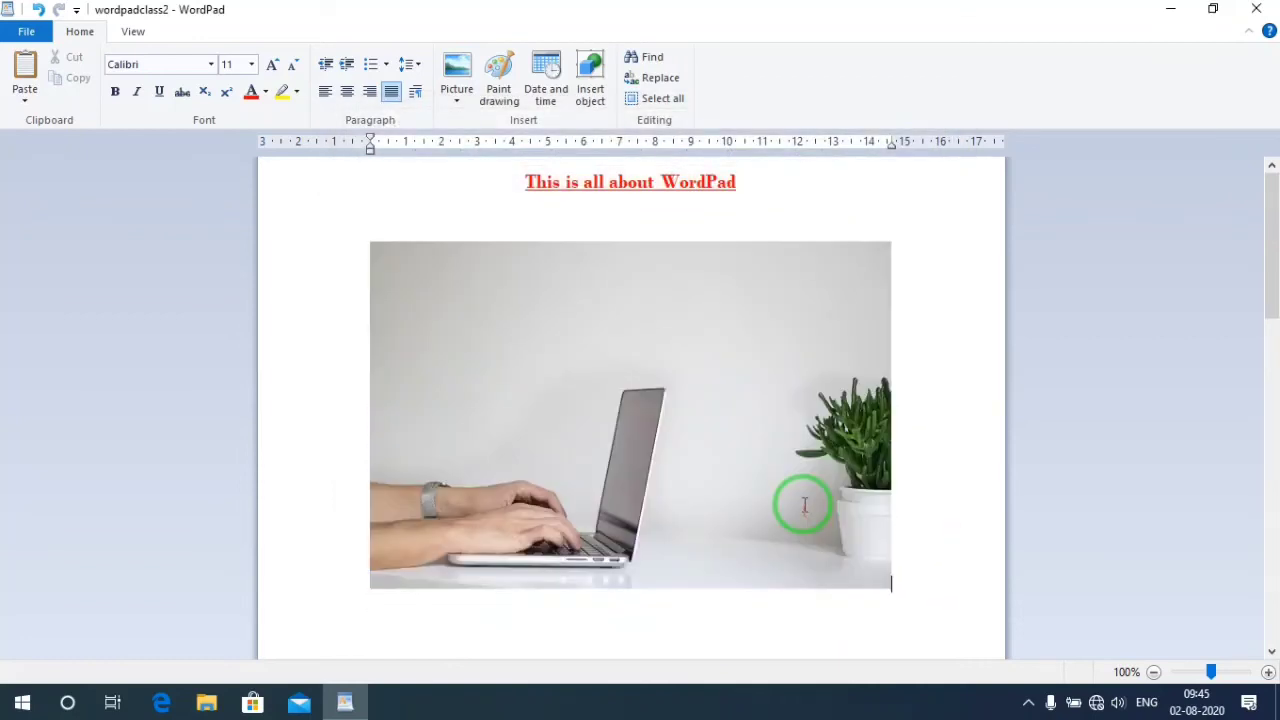
click(709, 386)
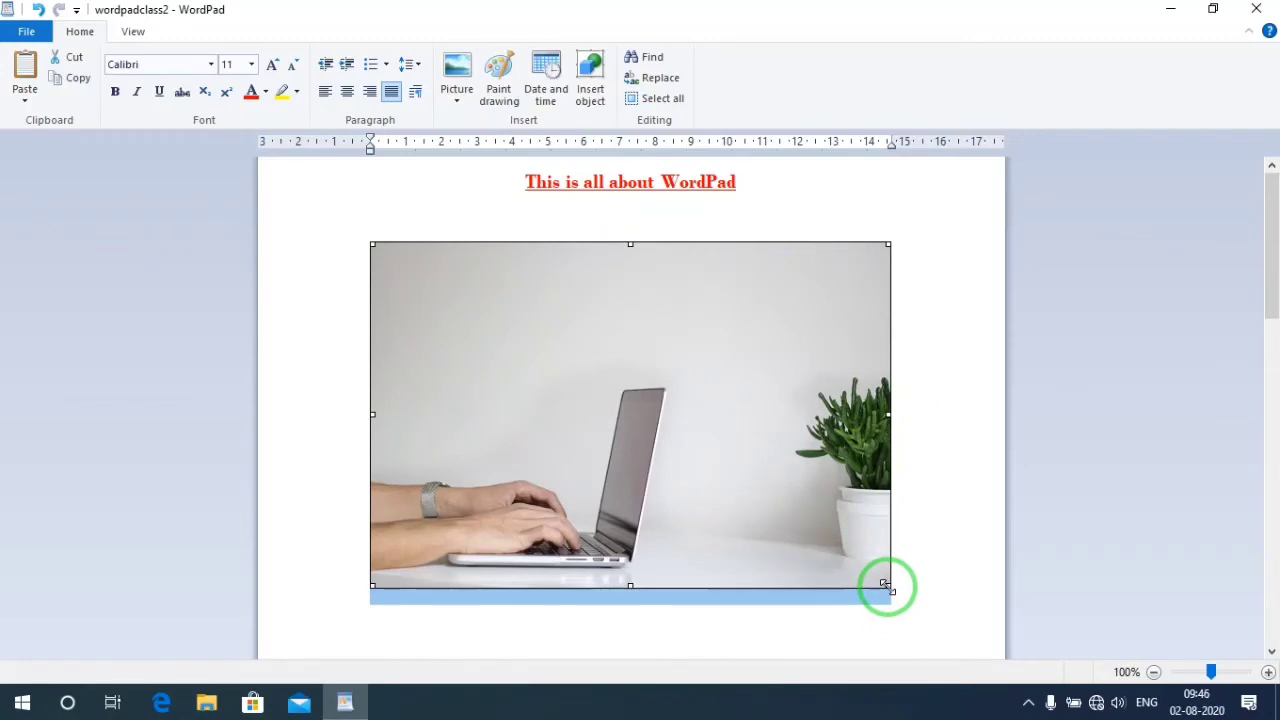
mouse_move(886, 586)
mouse_down()
mouse_move(794, 517)
mouse_move(617, 429)
mouse_move(457, 308)
mouse_move(428, 508)
mouse_move(360, 520)
mouse_move(537, 306)
mouse_up()
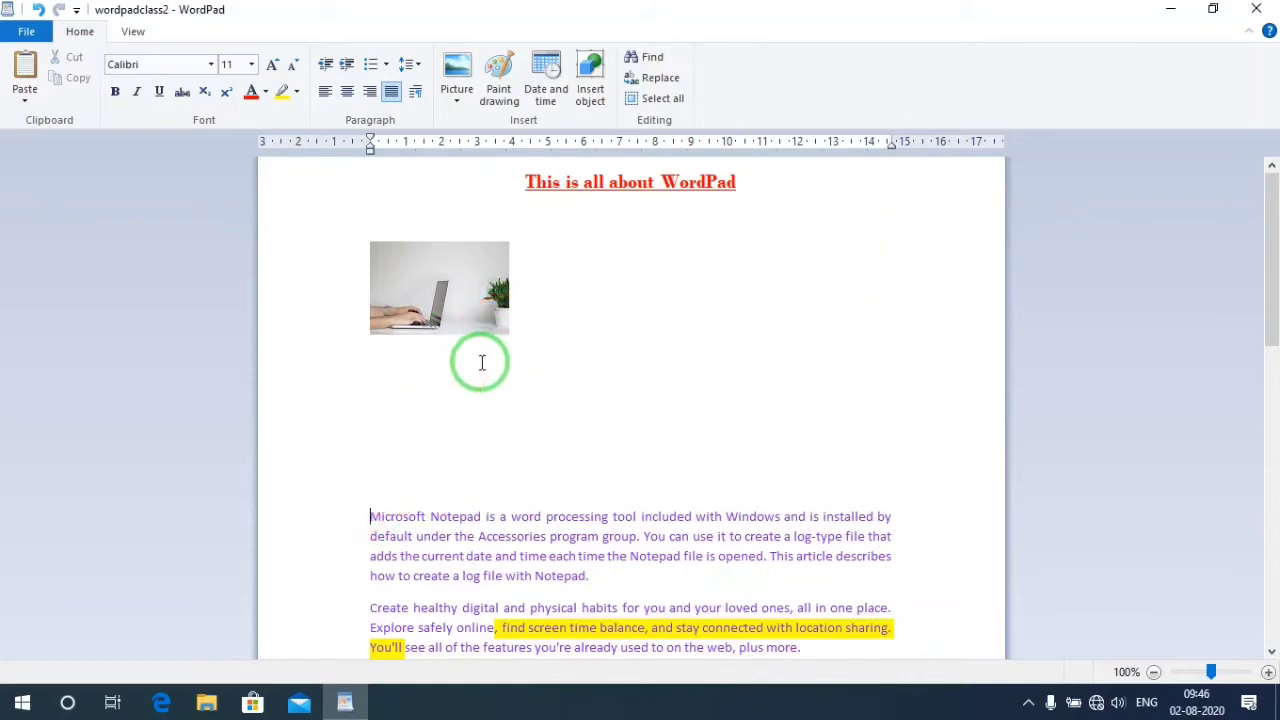
Remove the blank lines between the picture and the first paragraph.
mouse_move(481, 363)
mouse_down()
mouse_move(343, 514)
mouse_move(498, 497)
mouse_up()
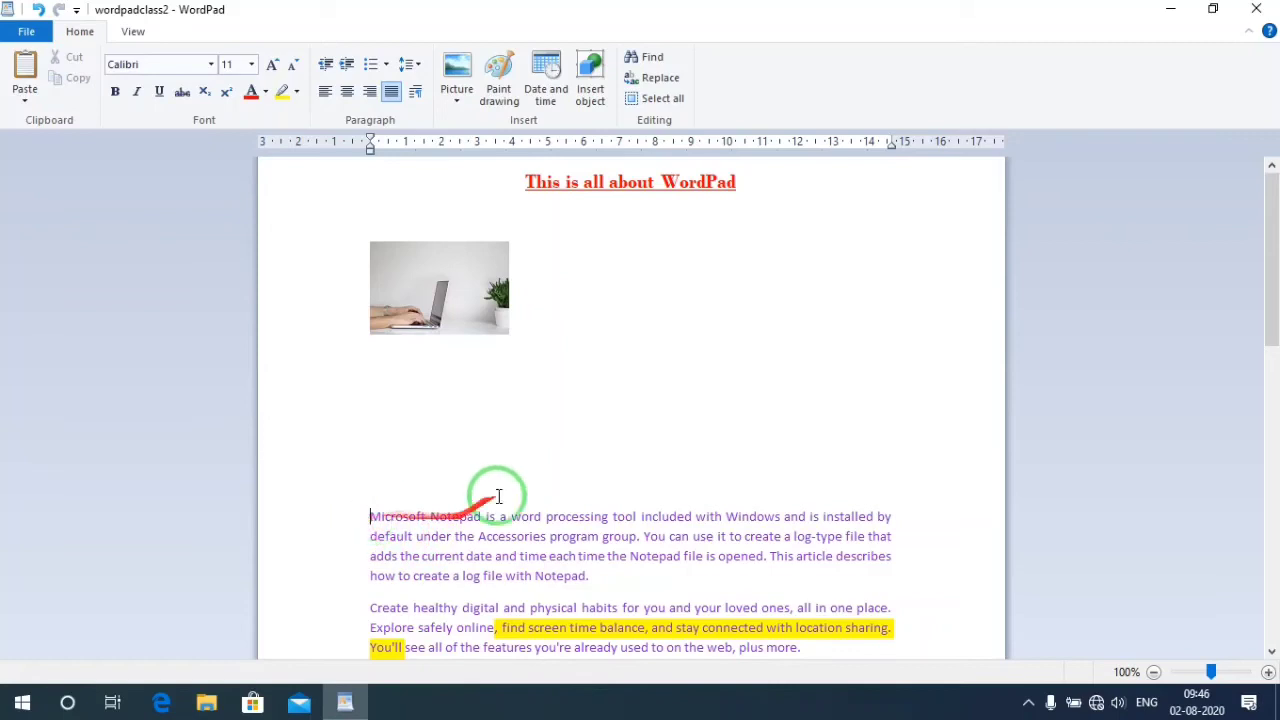
key(BackSpace)
key(BackSpace)
key(BackSpace)
key(BackSpace)
key(BackSpace)
key(BackSpace)
key(BackSpace)
key(BackSpace)
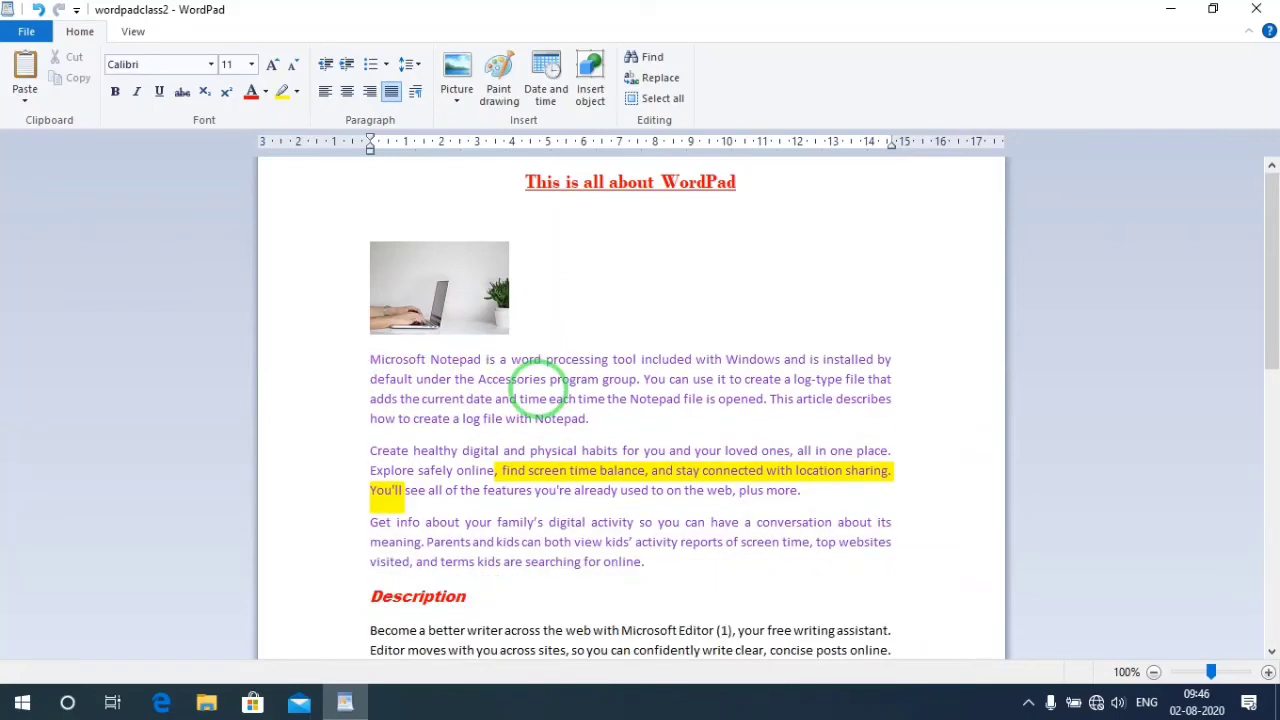
Right-align the laptop picture below the title.
click(465, 295)
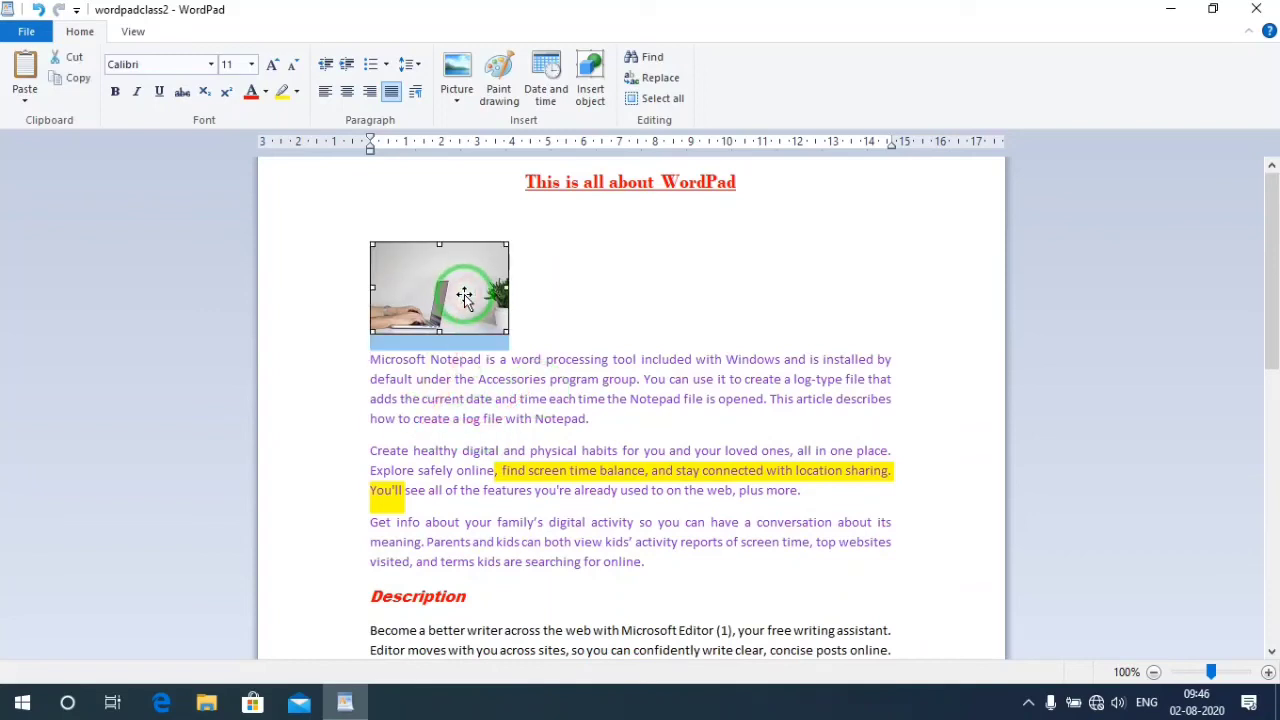
click(375, 92)
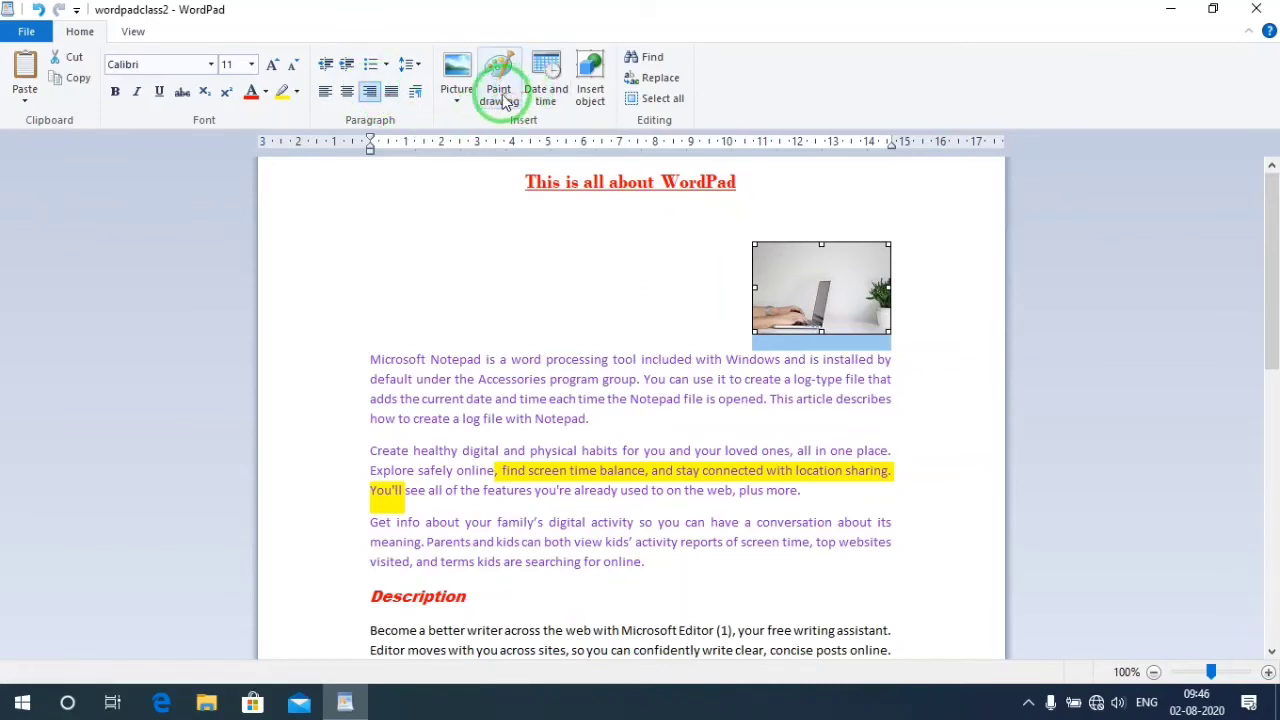
Add blank lines after the Science bullet, start a Paint drawing there and enlarge its canvas to about 483 × 272 px.
scroll(585, 365, down, 10)
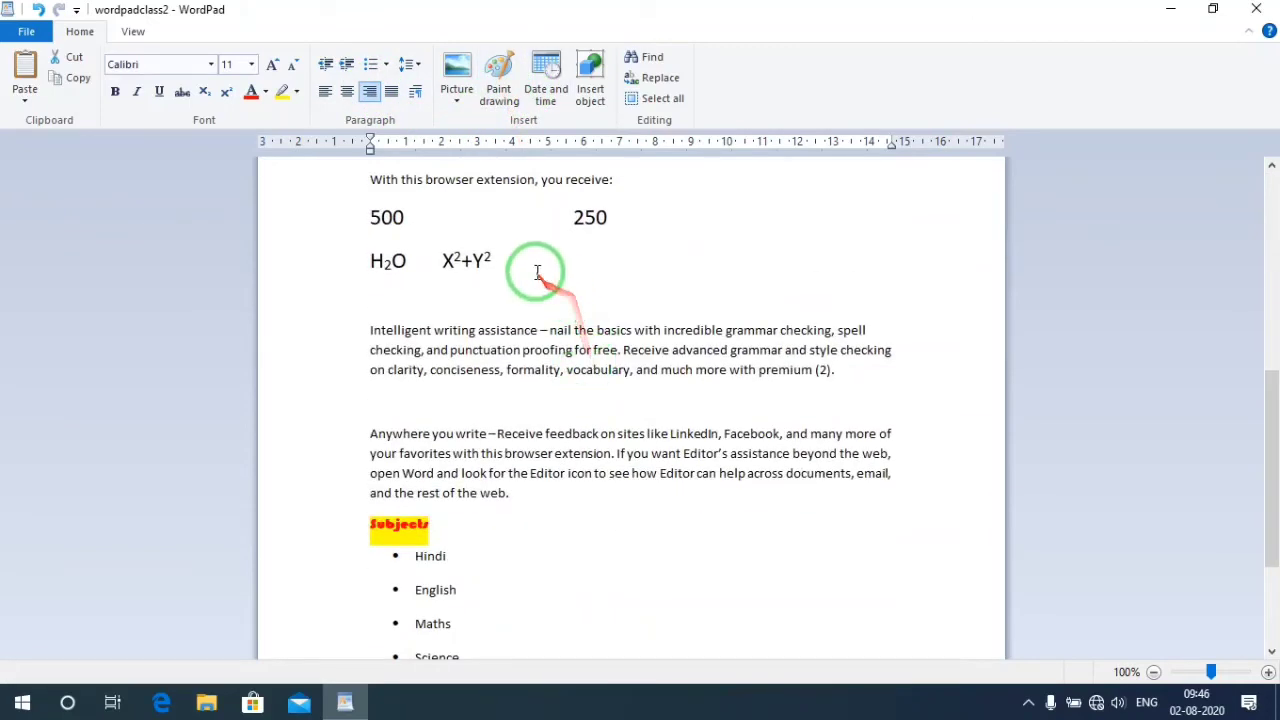
scroll(530, 478, down, 3)
click(531, 471)
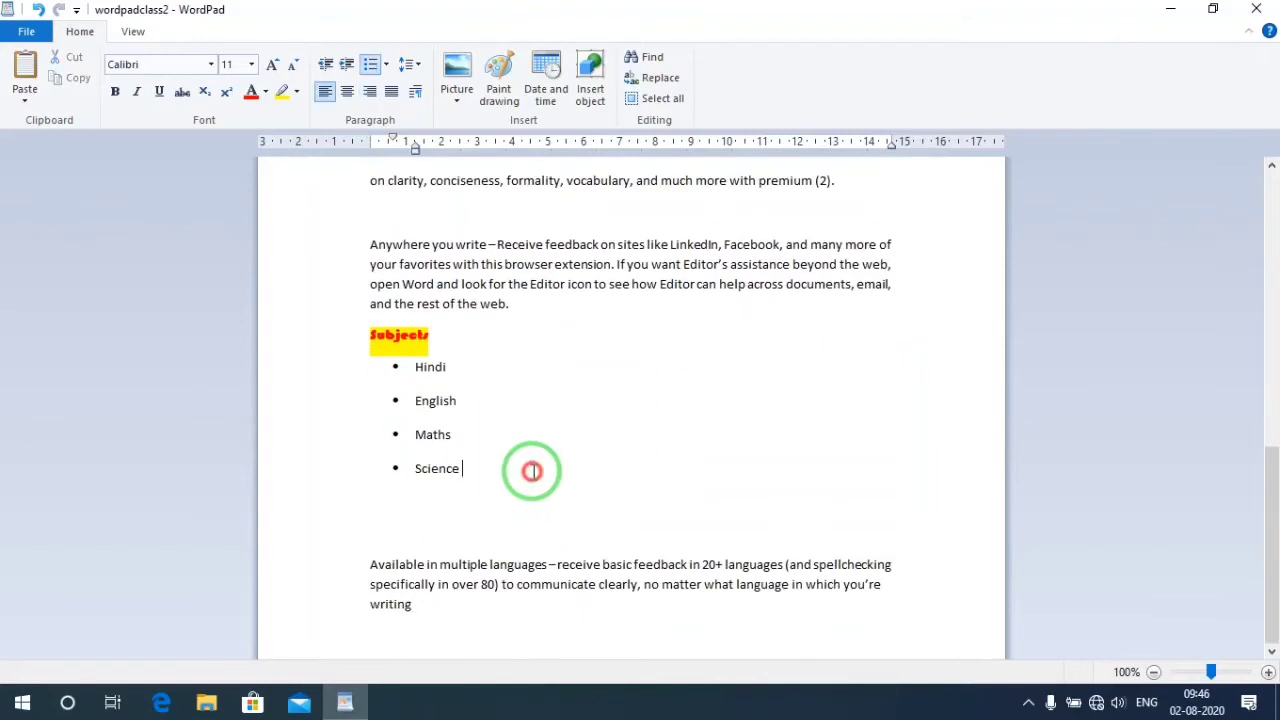
key(Return)
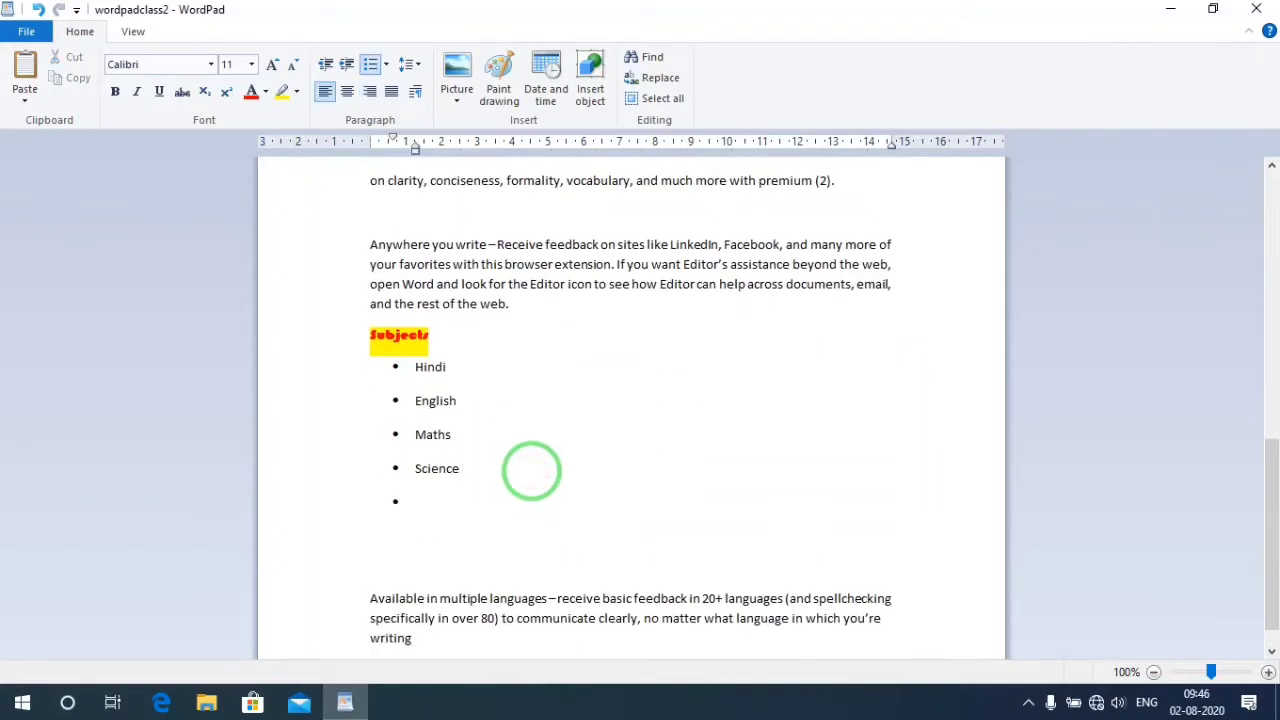
key(Return)
click(510, 88)
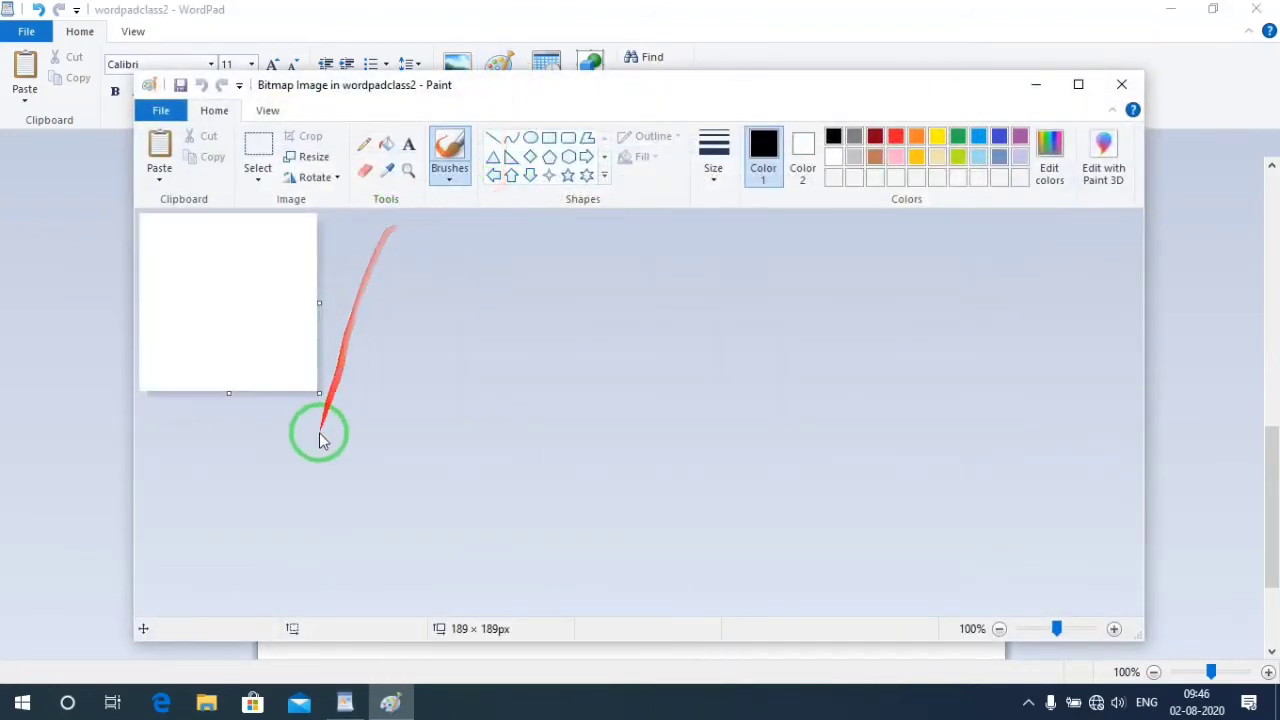
drag(319, 393, 594, 469)
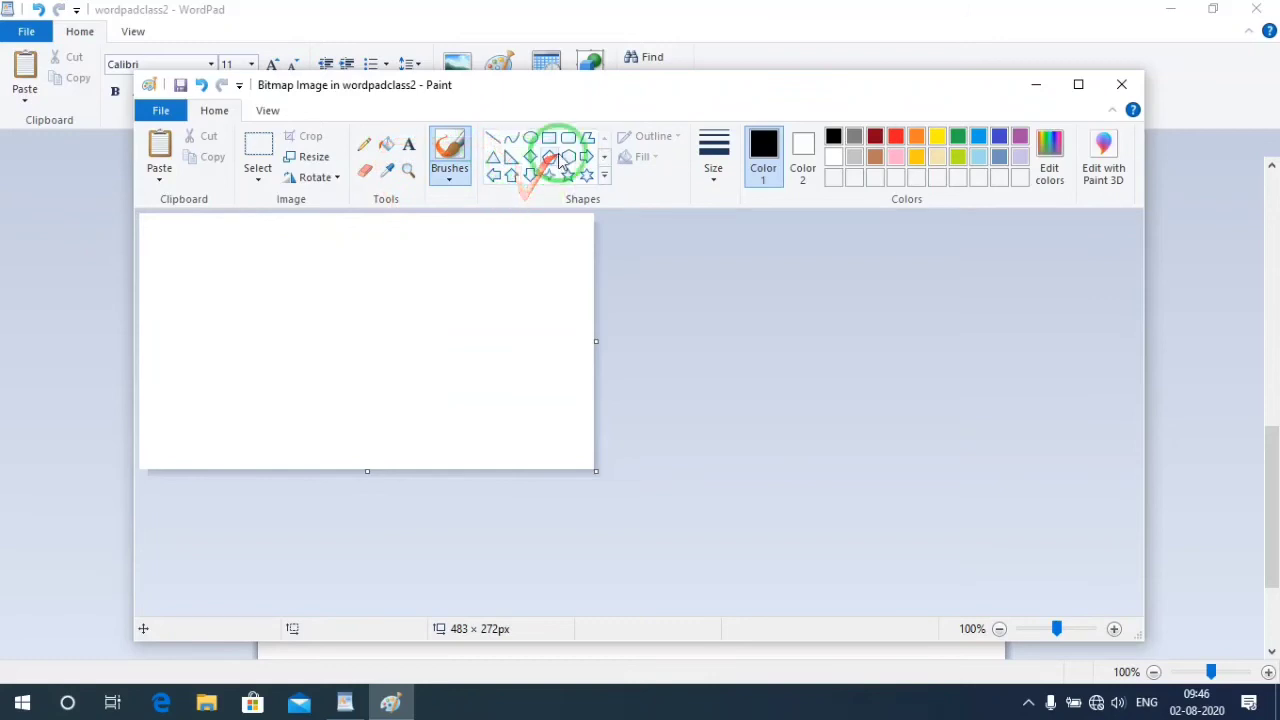
Draw a six-point star about 193 × 168 px, fill it with yellow and return to the WordPad document.
click(586, 176)
drag(258, 255, 441, 412)
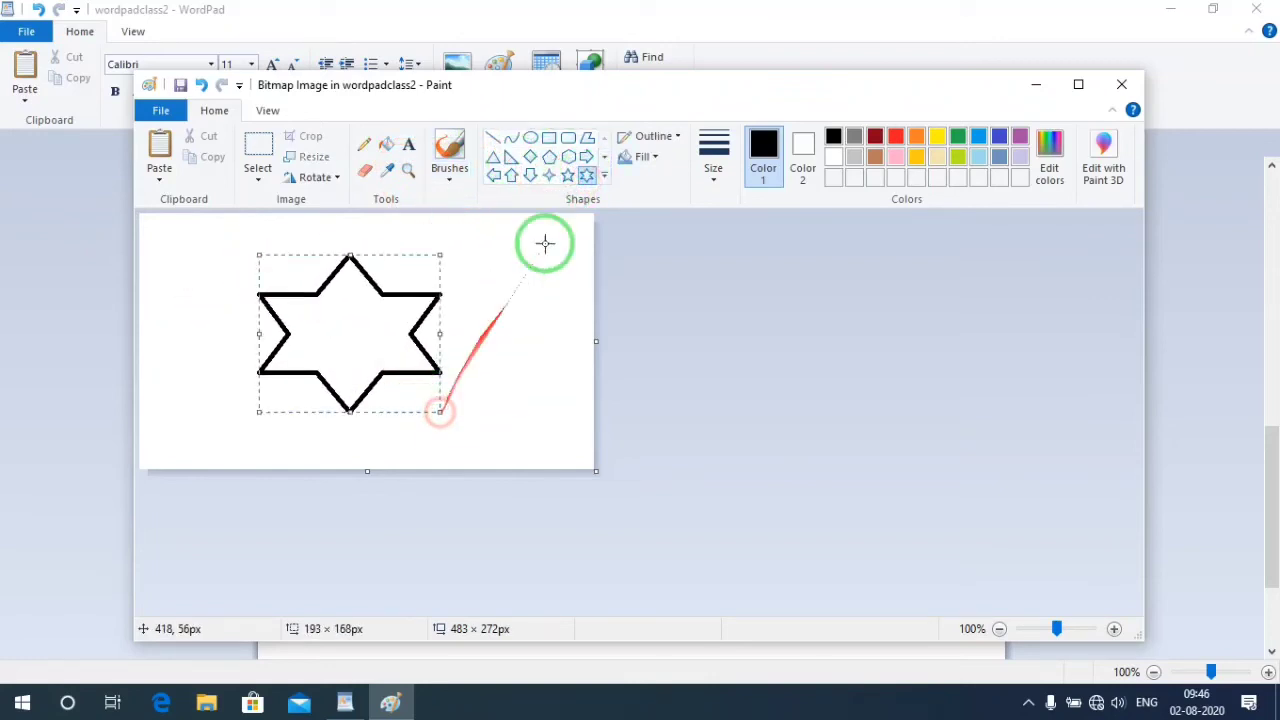
click(397, 147)
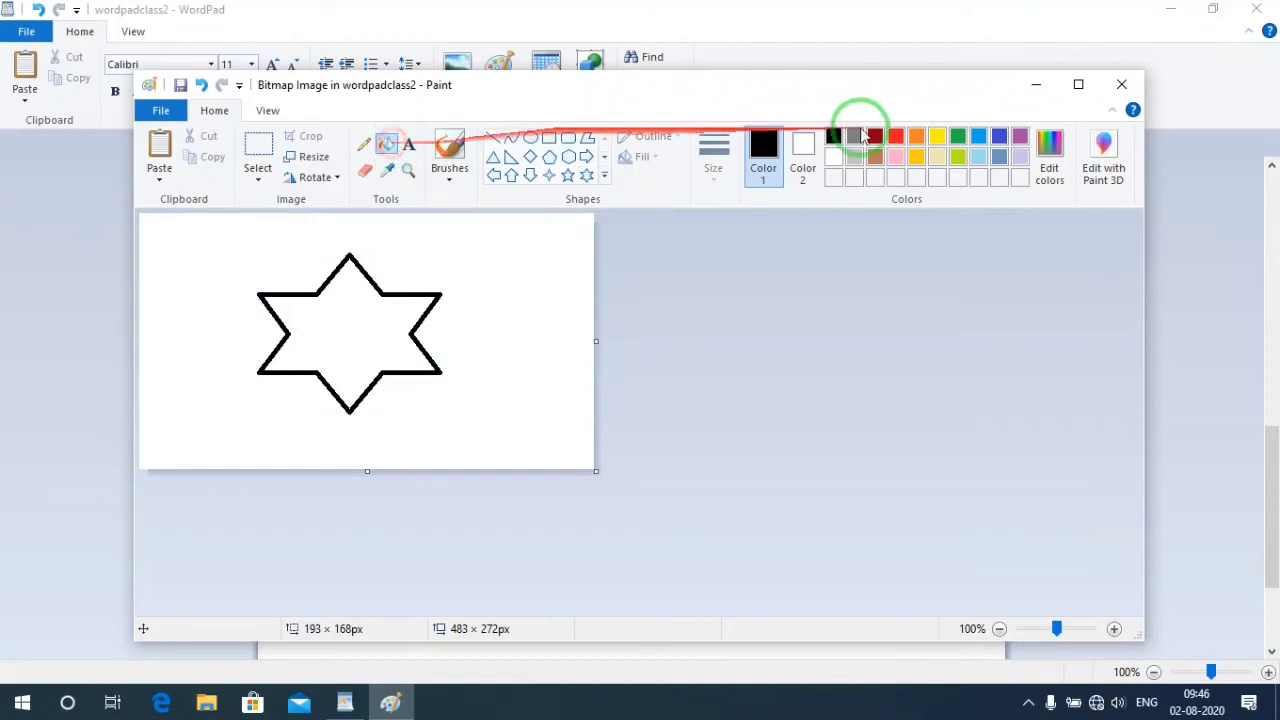
click(937, 143)
click(364, 333)
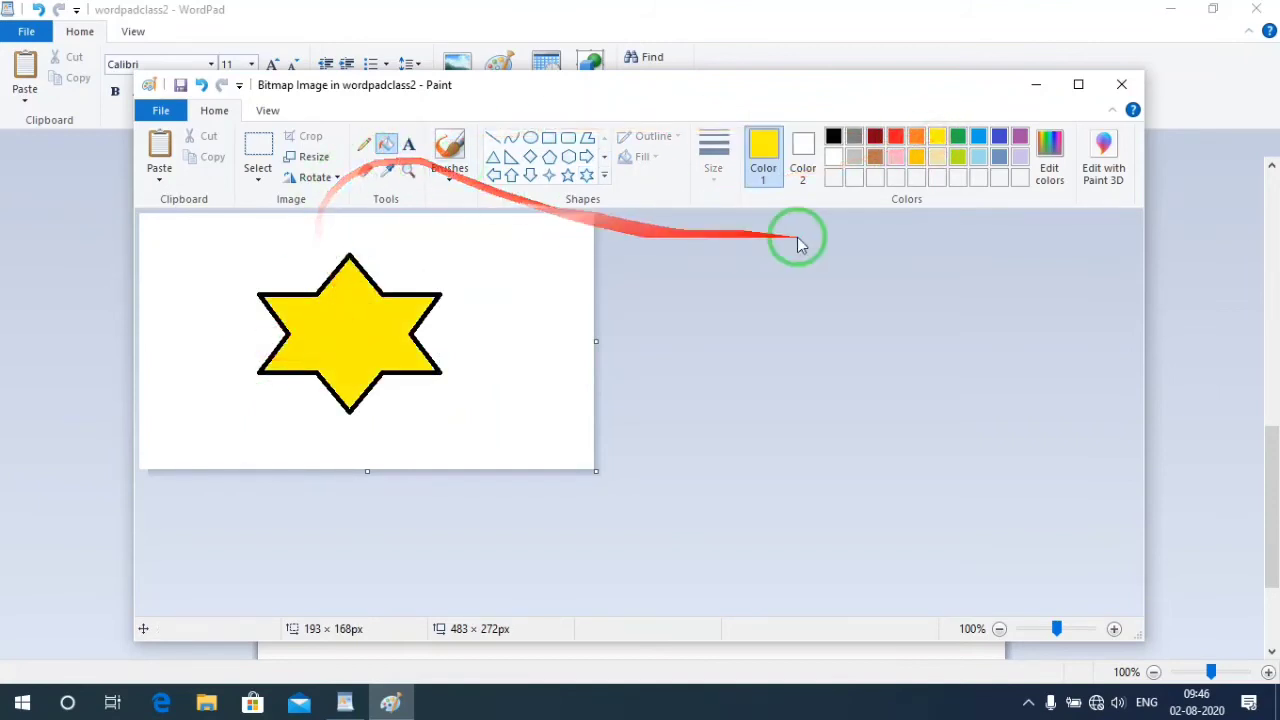
click(1121, 84)
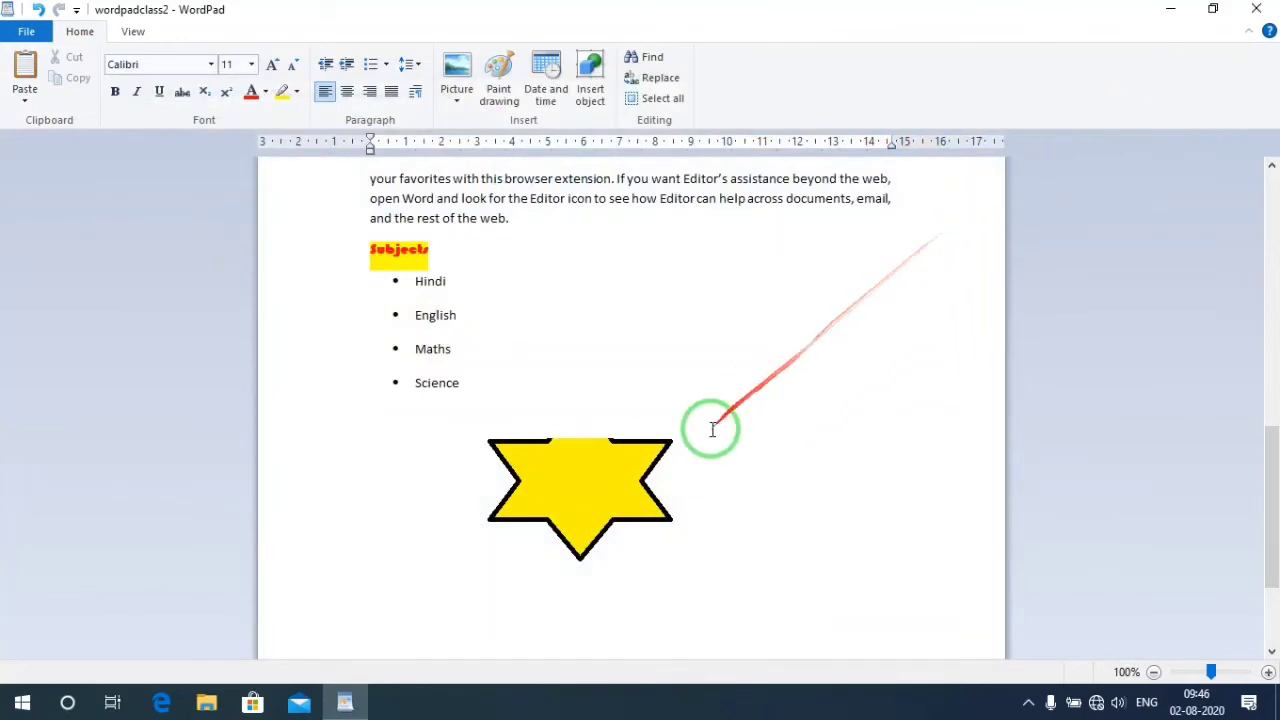
Shrink the inserted star drawing proportionally to about 7.8 cm wide.
scroll(646, 508, up, 2)
scroll(643, 511, down, 4)
click(571, 427)
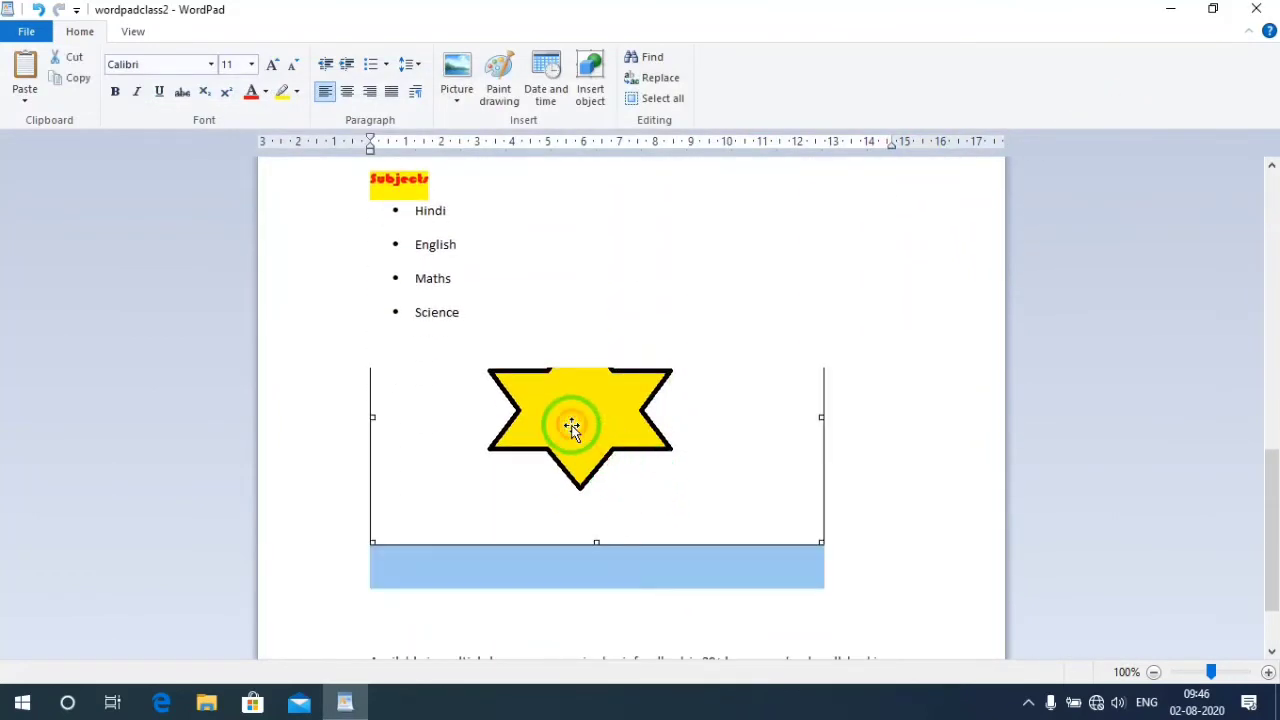
scroll(580, 497, down, 2)
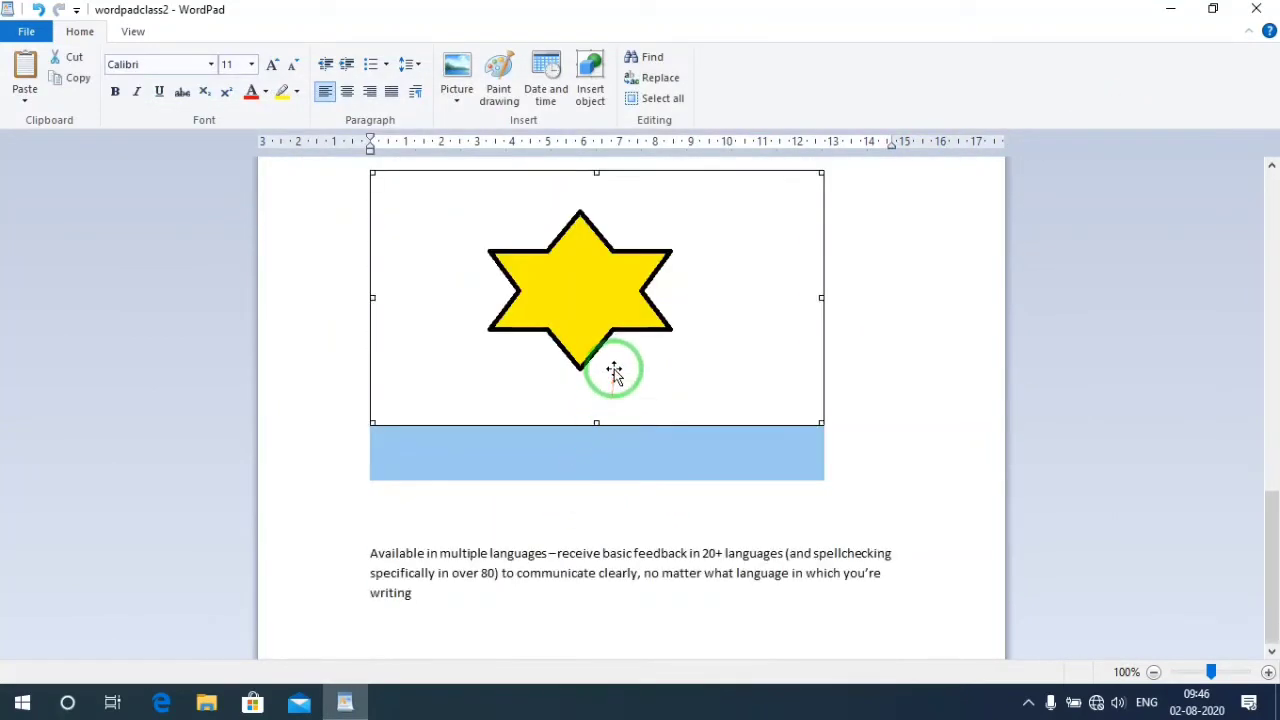
scroll(614, 372, up, 5)
scroll(616, 365, down, 2)
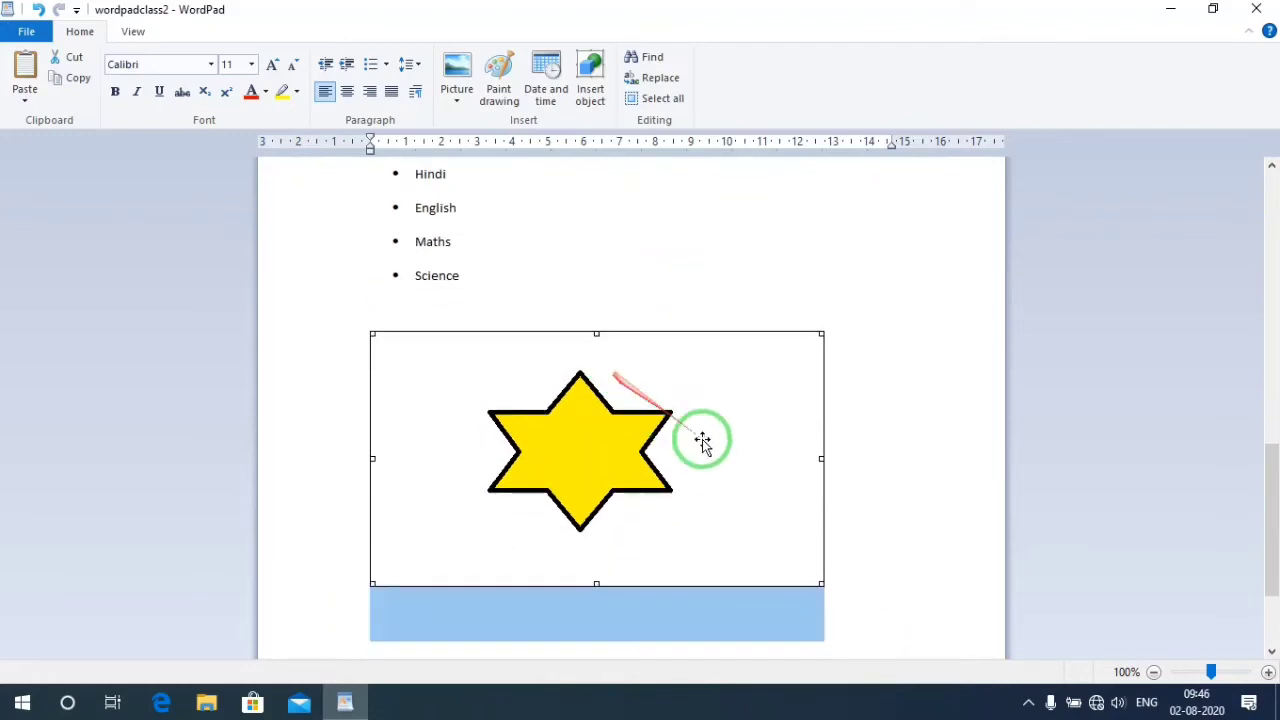
drag(822, 585, 648, 486)
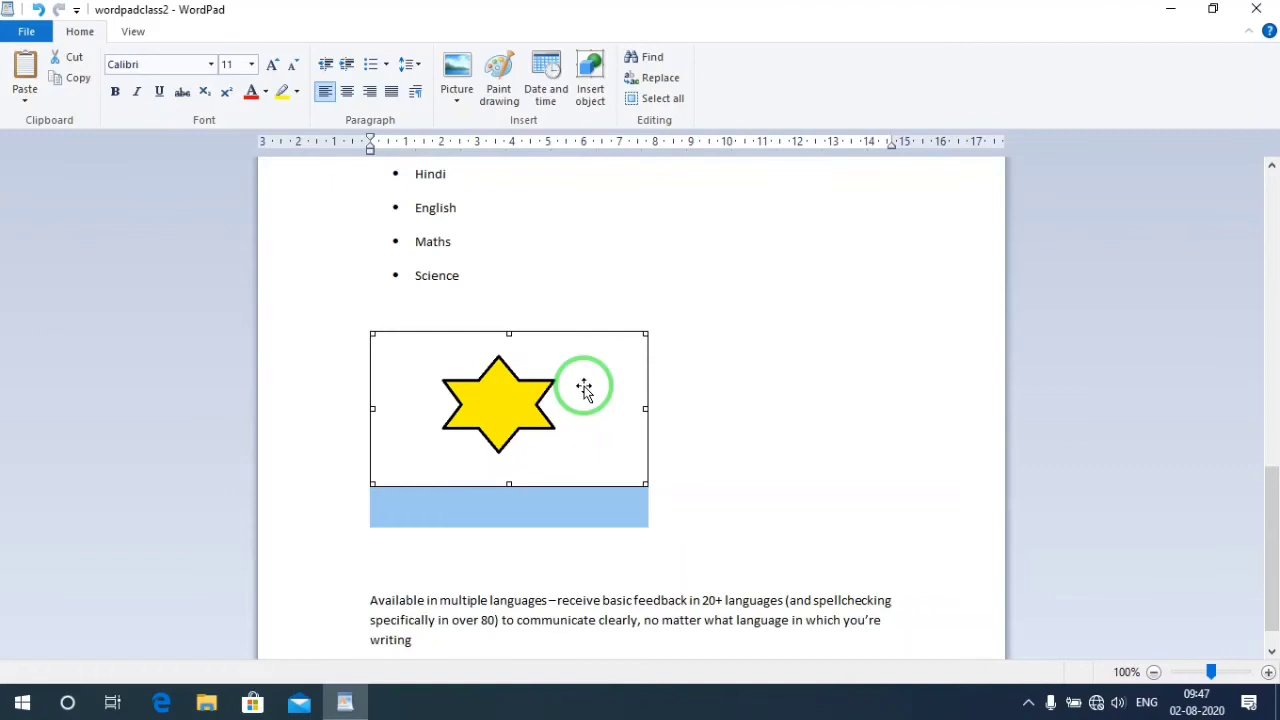
click(652, 203)
Insert the date as 02 August 2020 at the end of the document's last paragraph.
scroll(655, 190, up, 15)
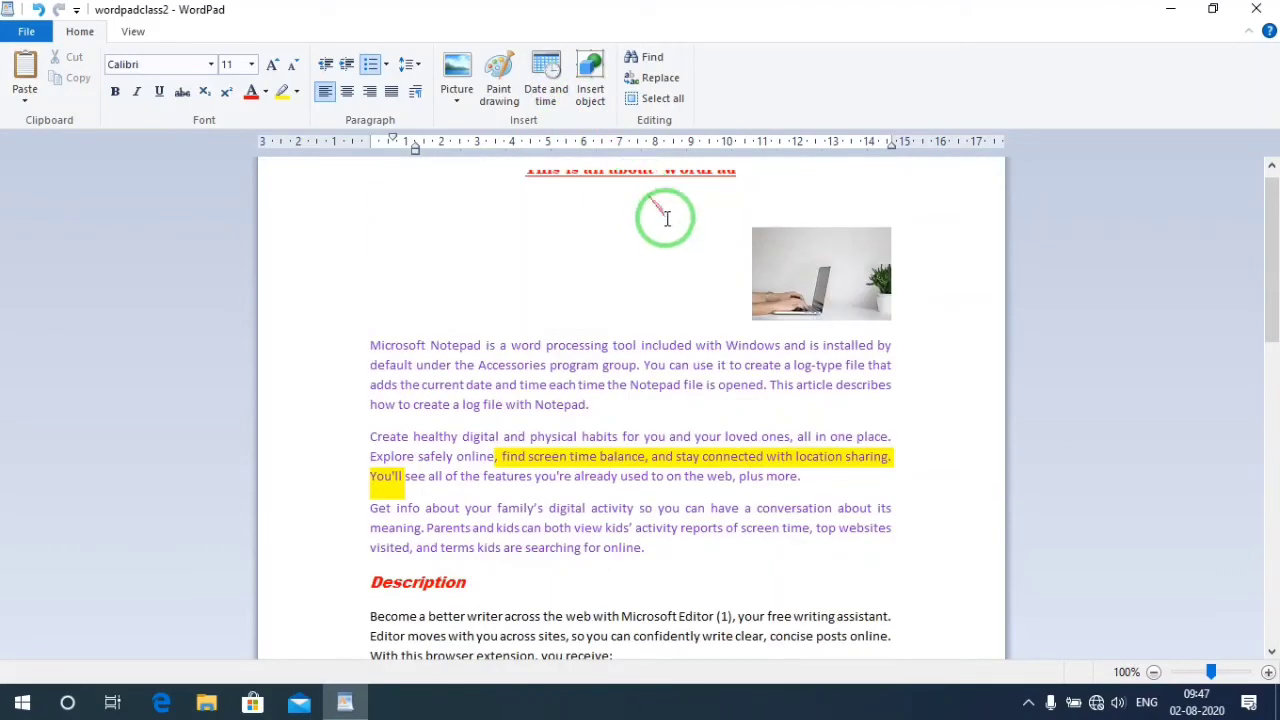
scroll(629, 271, down, 15)
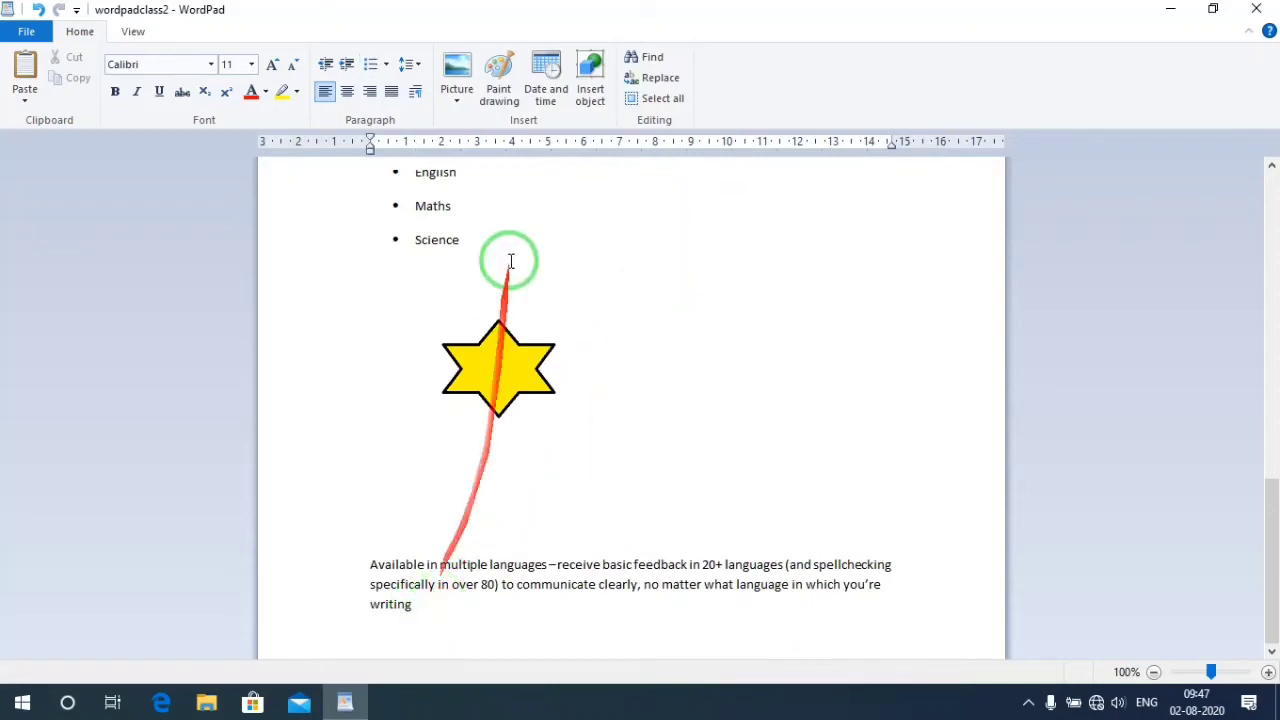
click(545, 95)
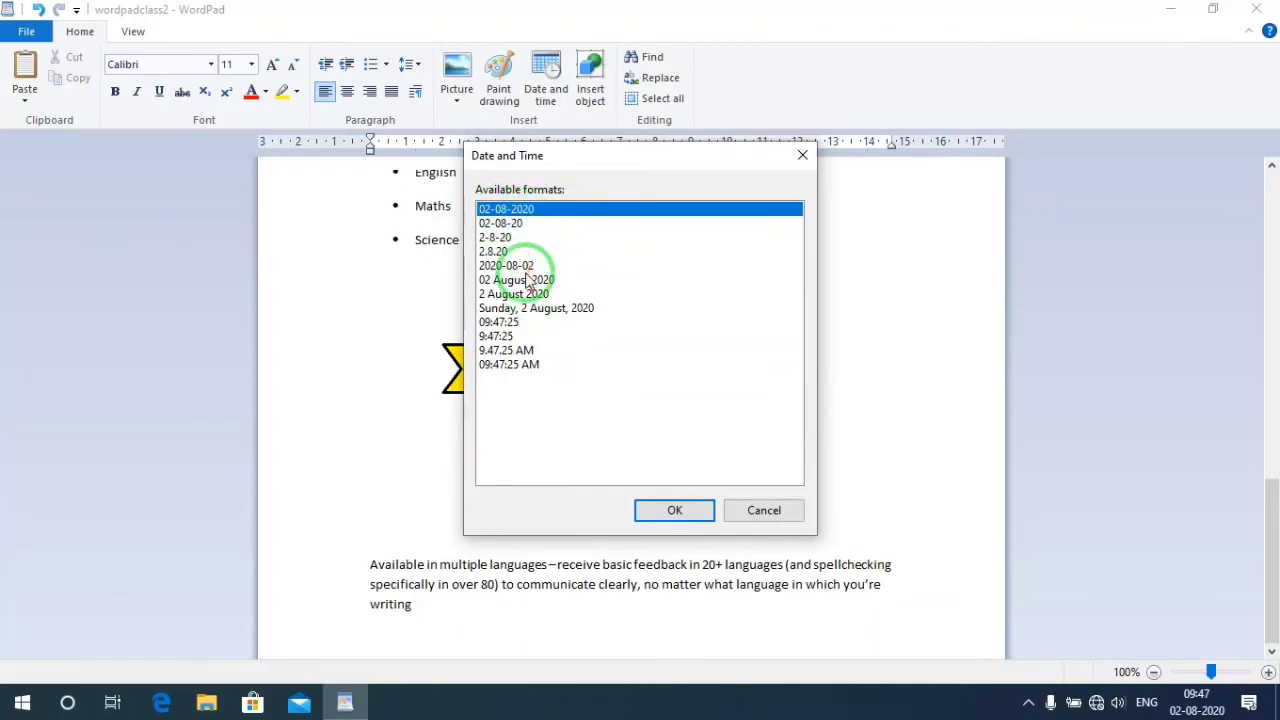
click(530, 280)
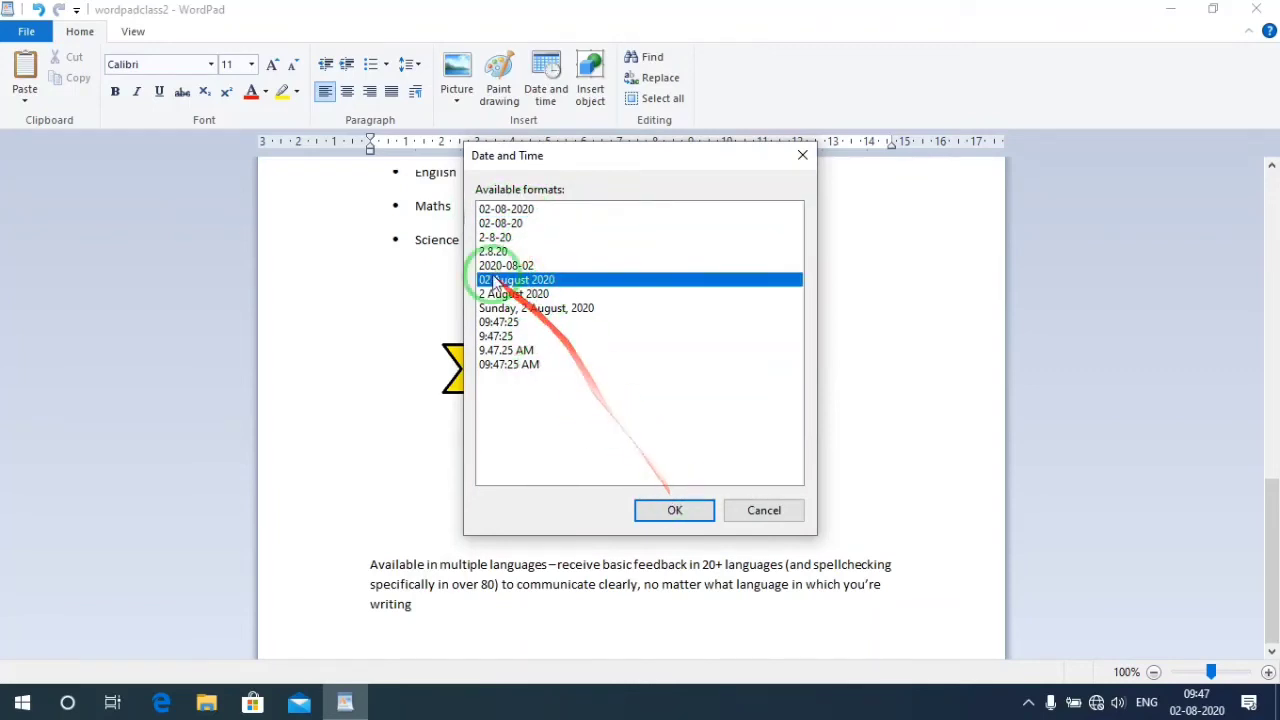
click(673, 510)
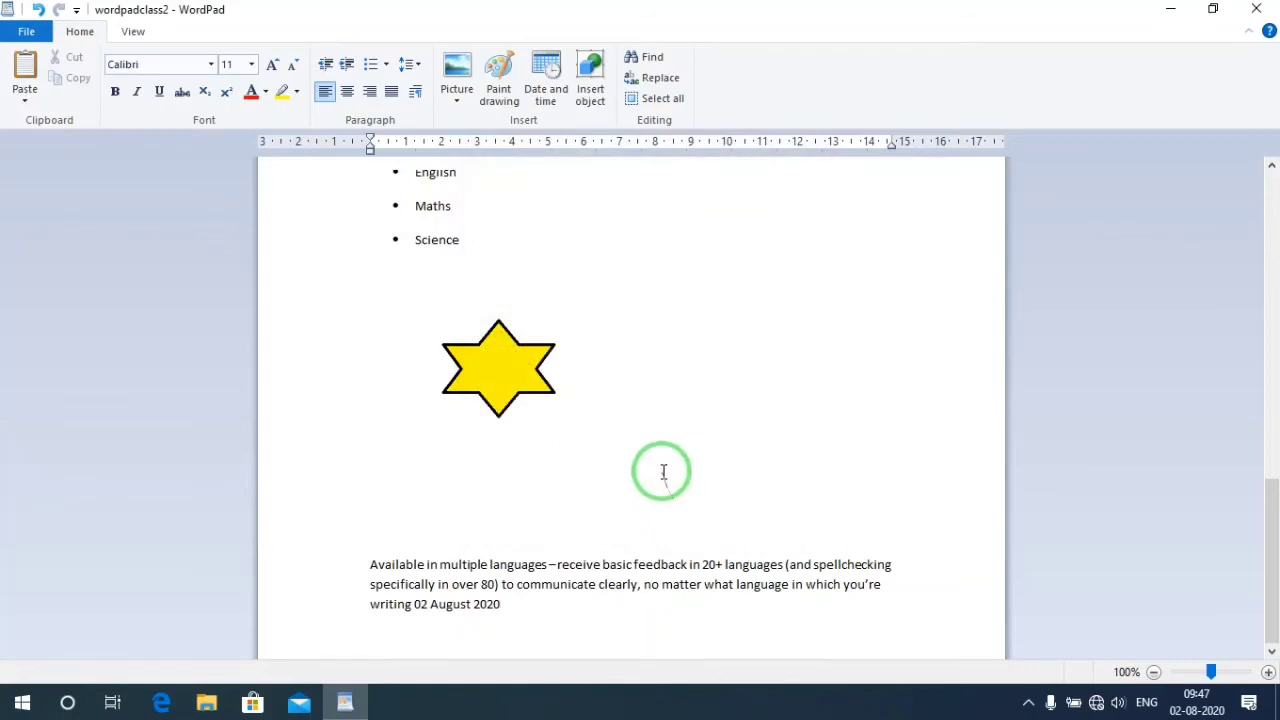
Colour the inserted date text red.
drag(418, 606, 497, 608)
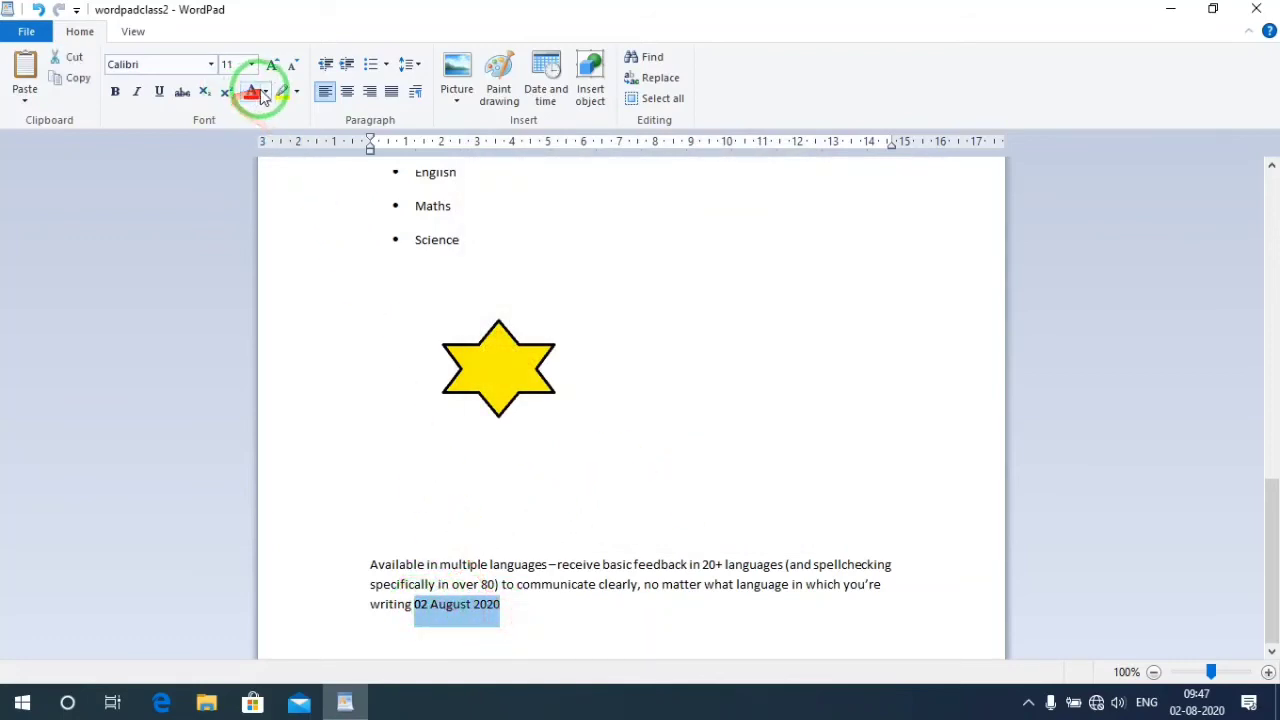
click(636, 568)
scroll(640, 575, up, 5)
scroll(630, 570, down, 5)
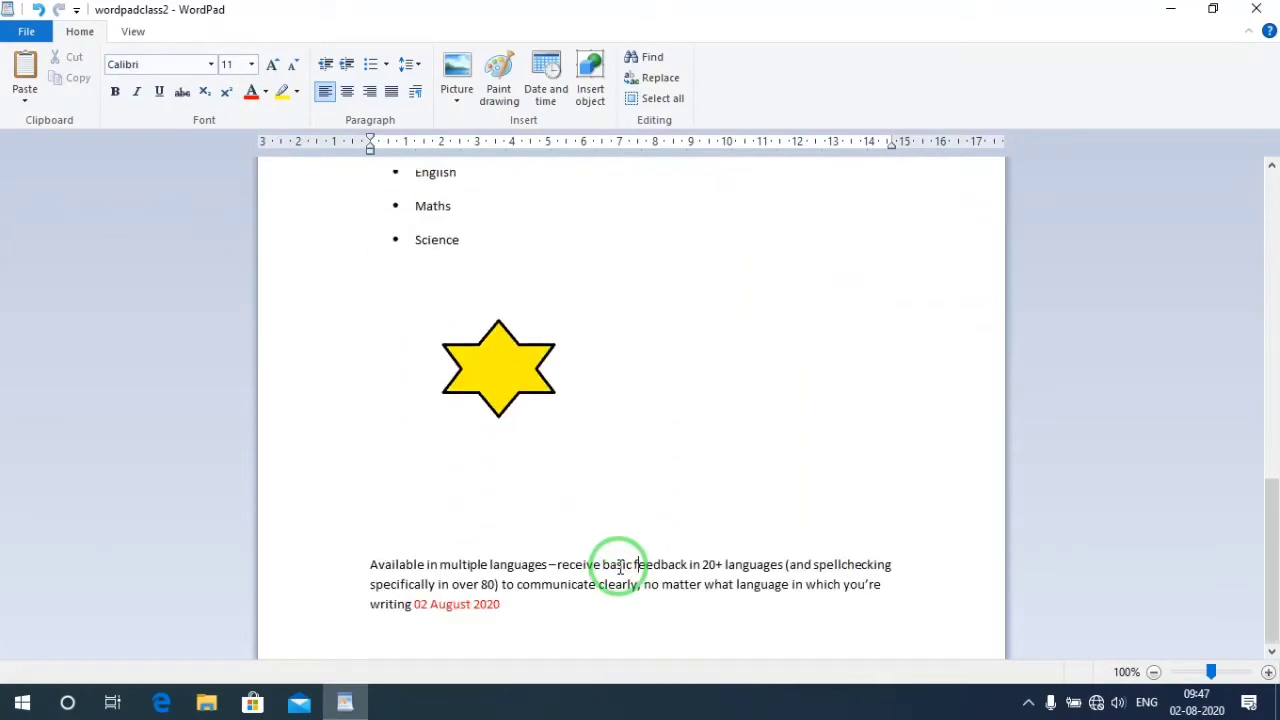
Check which object types can be inserted, without inserting one.
click(590, 80)
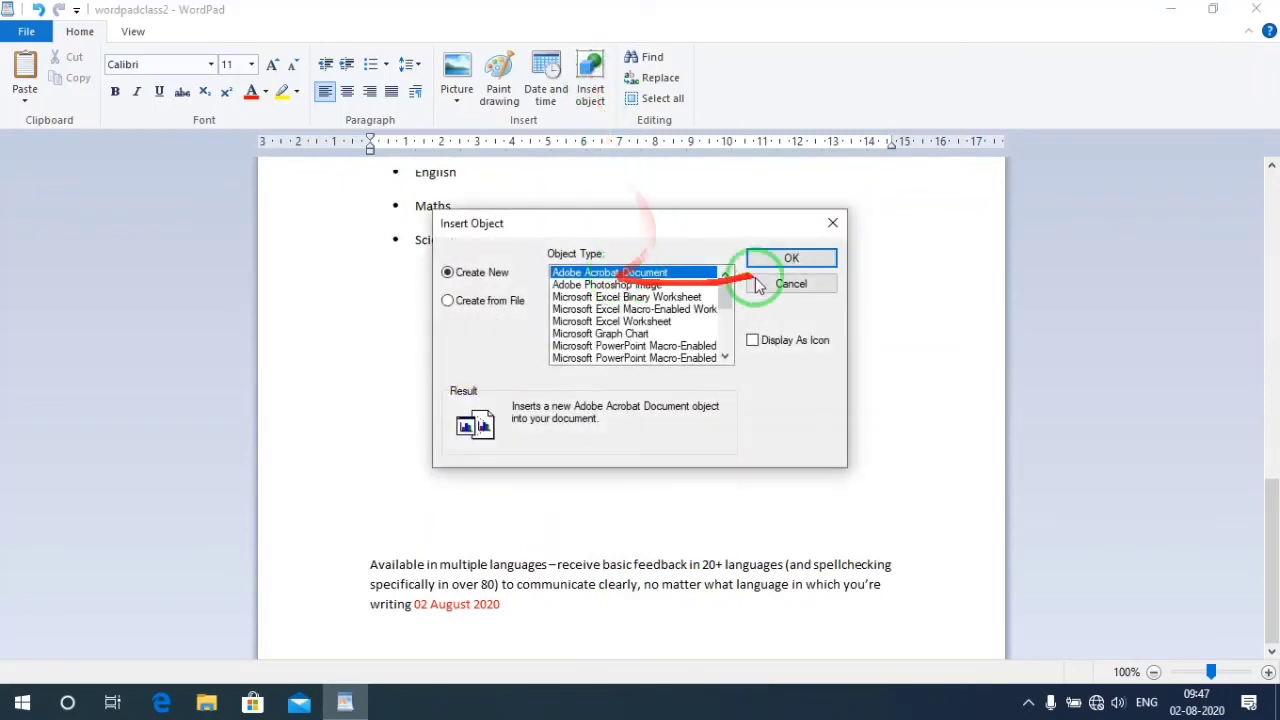
click(790, 284)
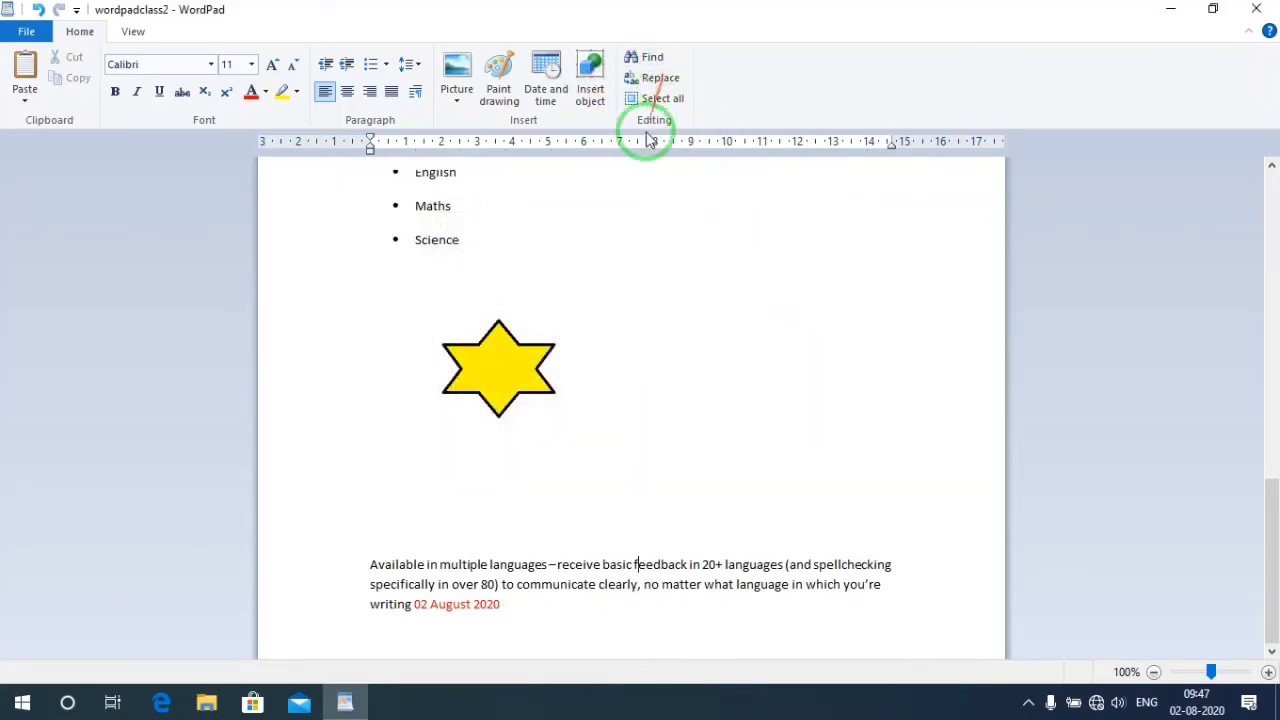
Search the document for the word "hindi" until the search has covered the whole text.
scroll(588, 429, up, 3)
scroll(588, 429, up, 3)
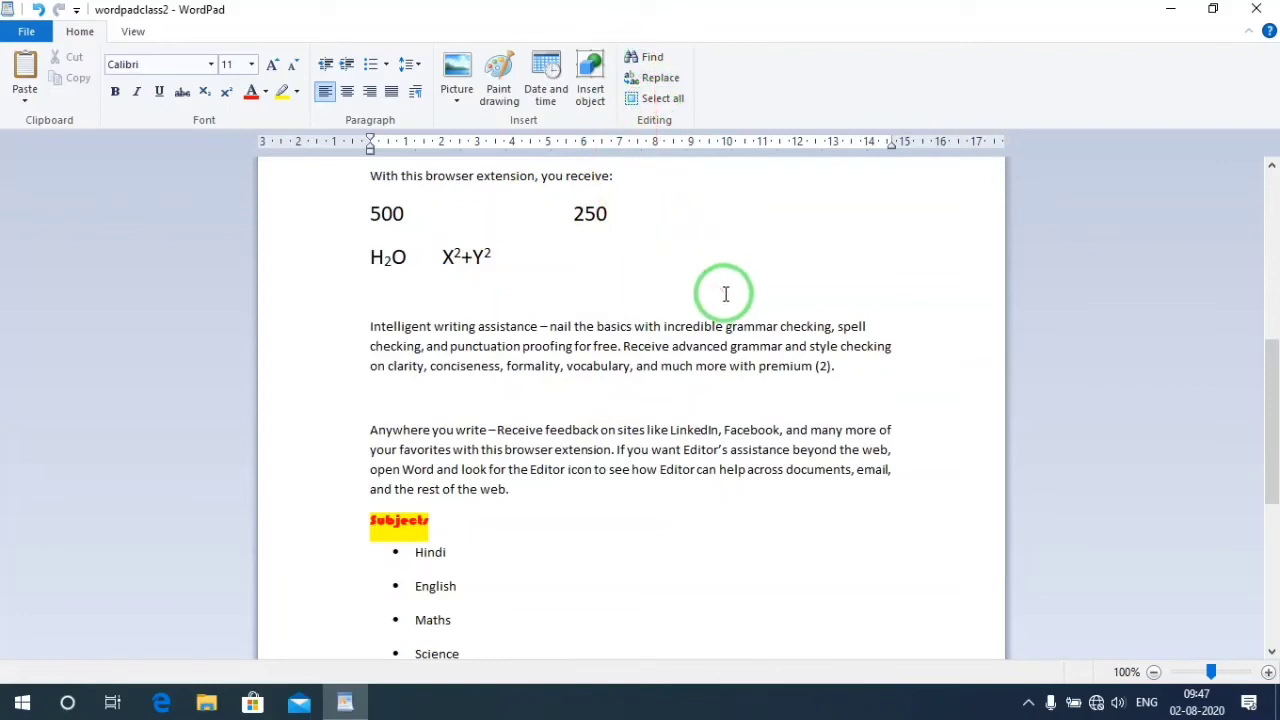
key(ctrl+f)
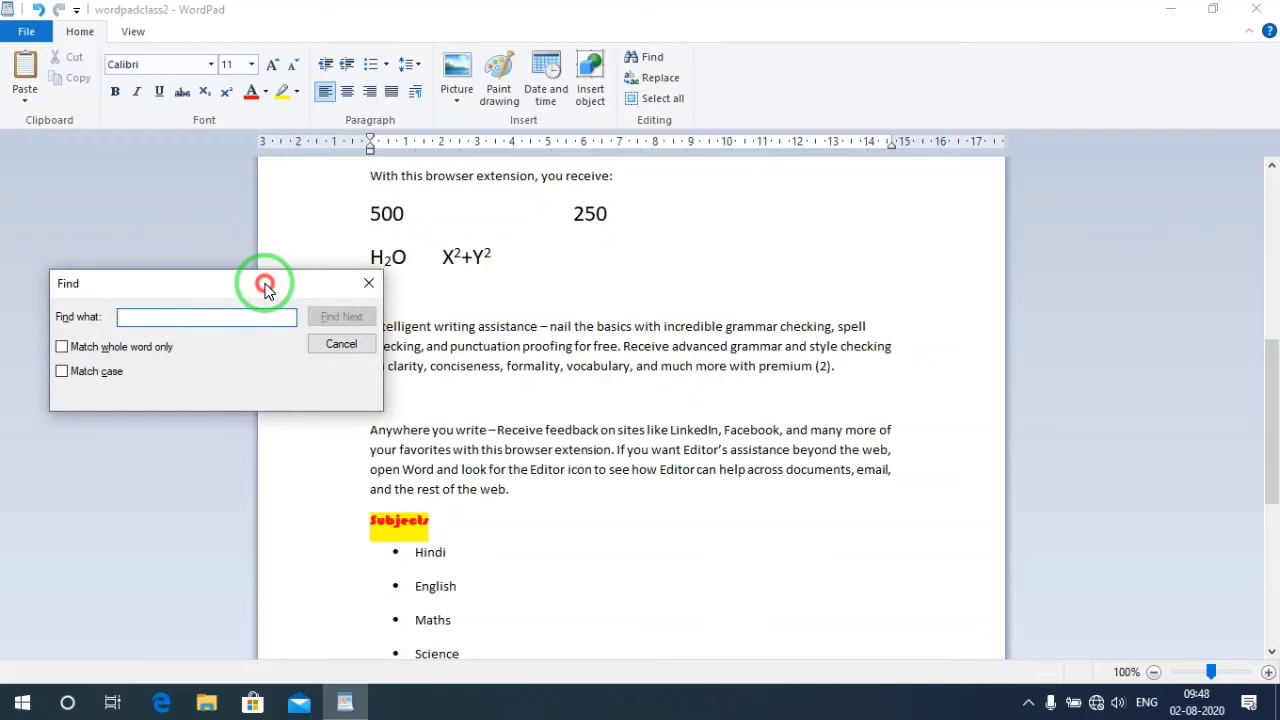
drag(265, 287, 1033, 205)
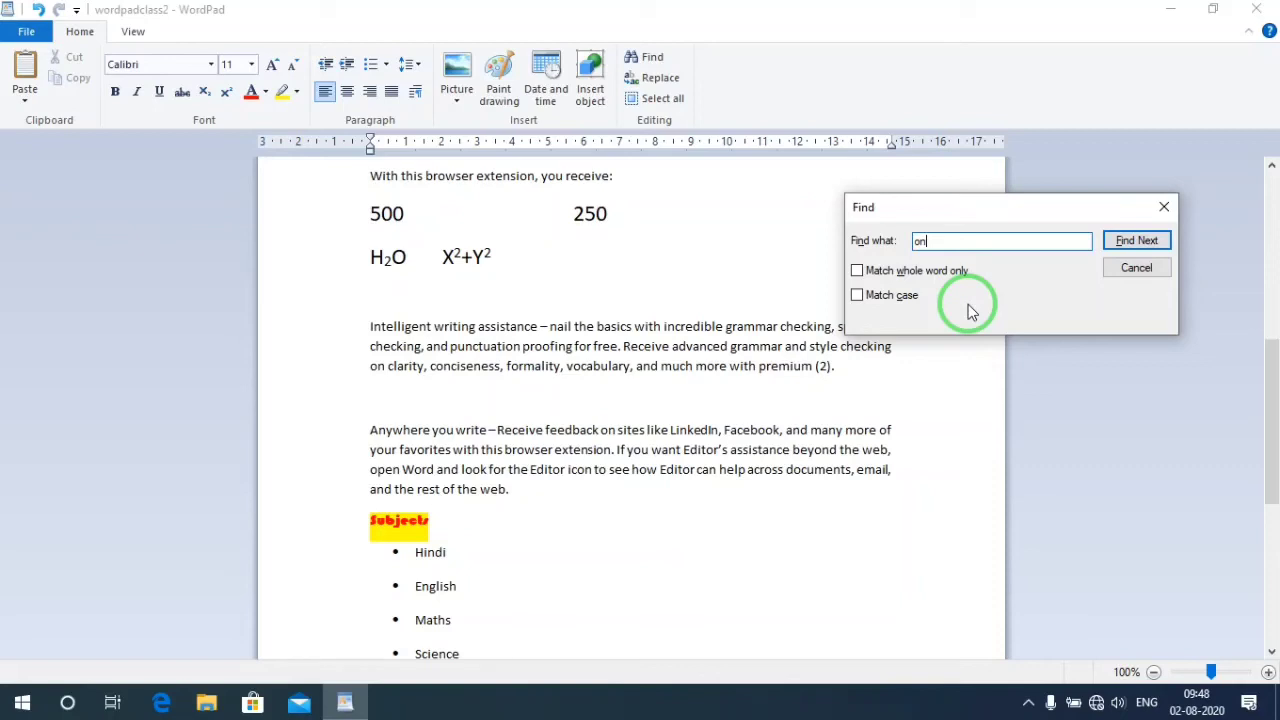
key(BackSpace)
key(BackSpace)
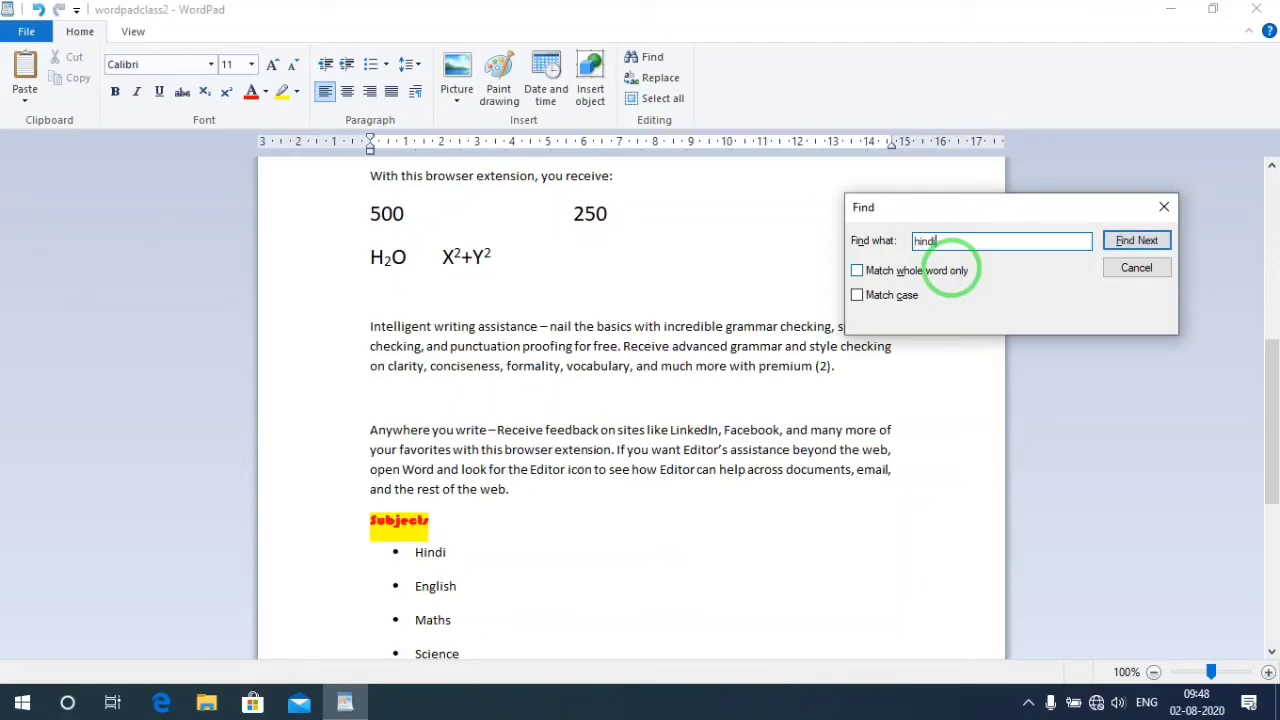
click(1140, 241)
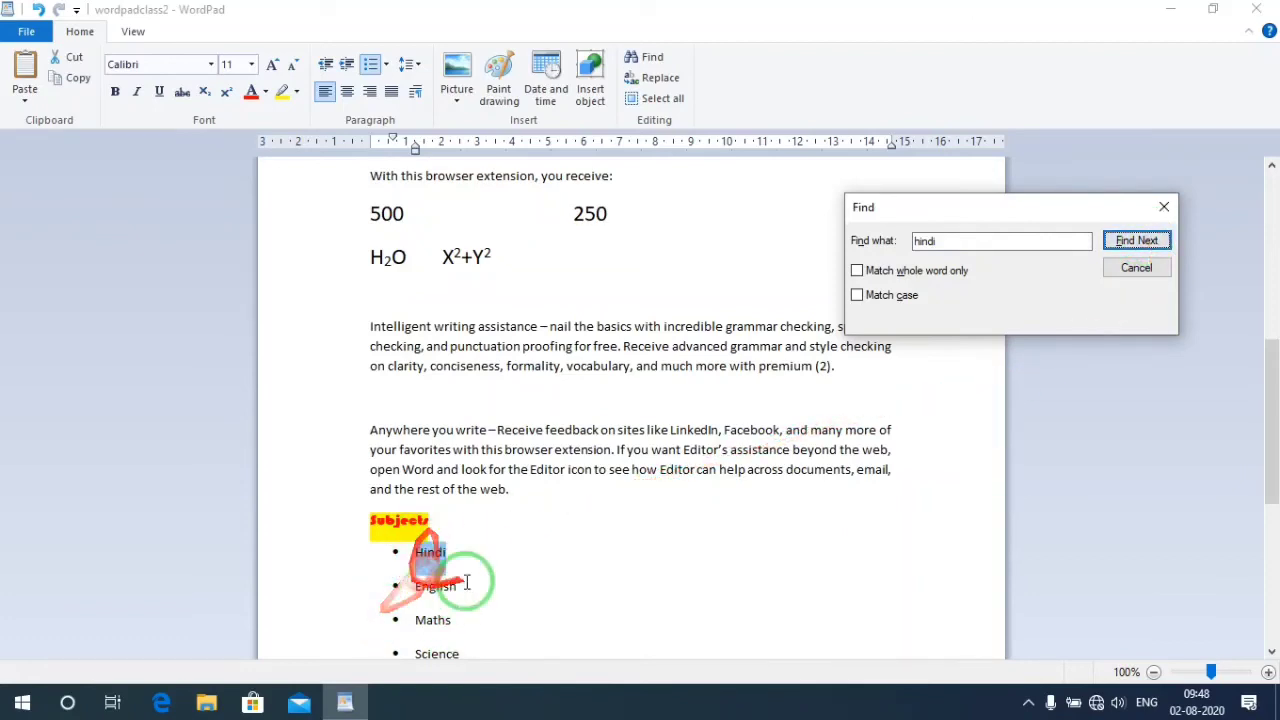
click(1137, 241)
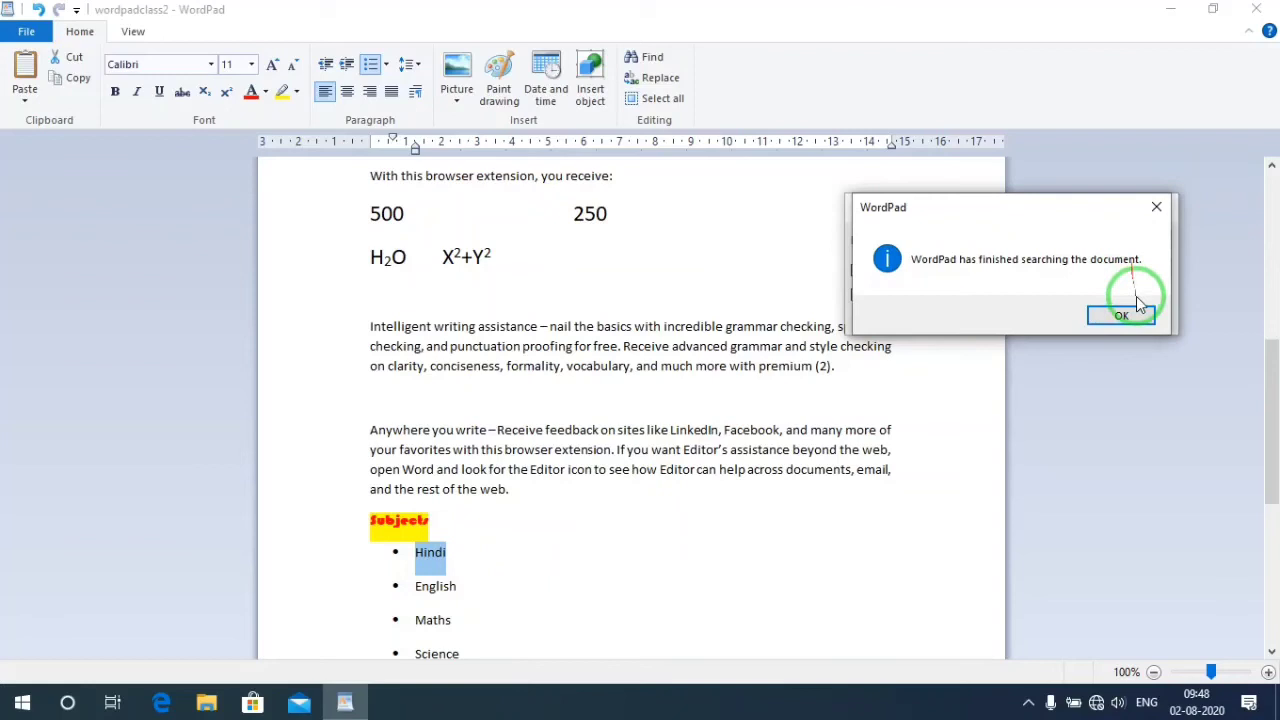
click(1122, 316)
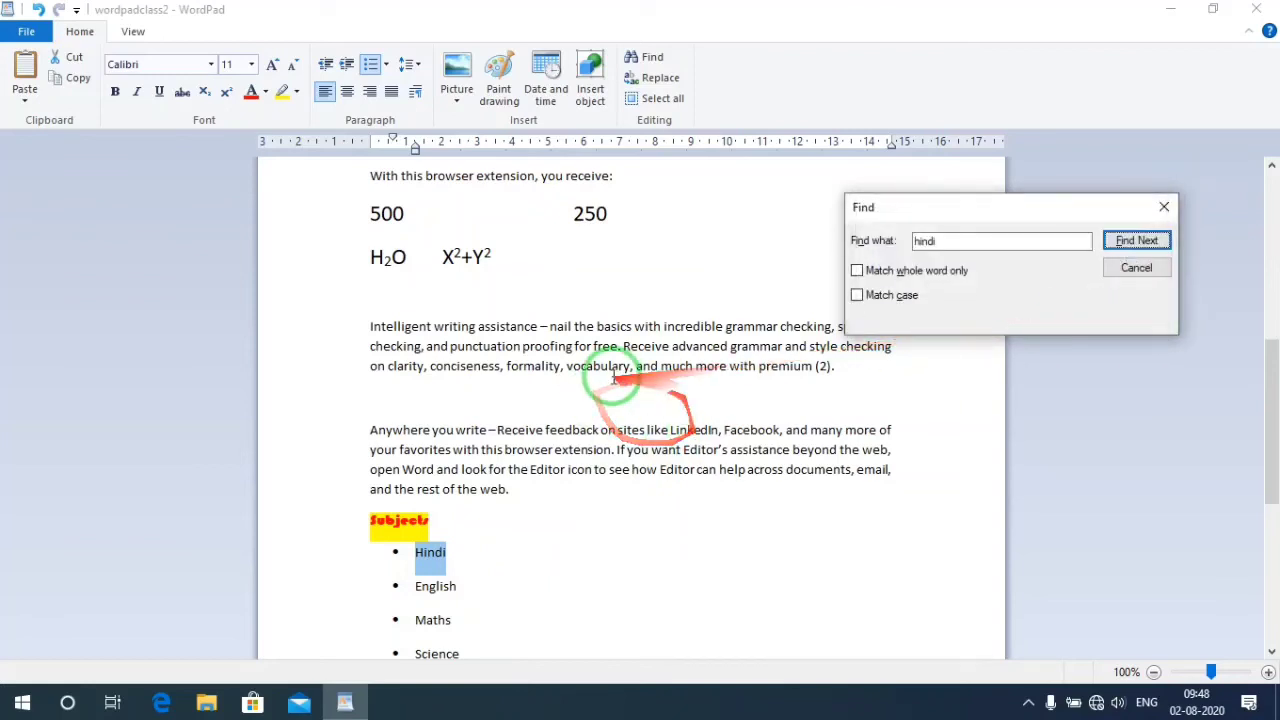
Search for "the", go on to its second occurrence and try the Match case option.
drag(957, 240, 823, 240)
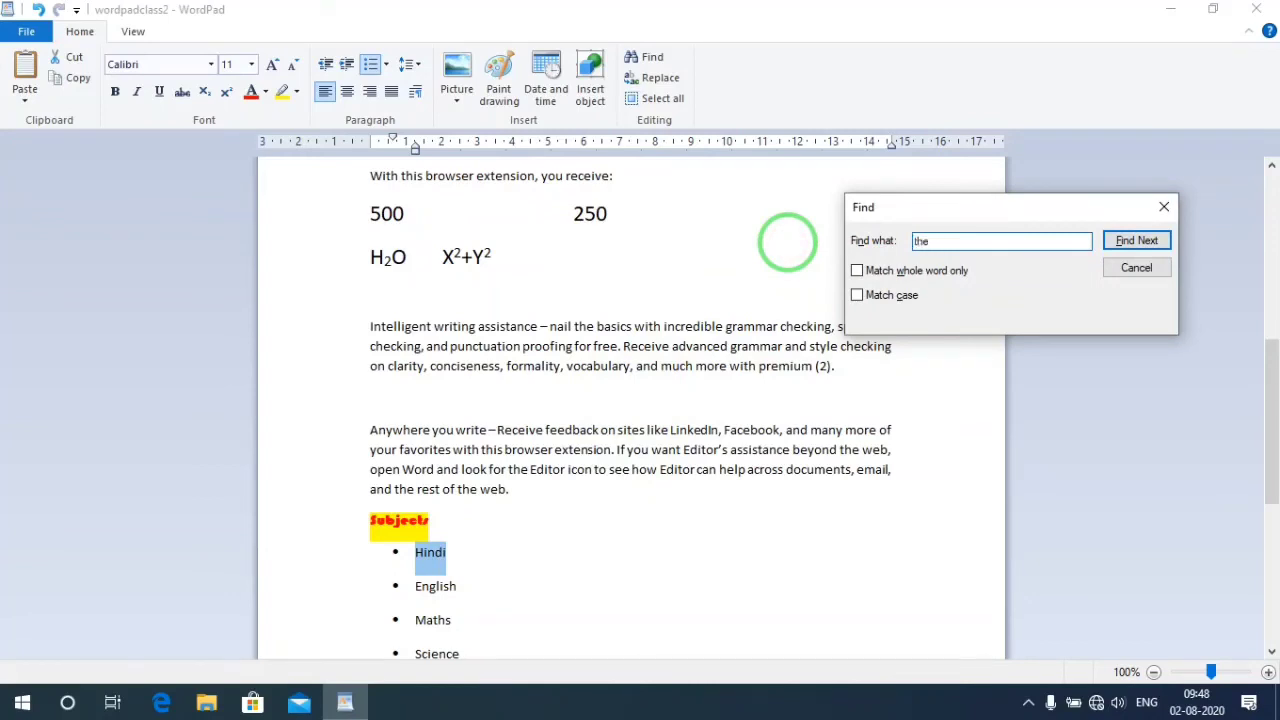
click(1138, 240)
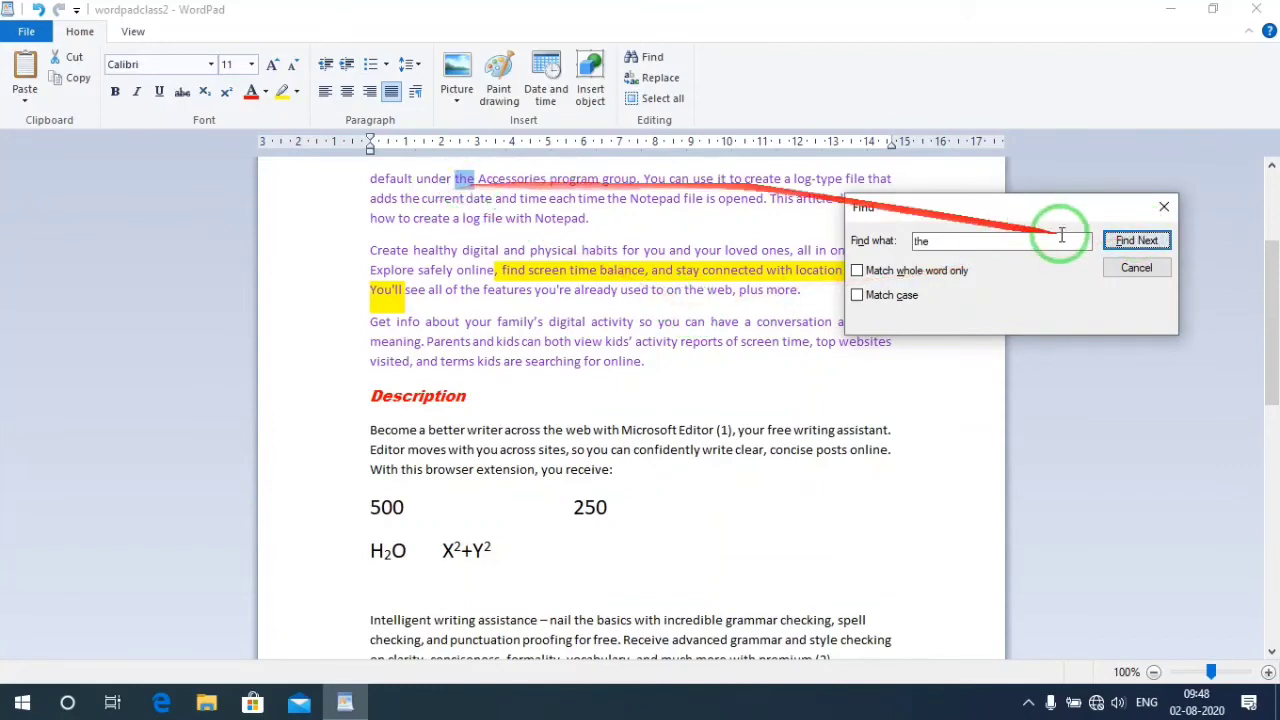
click(1138, 241)
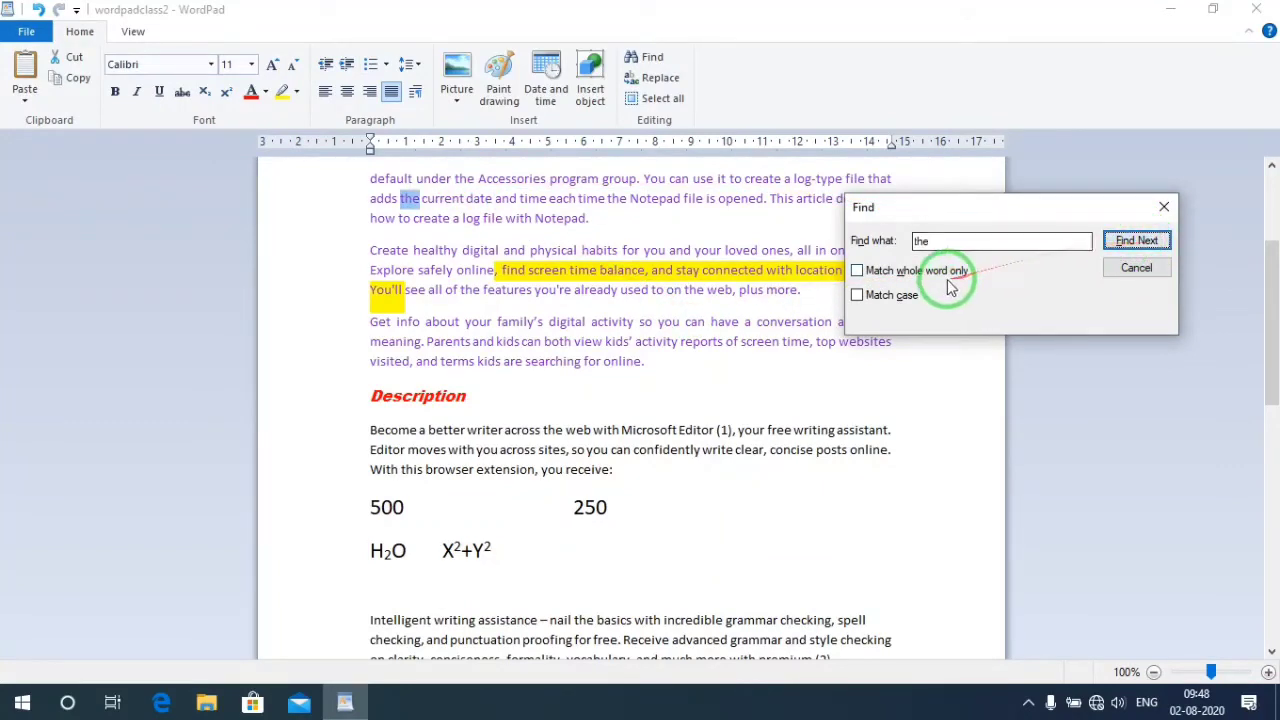
click(857, 296)
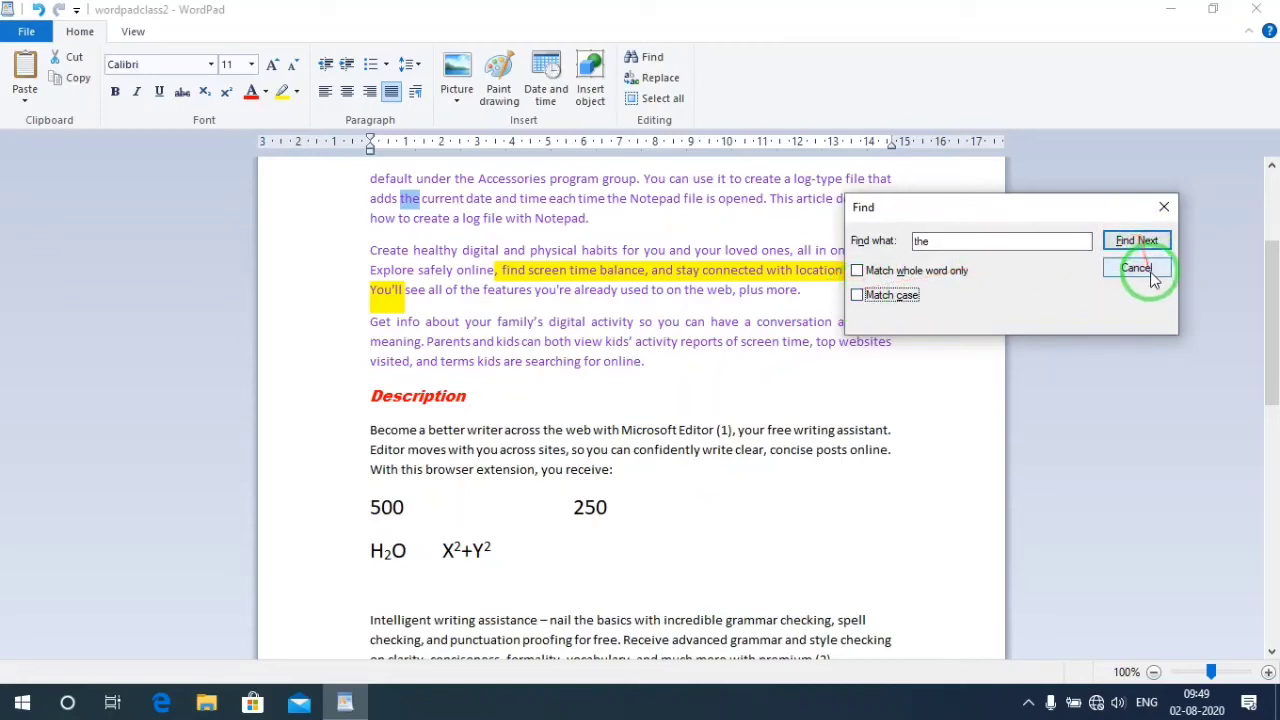
Try the Match whole word only and Match case options for the search, and close the search.
click(857, 271)
click(857, 295)
click(857, 271)
click(857, 295)
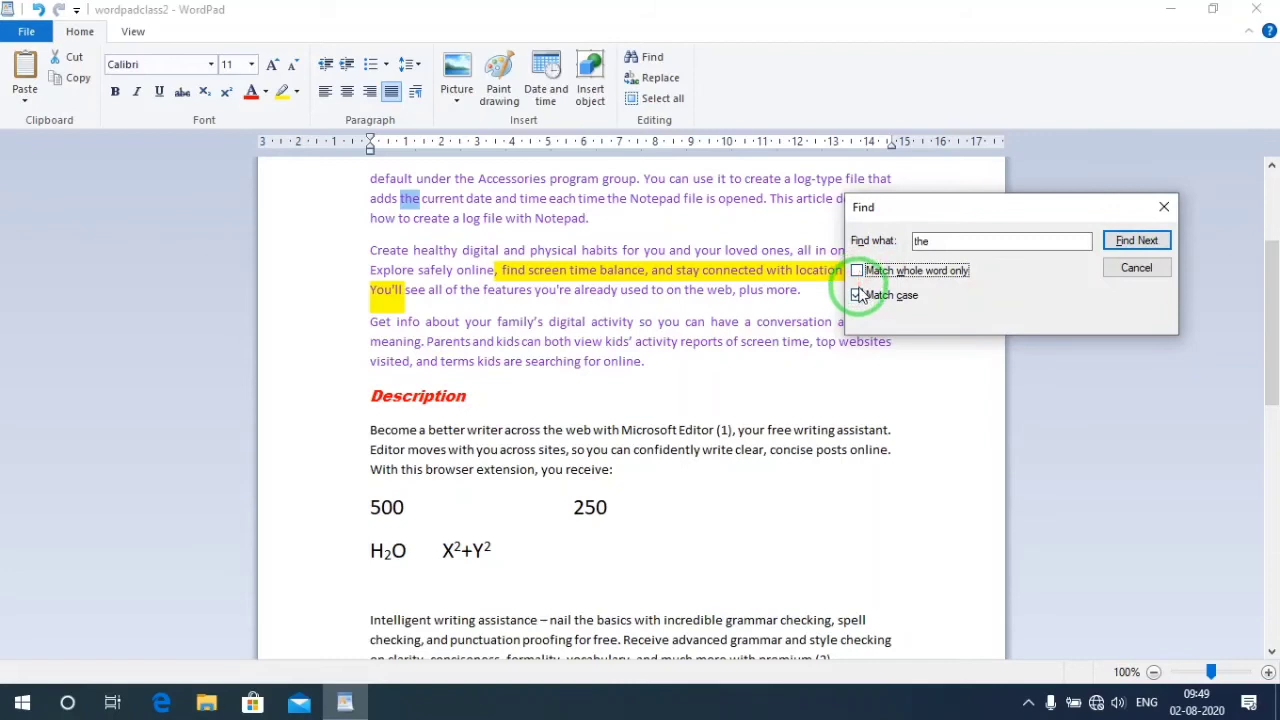
click(1136, 268)
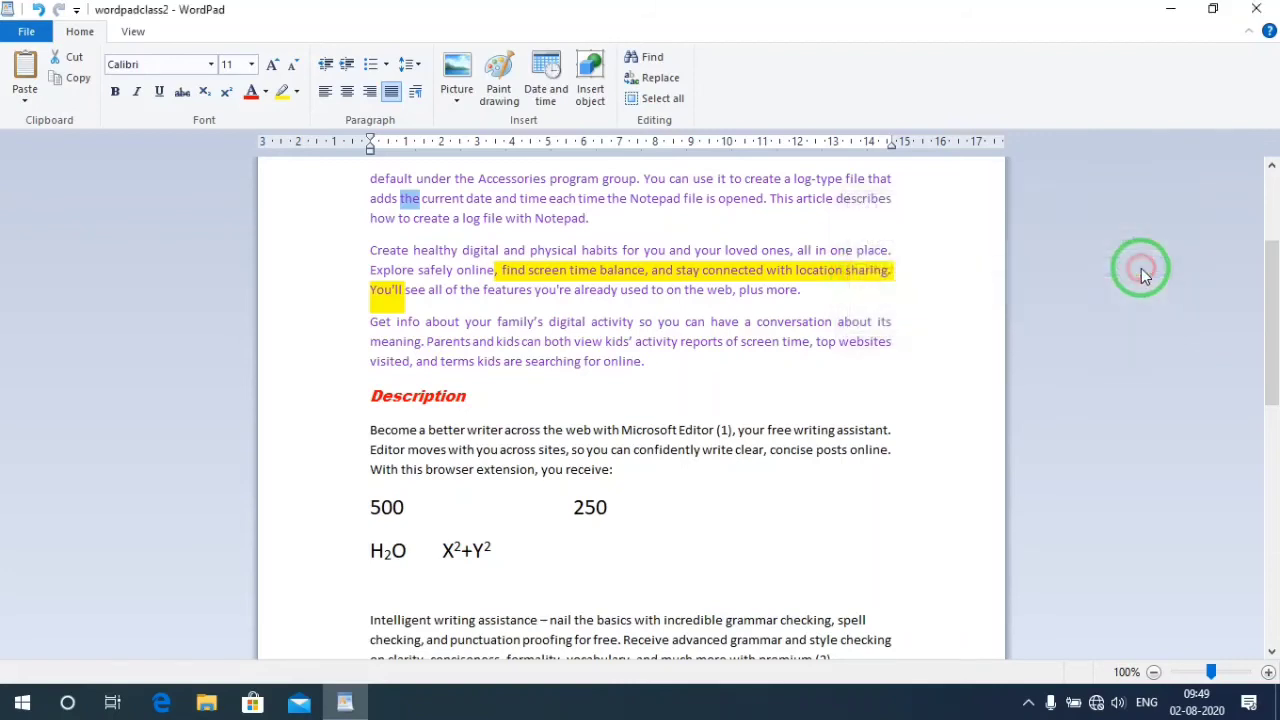
Replace every occurrence of "the" in the document with "mastercomputerclasses".
click(668, 82)
drag(258, 242, 976, 225)
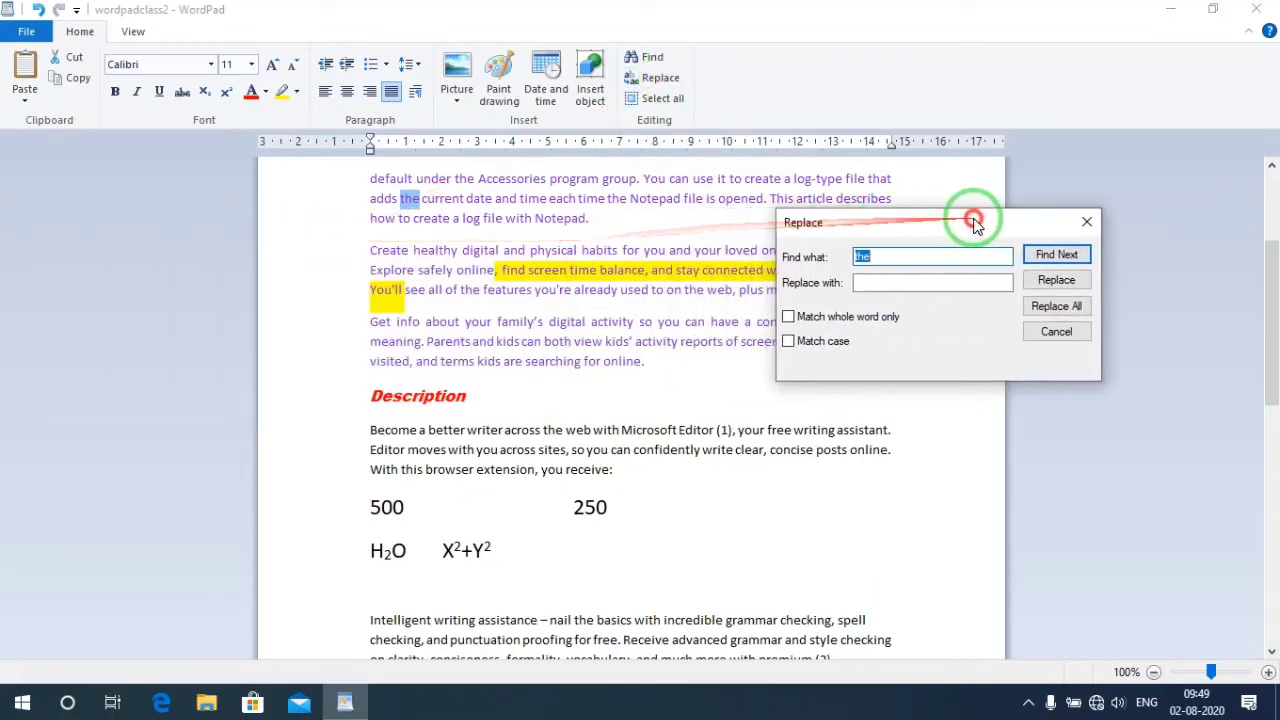
click(882, 285)
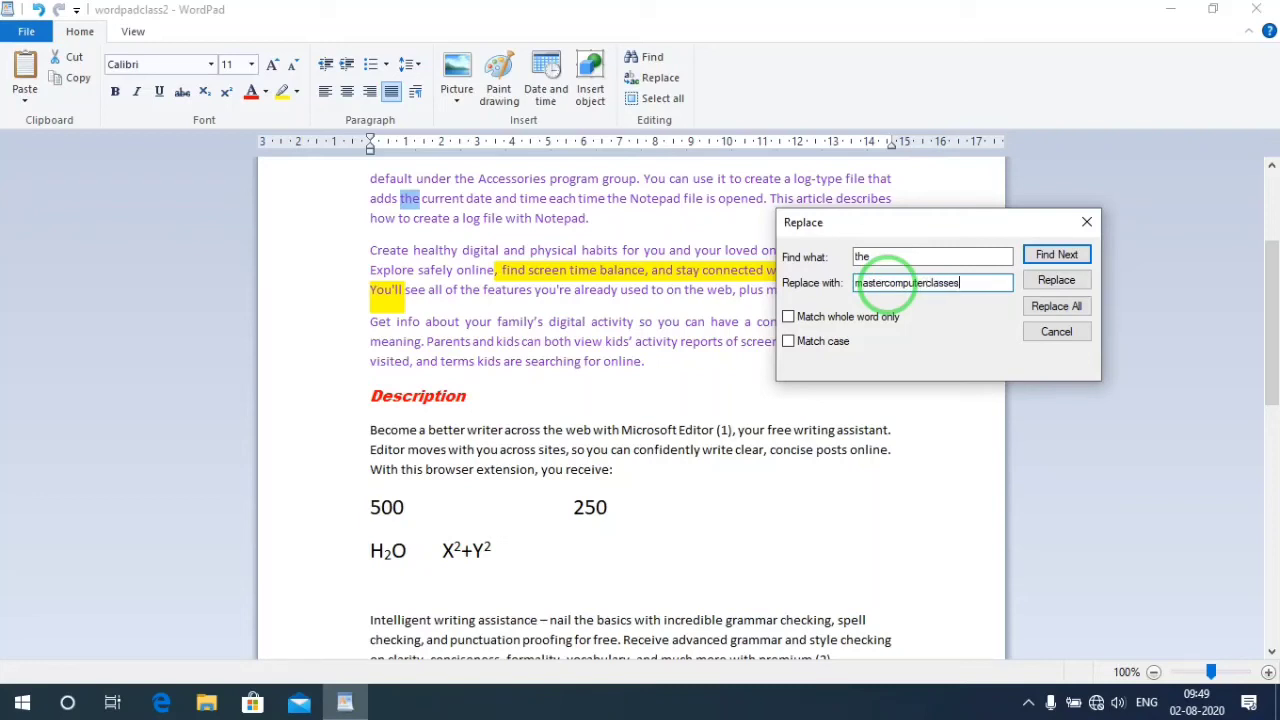
click(1058, 306)
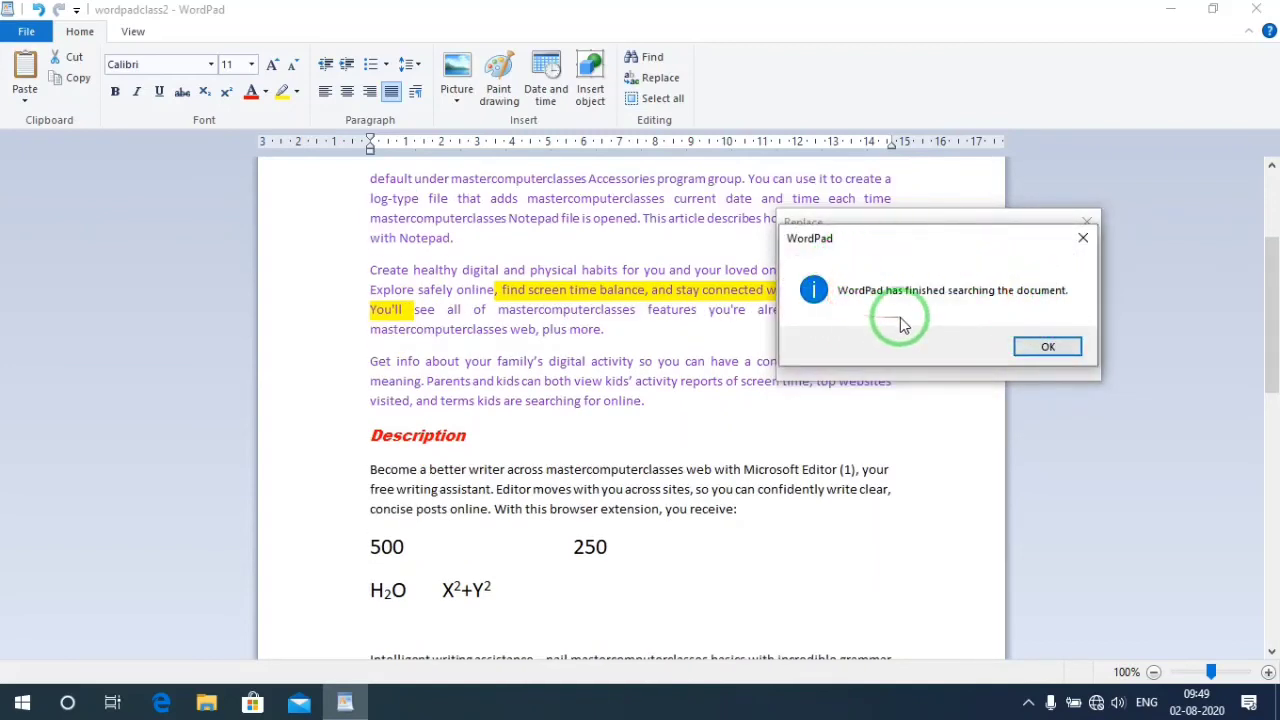
click(1048, 346)
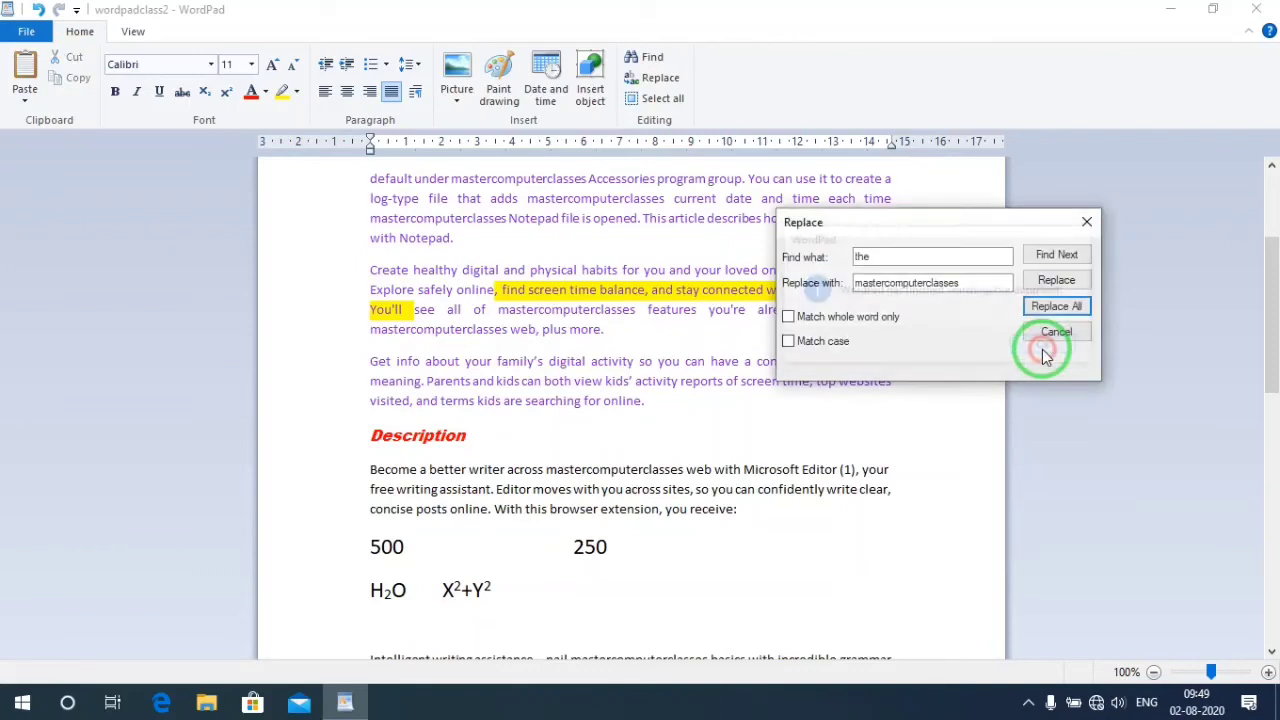
click(1086, 222)
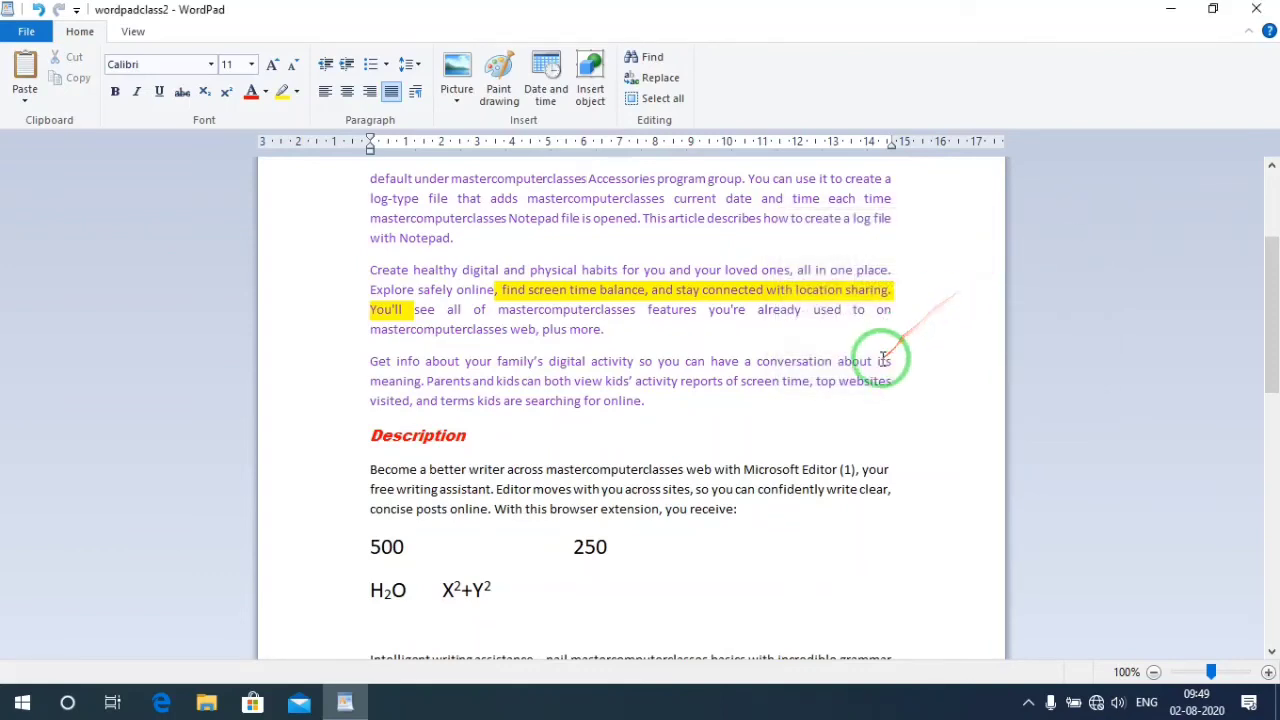
Search the document for any remaining "the" and look through the replaced text.
scroll(884, 356, up, 3)
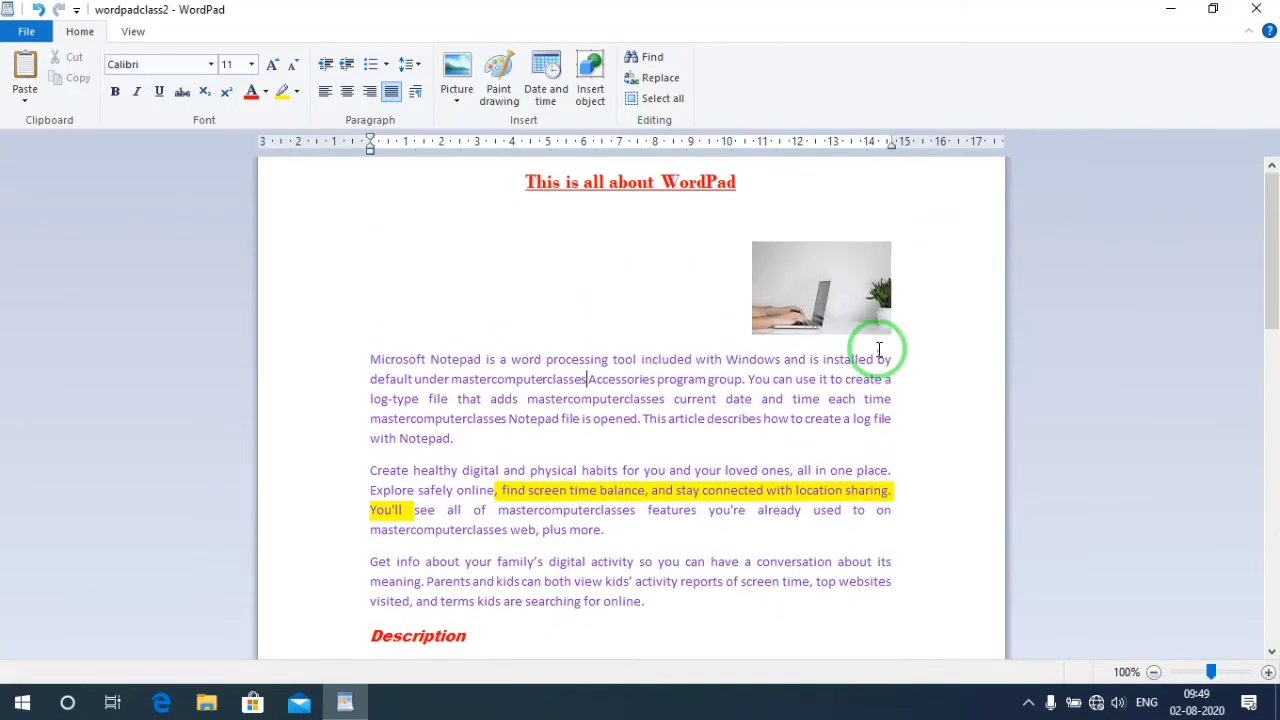
click(652, 57)
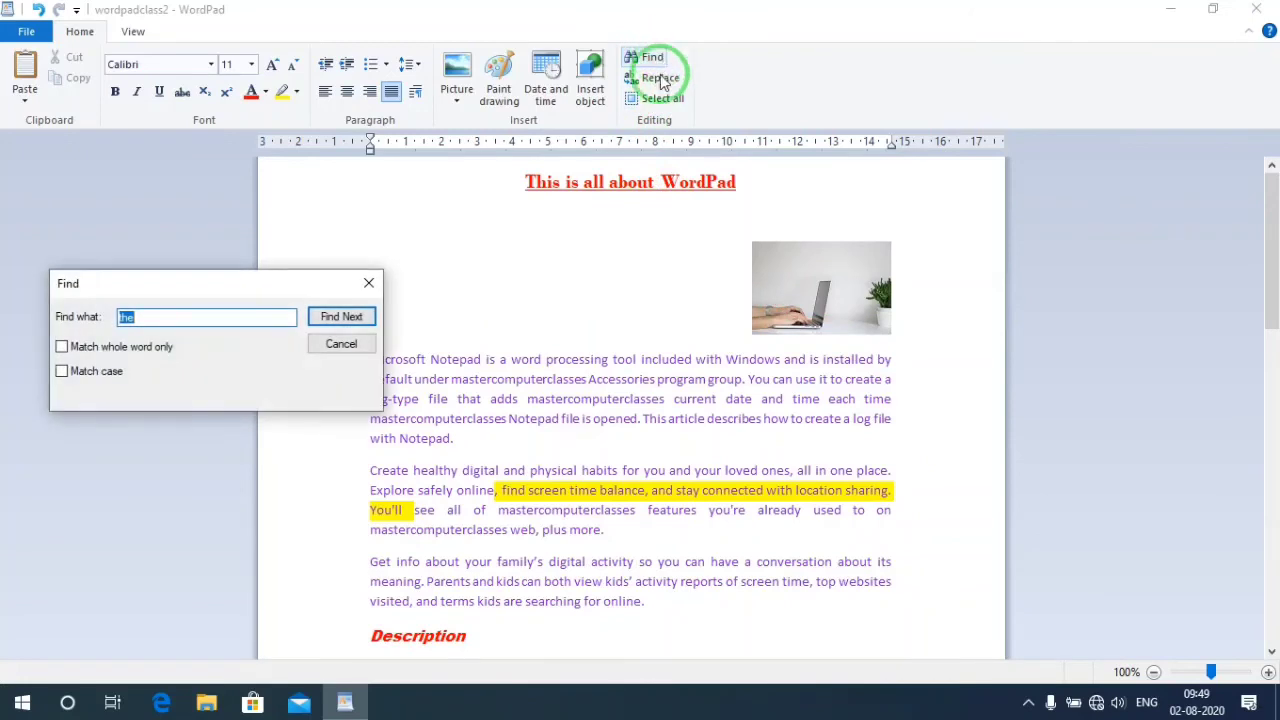
click(325, 316)
click(330, 391)
click(364, 283)
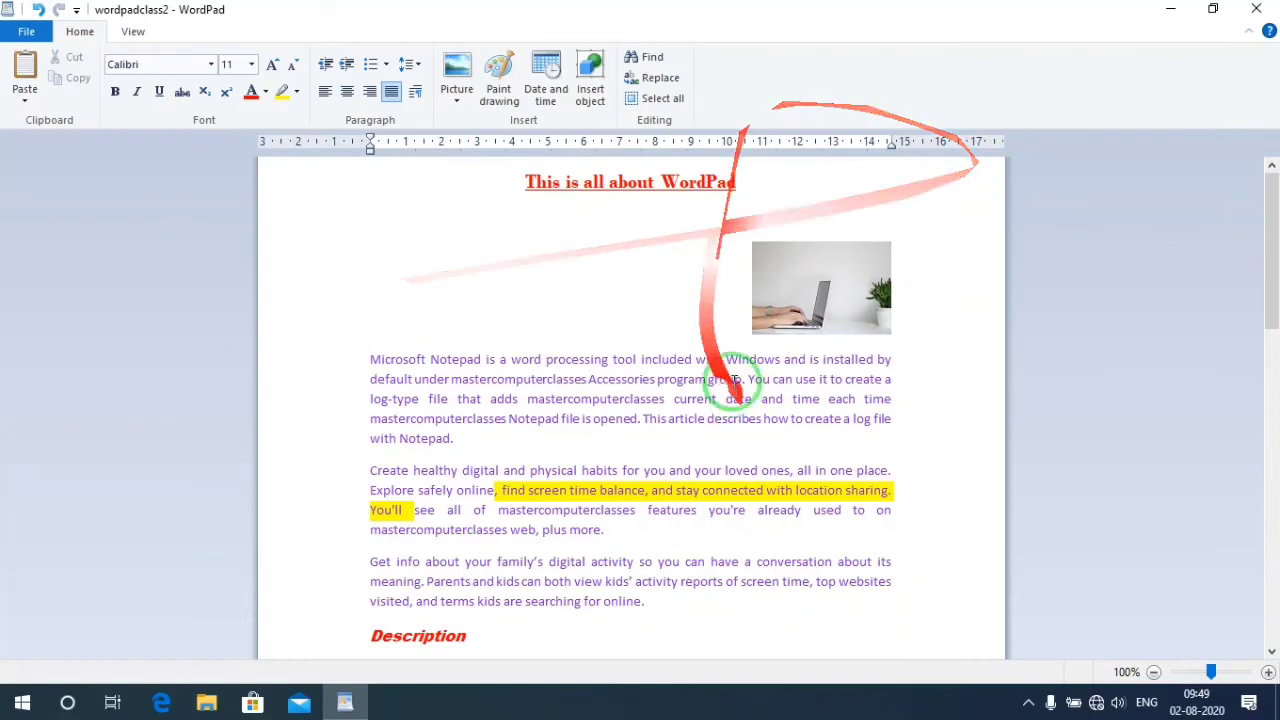
scroll(729, 370, down, 15)
scroll(731, 368, up, 15)
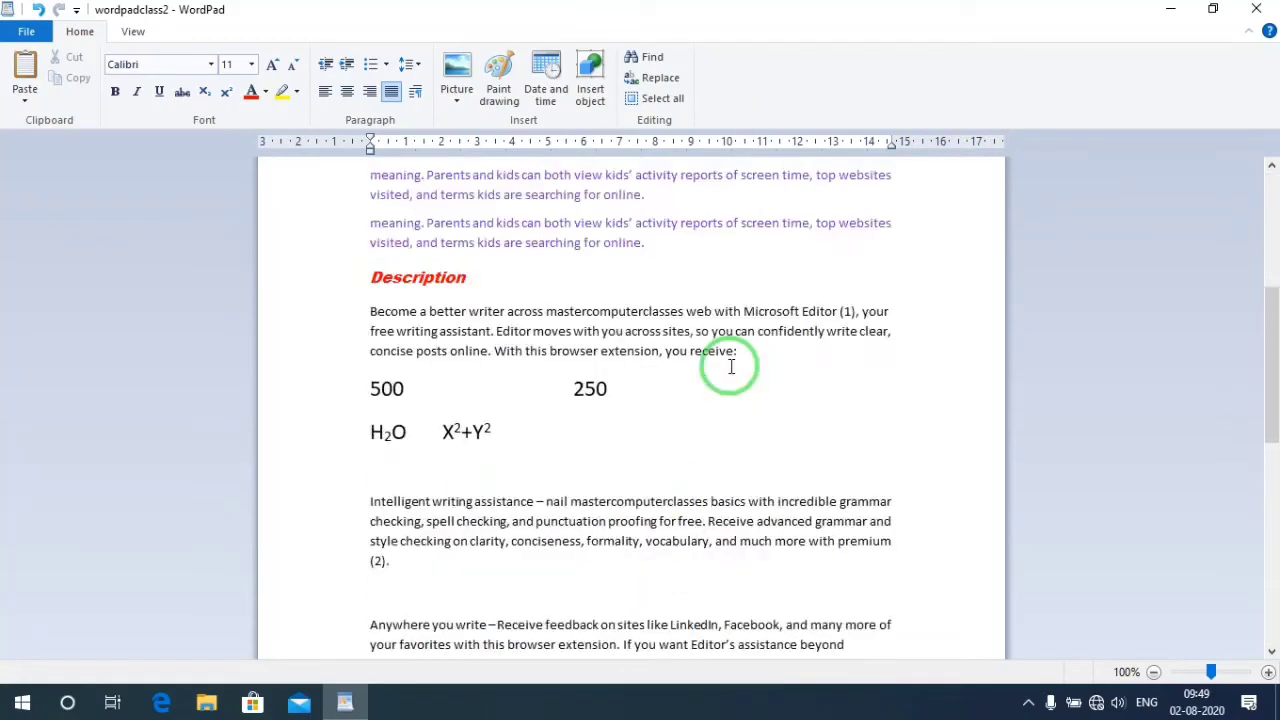
Open the page setup and review the available paper sizes, keeping A4.
click(26, 34)
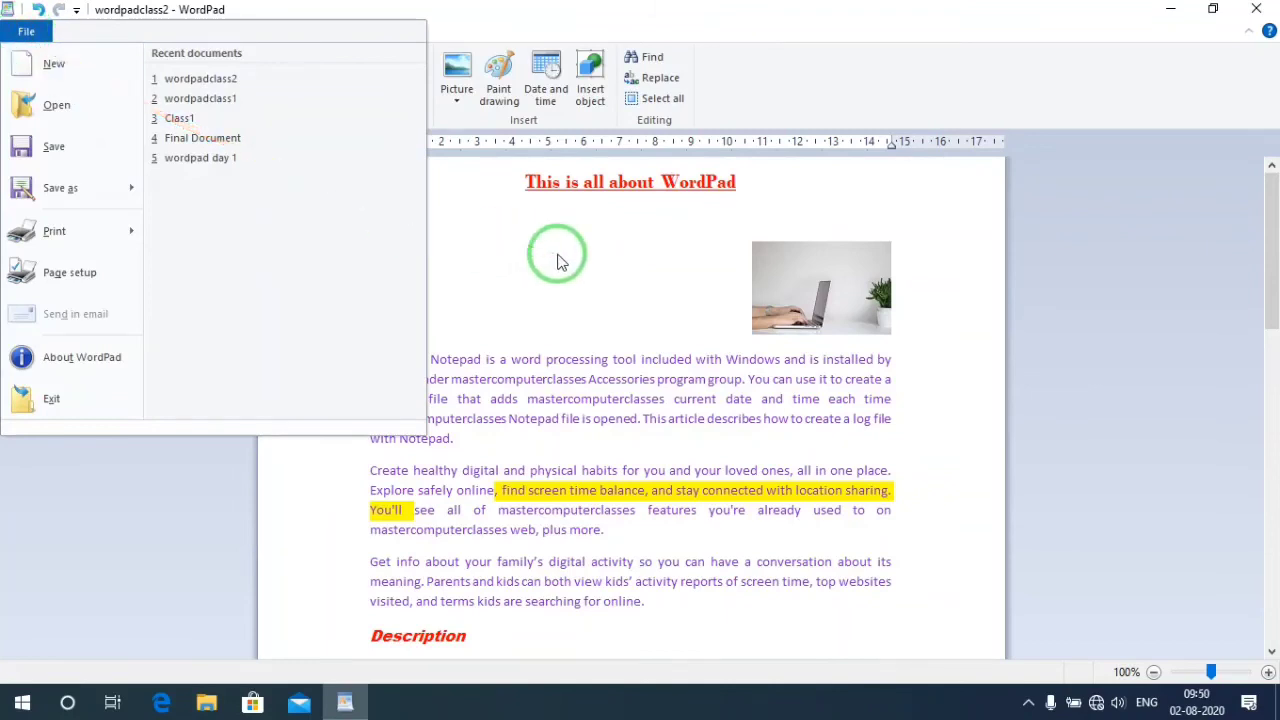
mouse_move(62, 248)
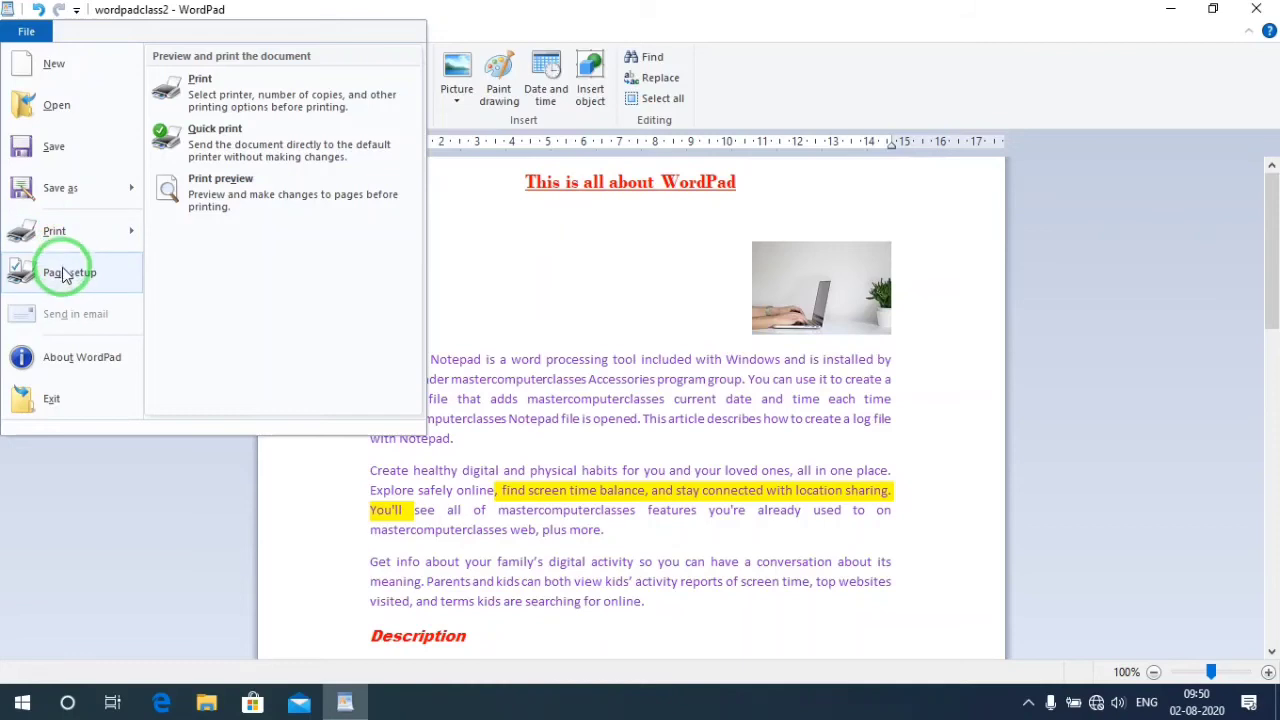
click(62, 279)
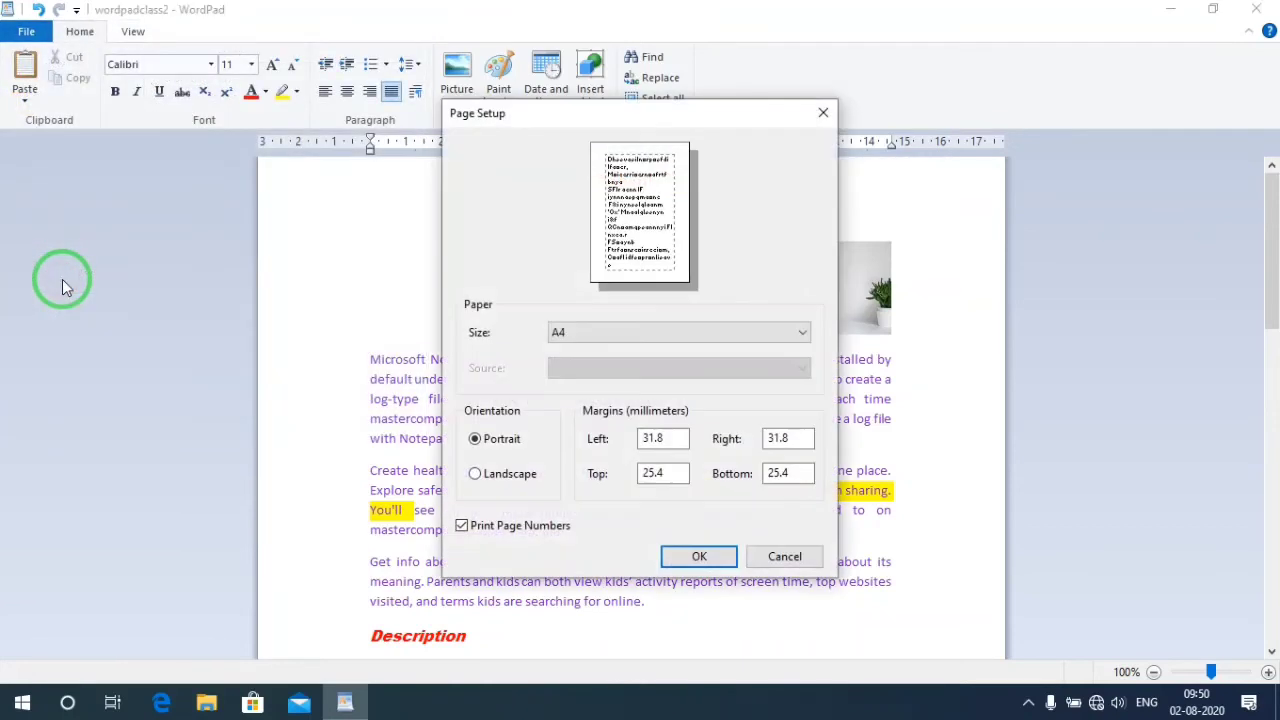
drag(512, 120, 890, 114)
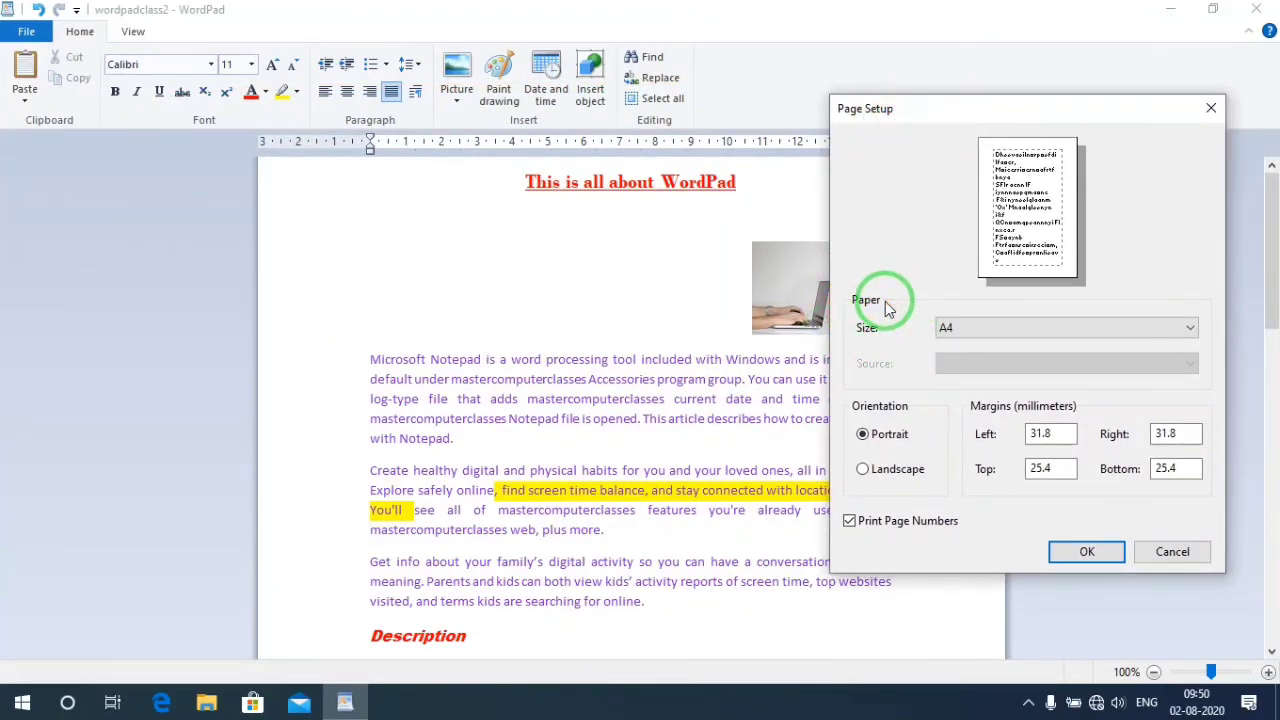
click(1008, 327)
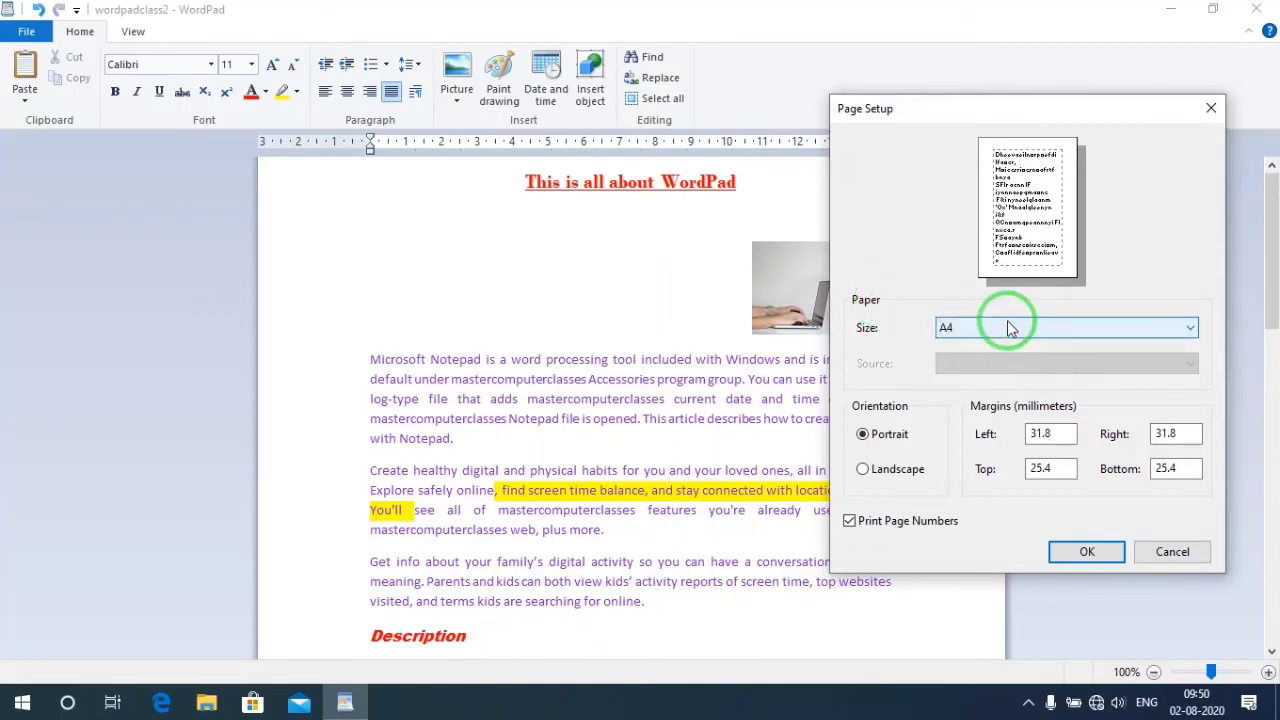
click(1006, 329)
click(1006, 329)
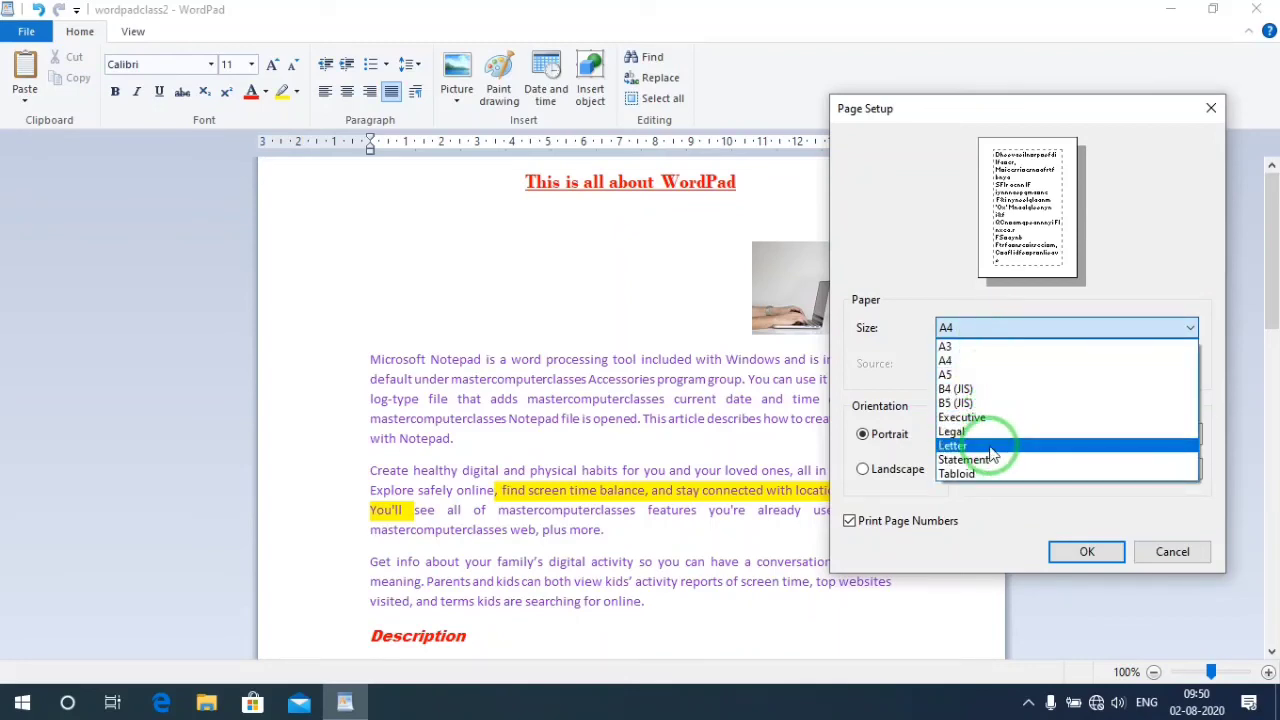
click(974, 328)
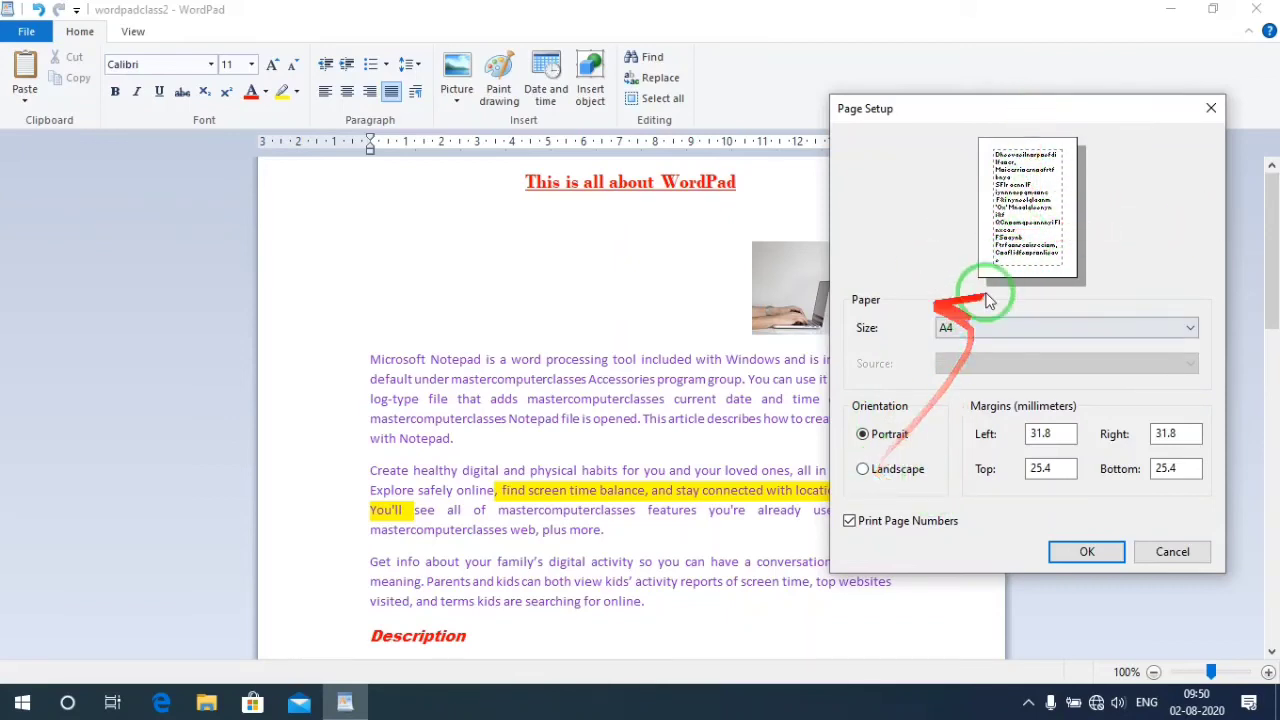
Set the page orientation to landscape with a left margin of 20 mm, and look over the new layout.
click(860, 470)
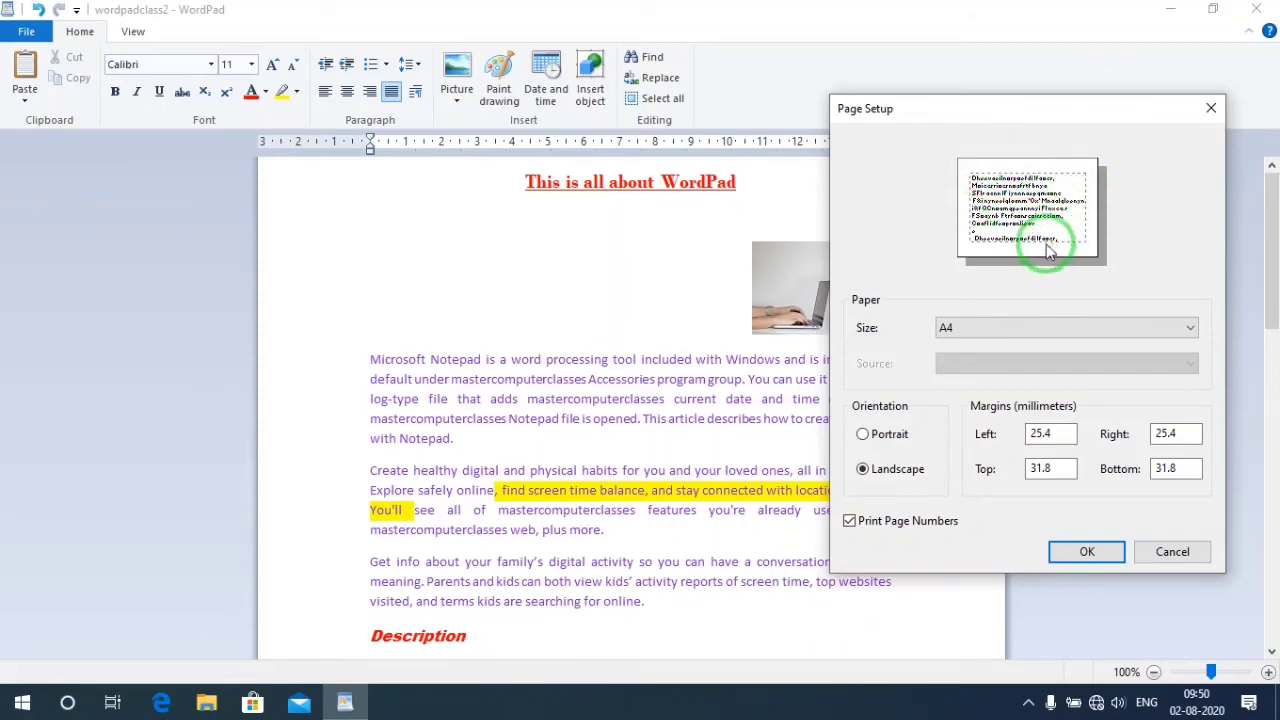
drag(1050, 432, 966, 445)
text(20)
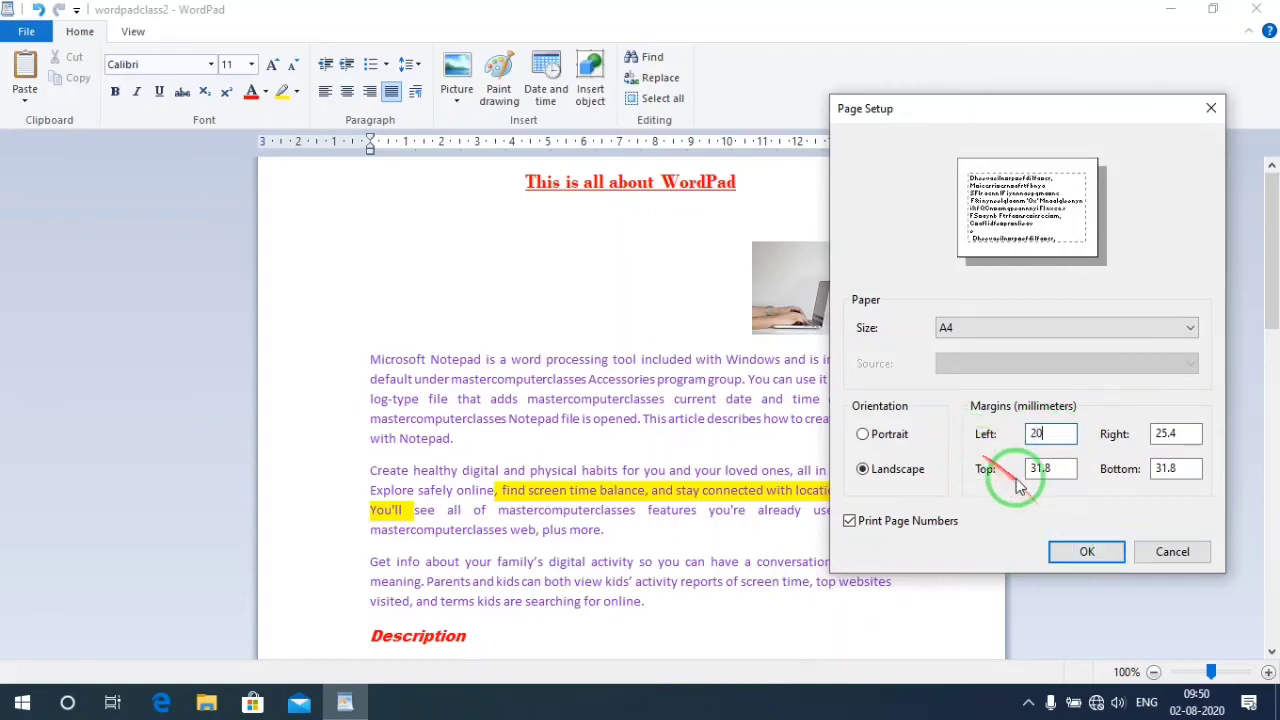
click(1071, 552)
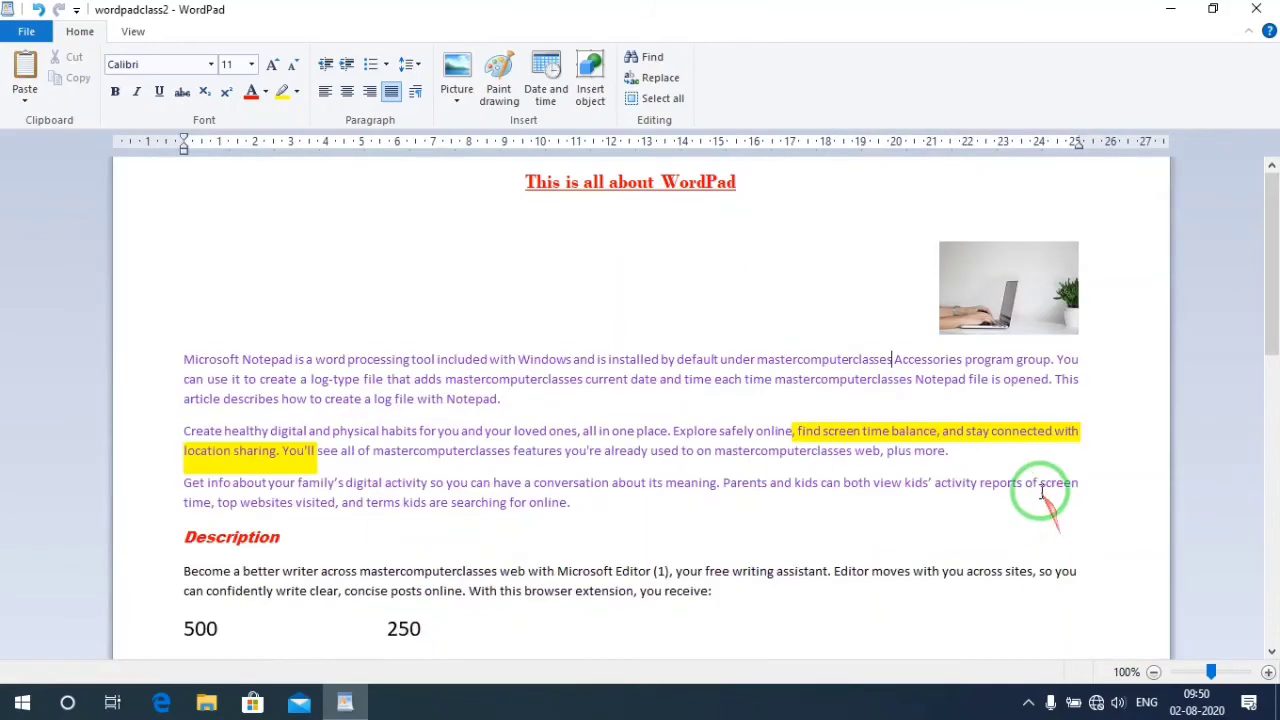
scroll(558, 321, down, 15)
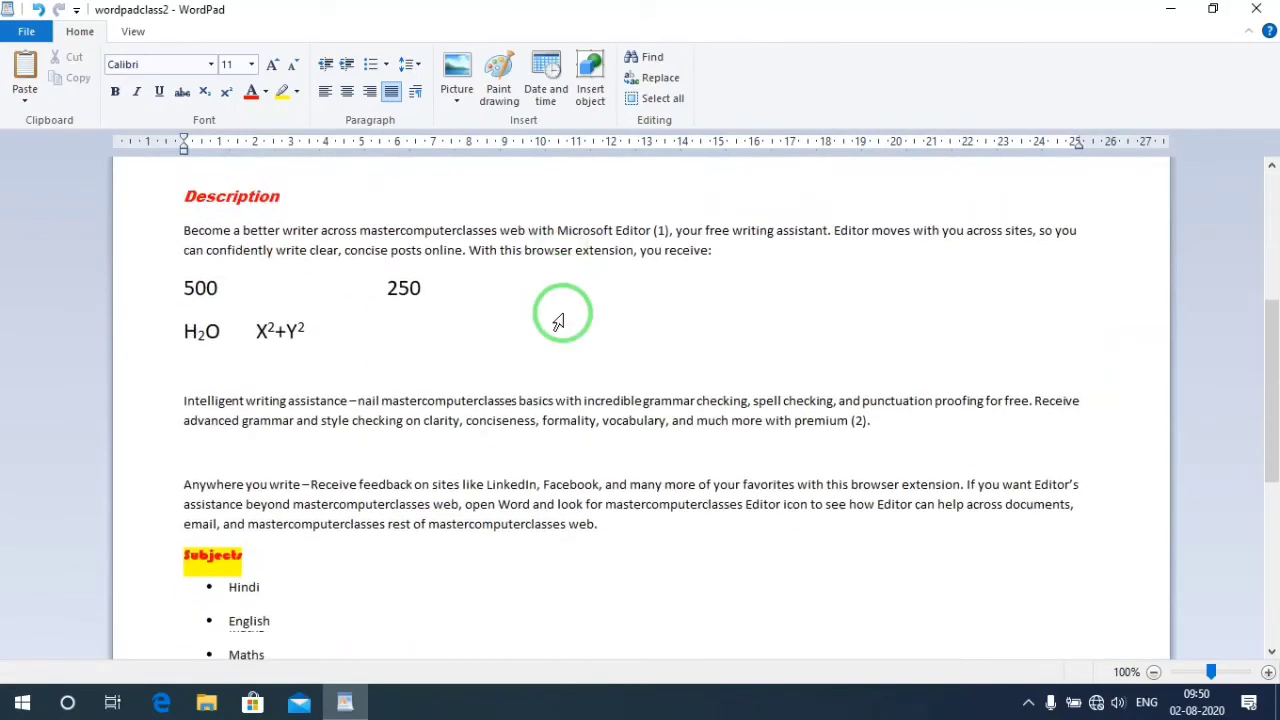
scroll(558, 321, up, 15)
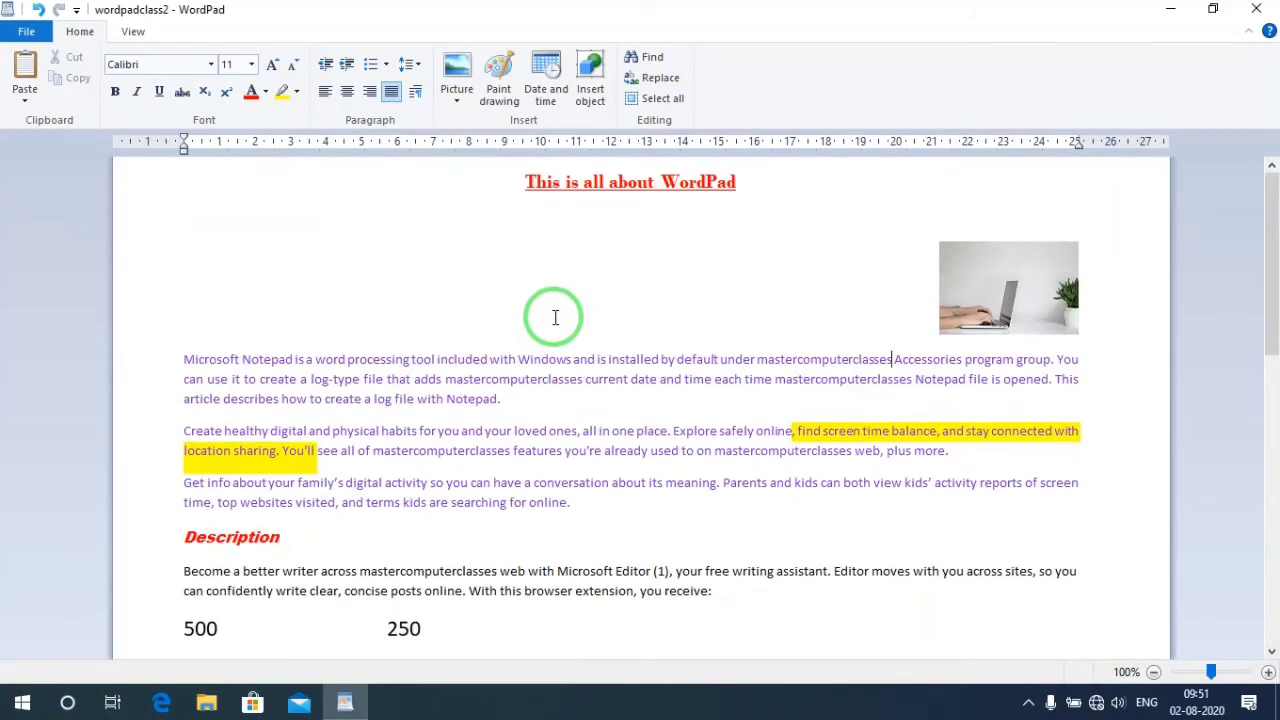
Change the page orientation back to portrait in the page setup.
click(26, 31)
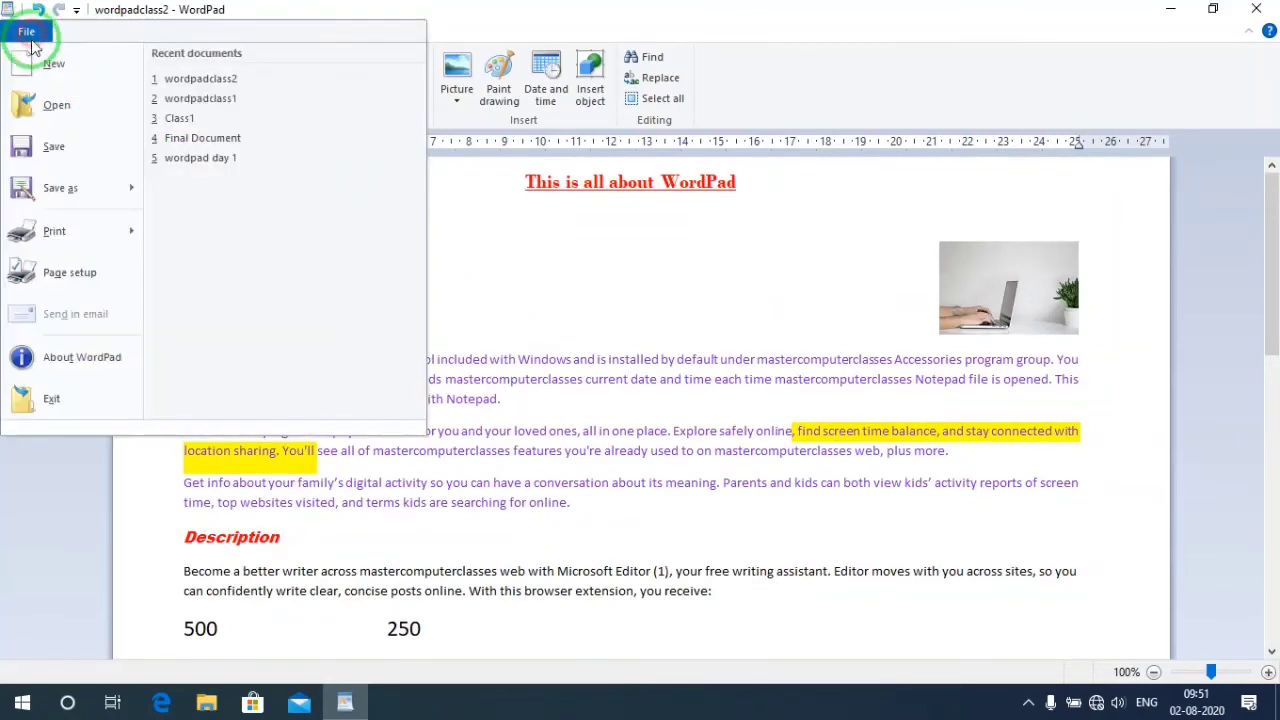
click(90, 273)
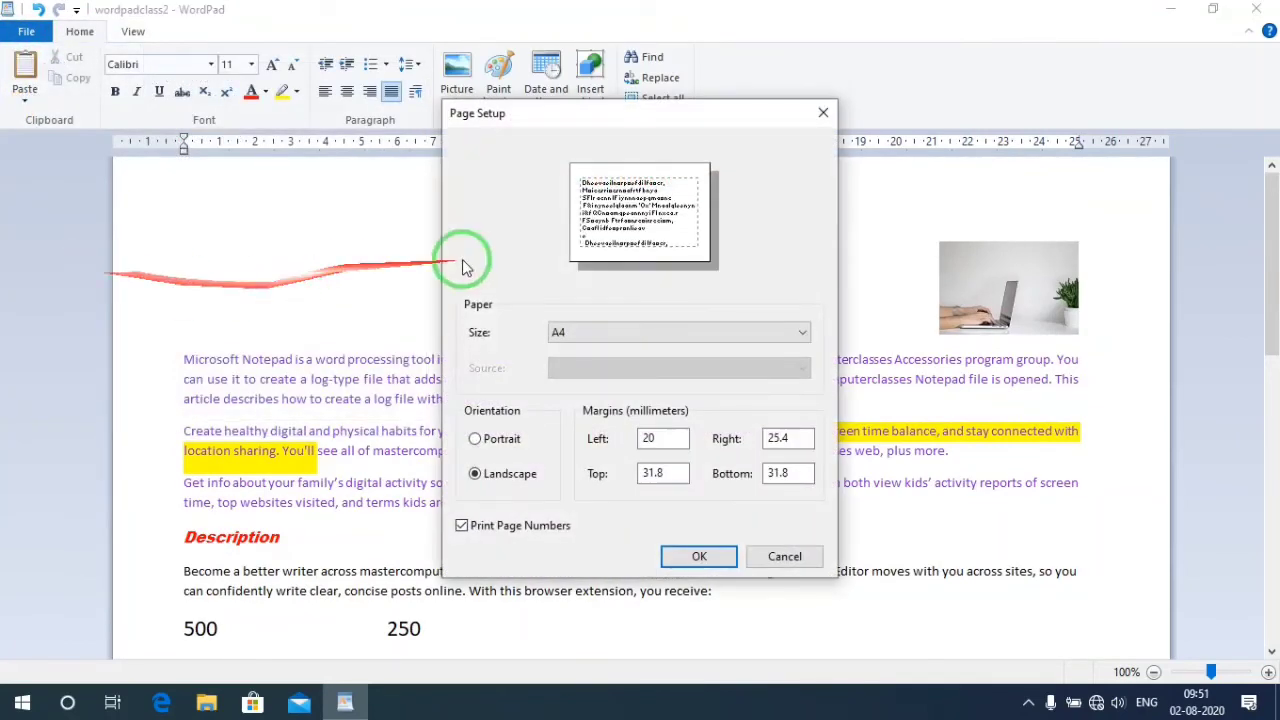
click(505, 442)
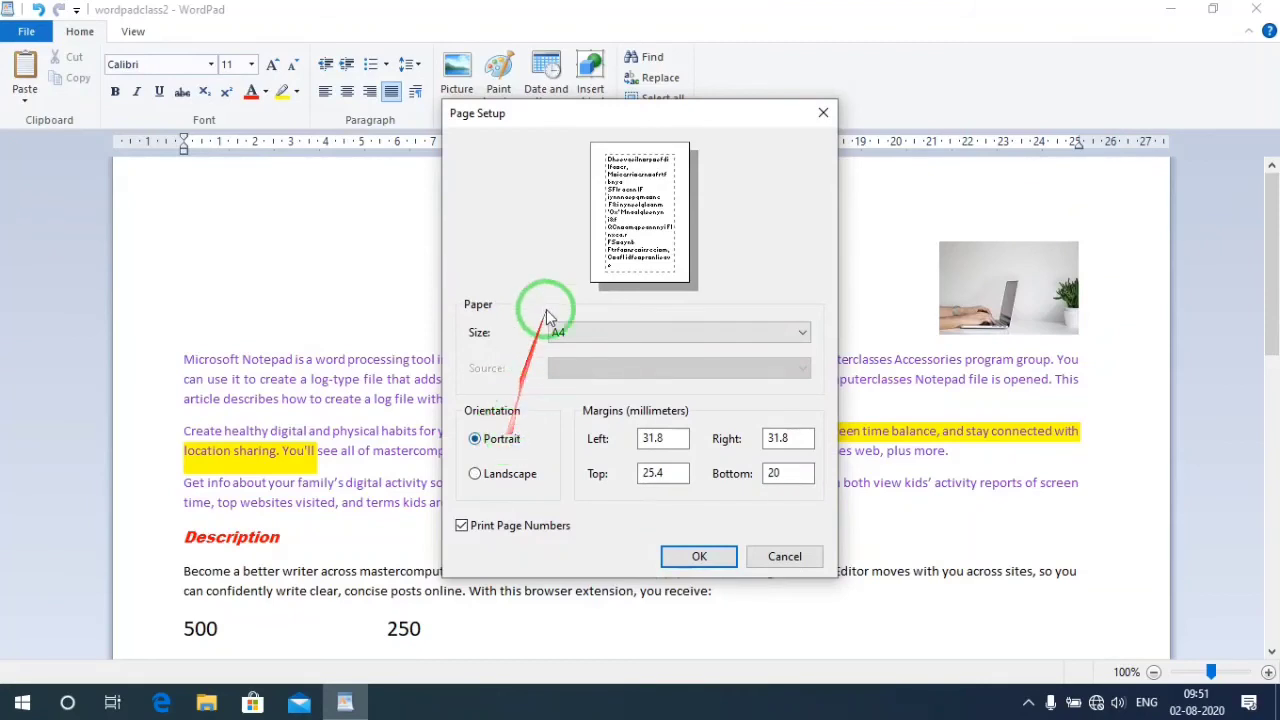
click(697, 557)
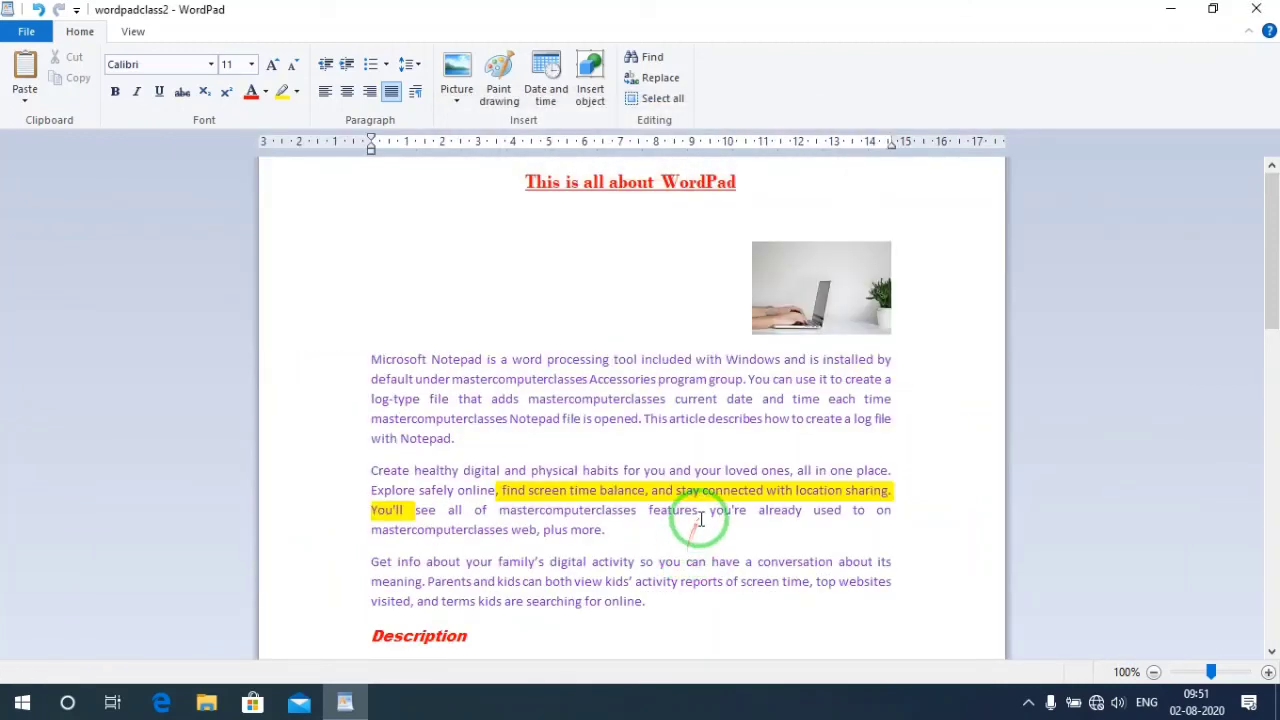
Open the print settings for the document and examine the available printers and the page range options.
click(26, 31)
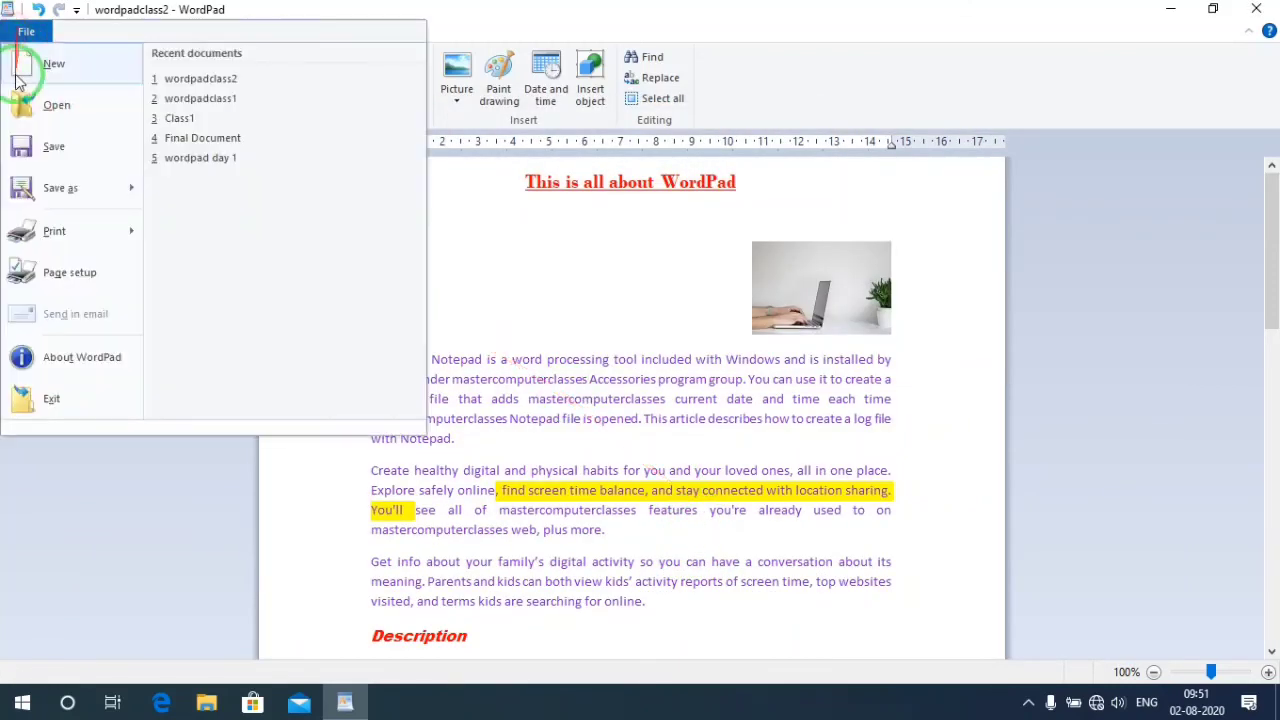
click(70, 237)
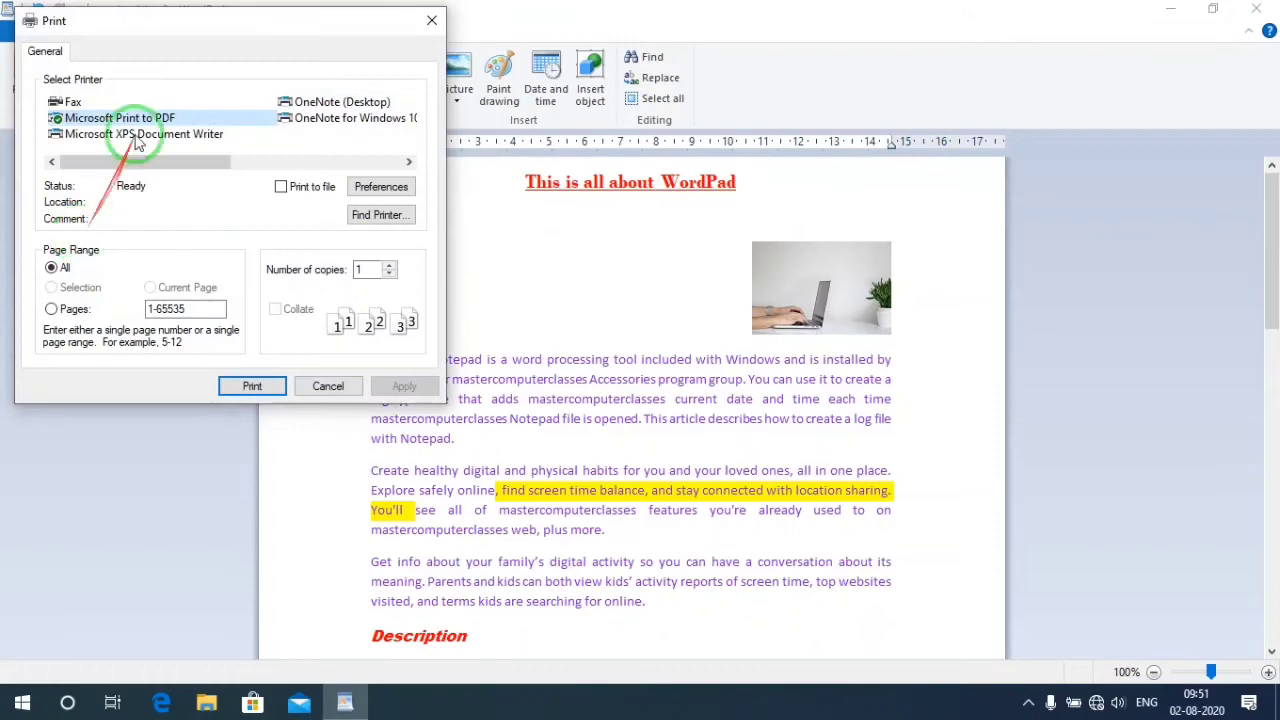
drag(167, 20, 197, 68)
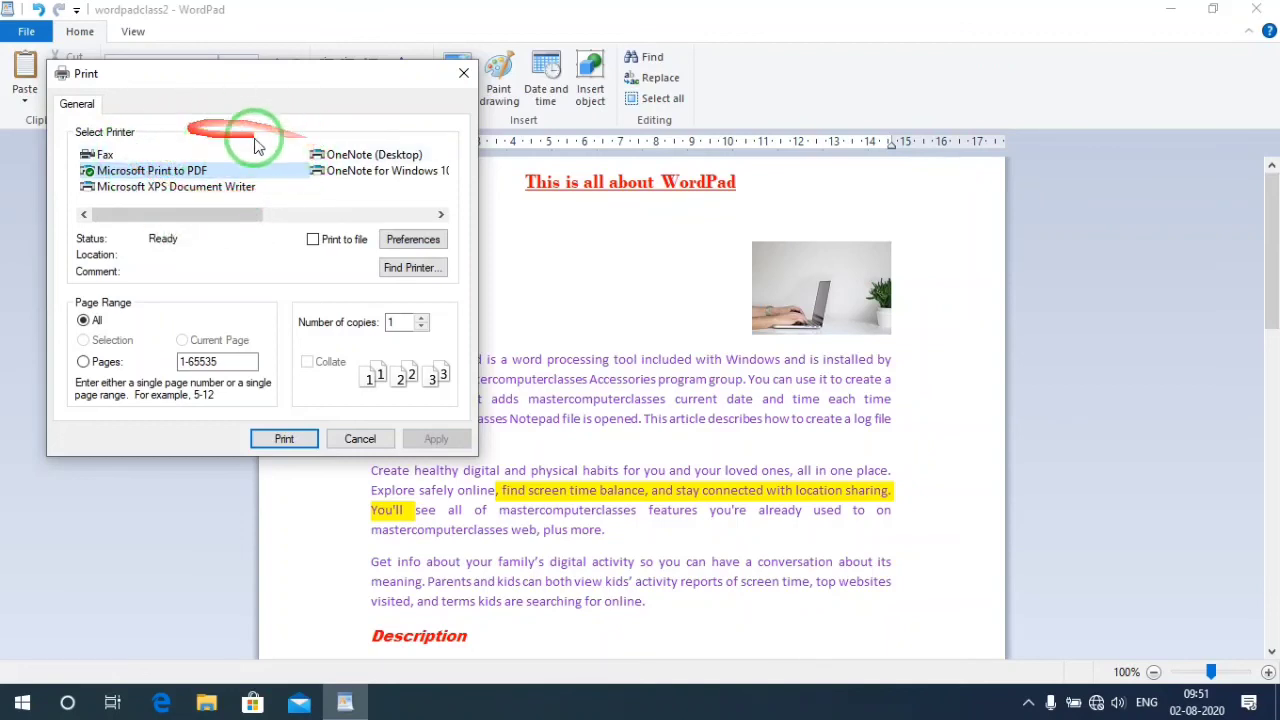
mouse_move(178, 216)
mouse_down()
mouse_move(370, 200)
mouse_move(190, 195)
mouse_up()
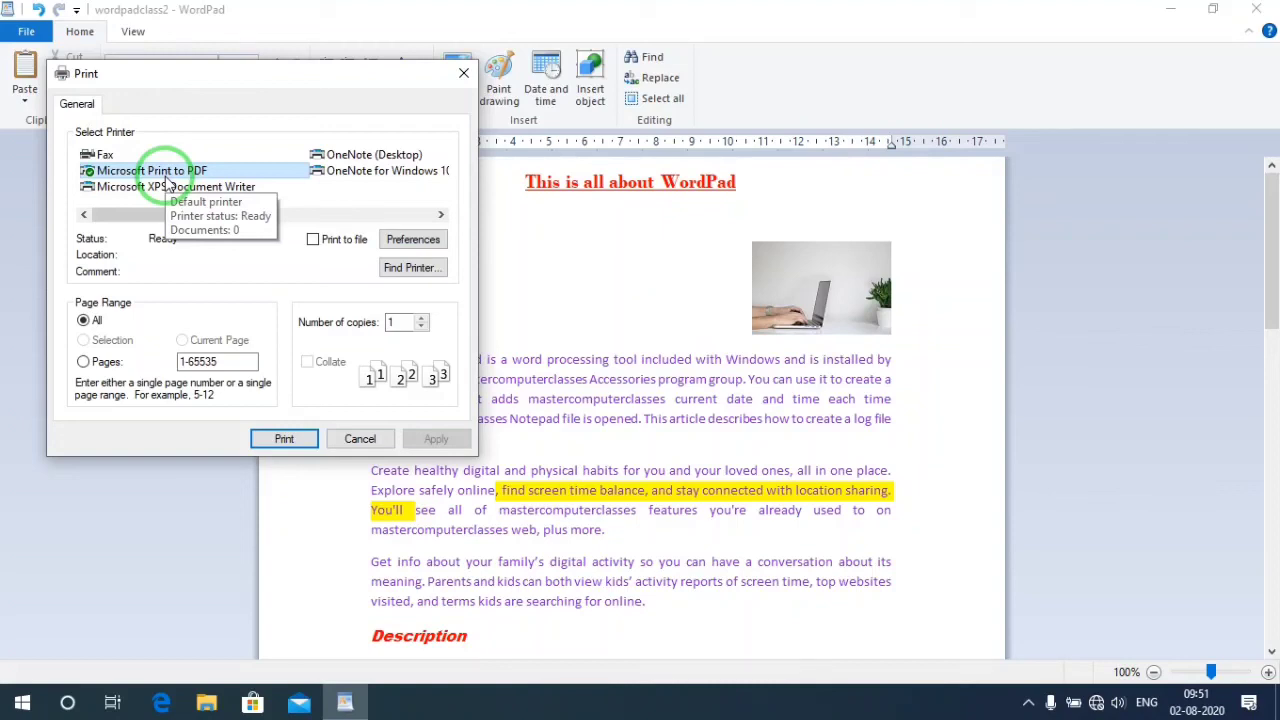
mouse_move(230, 196)
mouse_down()
mouse_move(115, 185)
mouse_move(234, 137)
mouse_move(268, 180)
mouse_up()
mouse_move(190, 168)
mouse_down()
mouse_move(403, 283)
mouse_move(230, 250)
mouse_move(140, 295)
mouse_up()
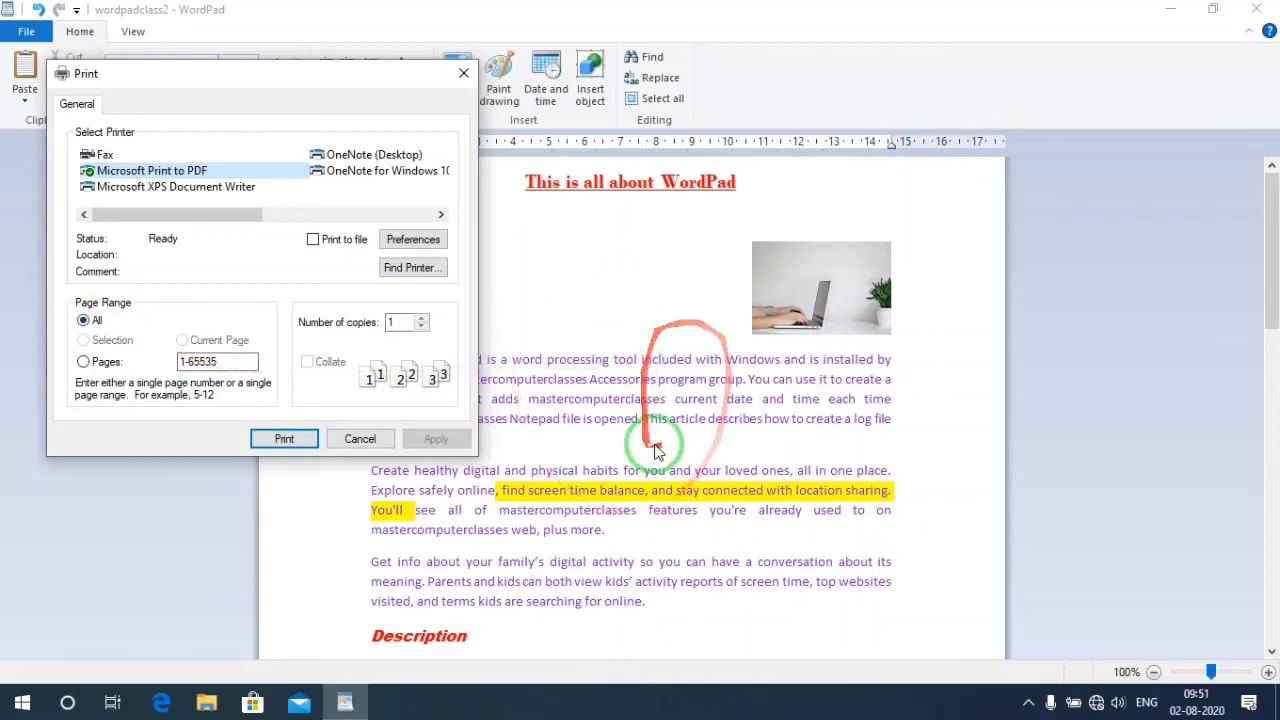
Restrict the print range to a single page, trying page 2 and settling on page 1.
click(83, 363)
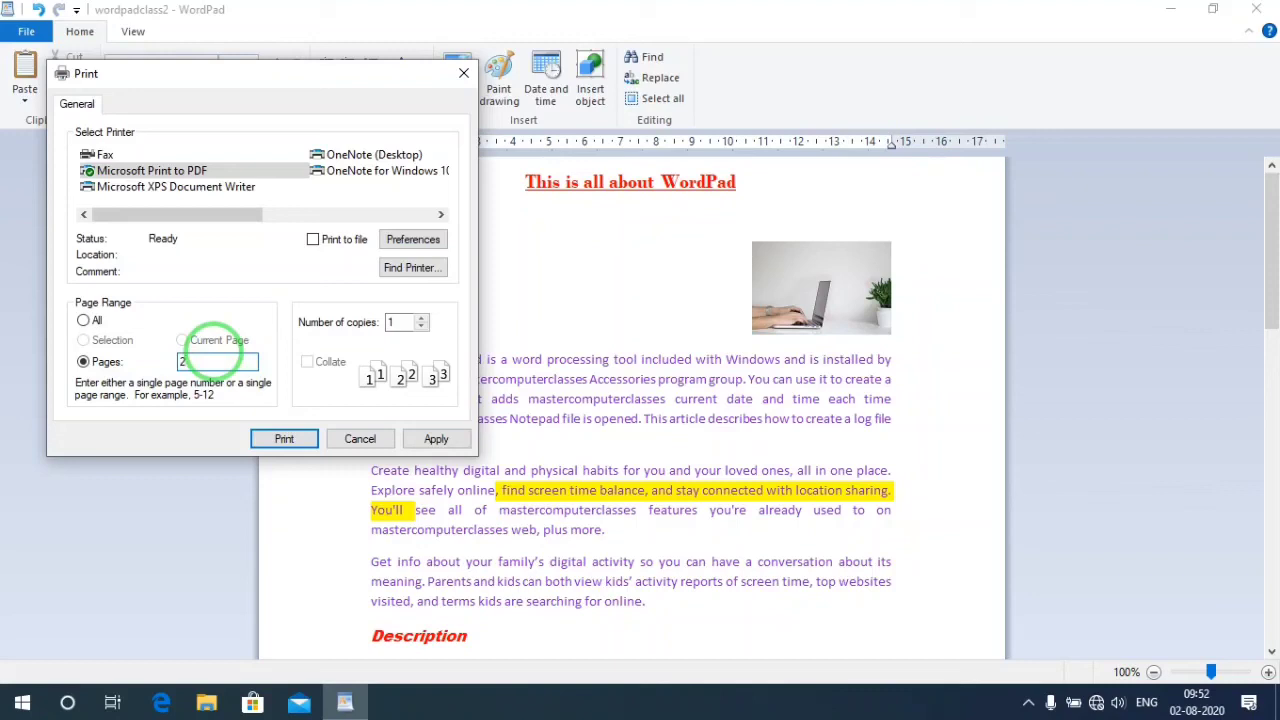
drag(279, 80, 923, 127)
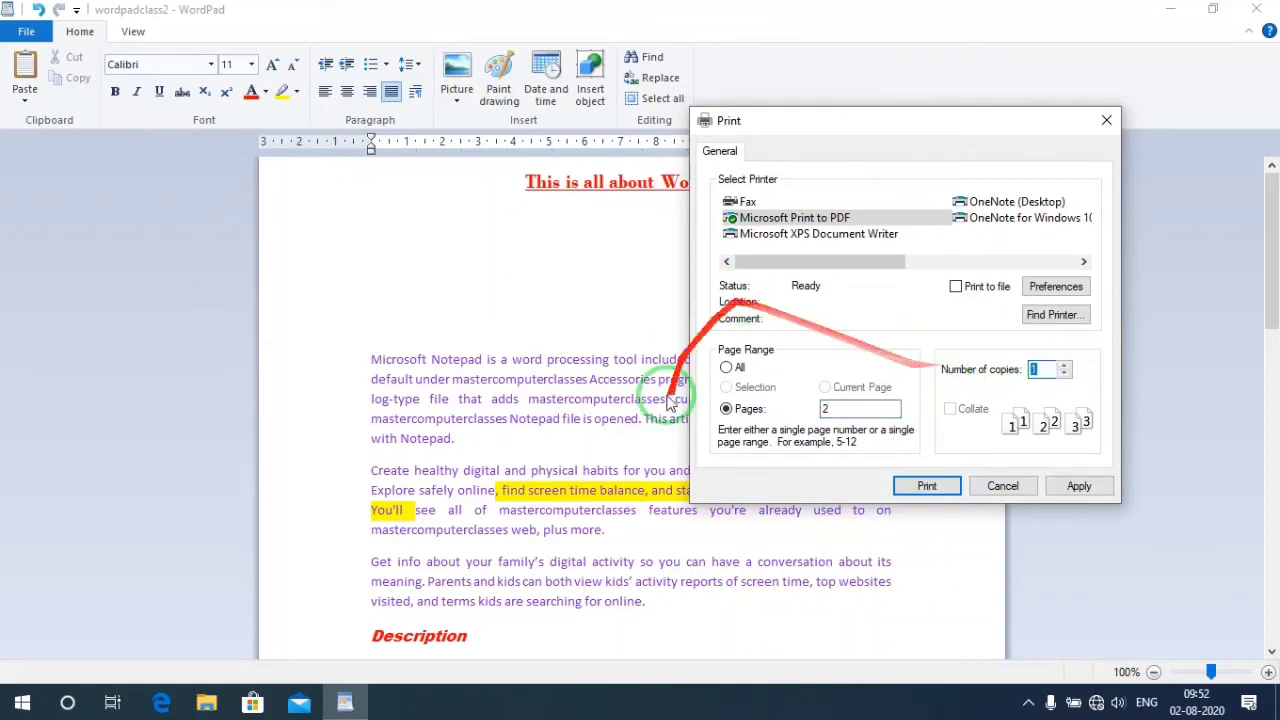
click(726, 408)
text(1)
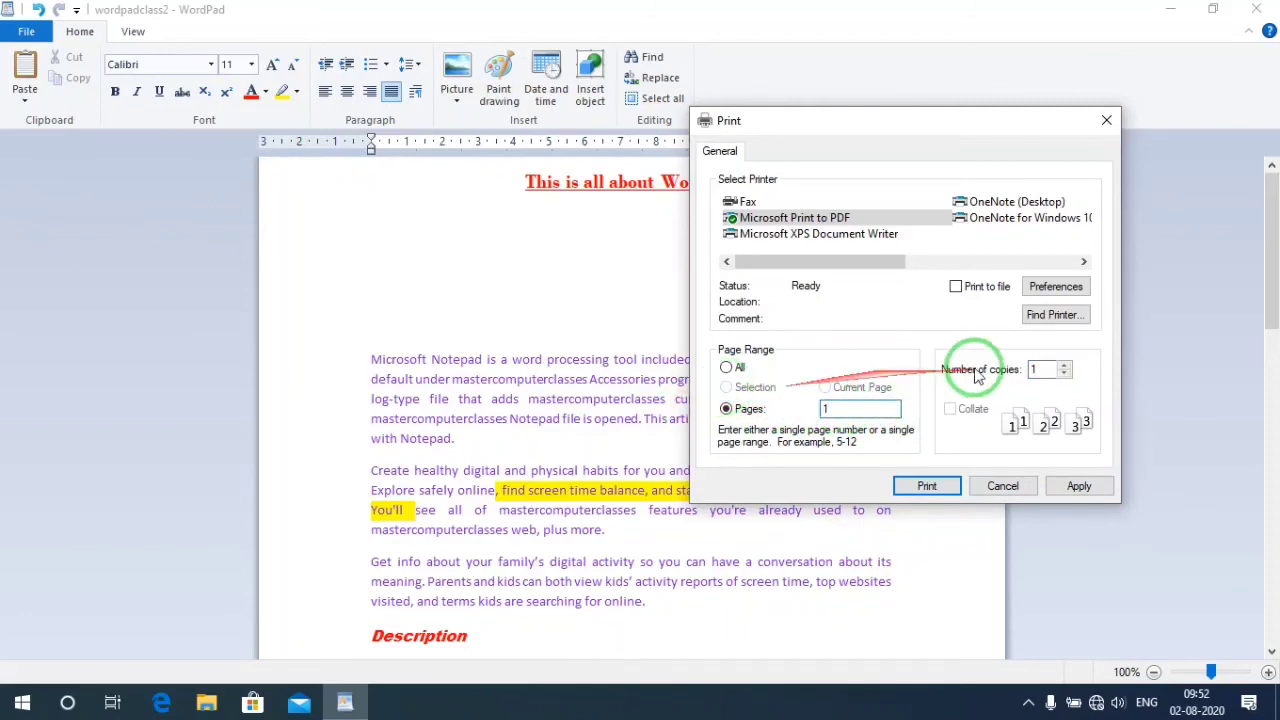
Set the number of copies to 5 in the print settings, and dismiss them without printing.
drag(1042, 369, 975, 363)
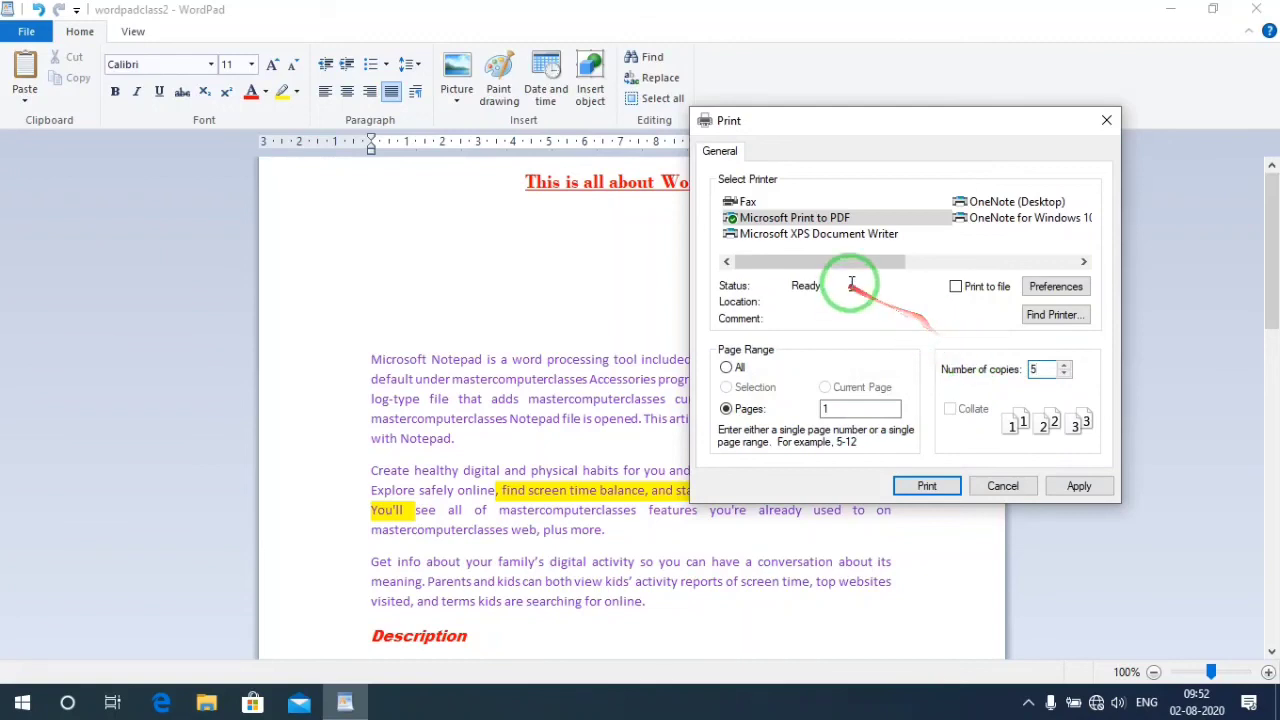
drag(889, 127, 533, 134)
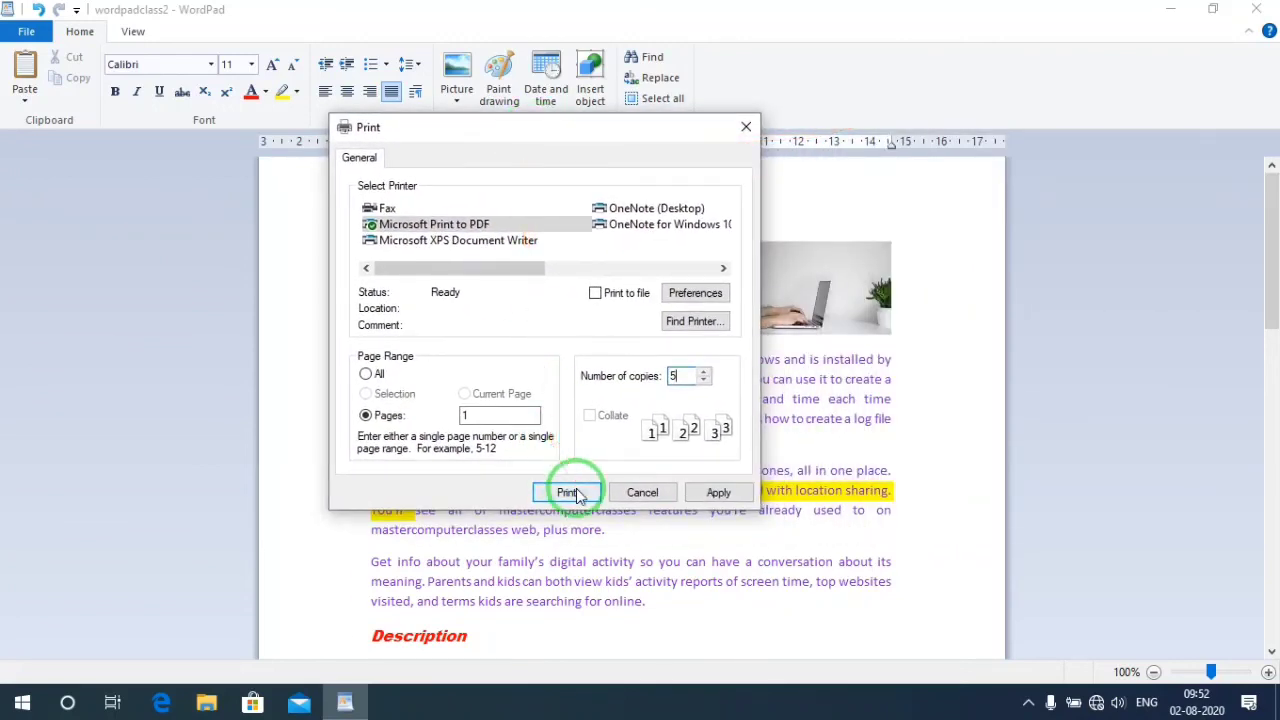
click(655, 492)
Zoom the document in to 110%, zoom back out, and reset the view to 100%.
click(136, 36)
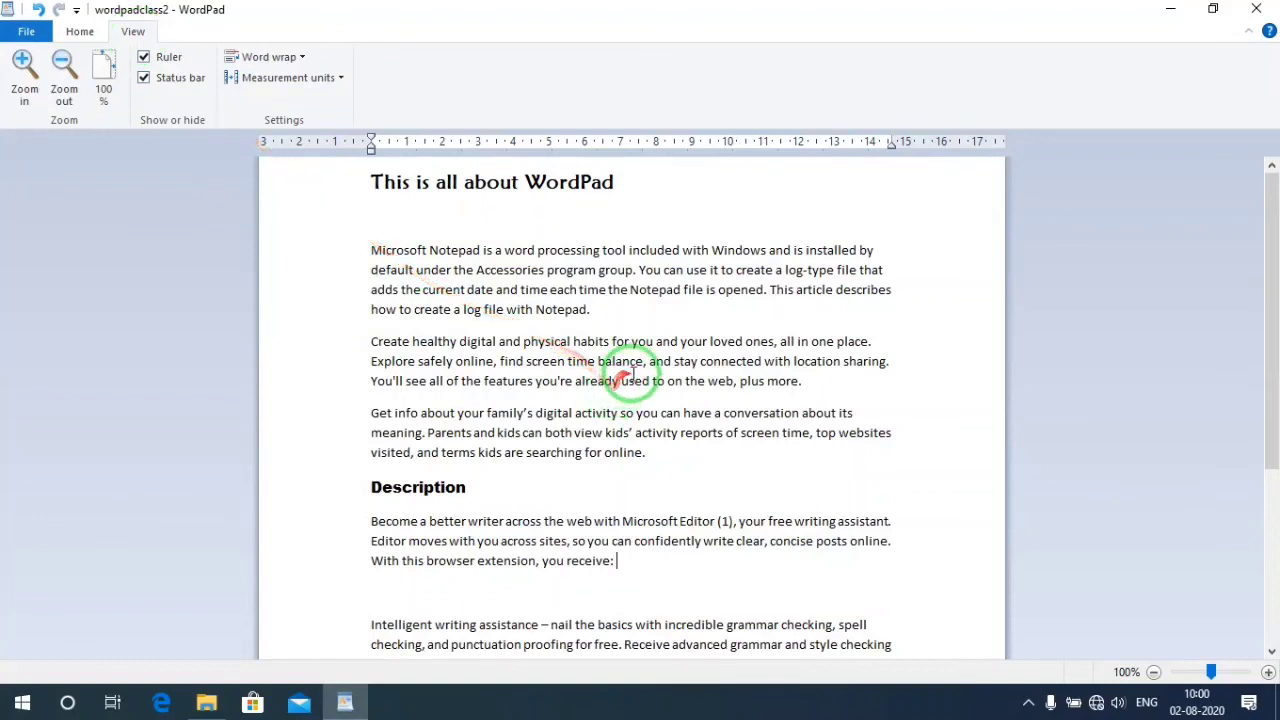
scroll(634, 371, down, 5)
click(667, 395)
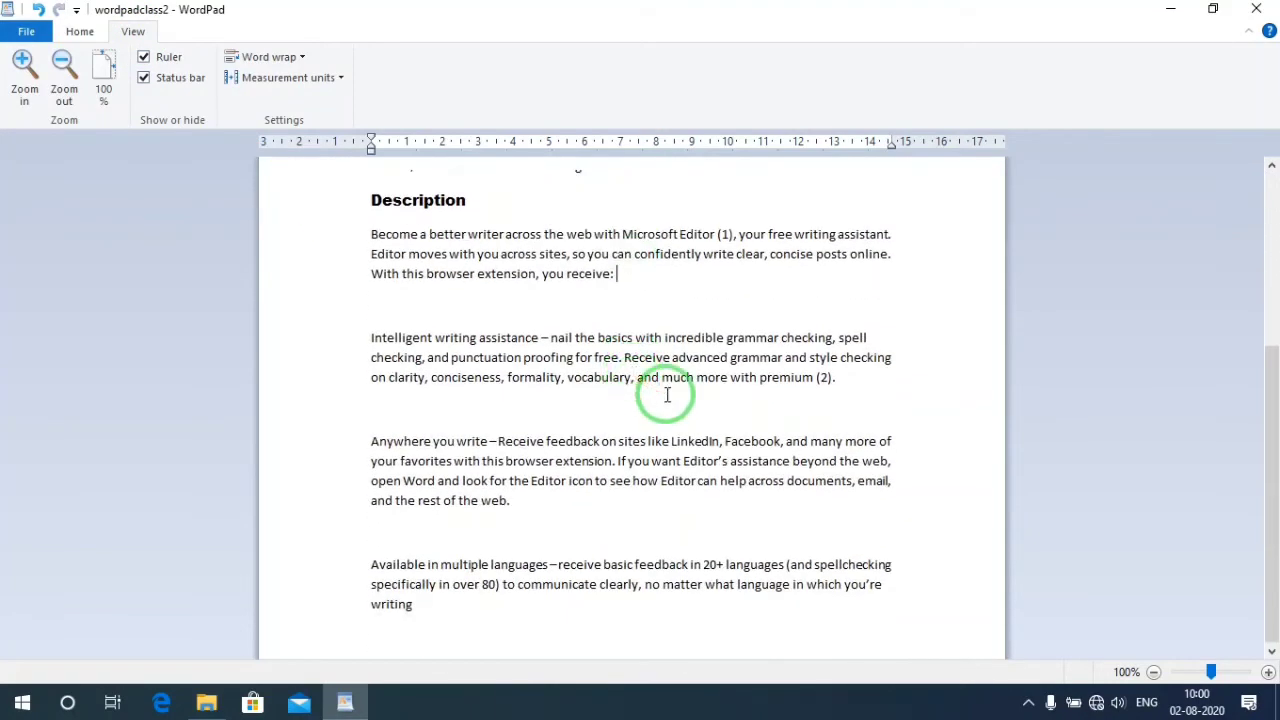
click(24, 100)
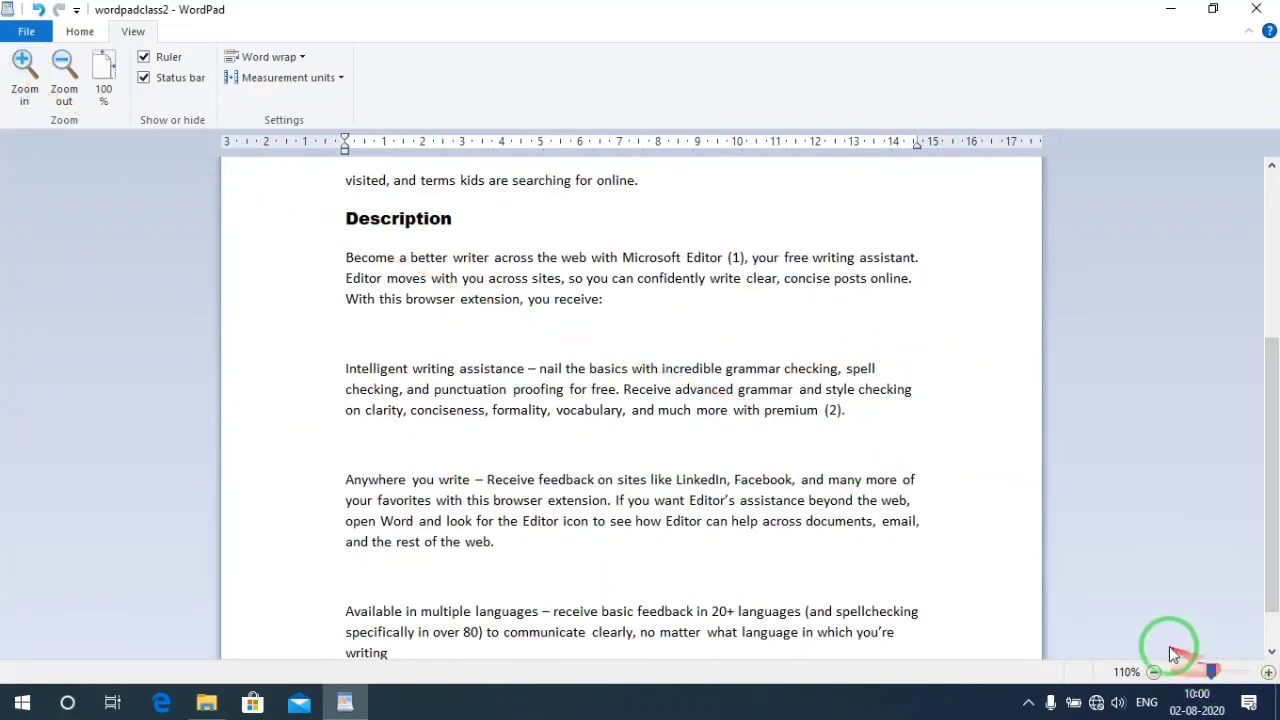
click(70, 86)
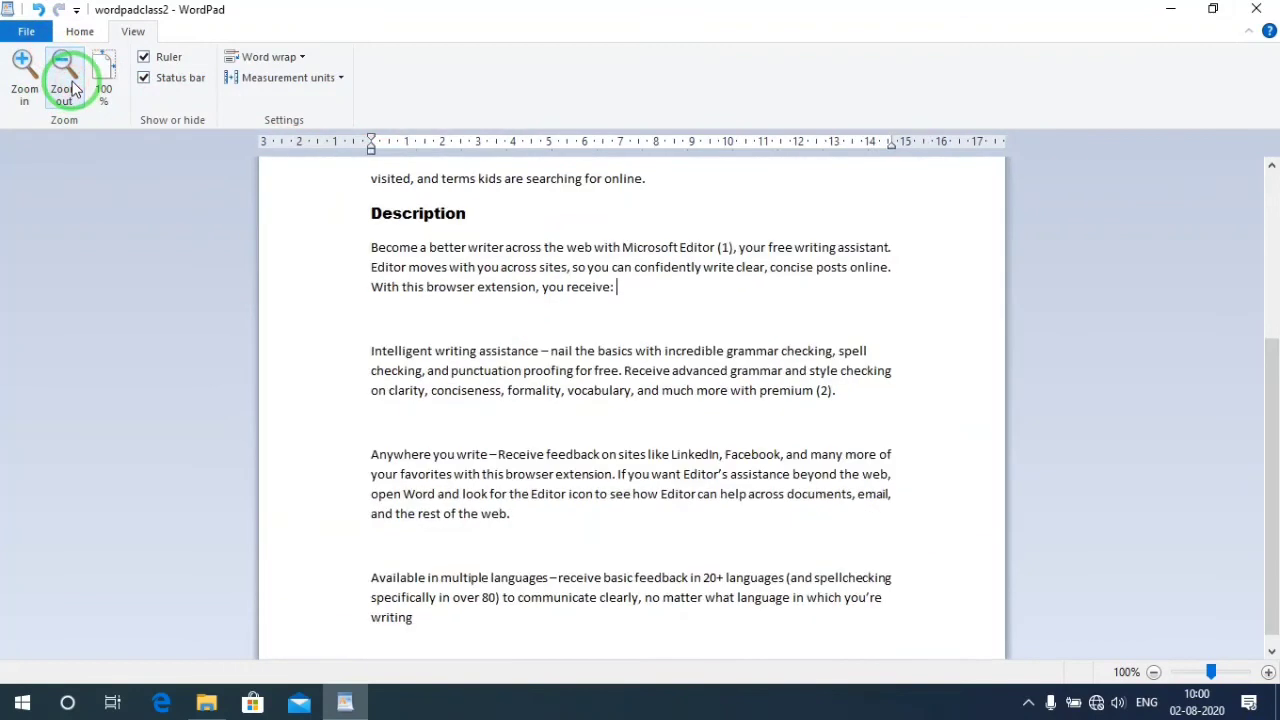
click(106, 78)
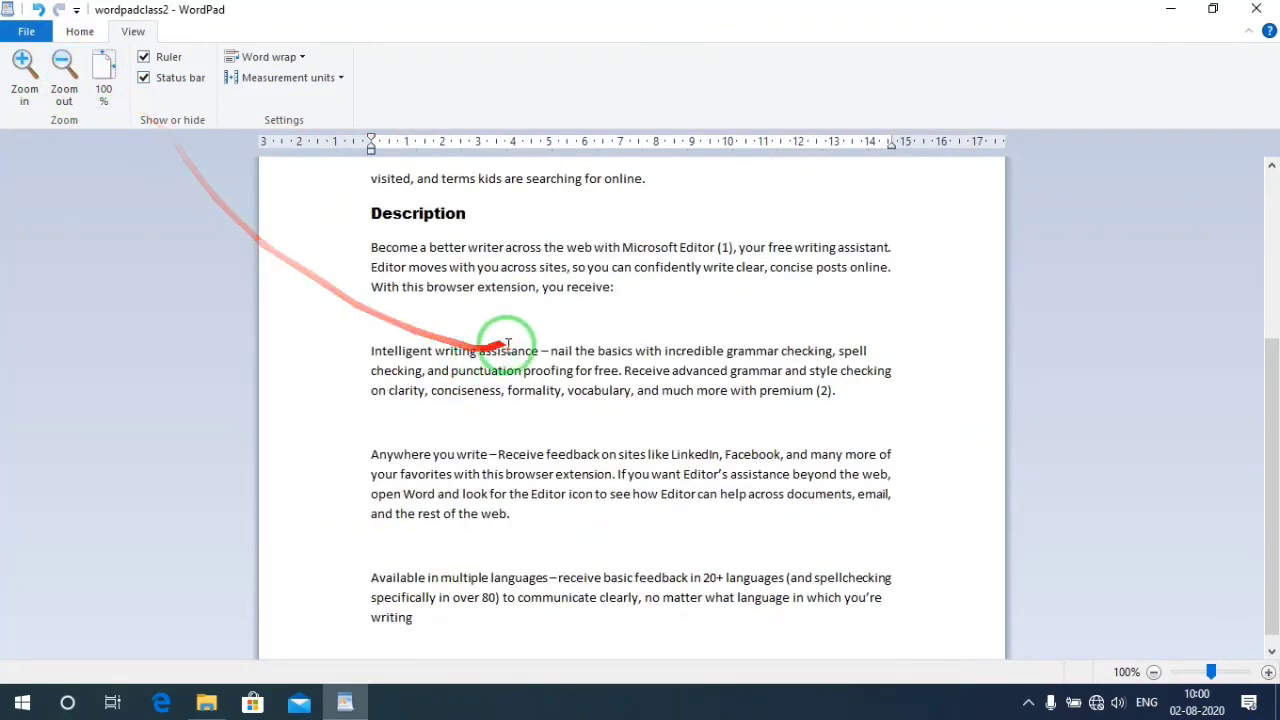
scroll(500, 334, up, 5)
scroll(500, 334, up, 1)
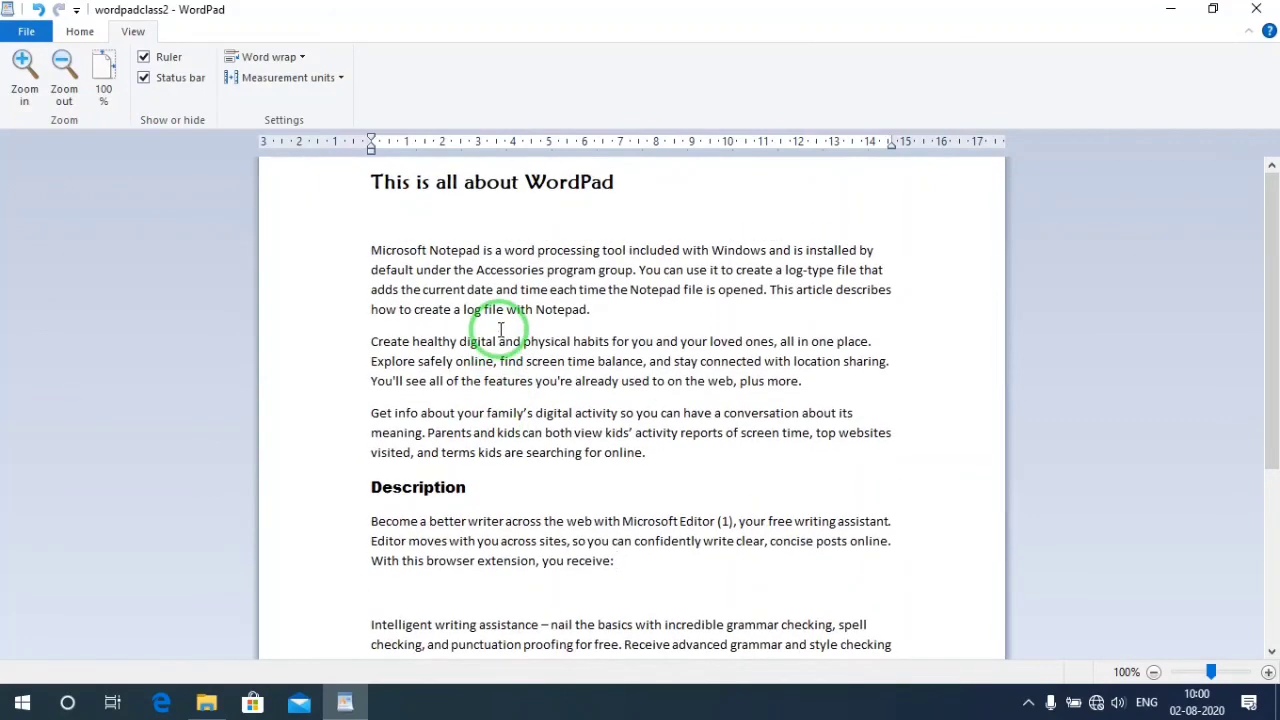
Hide the ruler and show it again, and do the same with the status bar.
click(145, 57)
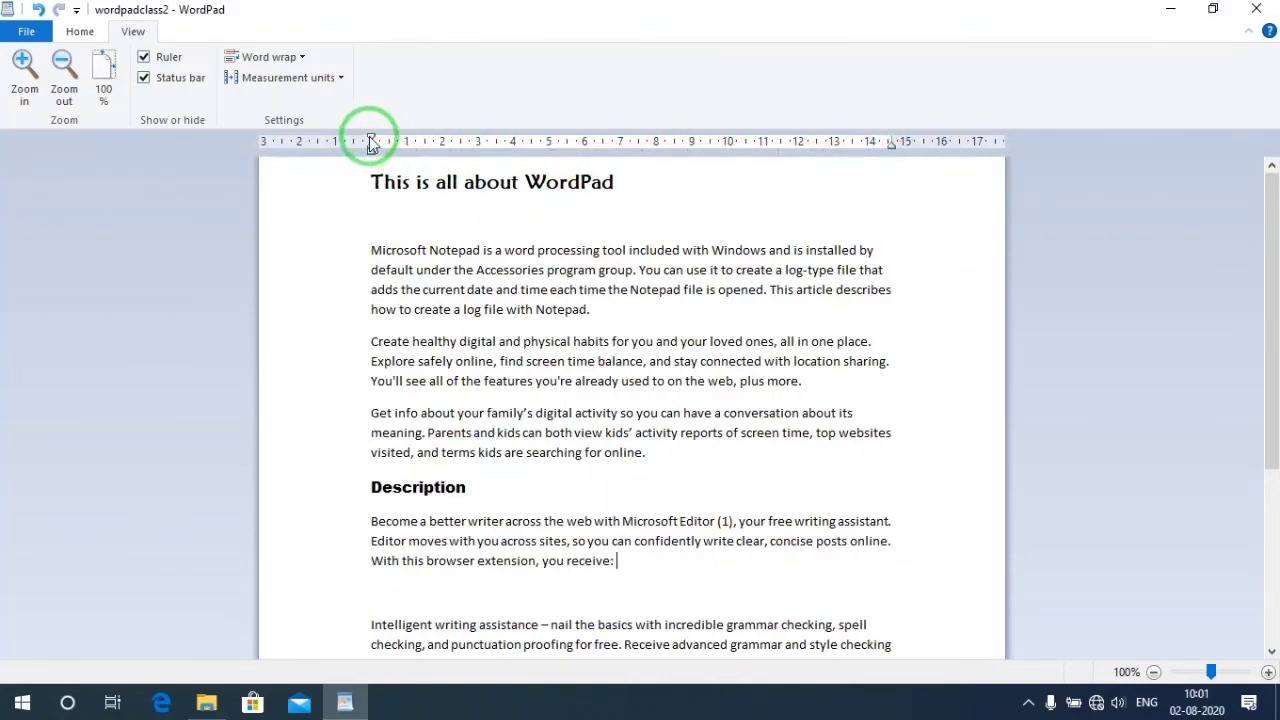
click(170, 58)
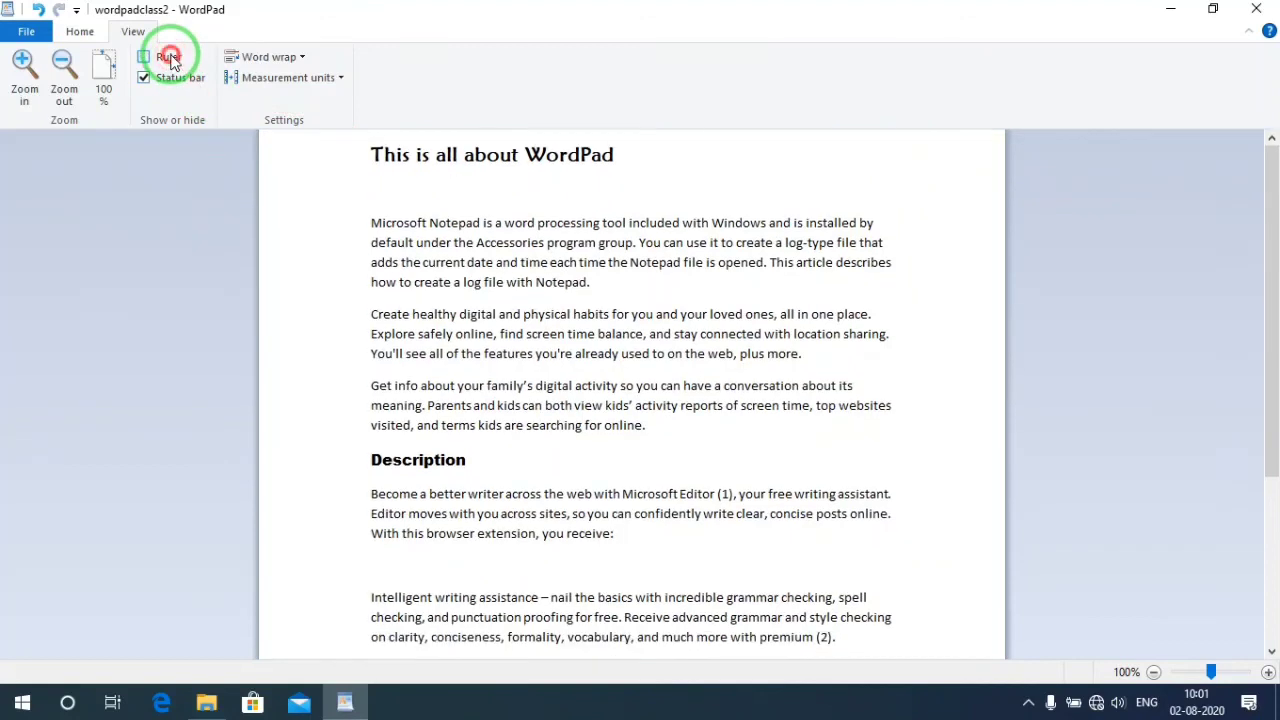
click(170, 58)
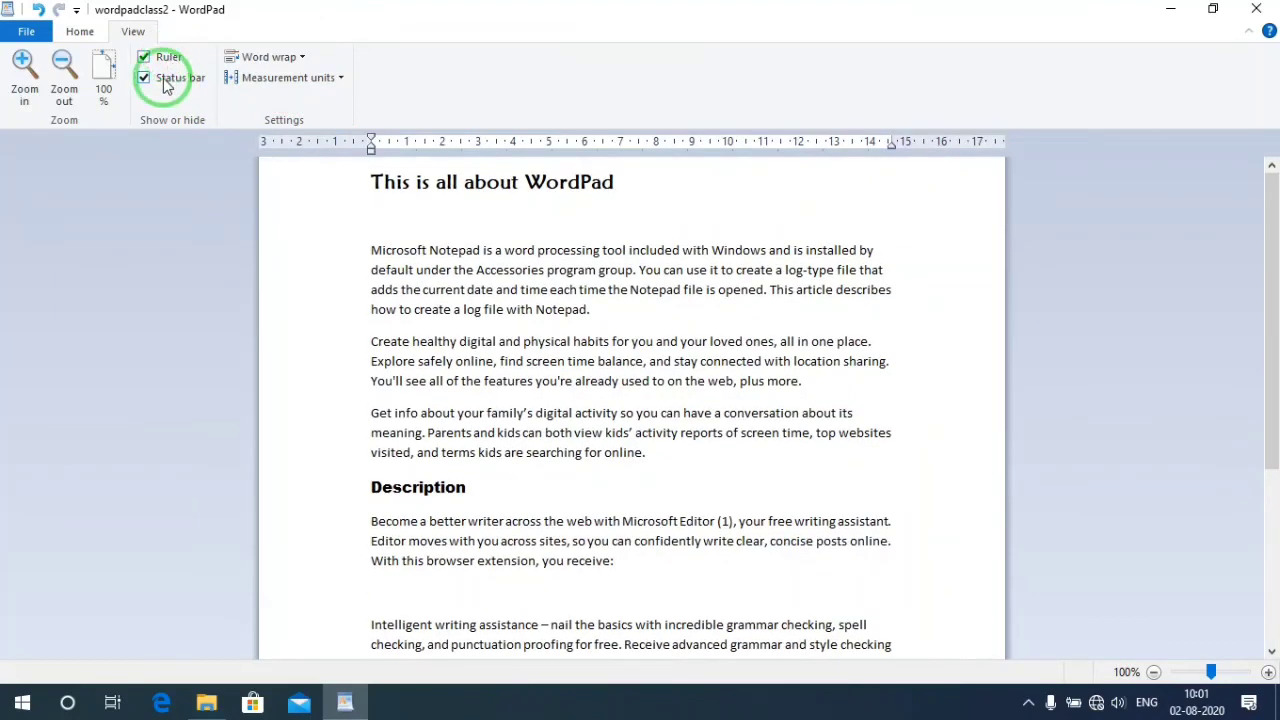
click(166, 80)
click(166, 80)
click(166, 80)
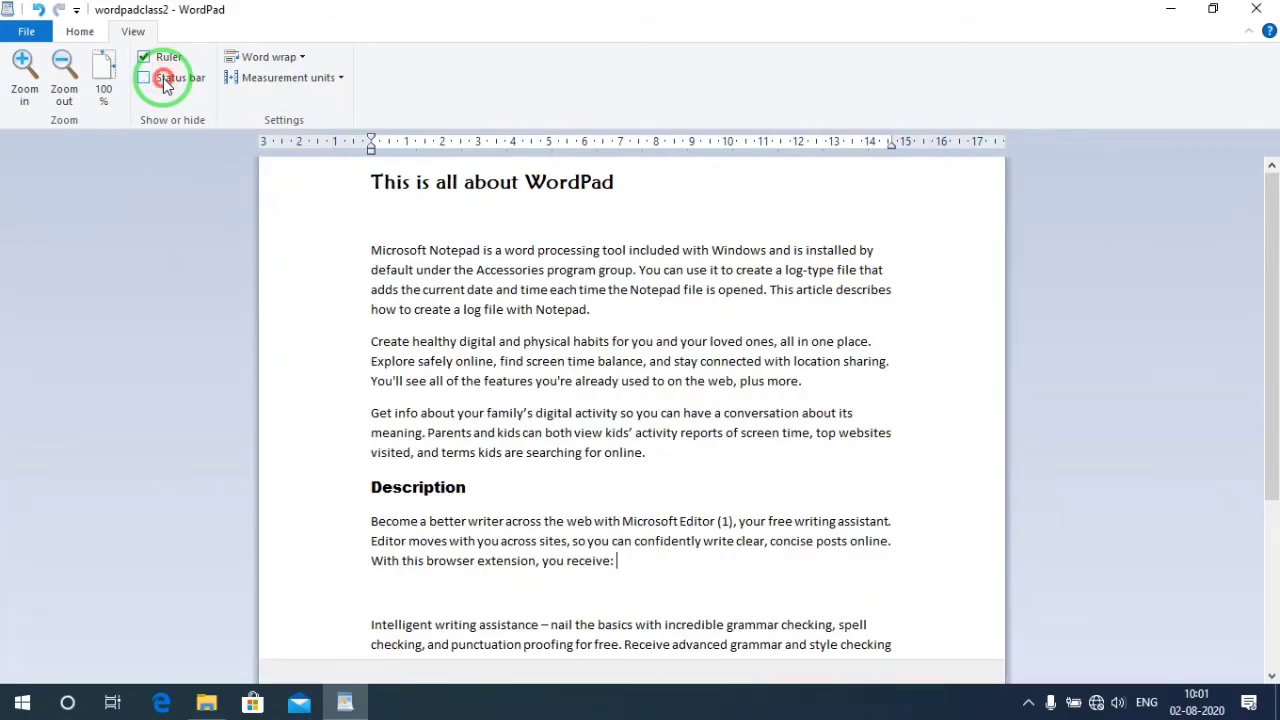
click(166, 84)
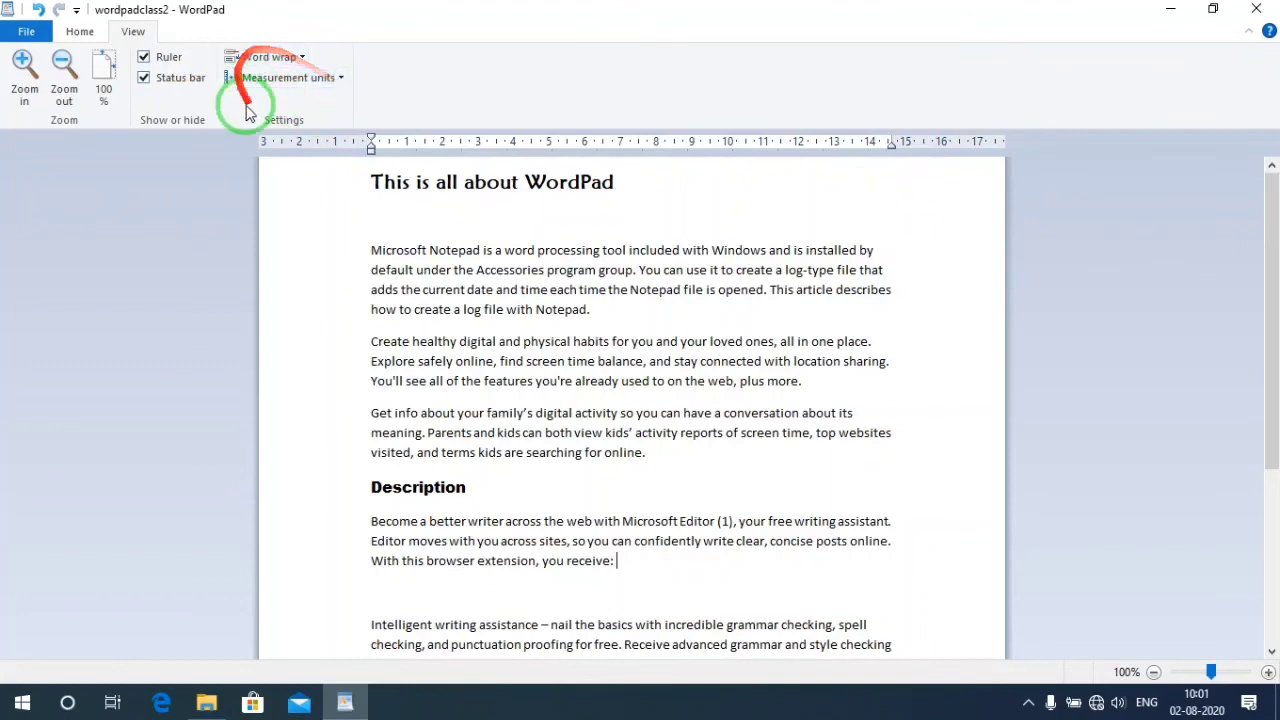
Change the ruler's measurement units to inches.
click(307, 79)
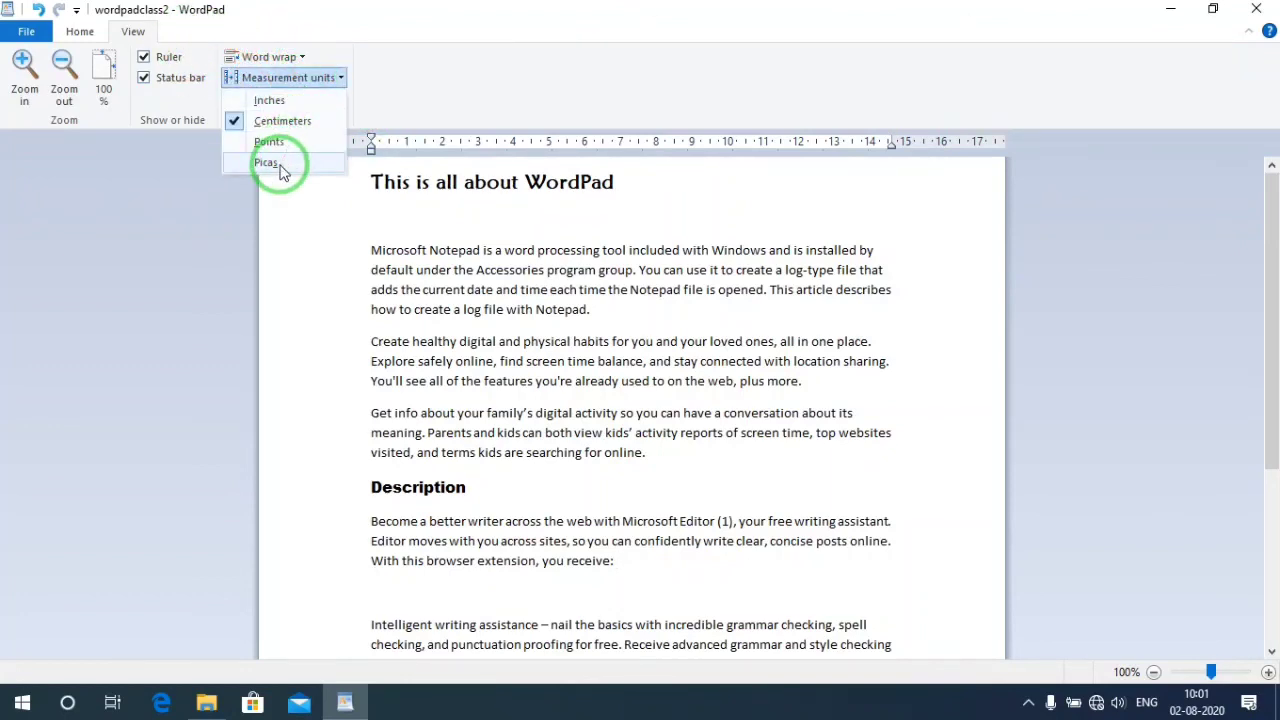
click(278, 102)
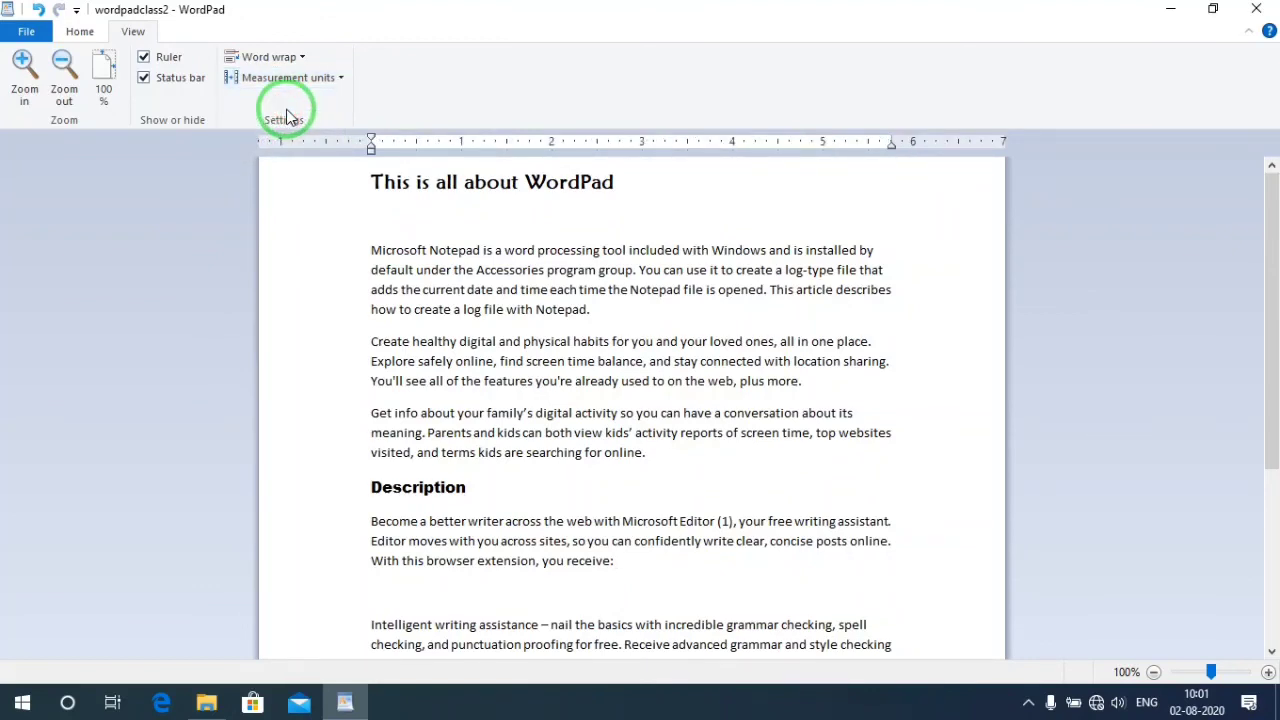
click(287, 77)
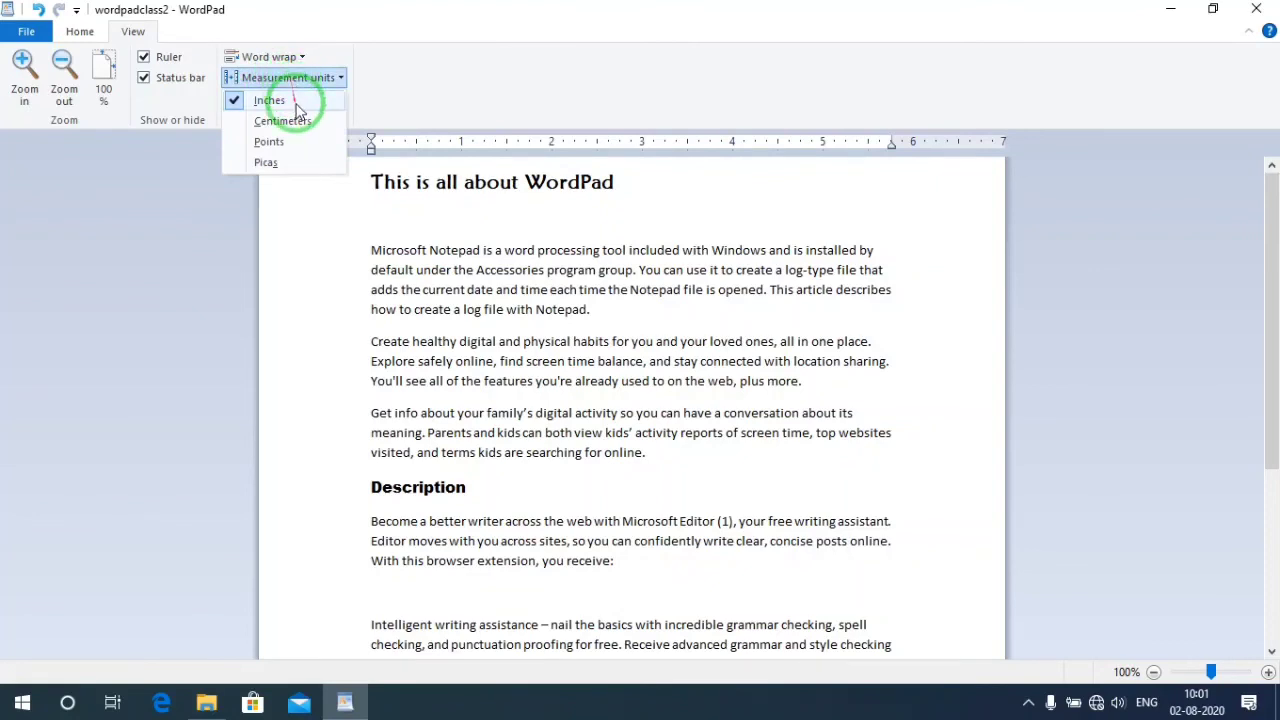
click(298, 102)
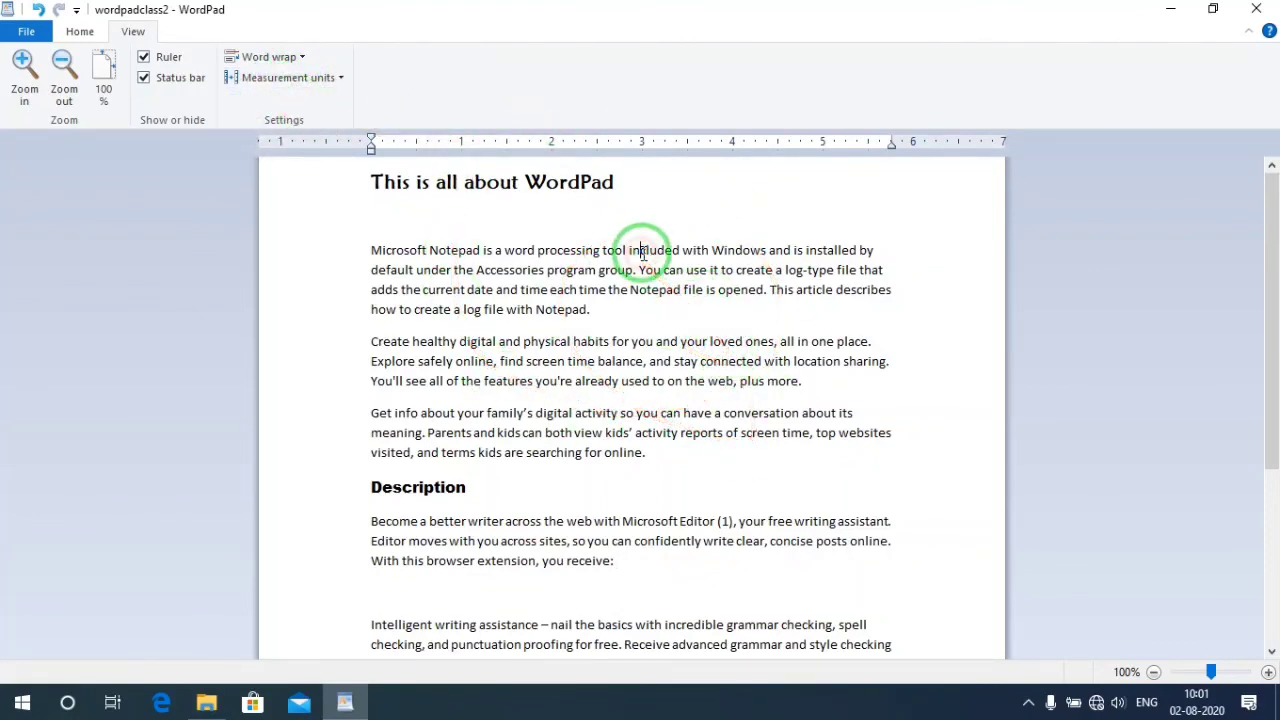
Colour the title line "This is all about WordPad" red.
click(302, 198)
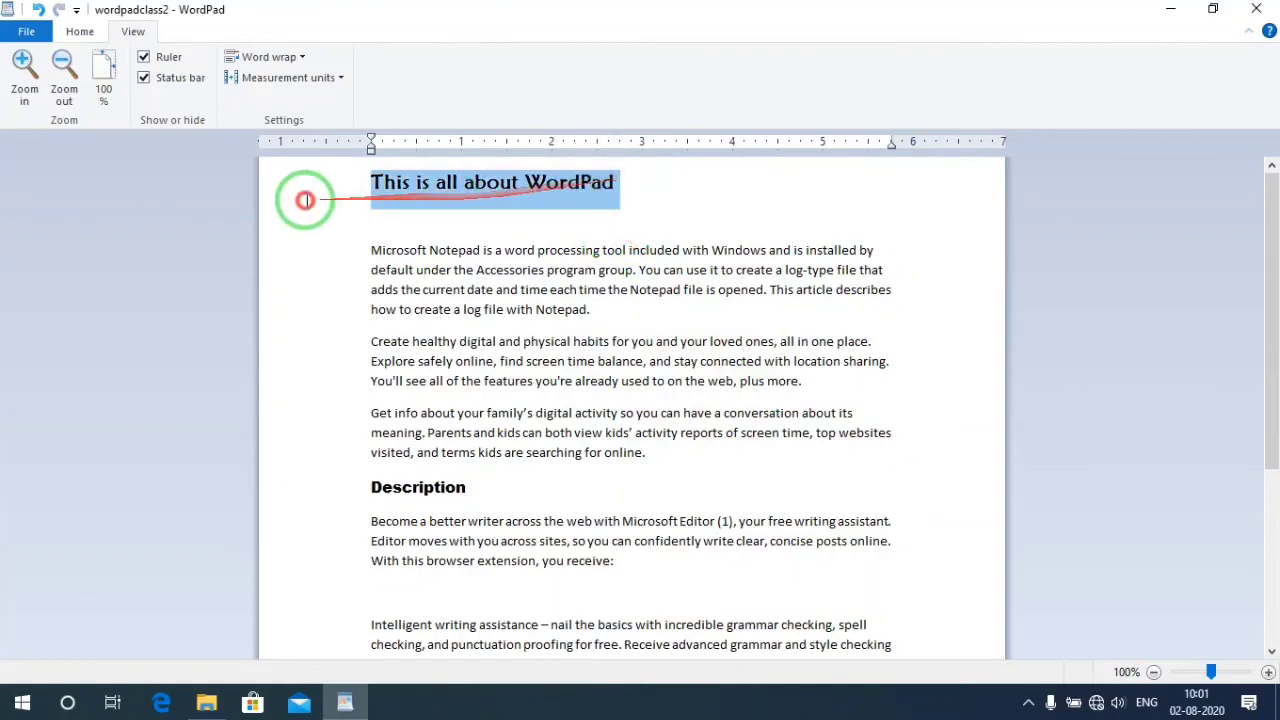
click(74, 38)
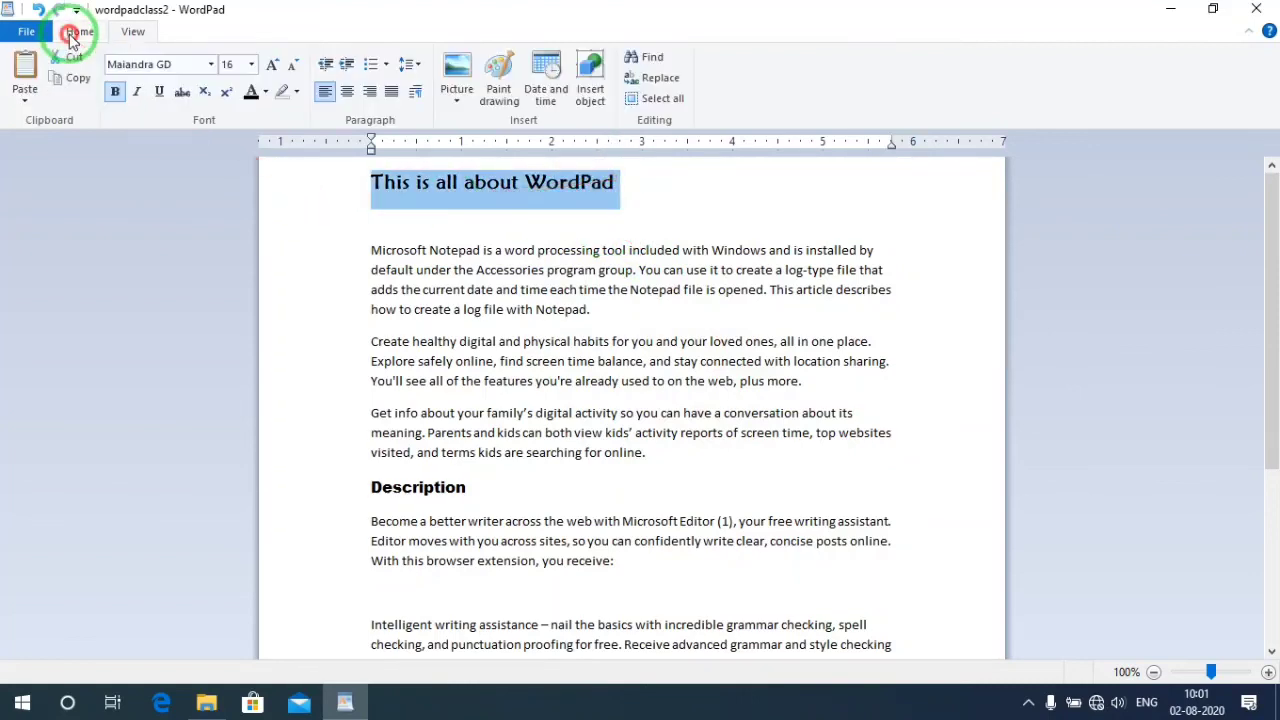
click(266, 102)
click(266, 134)
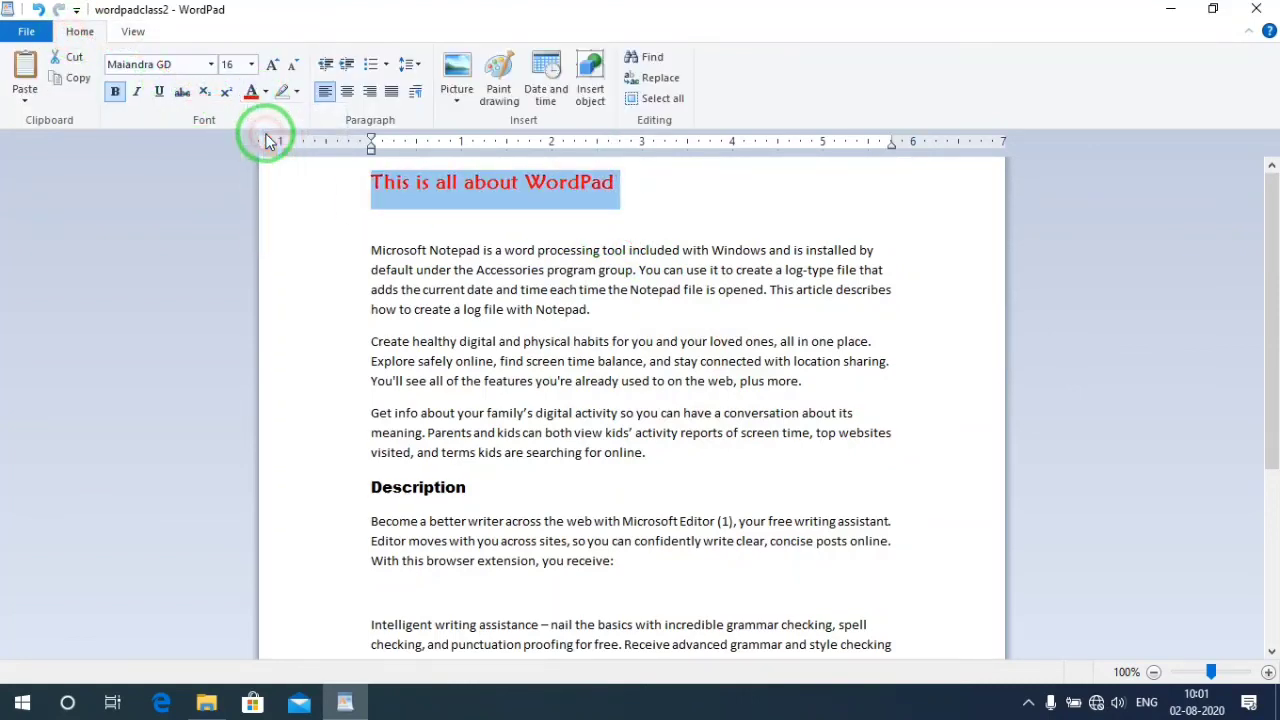
click(705, 320)
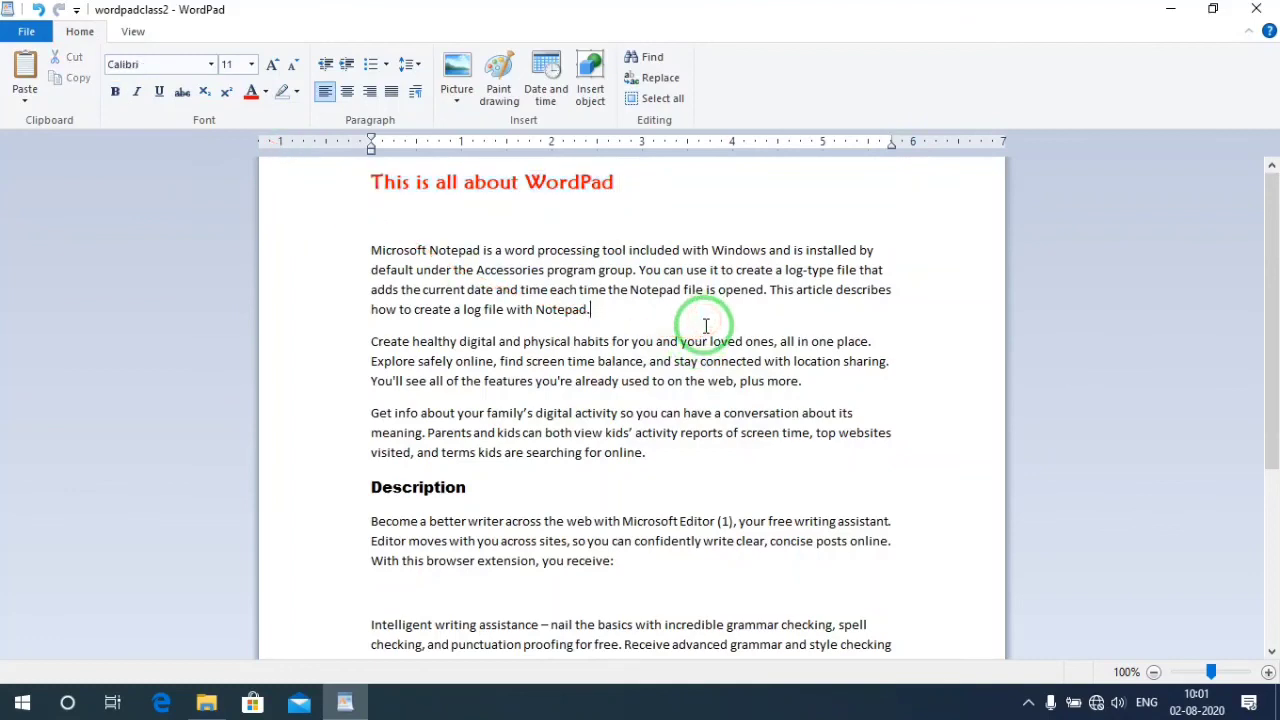
Save the document under its existing name and close the WordPad window.
click(34, 37)
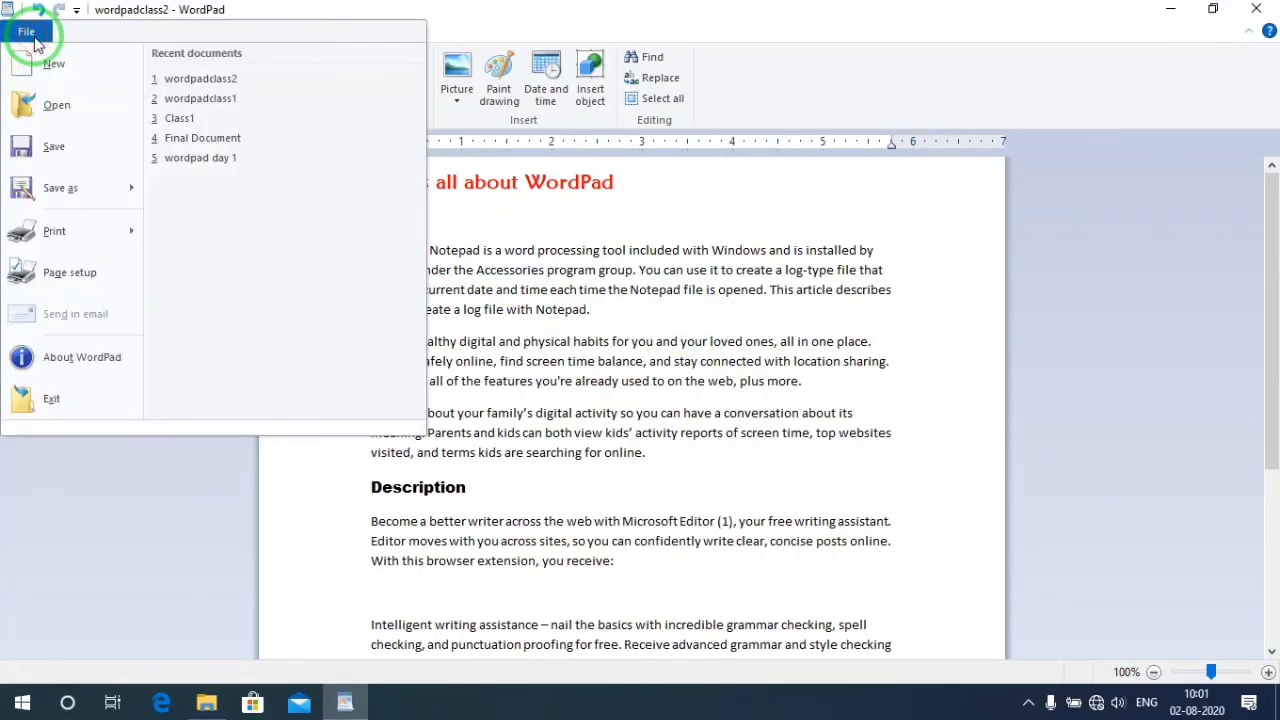
click(75, 154)
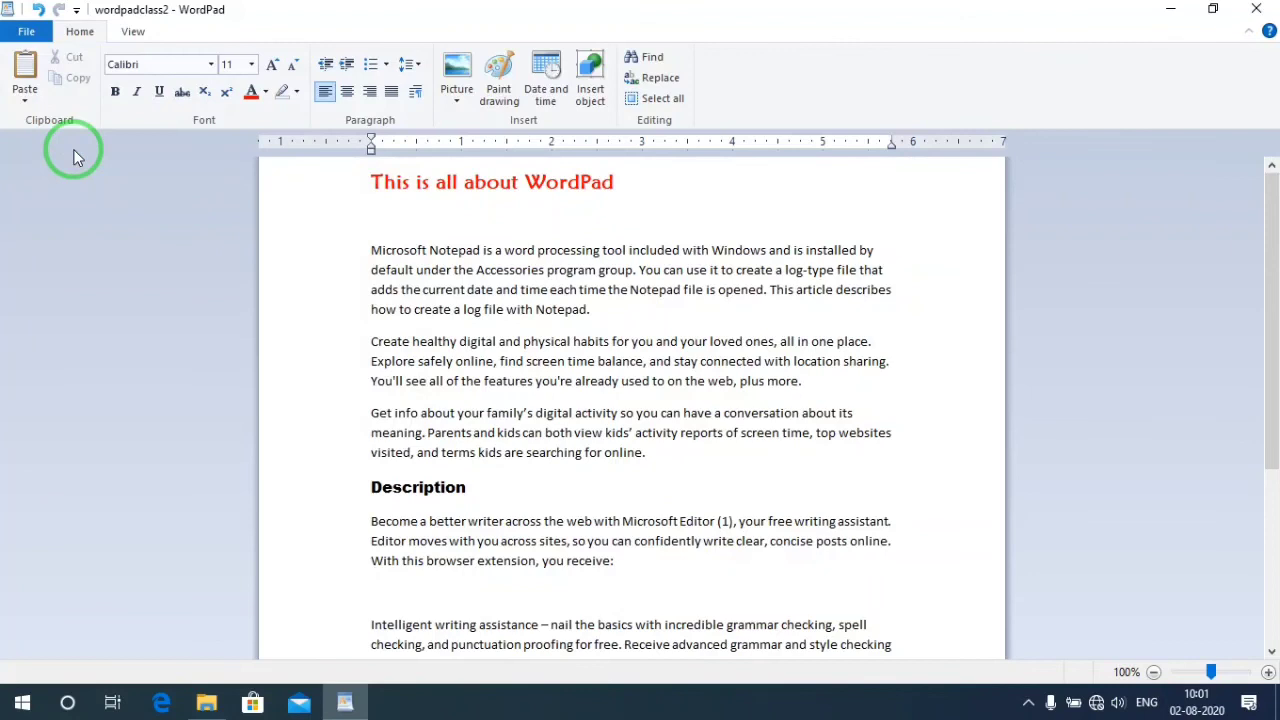
click(498, 324)
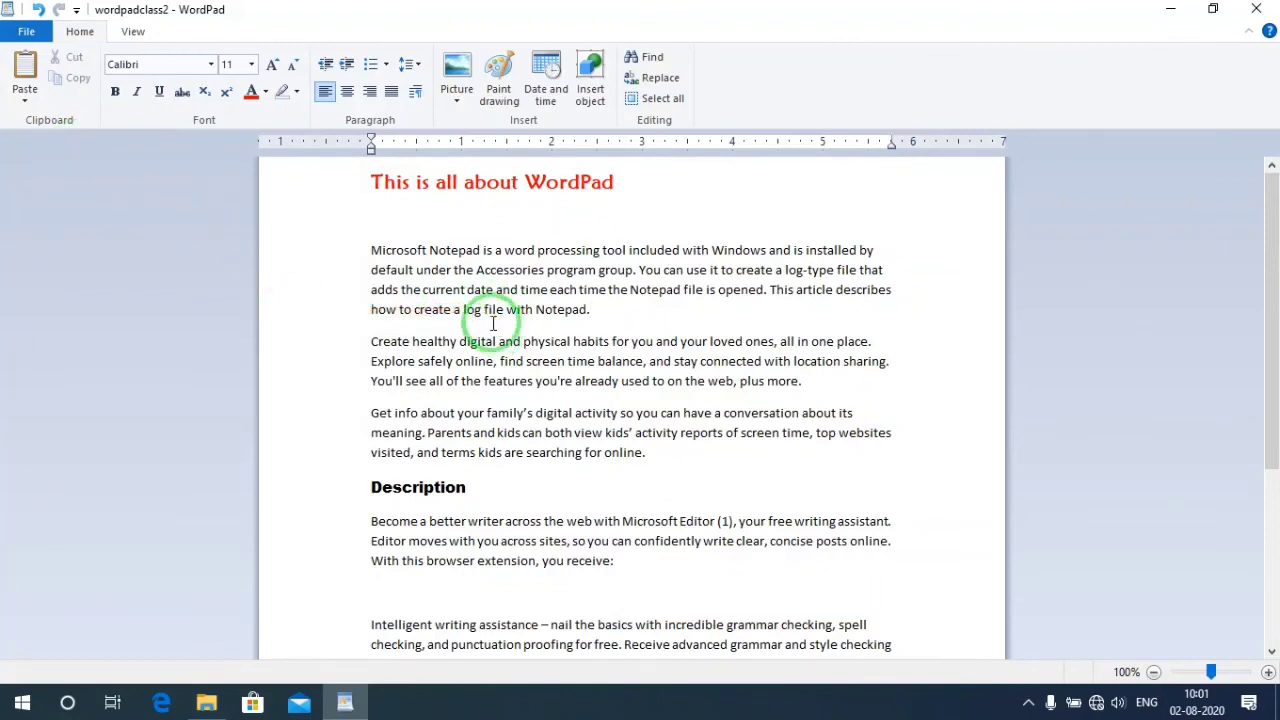
click(1262, 9)
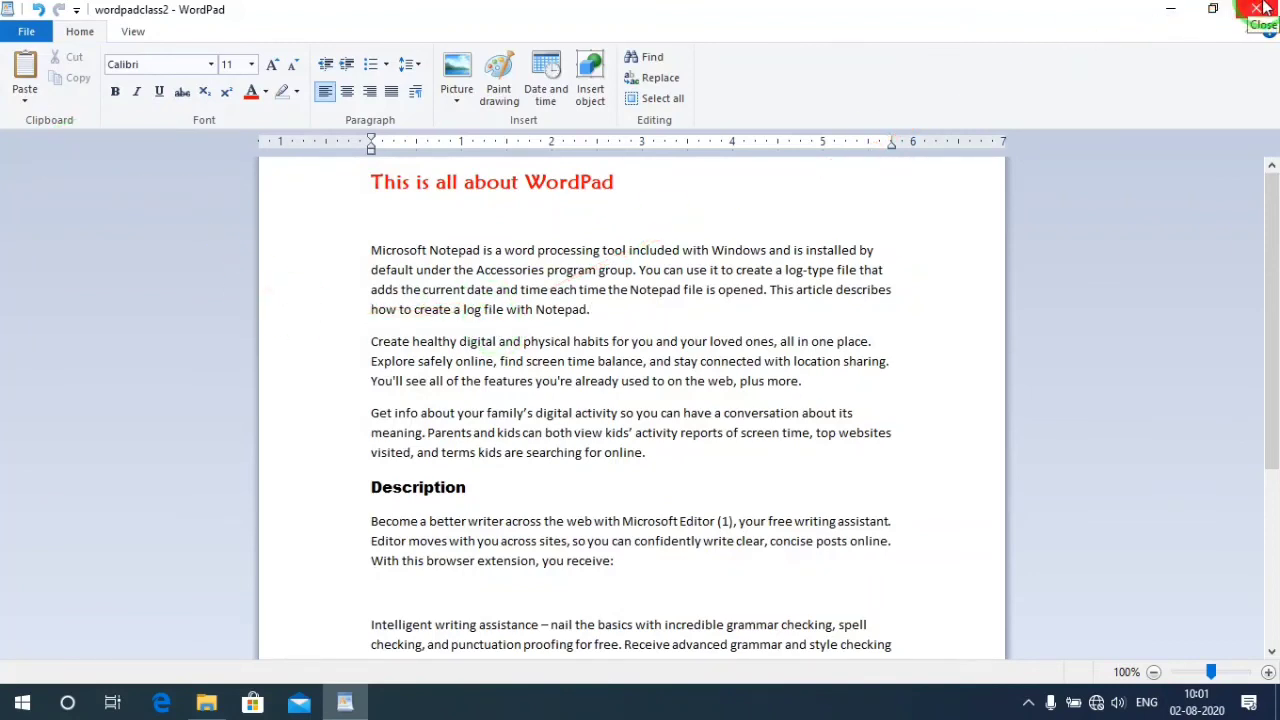